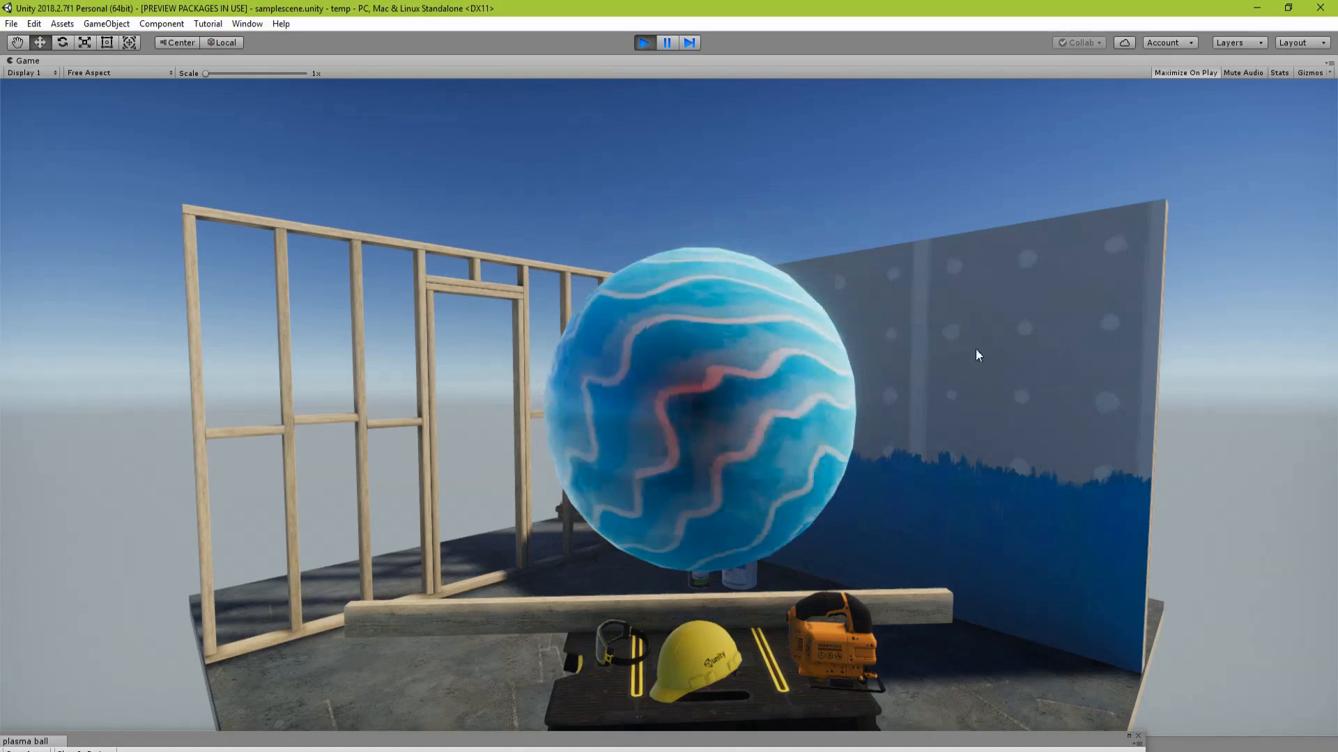
Stop the running Unity scene, switch to Blender and delete all objects of the default scene.
{"action": "left_click", "coordinate": [643, 43]}
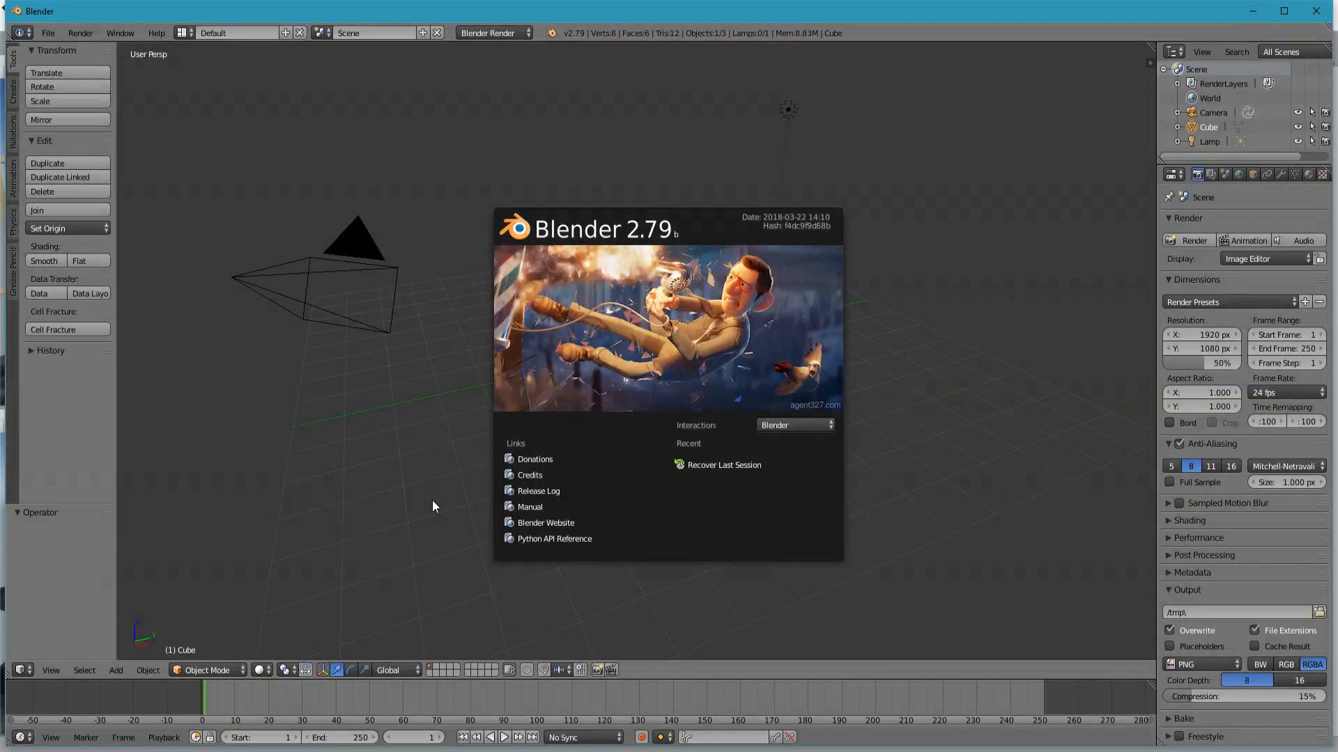
{"action": "key", "text": "a"}
{"action": "key", "text": "a"}
{"action": "key", "text": "x"}
{"action": "left_click", "coordinate": [481, 448]}
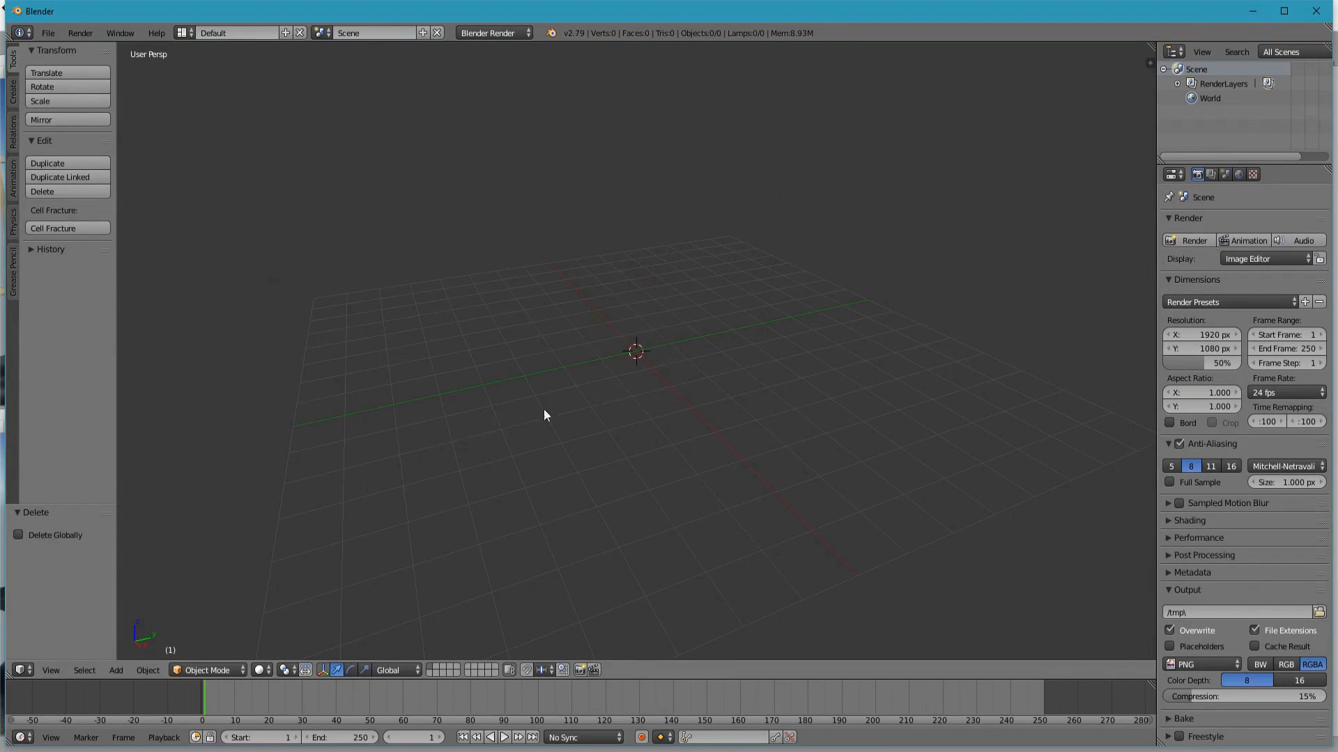
Add a cube and apply a Subdivision Surface modifier with 3 view subdivisions to it.
{"action": "left_click", "coordinate": [13, 89]}
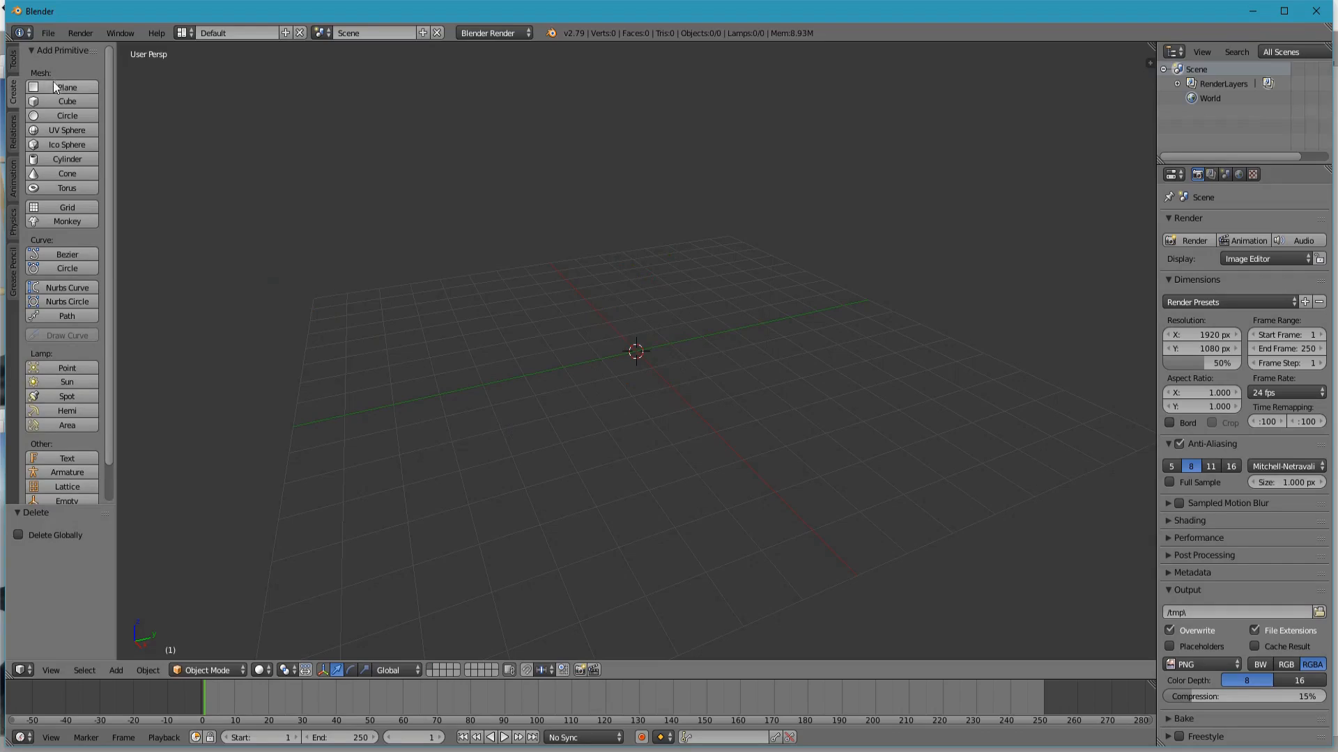
{"action": "left_click", "coordinate": [59, 102]}
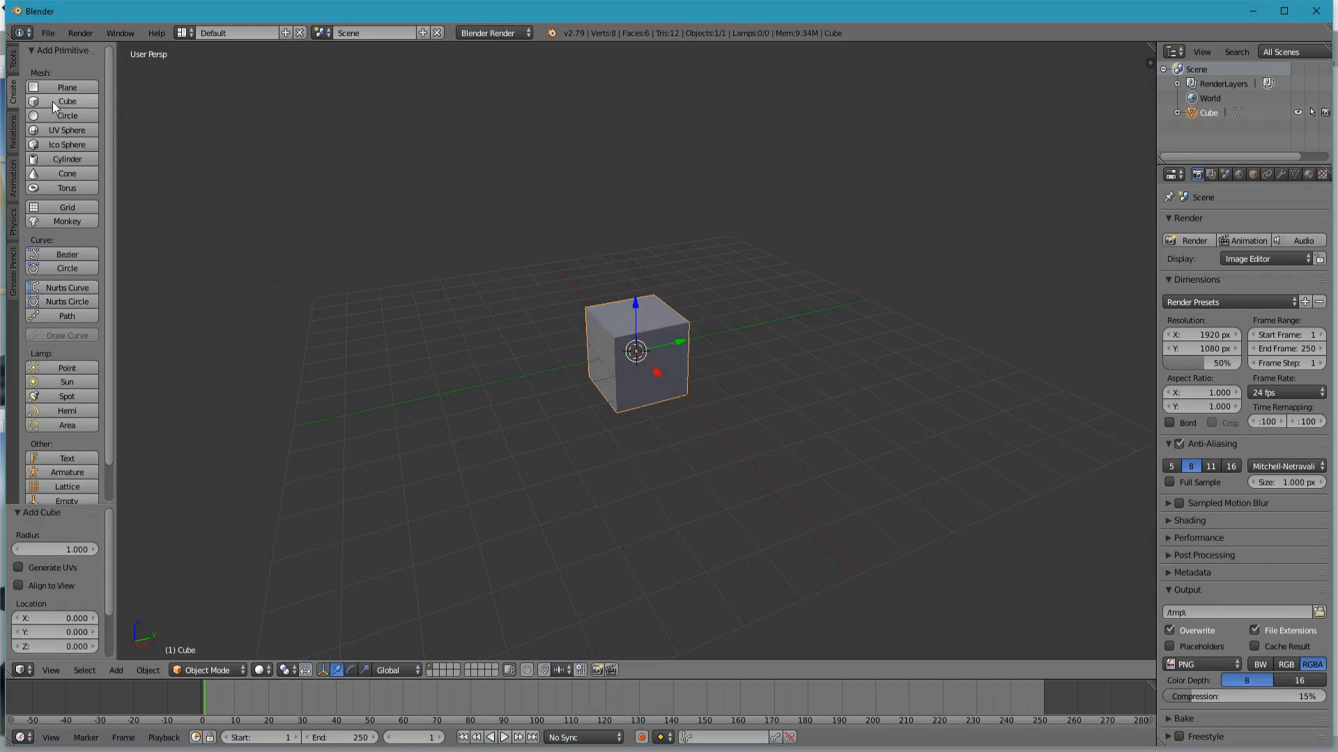
{"action": "left_click", "coordinate": [1280, 174]}
{"action": "left_click", "coordinate": [1231, 221]}
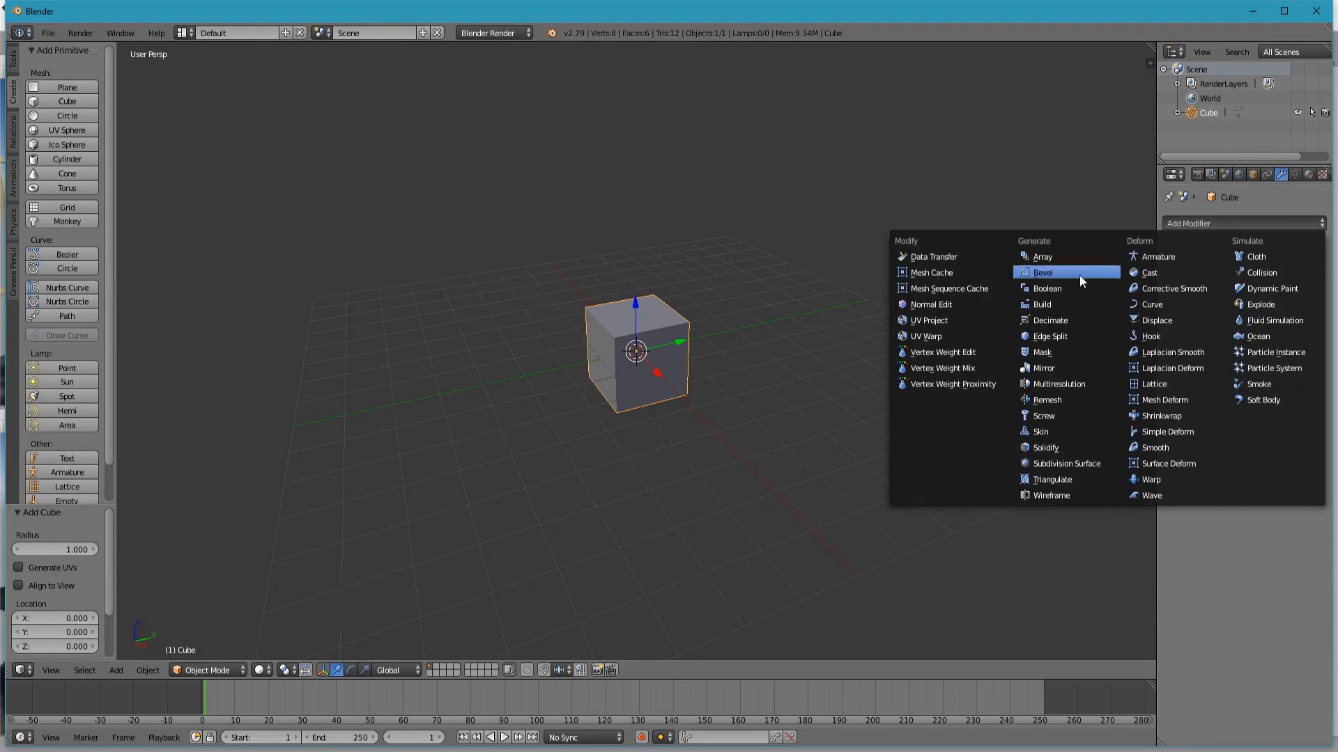
{"action": "left_click", "coordinate": [1059, 465]}
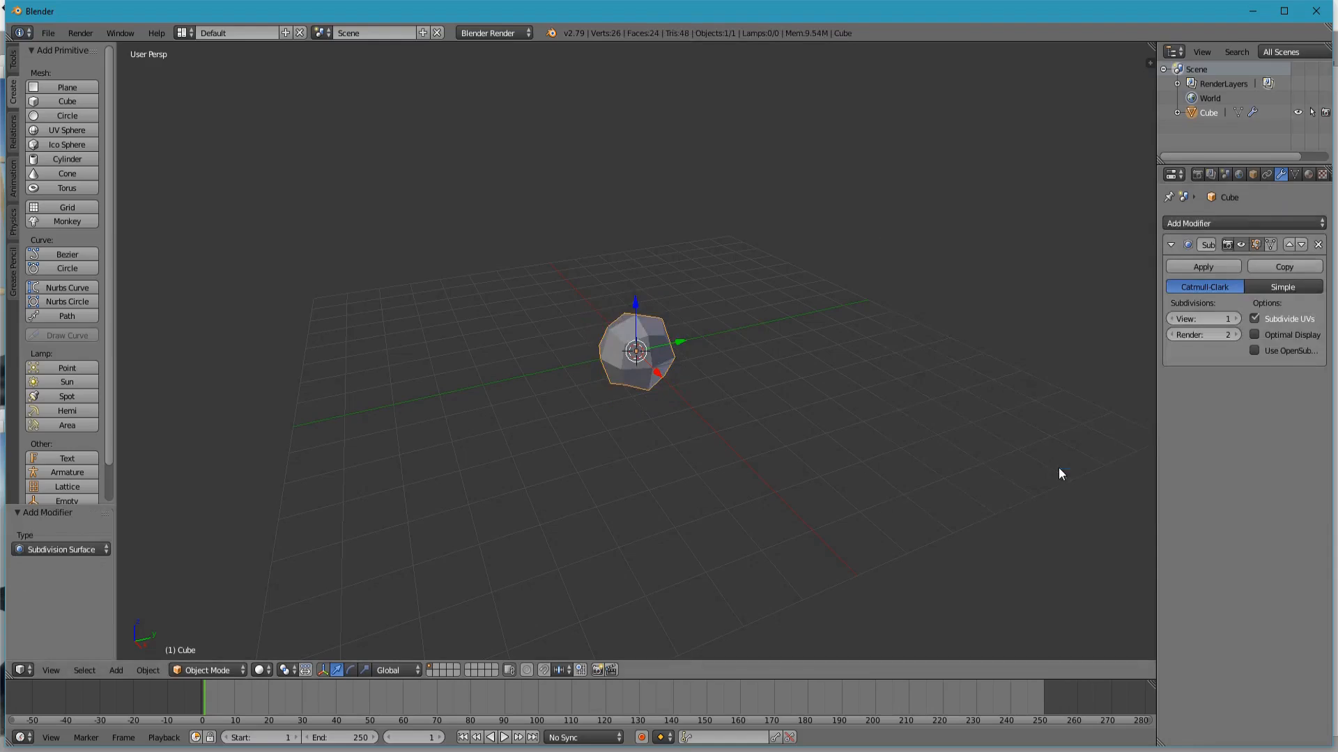
{"action": "left_click", "coordinate": [1236, 319]}
{"action": "left_click", "coordinate": [1236, 319]}
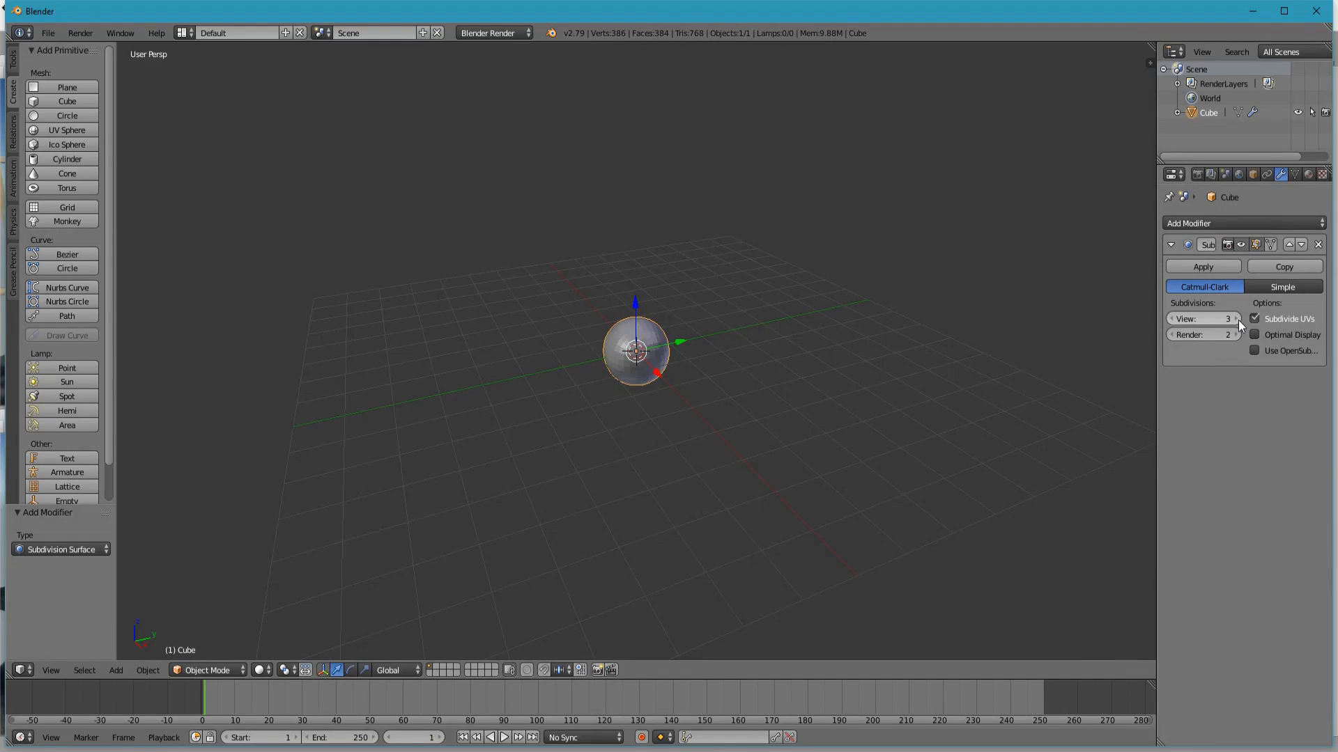
{"action": "left_click", "coordinate": [1194, 265]}
Add a Cast modifier of type Sphere with a factor of 1 to the mesh and apply it.
{"action": "left_click", "coordinate": [1210, 224]}
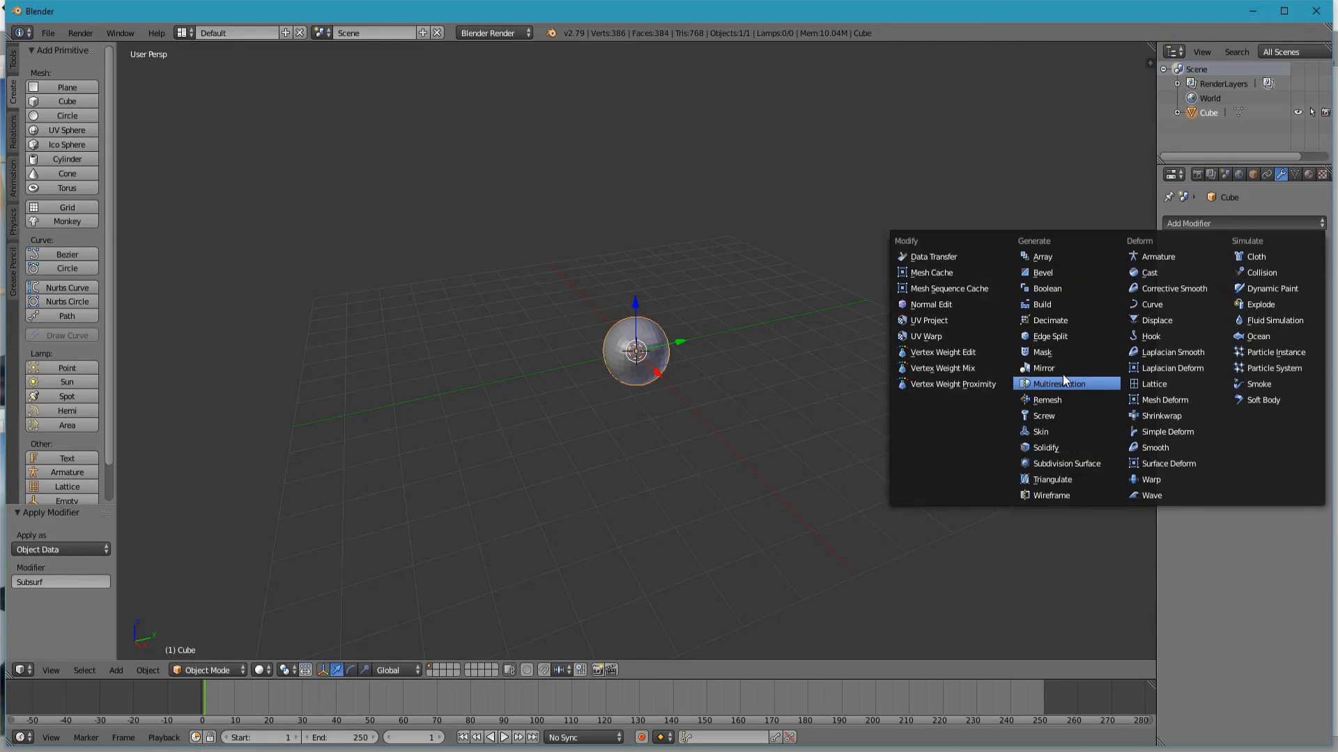
{"action": "left_click", "coordinate": [1149, 272]}
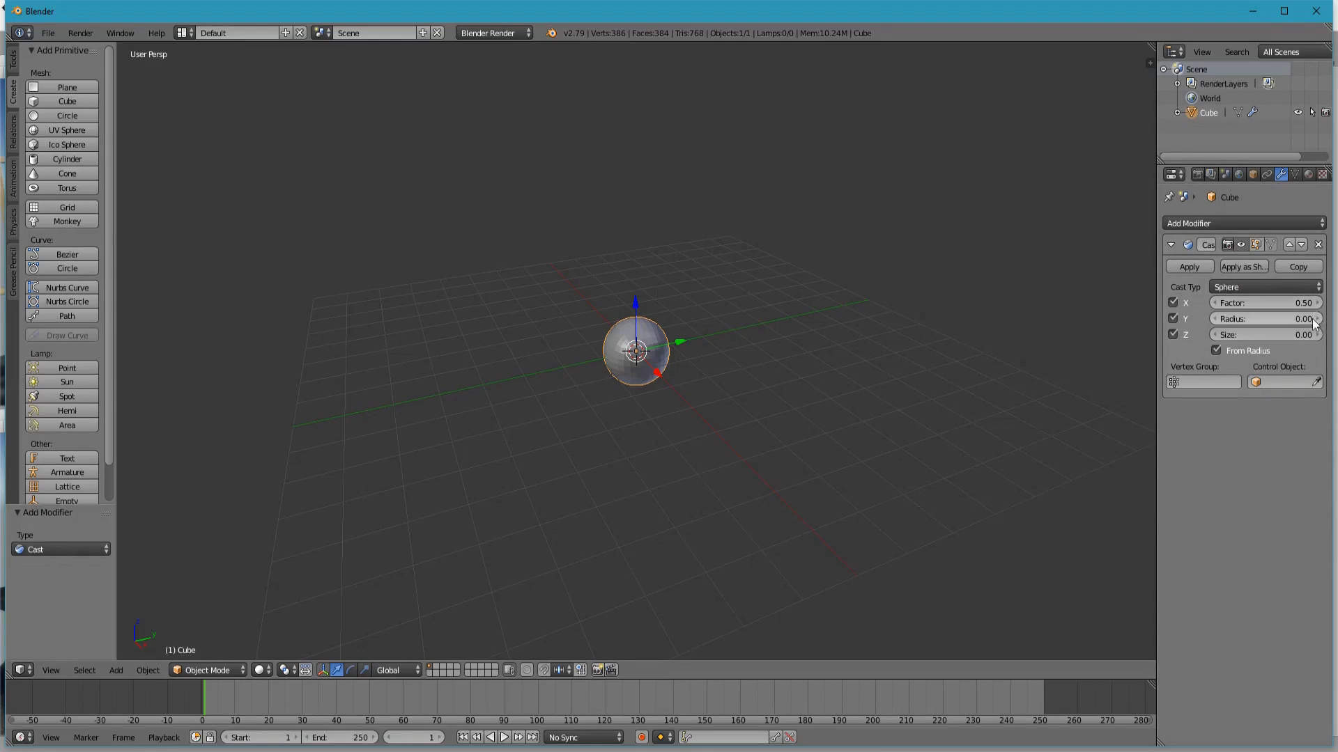
{"action": "left_click", "coordinate": [1288, 303]}
{"action": "type", "text": "1"}
{"action": "key", "text": "Return"}
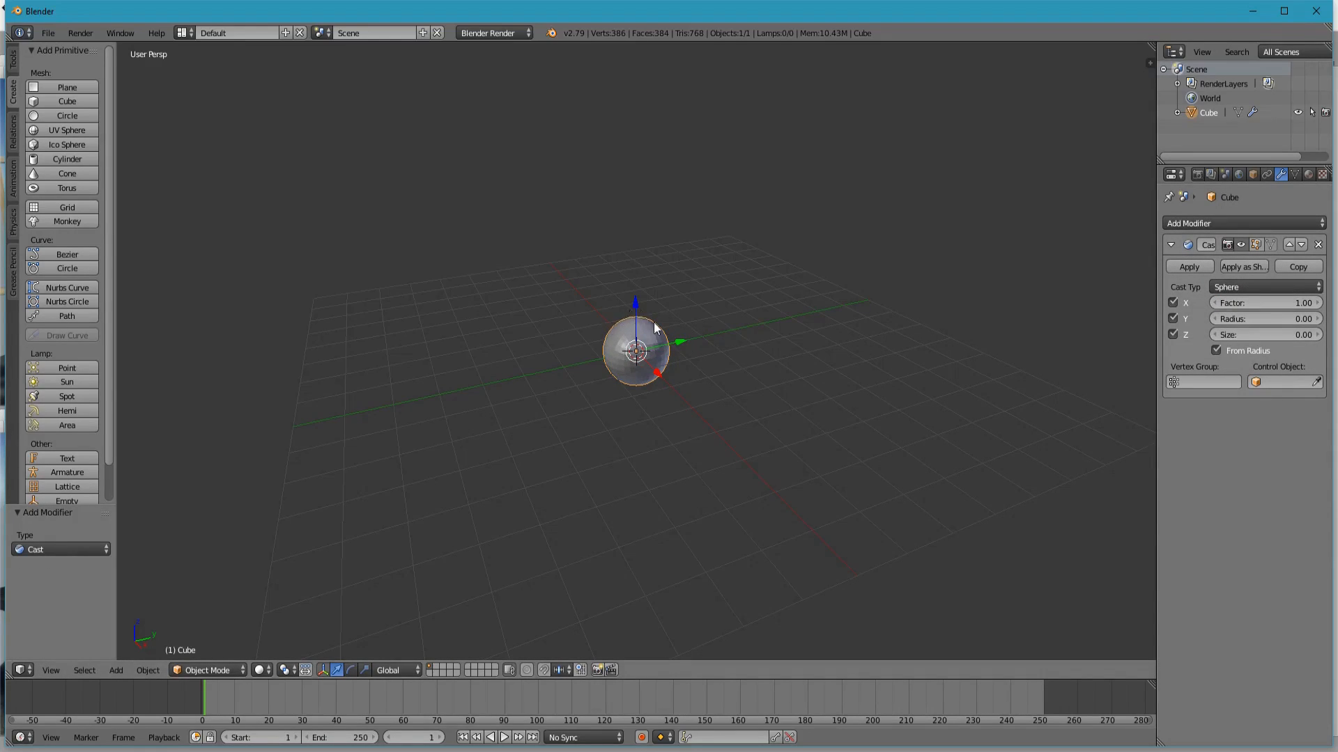
{"action": "left_click", "coordinate": [1187, 267]}
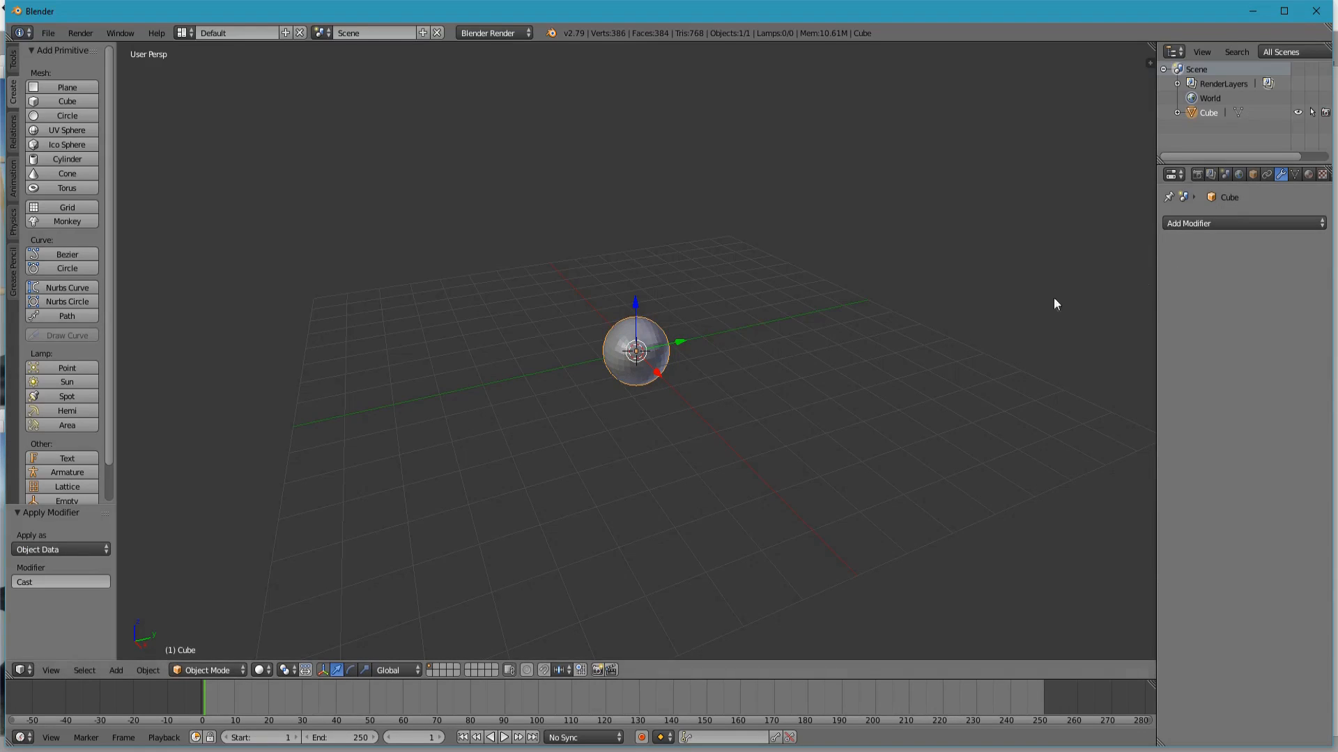
{"action": "key", "text": "g"}
{"action": "right_click", "coordinate": [801, 362]}
{"action": "middle_click_drag", "start_coordinate": [855, 371], "coordinate": [820, 384]}
Split a new area off the properties area and set it to the UV/Image Editor.
{"action": "left_click_drag", "start_coordinate": [1162, 745], "coordinate": [1178, 547]}
{"action": "left_click", "coordinate": [1178, 549]}
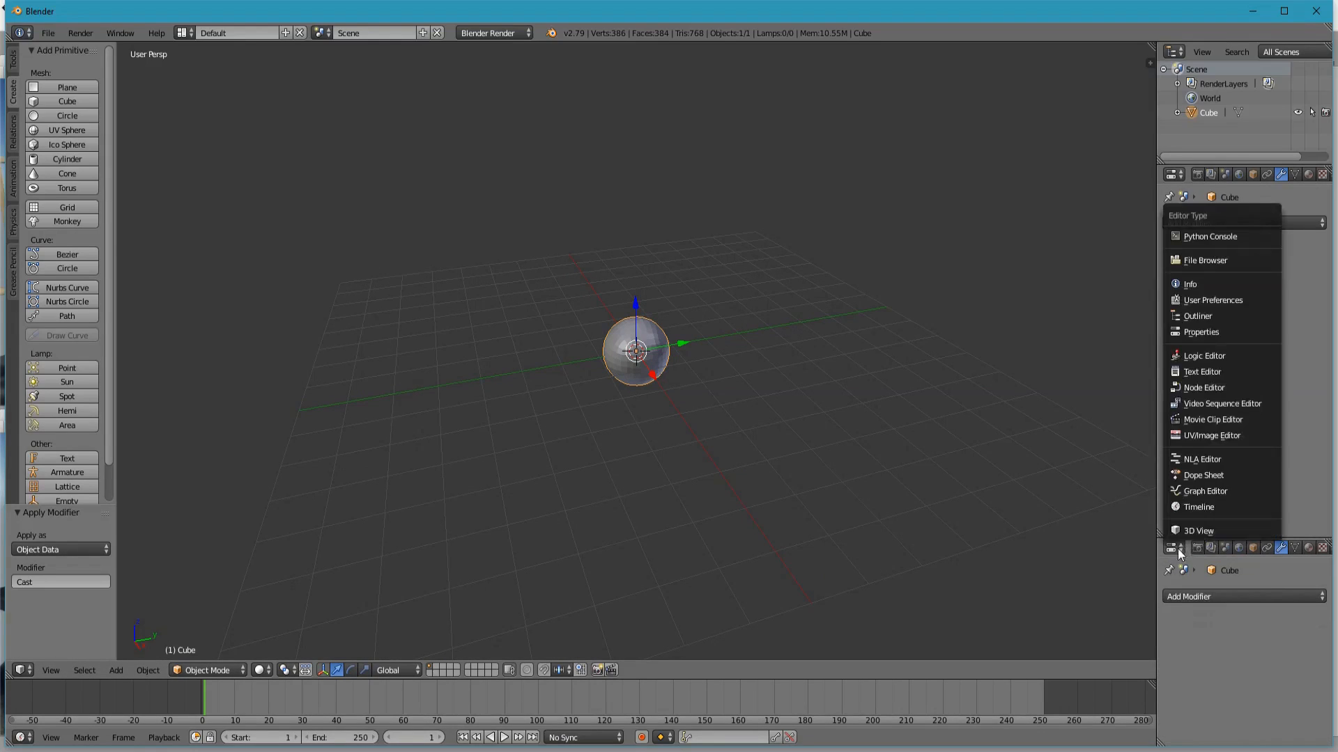
{"action": "left_click", "coordinate": [1211, 436]}
Enter Edit Mode and unwrap the whole mesh with Sphere Projection.
{"action": "key", "text": "ctrl+Tab"}
{"action": "left_click", "coordinate": [865, 369]}
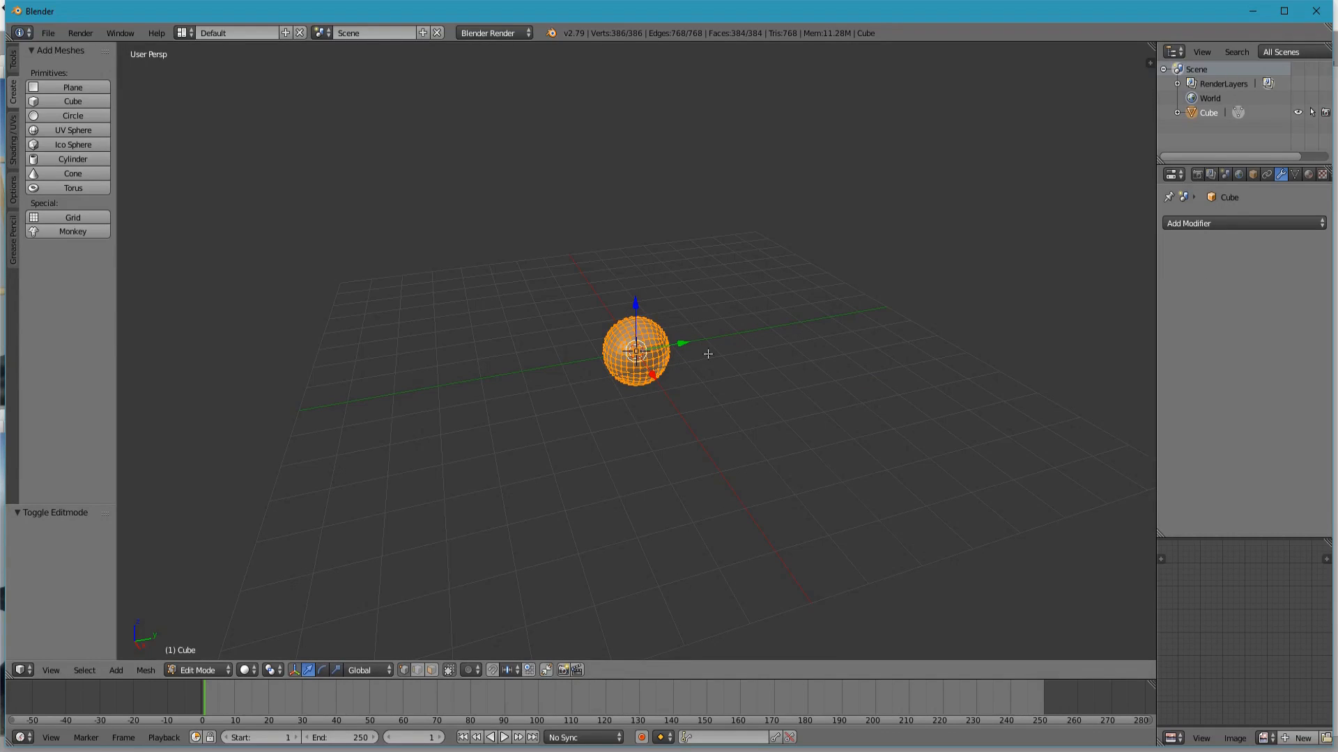
{"action": "key", "text": "u"}
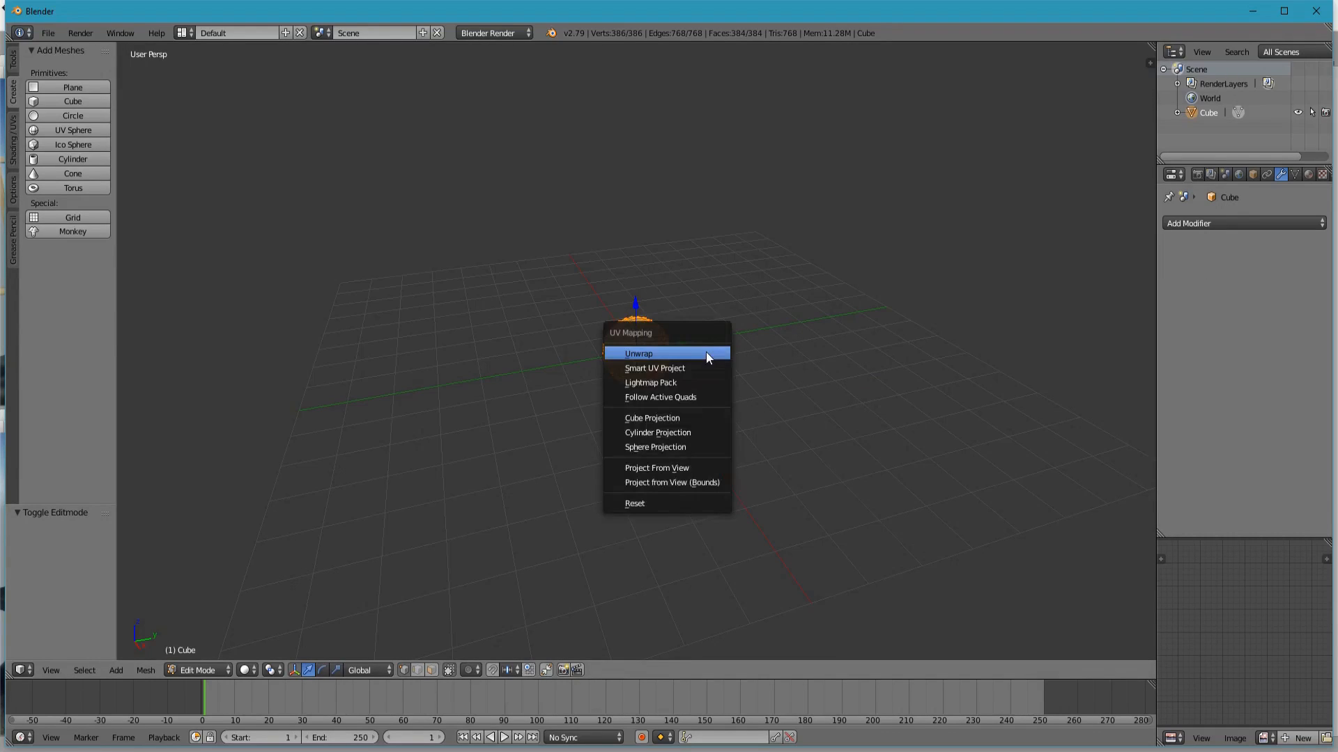
{"action": "left_click", "coordinate": [700, 448]}
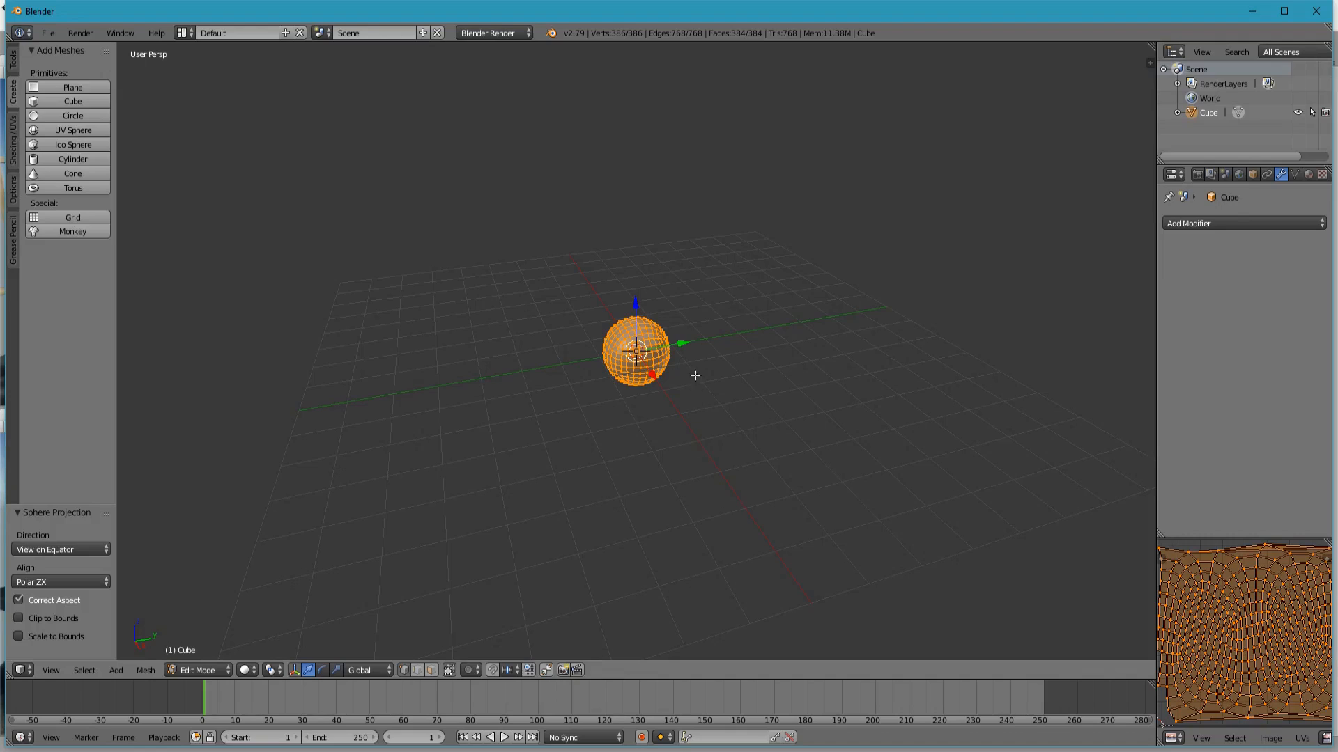
Select only the vertex at the sphere's top pole and enable proportional editing.
{"action": "scroll", "coordinate": [668, 313], "scroll_direction": "up", "scroll_amount": 4}
{"action": "scroll", "coordinate": [667, 310], "scroll_direction": "up", "scroll_amount": 2}
{"action": "middle_click_drag", "start_coordinate": [668, 307], "coordinate": [637, 300]}
{"action": "right_click", "coordinate": [637, 300]}
{"action": "middle_click_drag", "start_coordinate": [762, 448], "coordinate": [769, 386]}
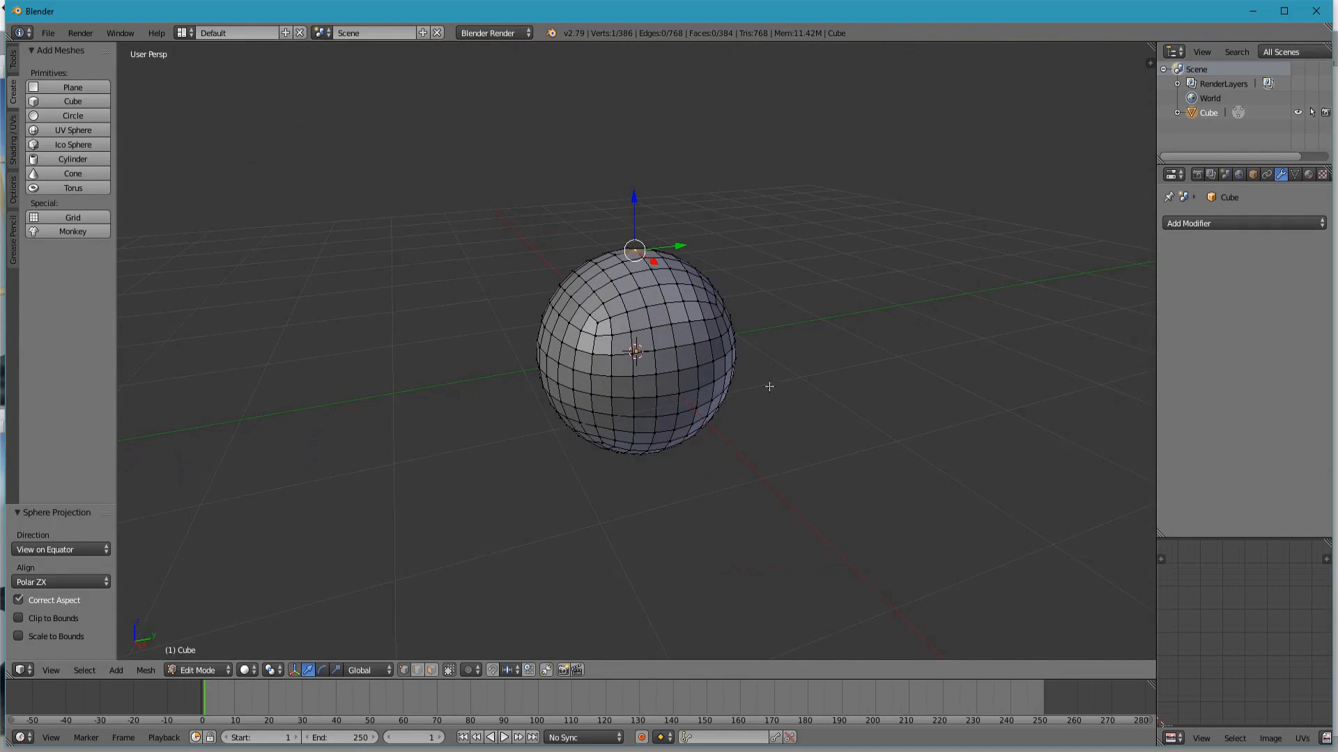
{"action": "left_click", "coordinate": [468, 670]}
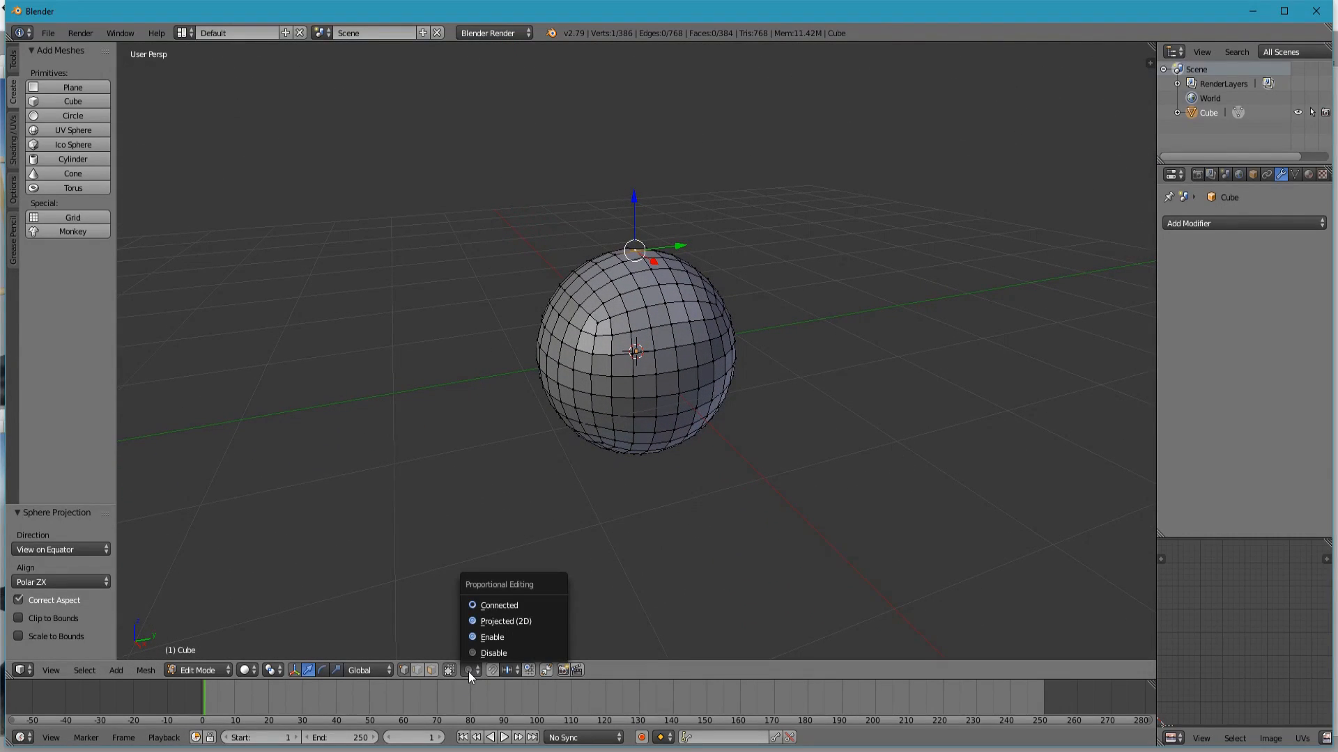
{"action": "left_click", "coordinate": [502, 638]}
Rotate the top pole vertex about -163° around global Z with a smooth proportional size of 2.14.
{"action": "middle_click_drag", "start_coordinate": [696, 567], "coordinate": [734, 520]}
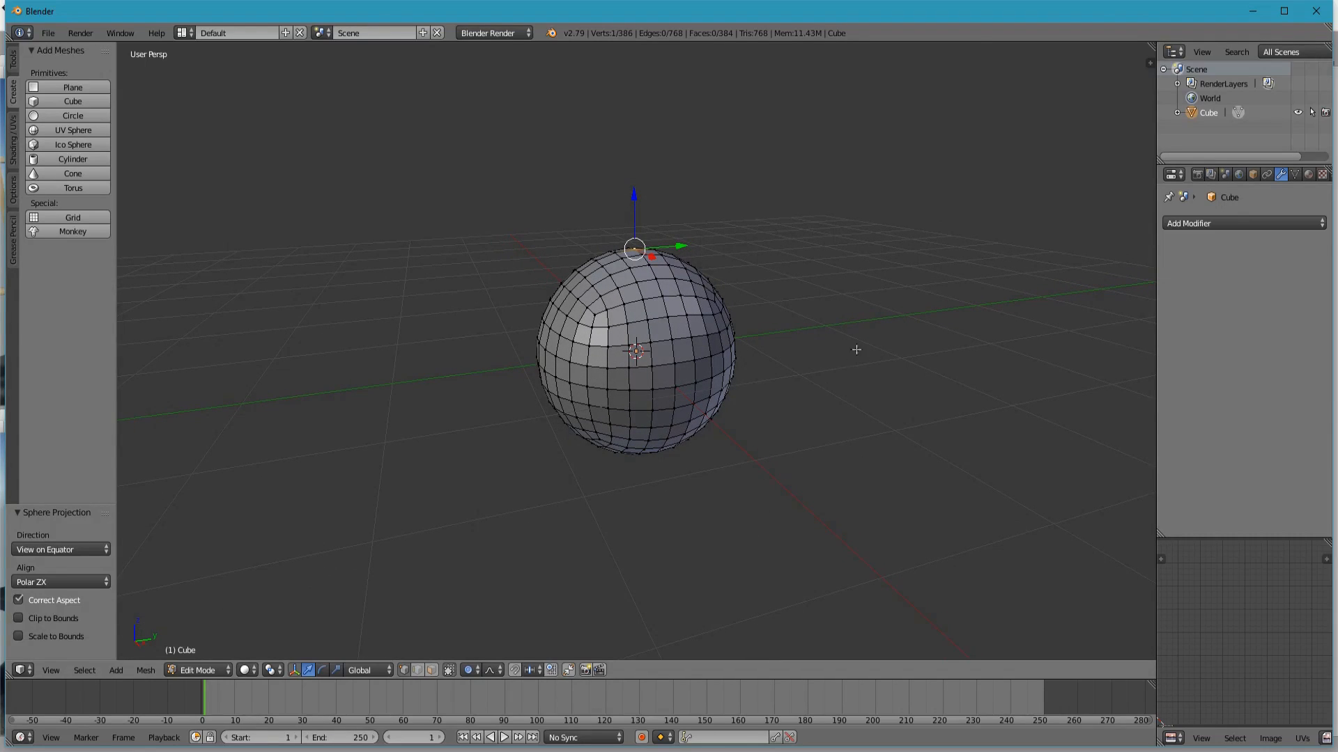
{"action": "key", "text": "r"}
{"action": "key", "text": "z"}
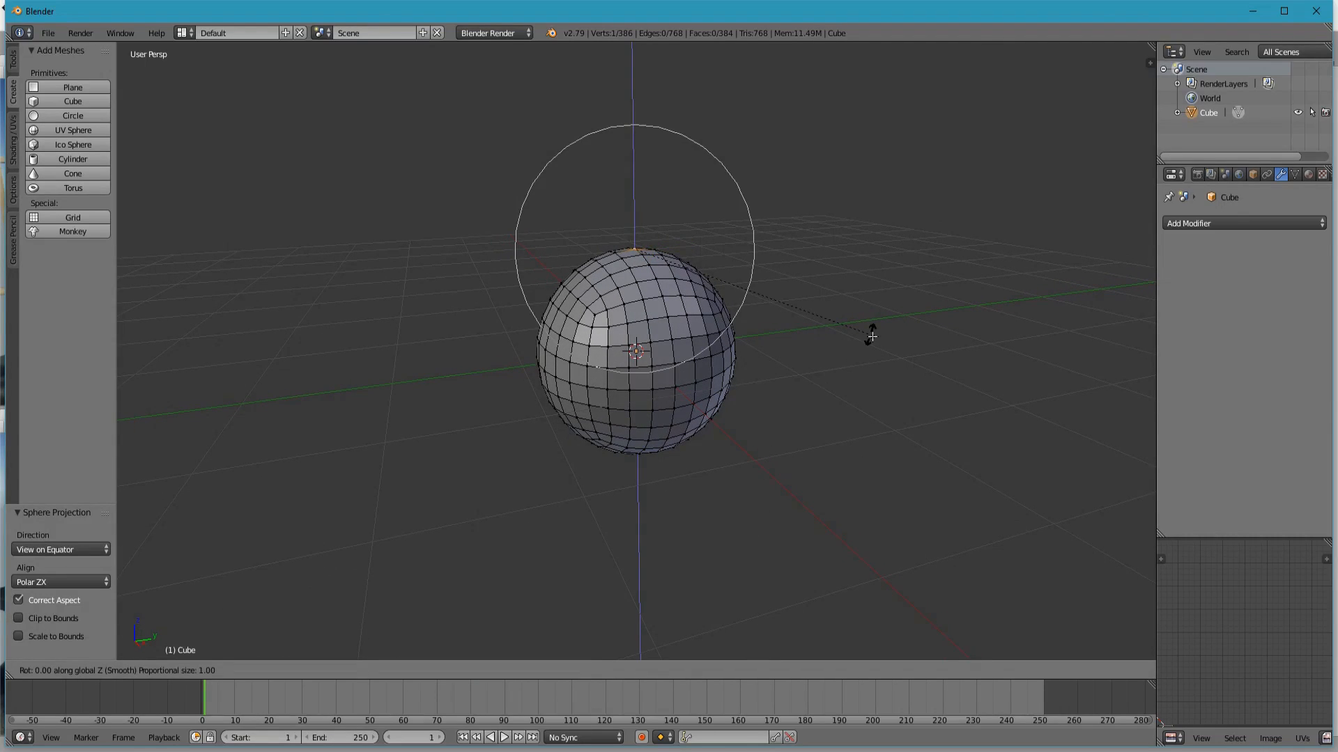
{"action": "scroll", "coordinate": [808, 390], "scroll_direction": "down", "scroll_amount": 7}
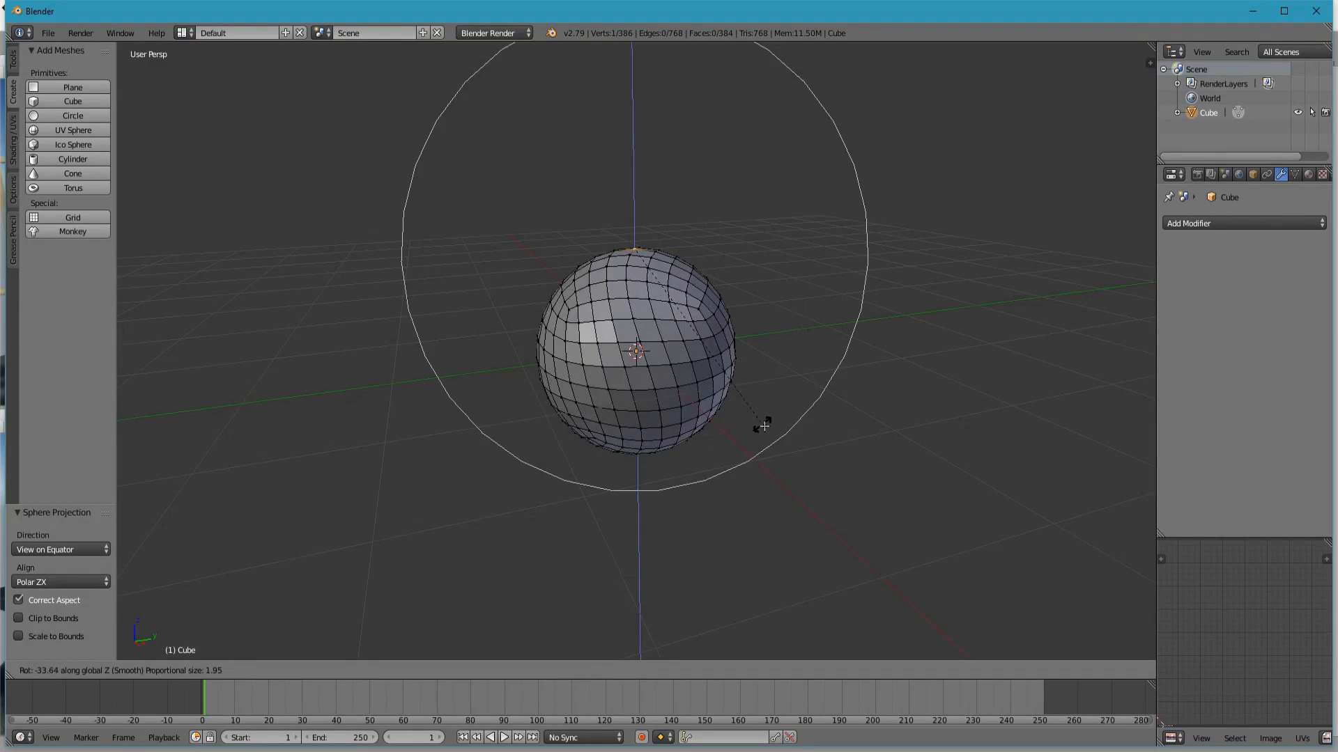
{"action": "scroll", "coordinate": [537, 534], "scroll_direction": "down", "scroll_amount": 1}
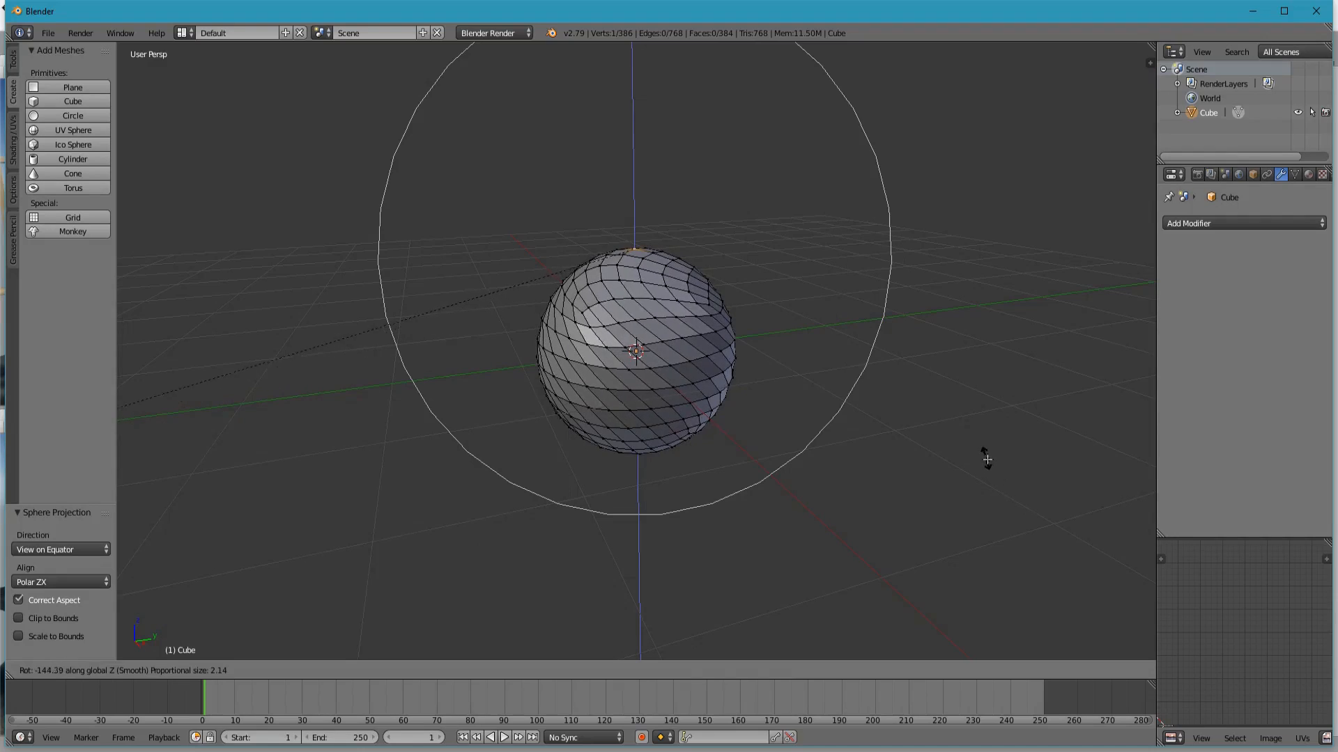
{"action": "left_click", "coordinate": [906, 244]}
Rotate the vertex at the sphere's bottom pole about 30.9° around global Z with a proportional size of about 1.77.
{"action": "middle_click_drag", "start_coordinate": [908, 399], "coordinate": [830, 376]}
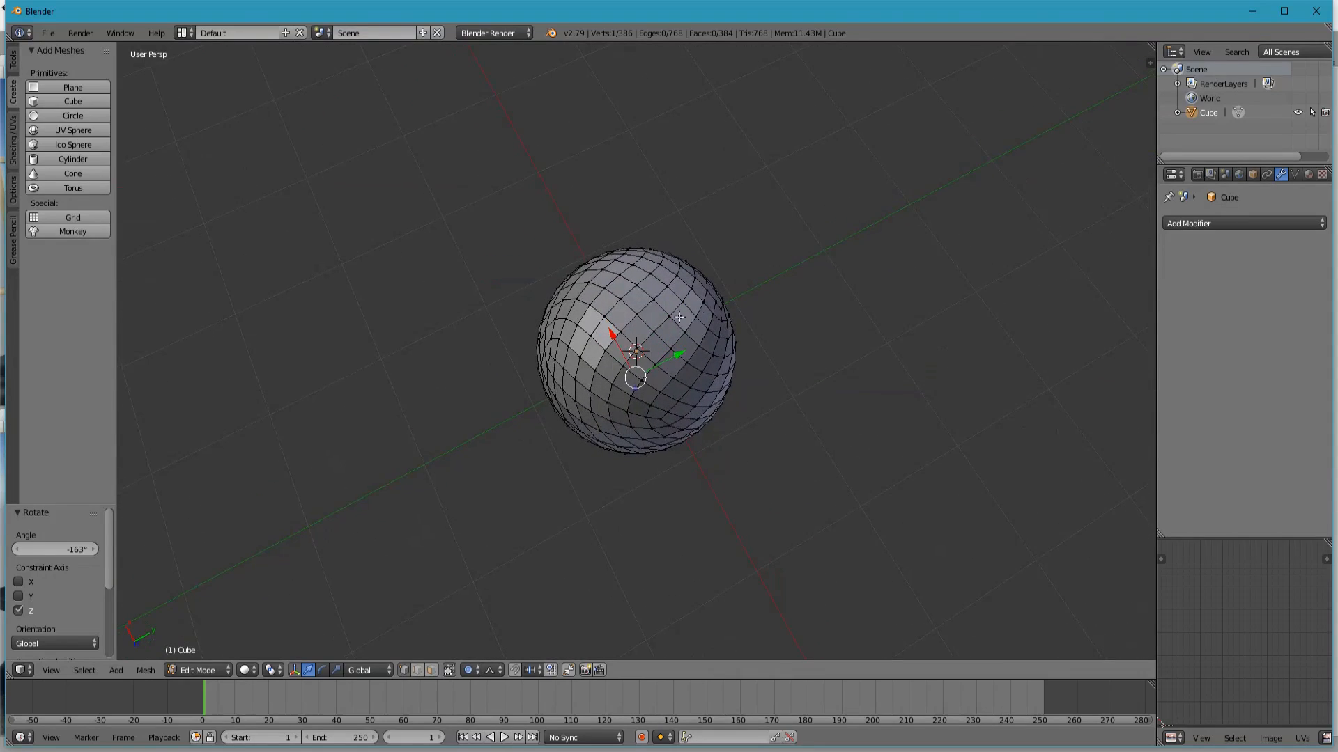
{"action": "middle_click_drag", "start_coordinate": [787, 366], "coordinate": [833, 481]}
{"action": "key", "text": "r"}
{"action": "key", "text": "z"}
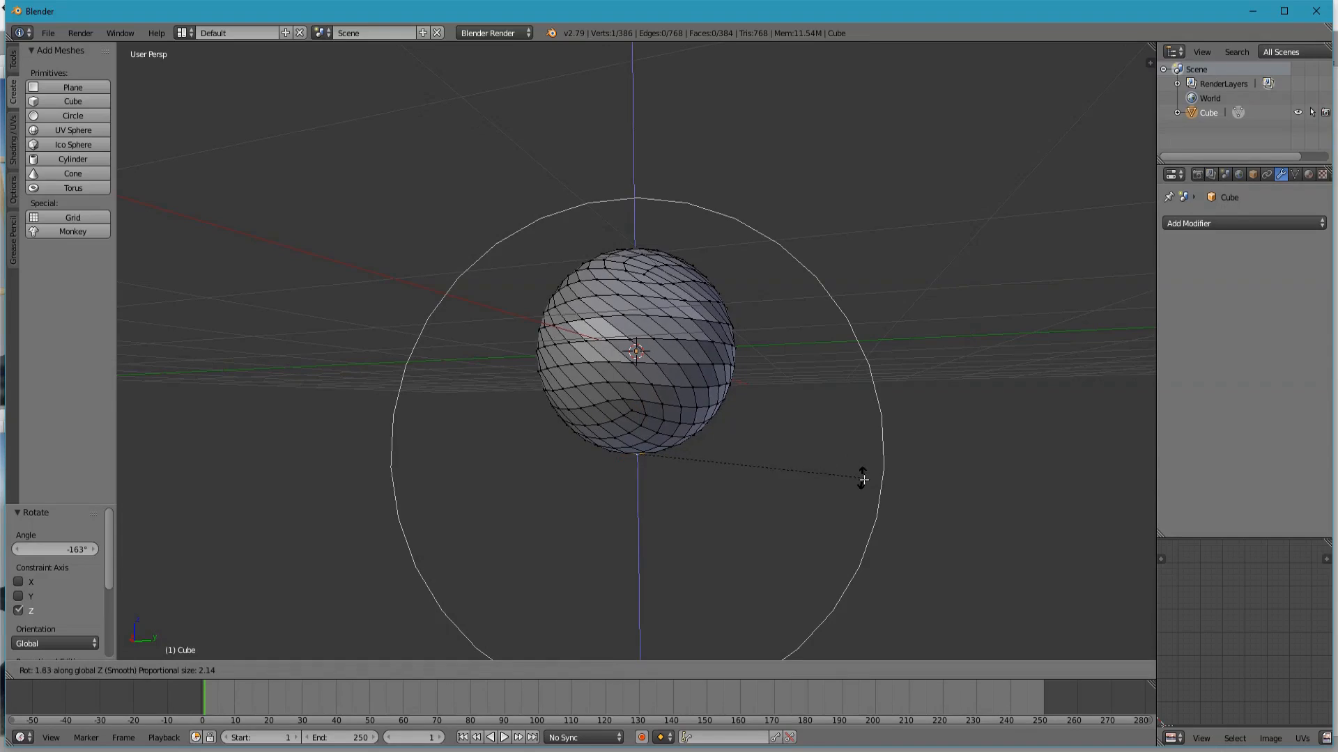
{"action": "scroll", "coordinate": [864, 558], "scroll_direction": "up", "scroll_amount": 1}
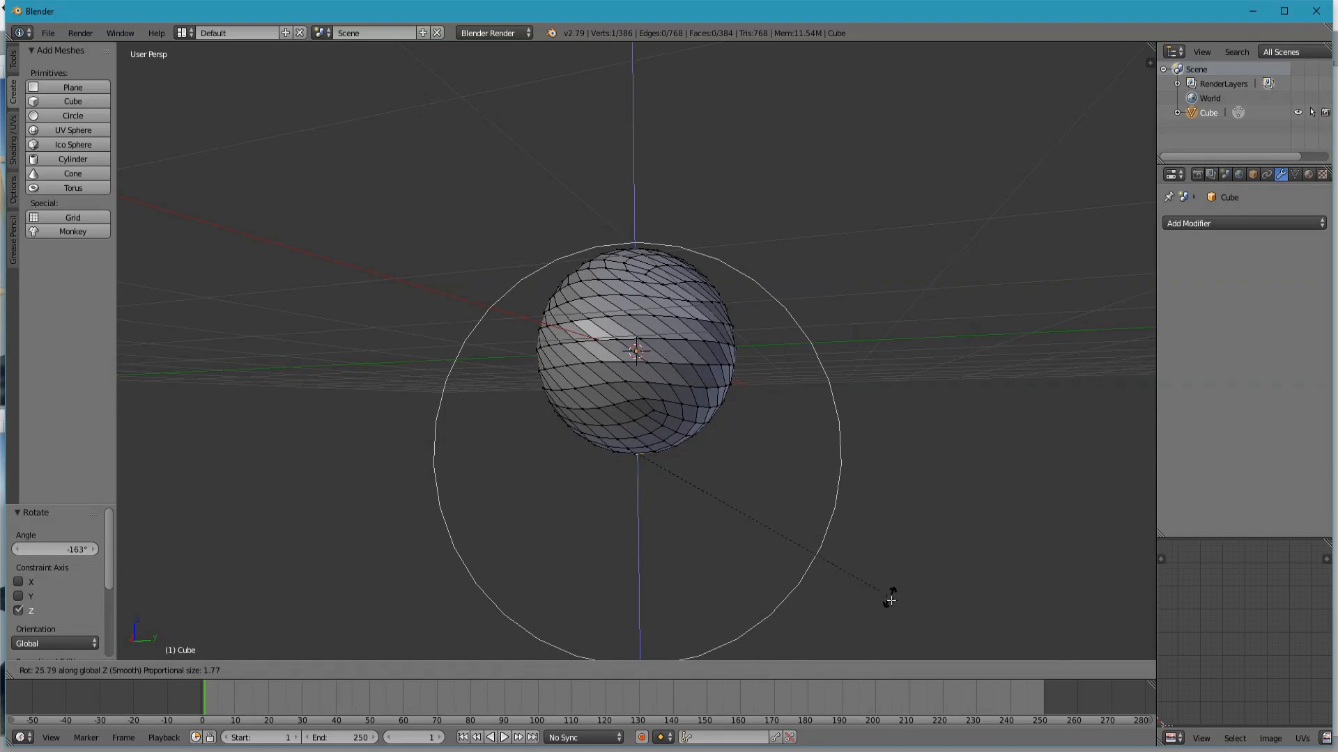
{"action": "left_click", "coordinate": [883, 622]}
Return to Object Mode and apply smooth shading to the sphere.
{"action": "key", "text": "Tab"}
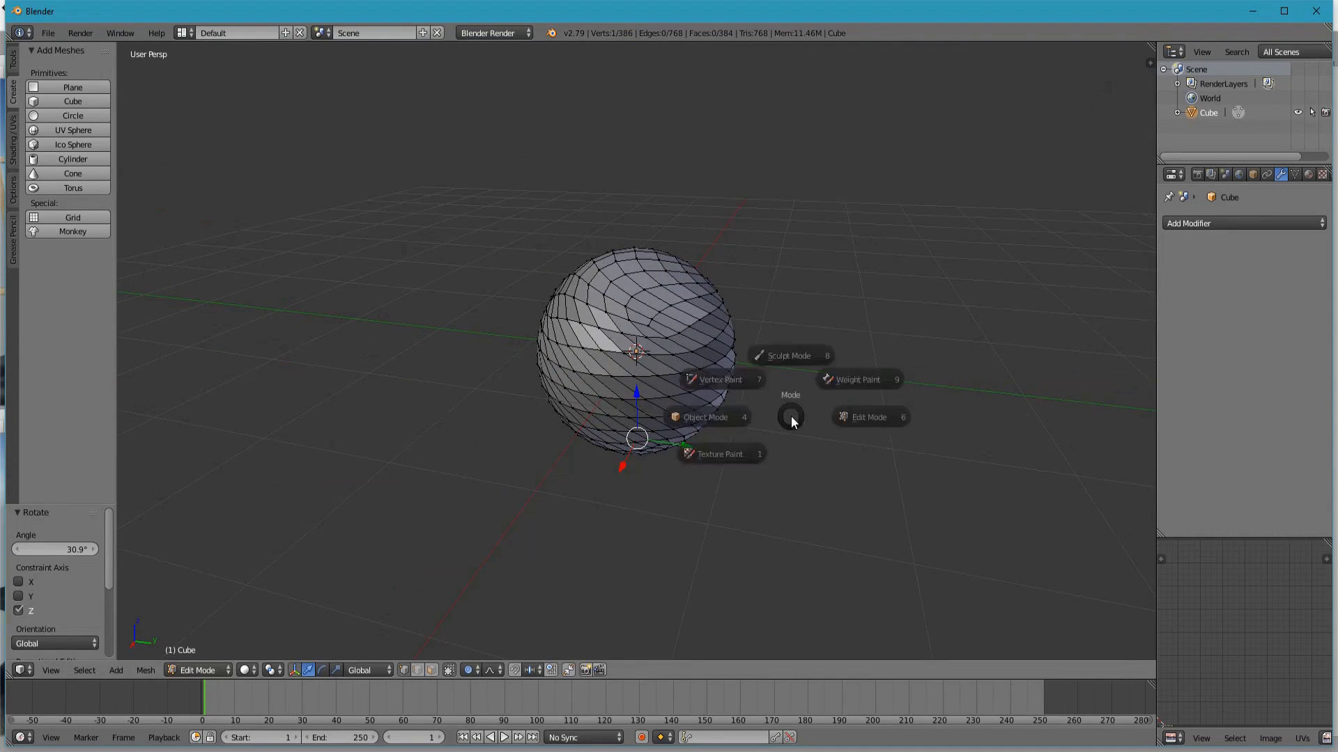
{"action": "left_click", "coordinate": [681, 411]}
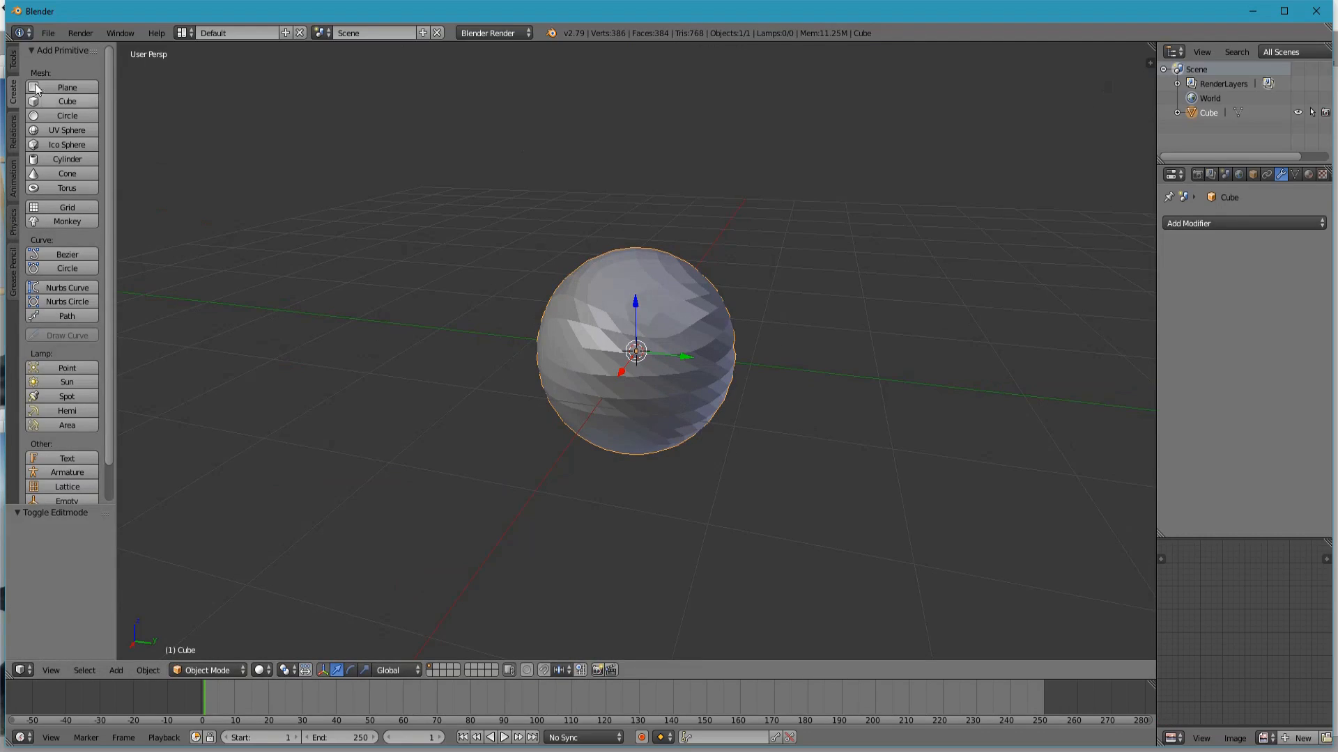
{"action": "left_click", "coordinate": [12, 64]}
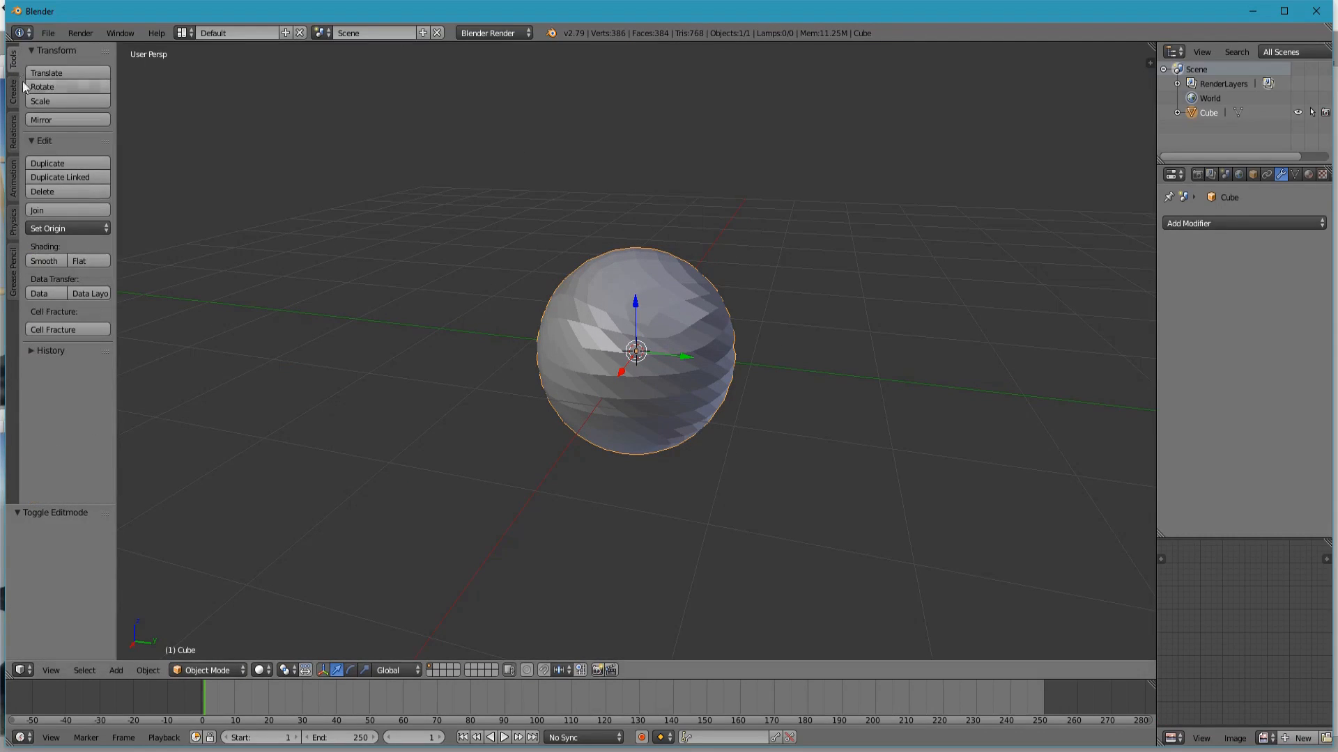
{"action": "left_click", "coordinate": [48, 262]}
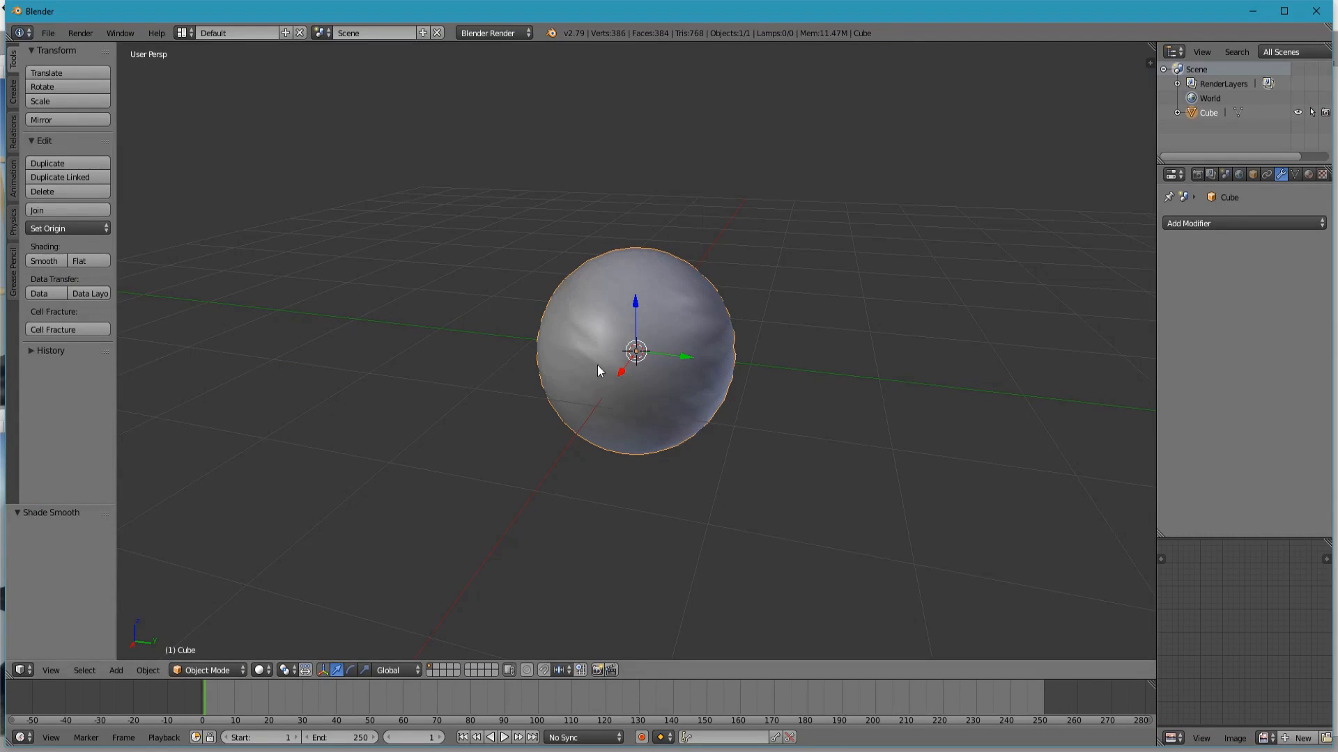
Export the sphere in FBX format as ball.fbx into the D:\unity projects\temp\Assets folder.
{"action": "left_click", "coordinate": [48, 33]}
{"action": "mouse_move", "coordinate": [101, 322]}
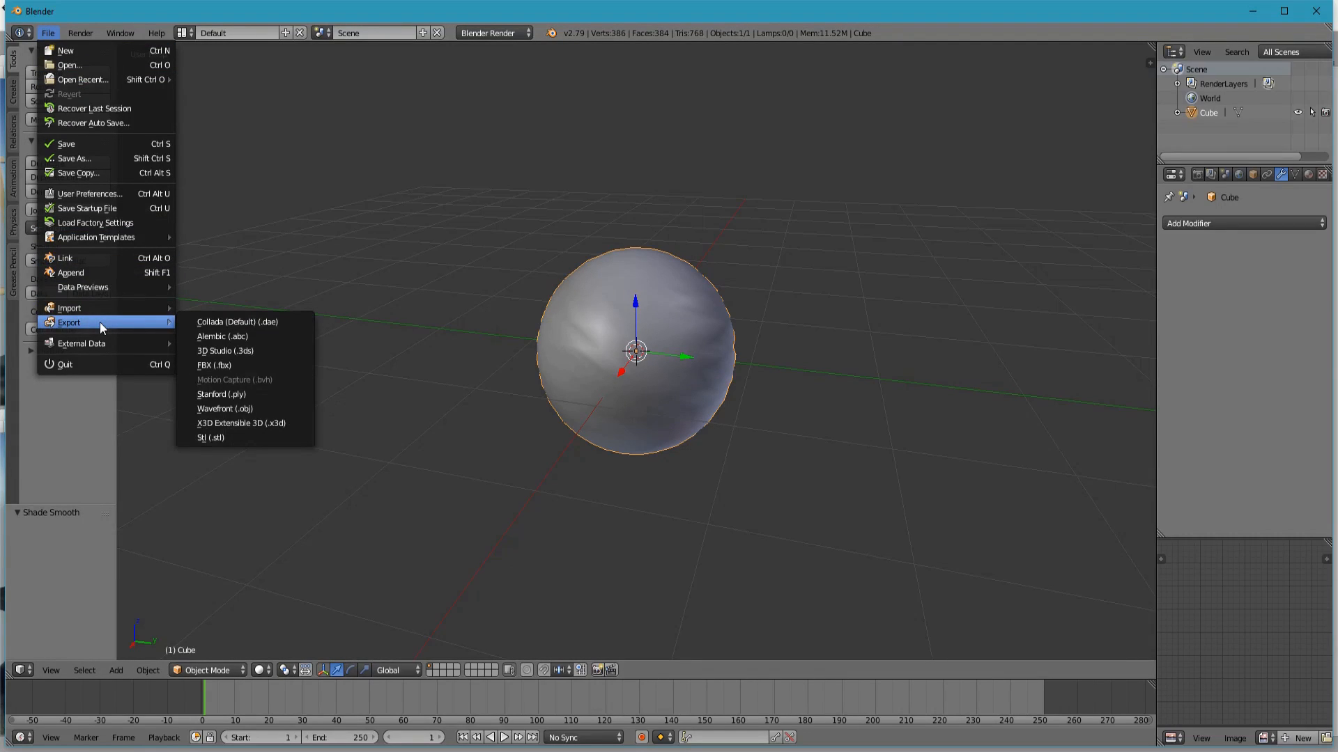
{"action": "left_click", "coordinate": [250, 351]}
{"action": "type", "text": "ball.fbx"}
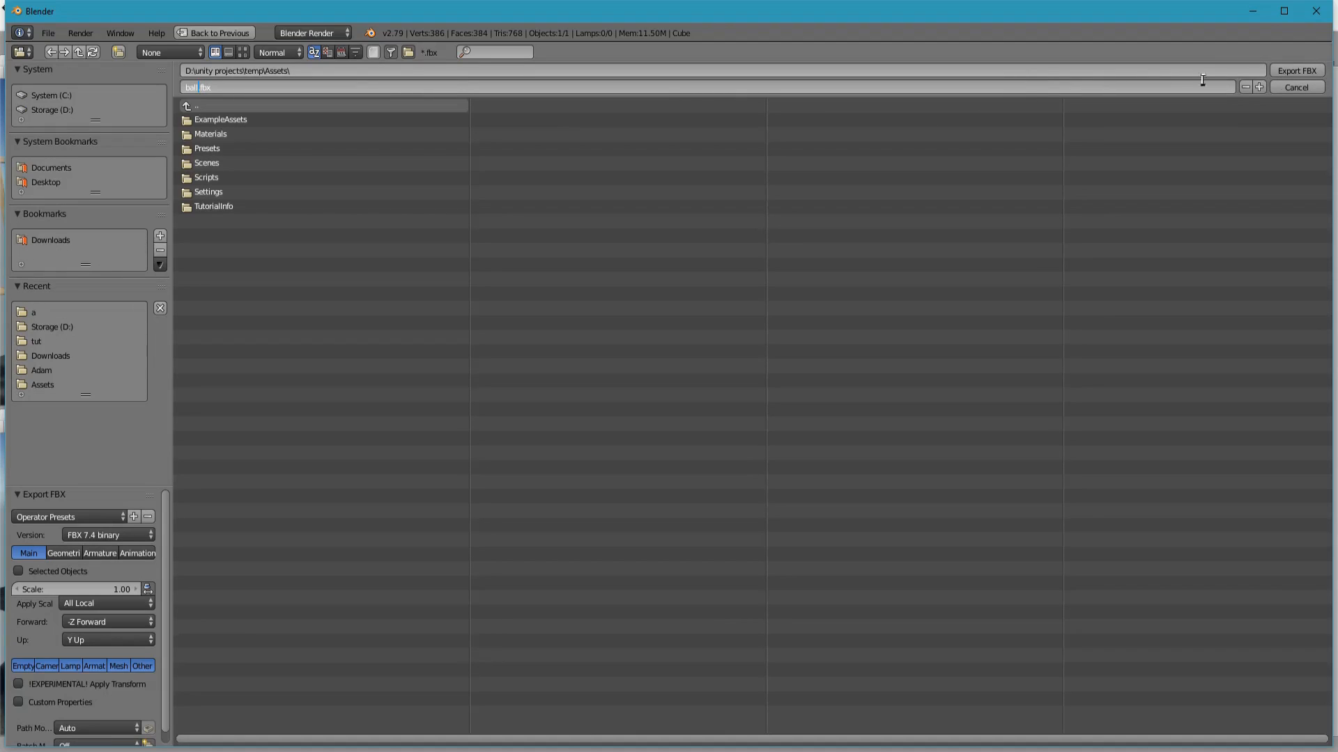
{"action": "left_click", "coordinate": [1291, 73]}
{"action": "left_click", "coordinate": [1290, 72]}
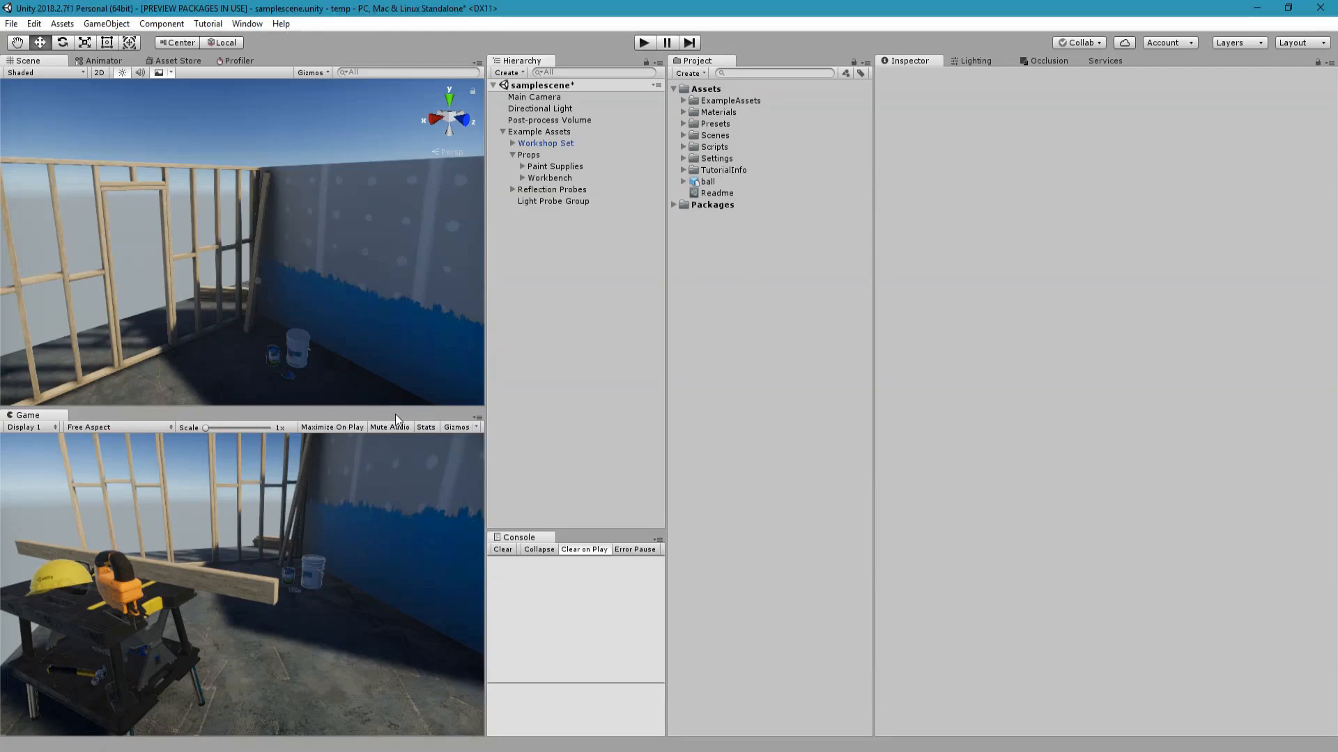
In Unity, add the ball model to the sample scene and move it to about X 1.572, Y 1.372, Z -0.025.
{"action": "left_click", "coordinate": [707, 183]}
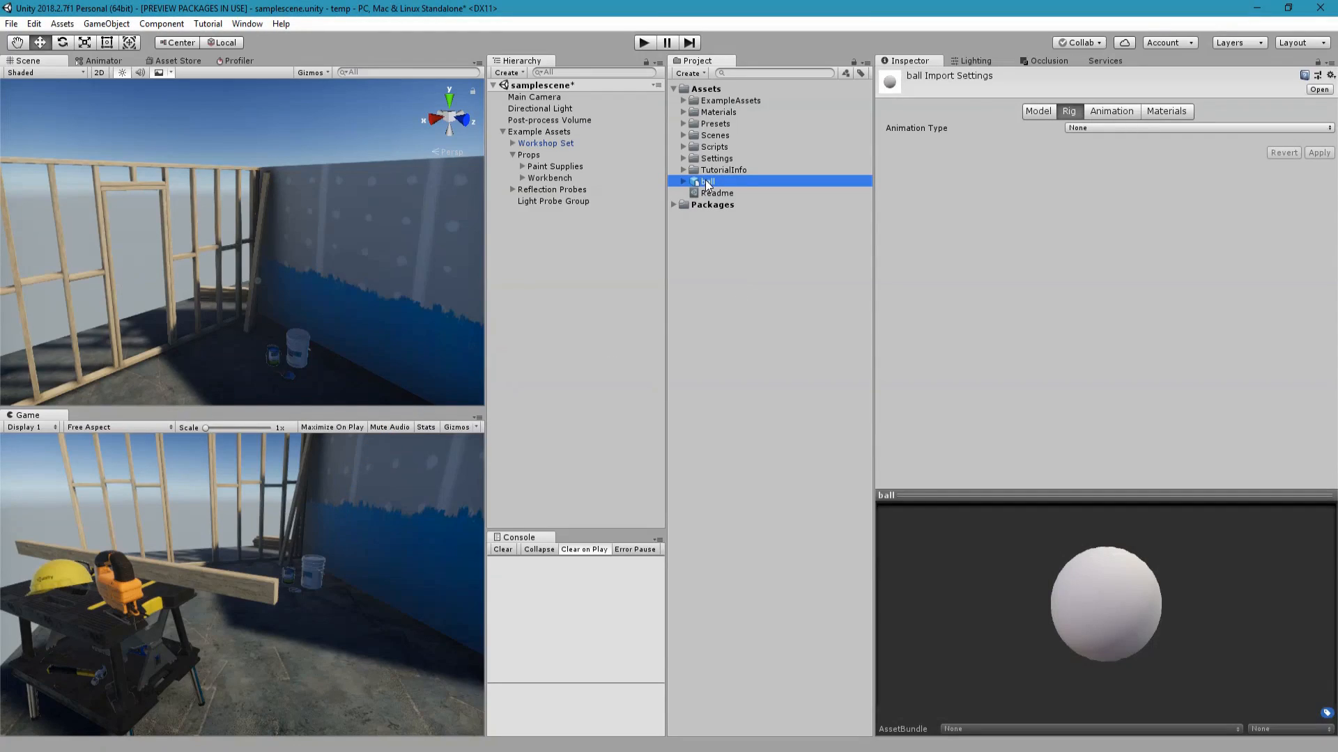
{"action": "left_click_drag", "start_coordinate": [706, 182], "coordinate": [564, 258]}
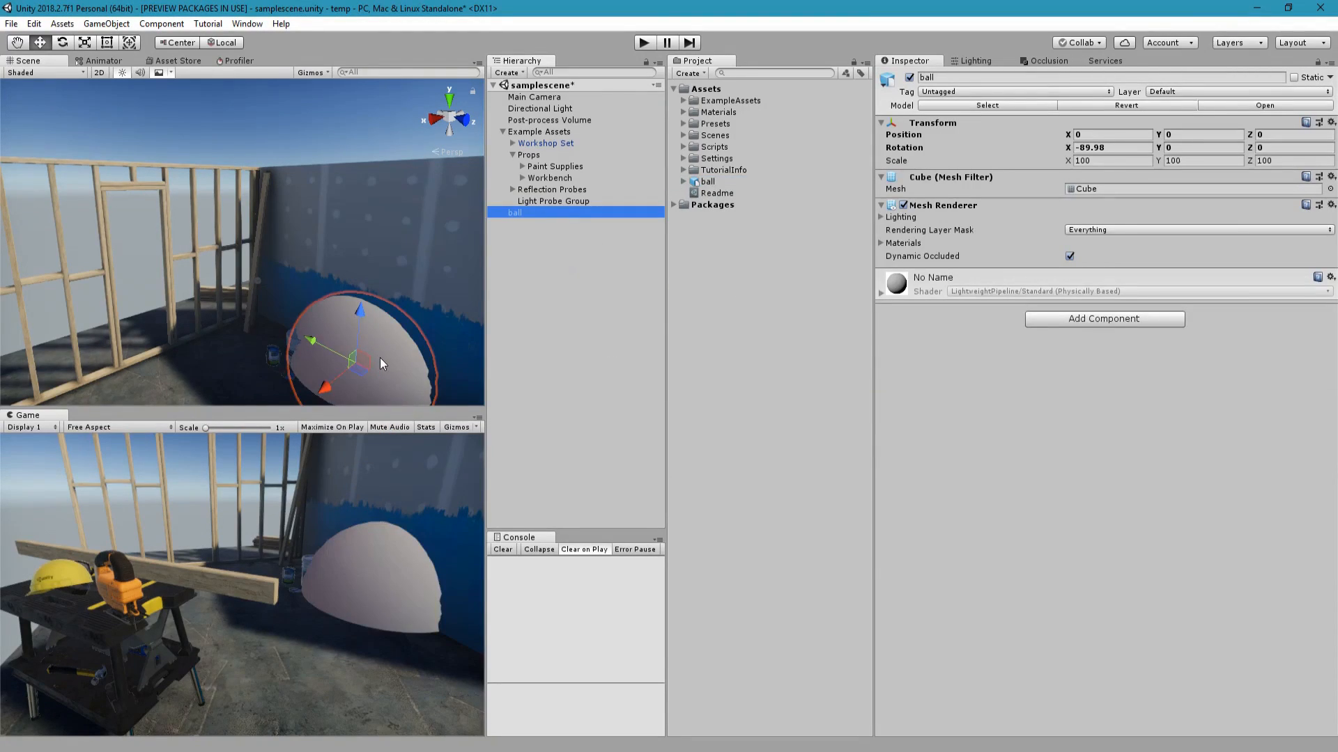
{"action": "left_click_drag", "start_coordinate": [342, 359], "coordinate": [272, 390]}
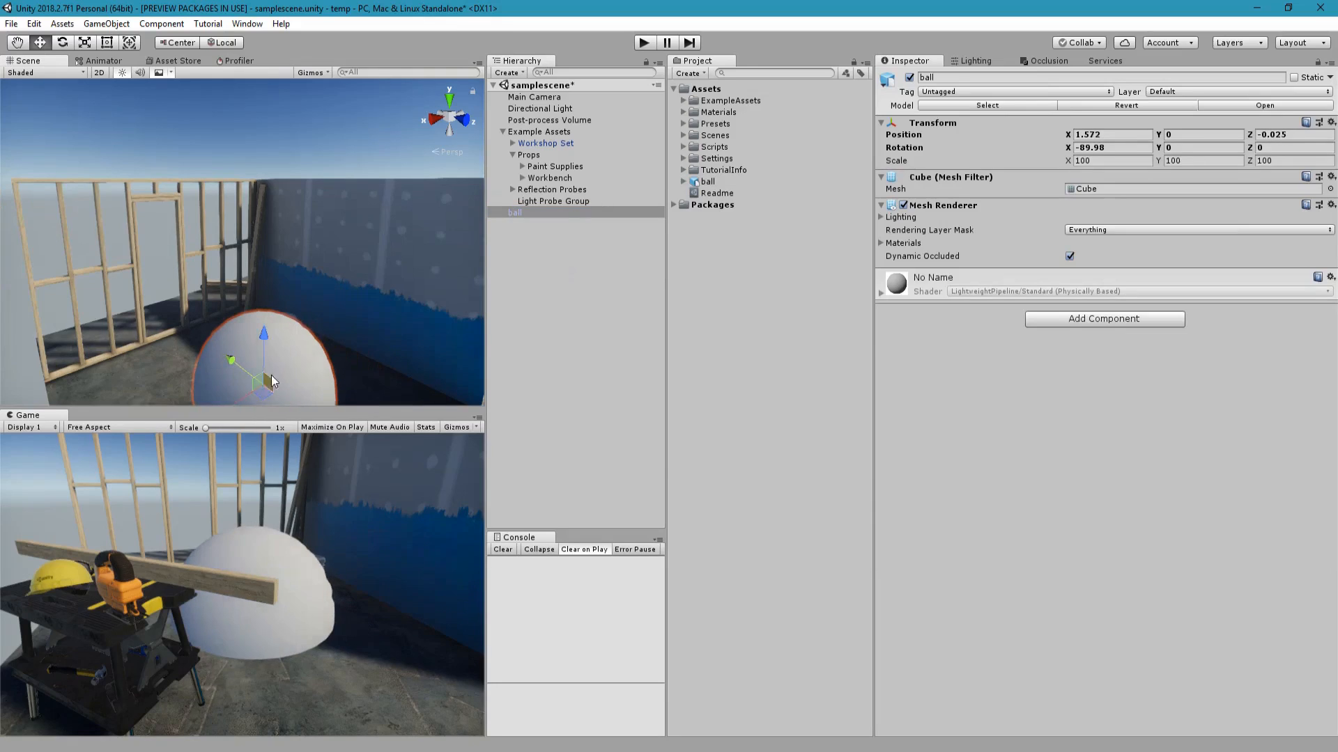
{"action": "left_click_drag", "start_coordinate": [264, 338], "coordinate": [356, 250]}
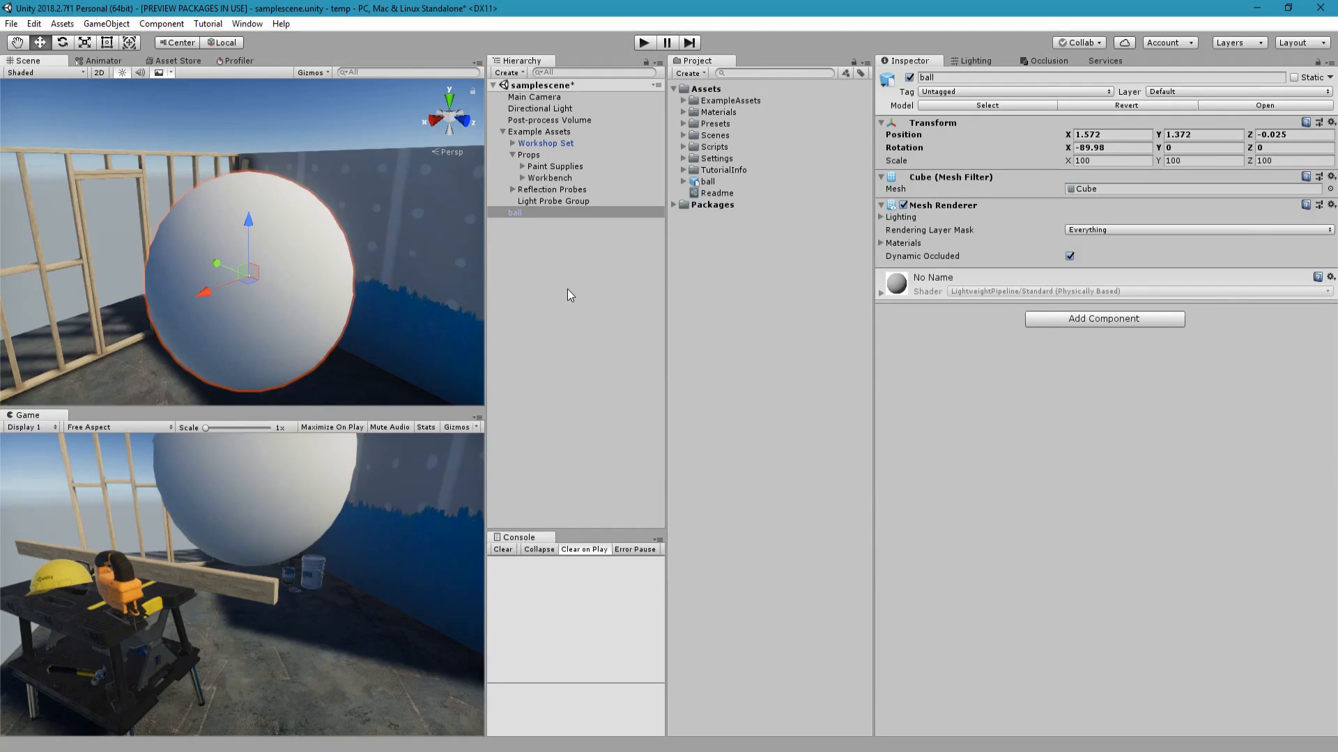
Create a PBR shader graph named "plasma ball" in the Assets folder and open it for editing.
{"action": "right_click", "coordinate": [718, 195]}
{"action": "mouse_move", "coordinate": [820, 202]}
{"action": "mouse_move", "coordinate": [994, 241]}
{"action": "left_click", "coordinate": [1153, 307]}
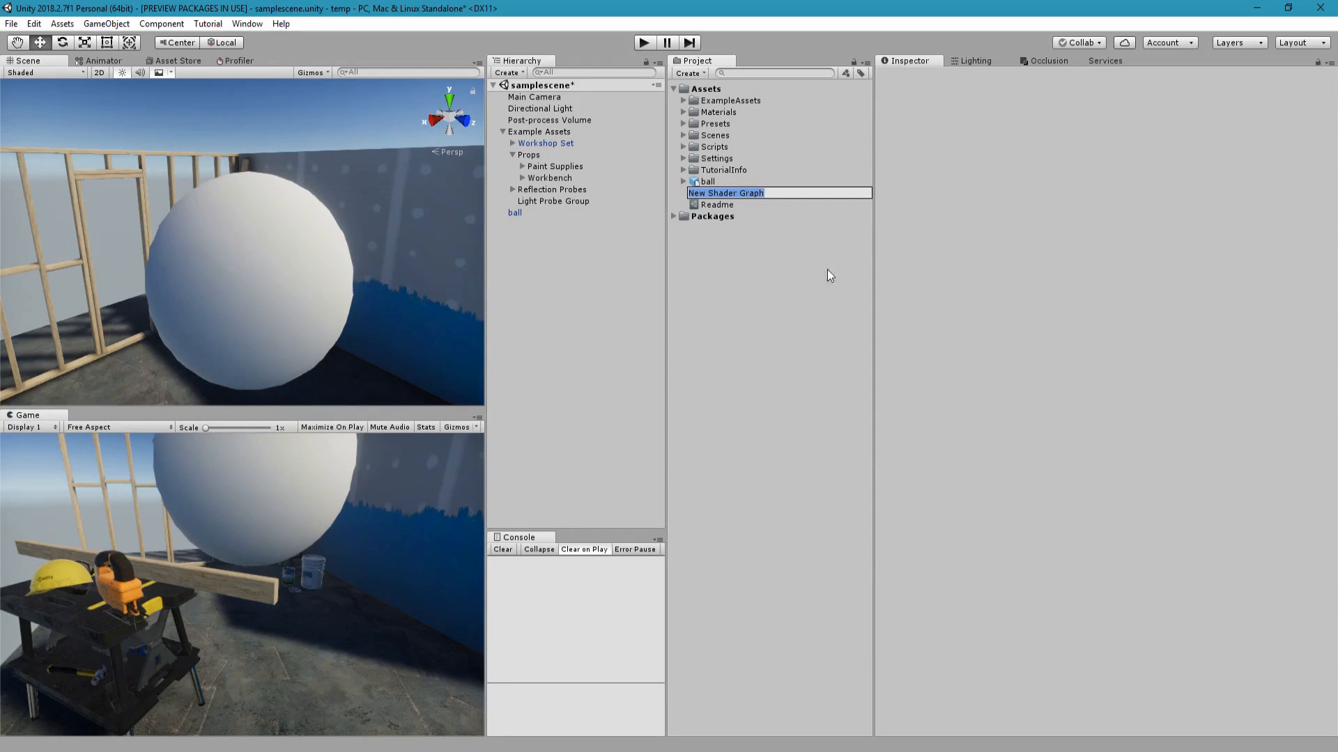
{"action": "type", "text": "plasma ball"}
{"action": "left_click", "coordinate": [817, 220]}
{"action": "double_click", "coordinate": [755, 192]}
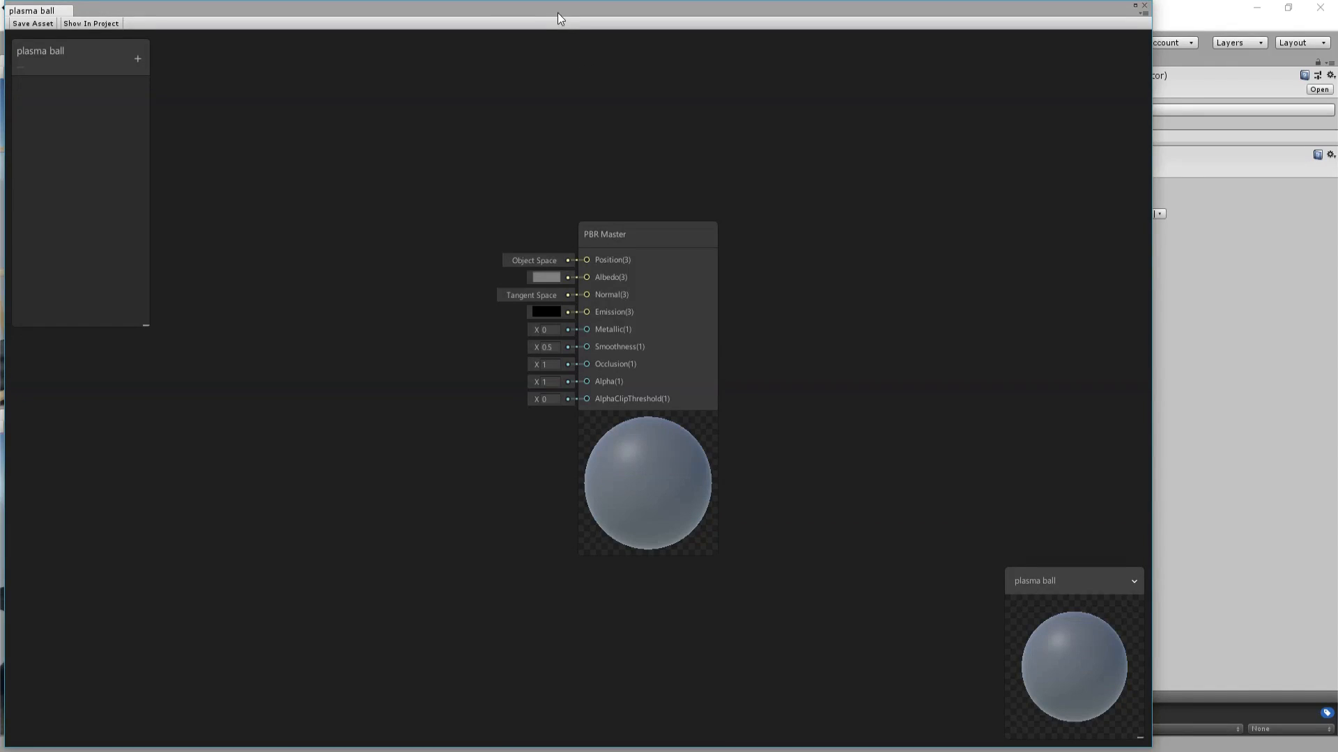
{"action": "left_click_drag", "start_coordinate": [557, 13], "coordinate": [593, 14]}
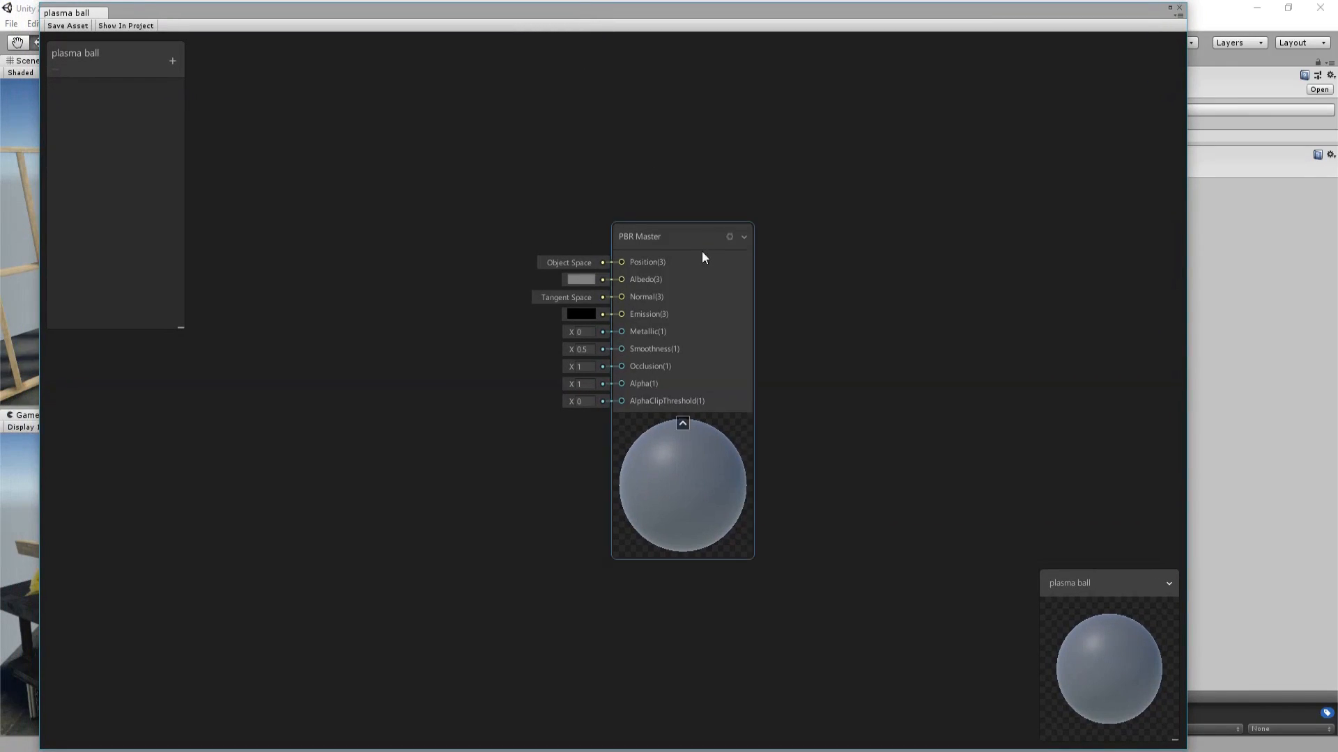
Move the PBR Master node aside to make room and add a Position node set to Object space.
{"action": "left_click_drag", "start_coordinate": [701, 251], "coordinate": [871, 266]}
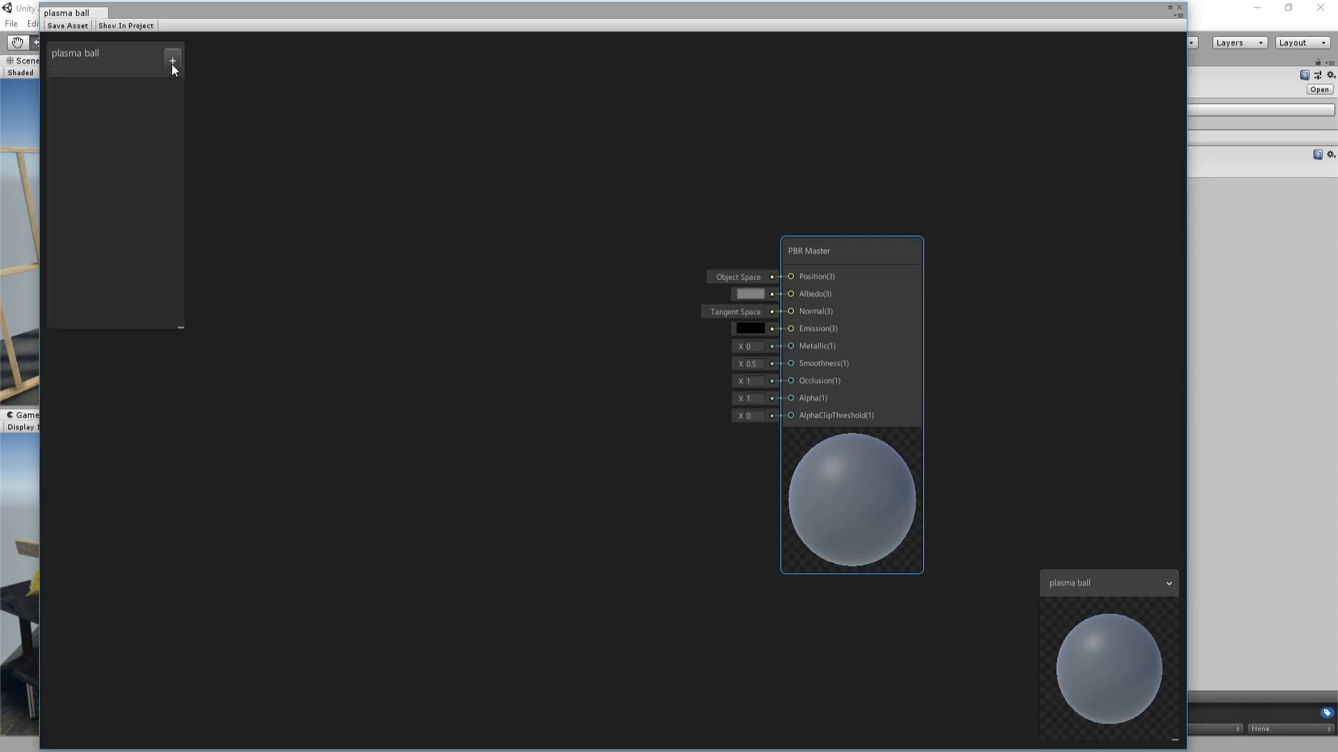
{"action": "right_click", "coordinate": [331, 183]}
{"action": "left_click", "coordinate": [351, 185]}
{"action": "type", "text": "pos"}
{"action": "key", "text": "Return"}
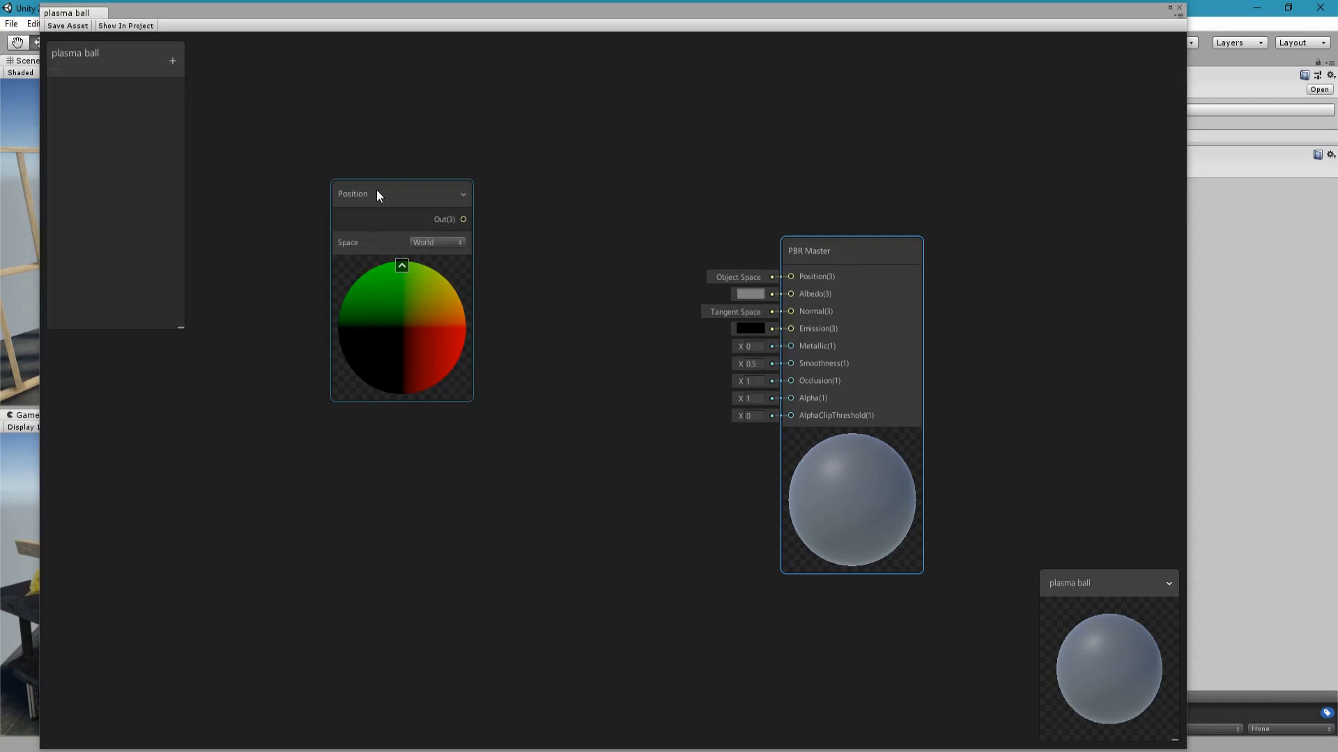
{"action": "left_click", "coordinate": [412, 243]}
{"action": "left_click", "coordinate": [430, 258]}
{"action": "left_click_drag", "start_coordinate": [404, 184], "coordinate": [381, 106]}
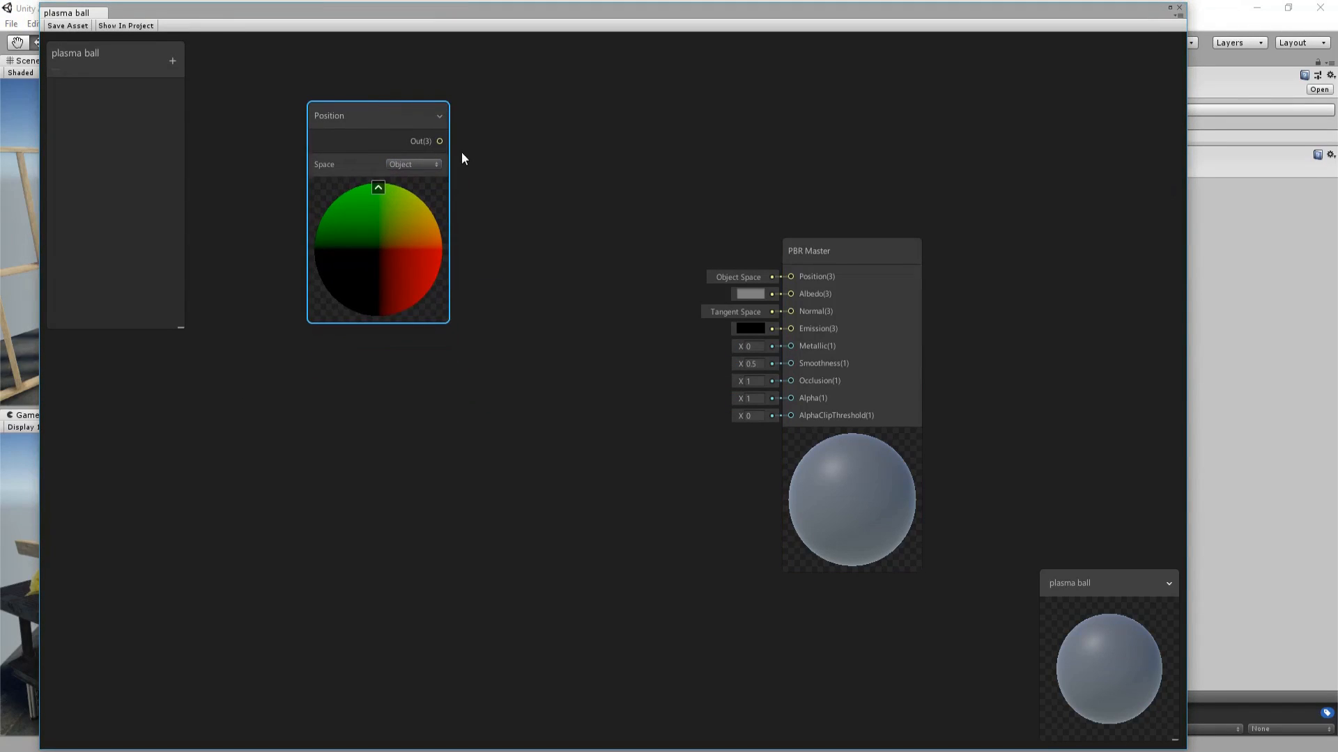
Feed the Position node into a new Add node's A input and connect the Add output to the PBR Master's Position input.
{"action": "left_click_drag", "start_coordinate": [438, 143], "coordinate": [495, 224]}
{"action": "type", "text": "add"}
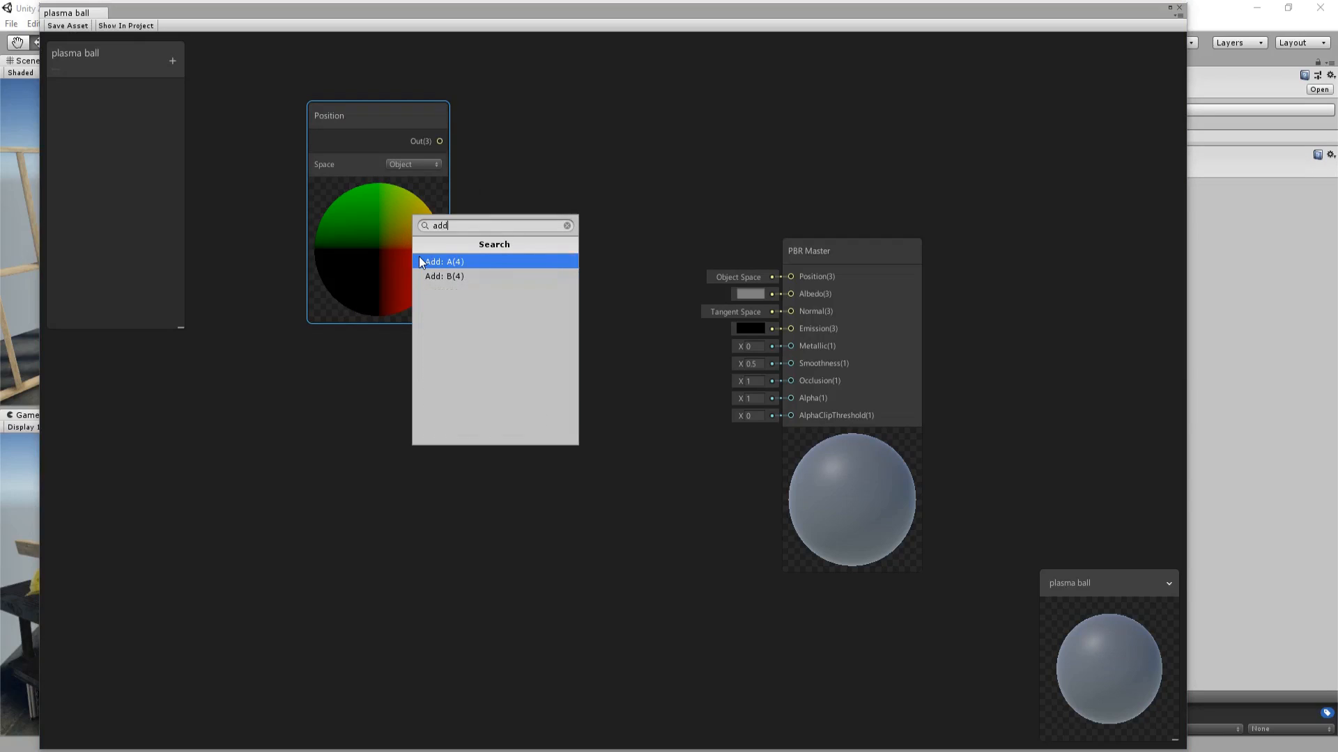
{"action": "left_click", "coordinate": [421, 262]}
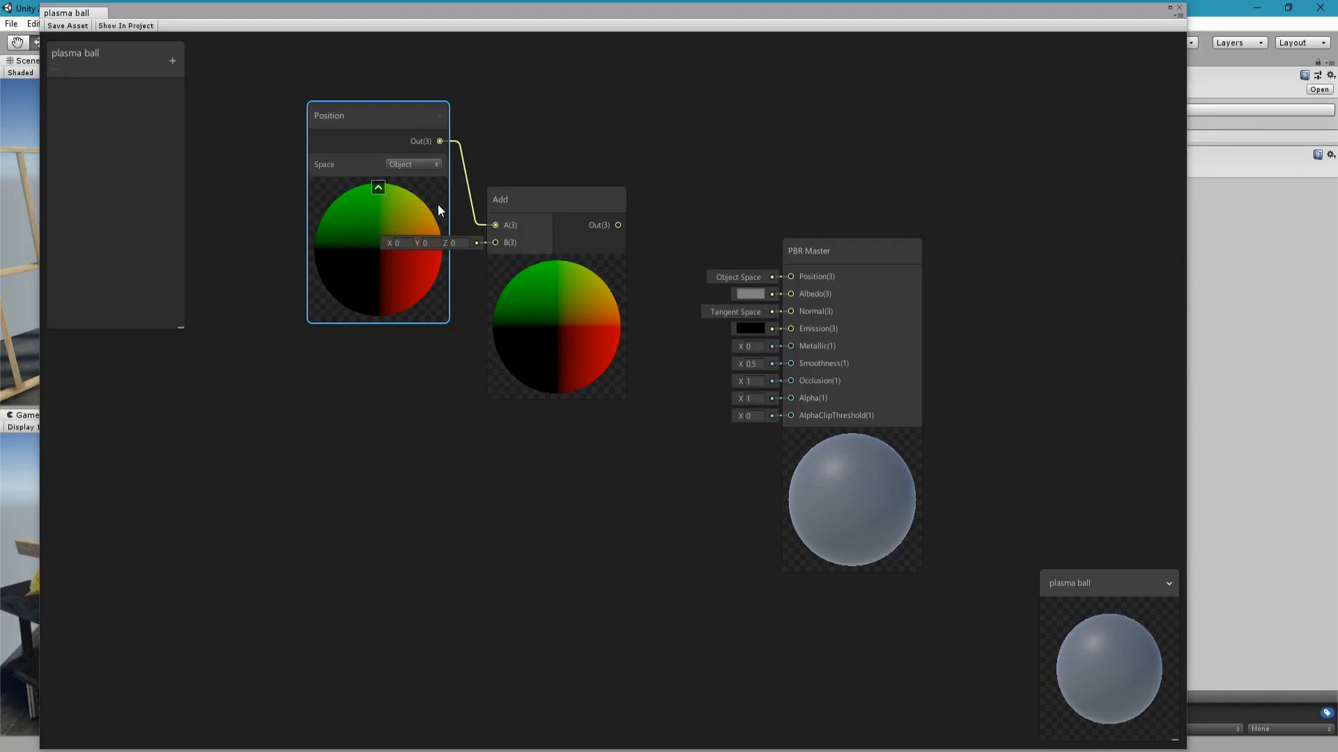
{"action": "left_click", "coordinate": [378, 187]}
{"action": "left_click_drag", "start_coordinate": [535, 203], "coordinate": [514, 188]}
{"action": "left_click_drag", "start_coordinate": [599, 212], "coordinate": [778, 277]}
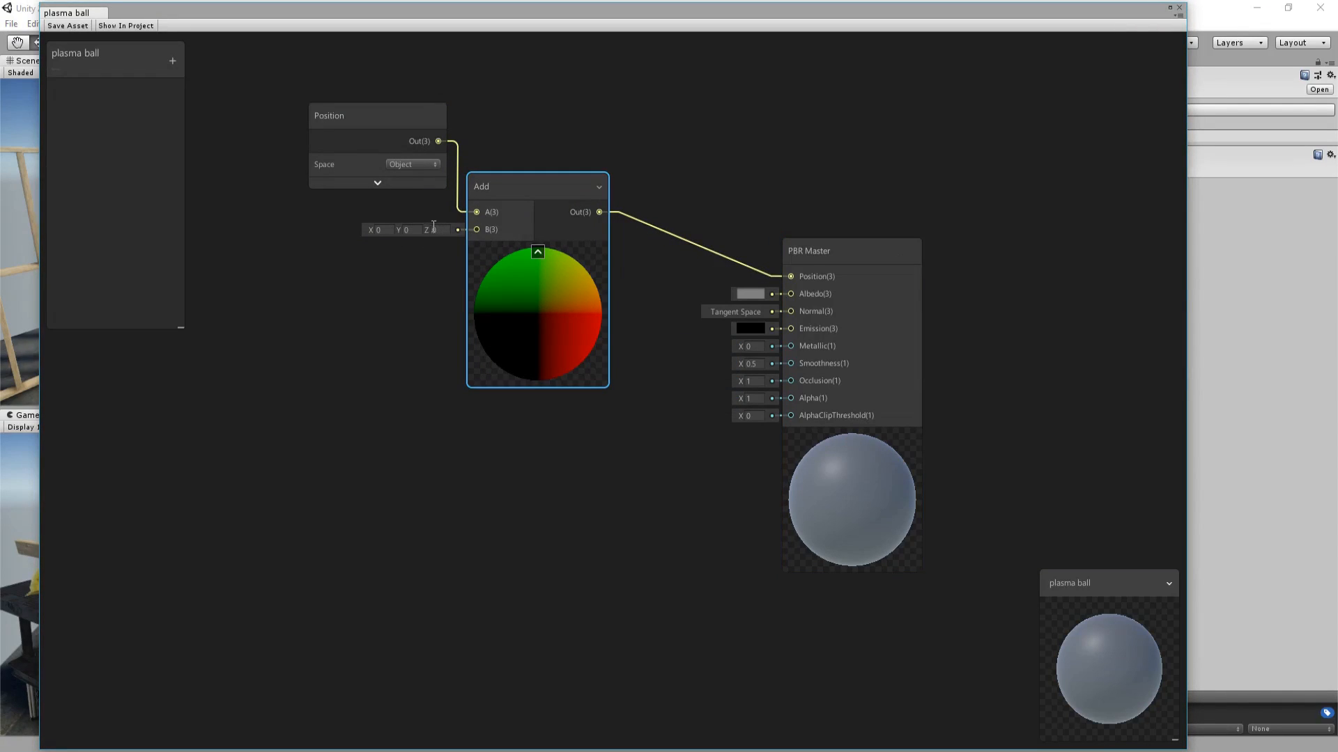
Add a Normal Vector node set to Object space and collapse its preview.
{"action": "middle_click_drag", "start_coordinate": [370, 318], "coordinate": [534, 349]}
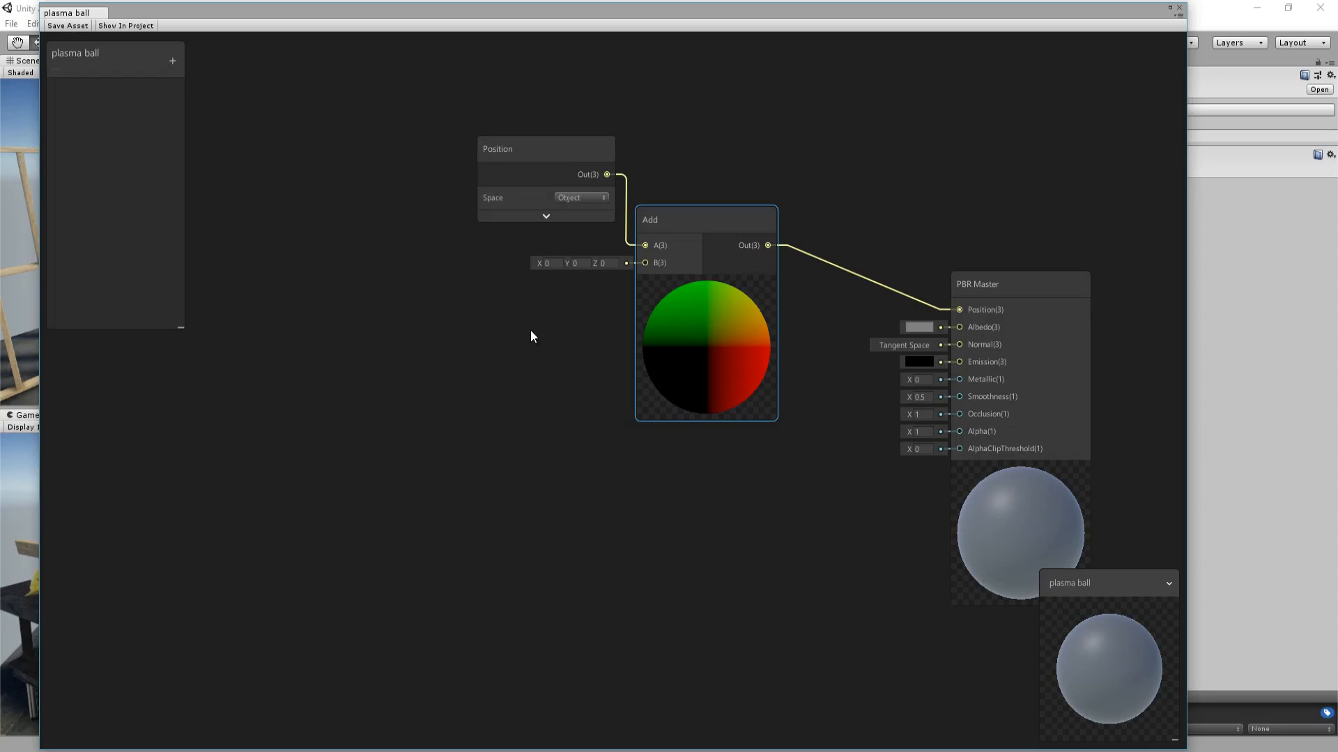
{"action": "right_click", "coordinate": [281, 314]}
{"action": "left_click", "coordinate": [306, 322]}
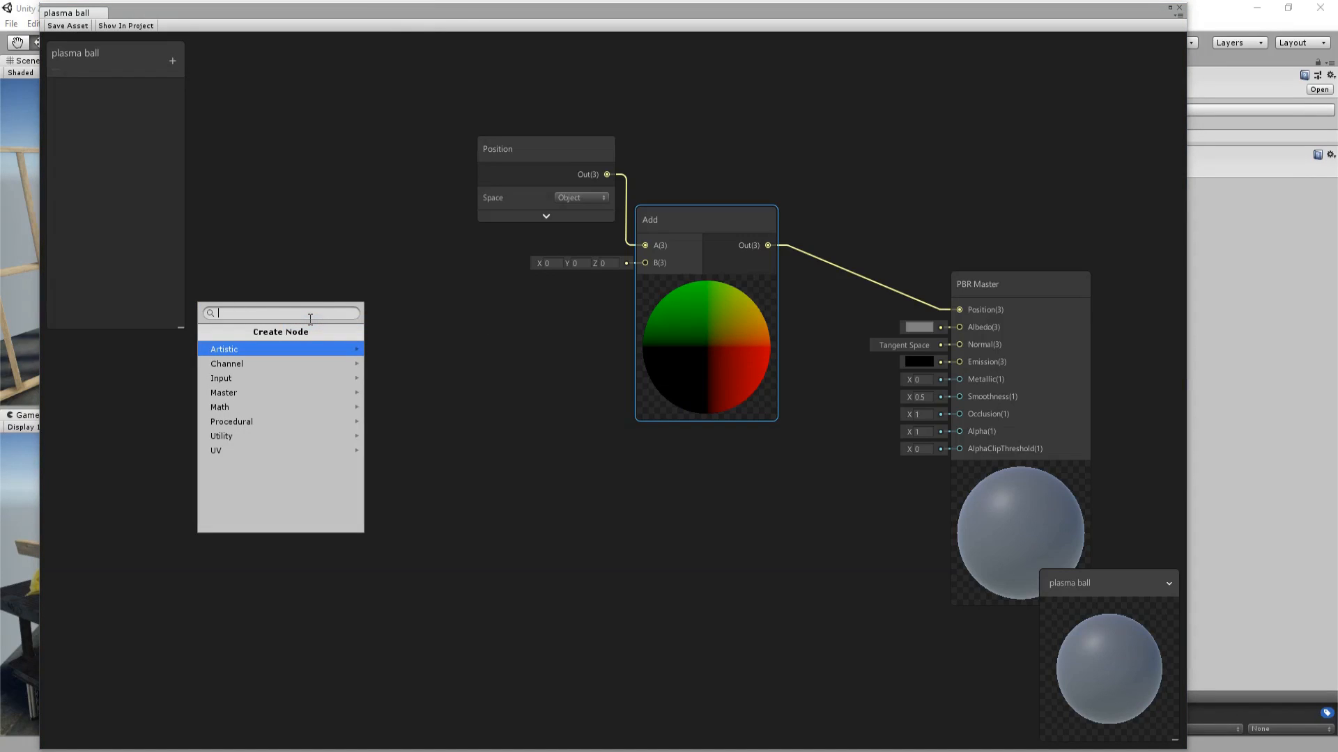
{"action": "type", "text": "norma"}
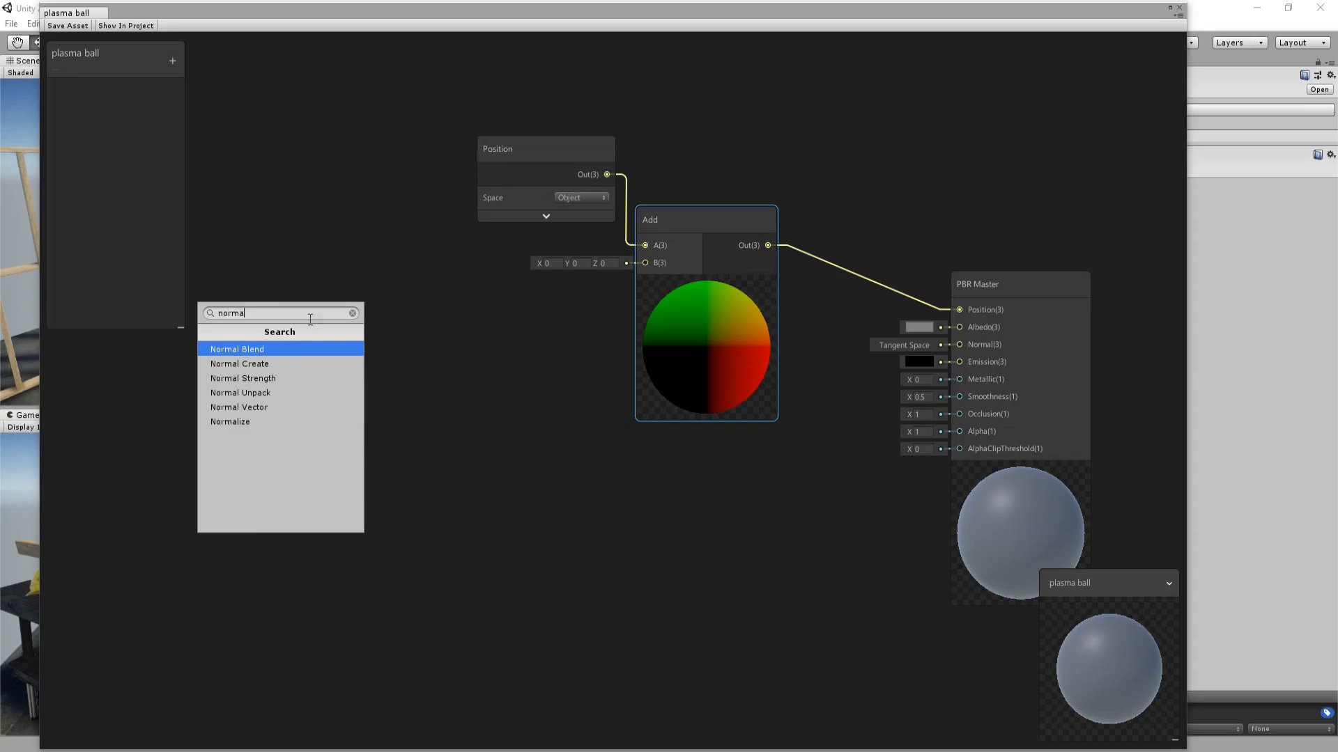
{"action": "key", "text": "Down"}
{"action": "key", "text": "Down"}
{"action": "key", "text": "Down"}
{"action": "key", "text": "Down"}
{"action": "key", "text": "Return"}
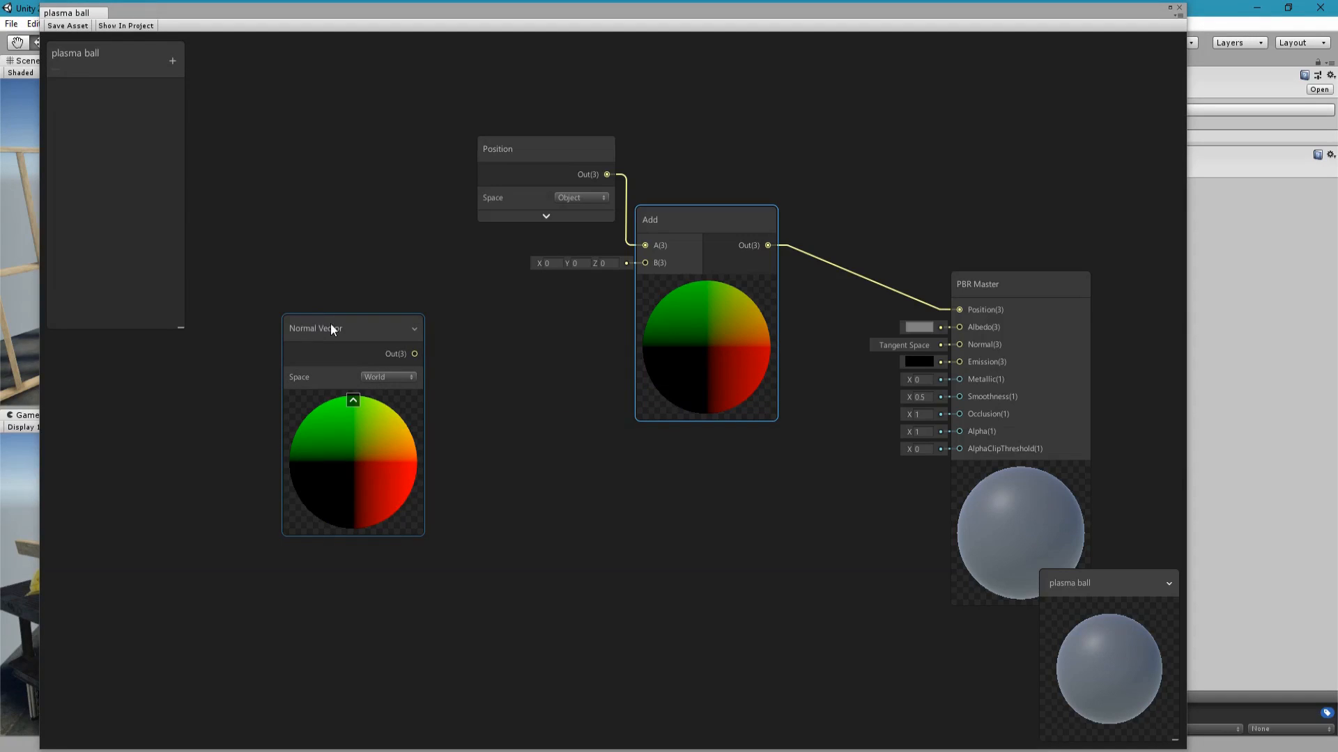
{"action": "left_click_drag", "start_coordinate": [331, 328], "coordinate": [296, 239]}
{"action": "left_click", "coordinate": [336, 290]}
{"action": "left_click", "coordinate": [345, 301]}
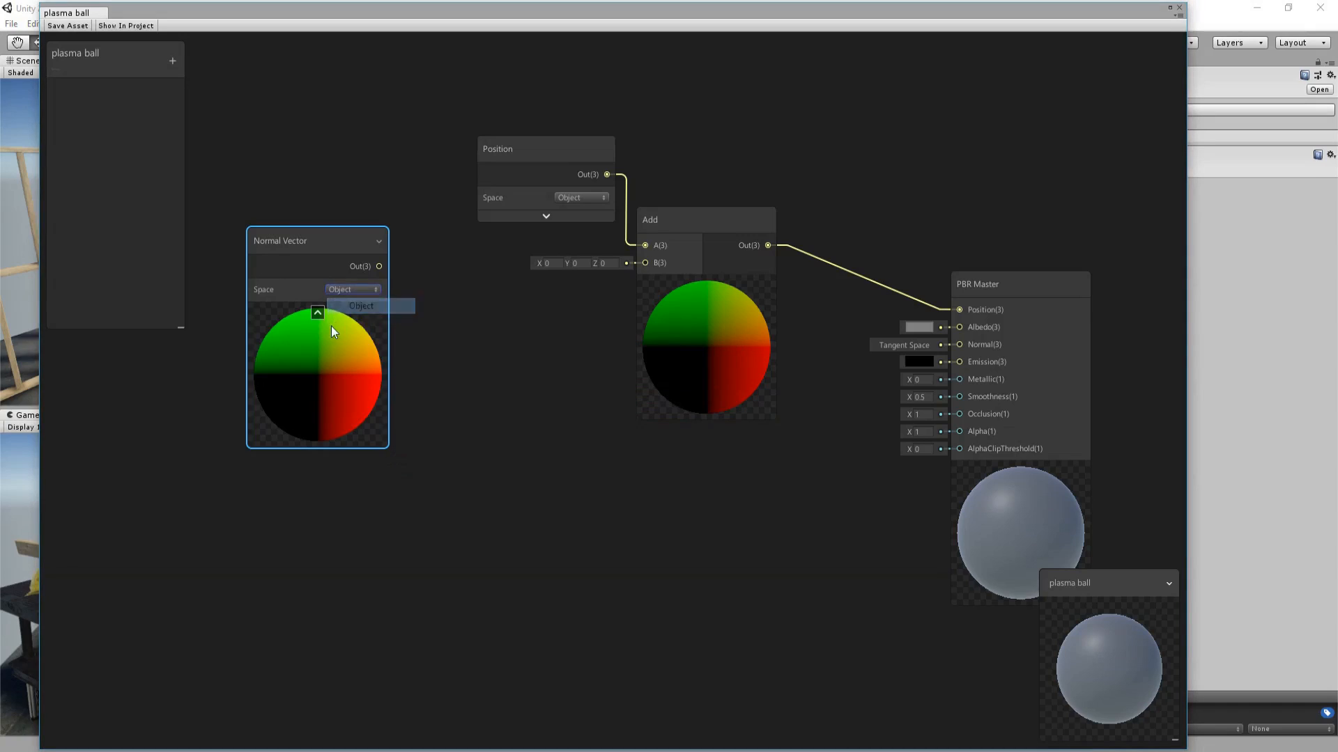
{"action": "left_click", "coordinate": [317, 313]}
Add a Gradient Noise node and place it below the Normal Vector node.
{"action": "right_click", "coordinate": [300, 399]}
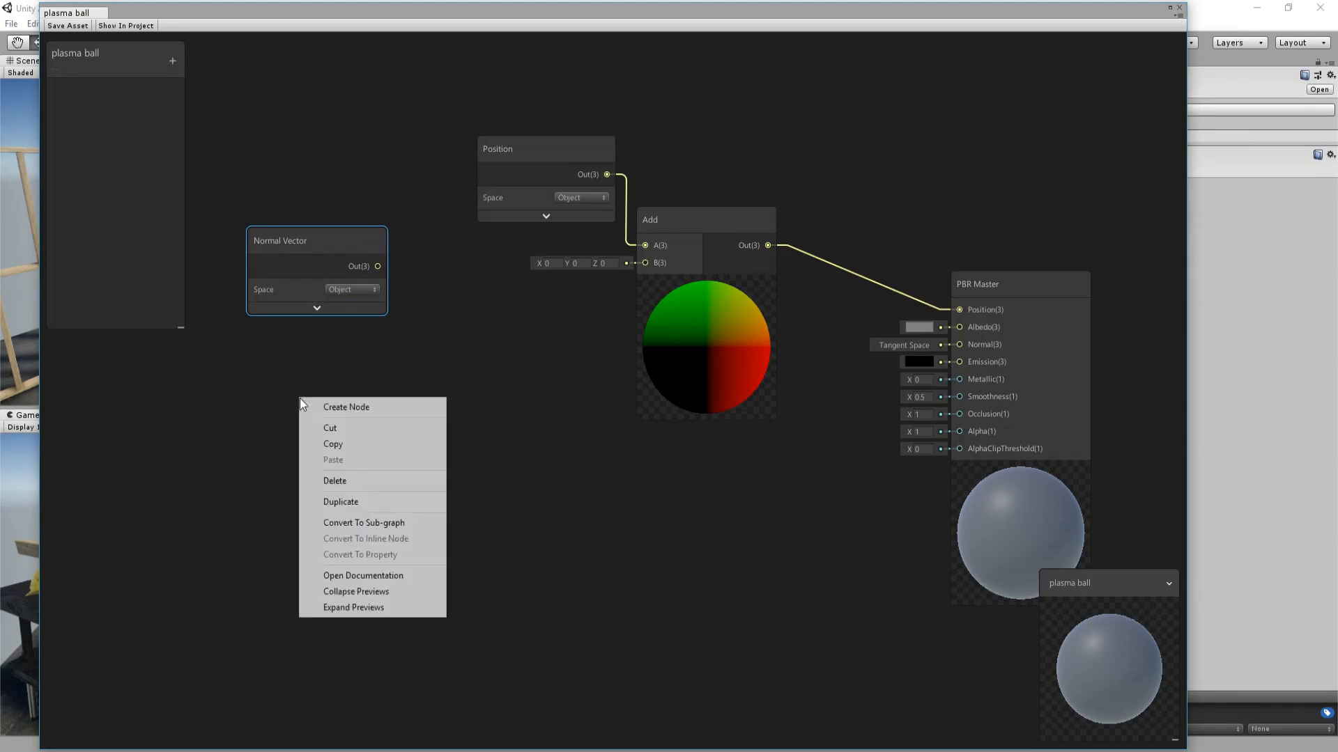
{"action": "left_click", "coordinate": [320, 408]}
{"action": "type", "text": "nois"}
{"action": "key", "text": "Down"}
{"action": "key", "text": "Up"}
{"action": "key", "text": "Return"}
{"action": "middle_click_drag", "start_coordinate": [409, 397], "coordinate": [501, 418]}
{"action": "left_click_drag", "start_coordinate": [502, 418], "coordinate": [433, 395]}
Add a Multiply node with Normal Vector as input A and Gradient Noise as input B.
{"action": "left_click_drag", "start_coordinate": [469, 264], "coordinate": [544, 332]}
{"action": "type", "text": "multiply"}
{"action": "key", "text": "Return"}
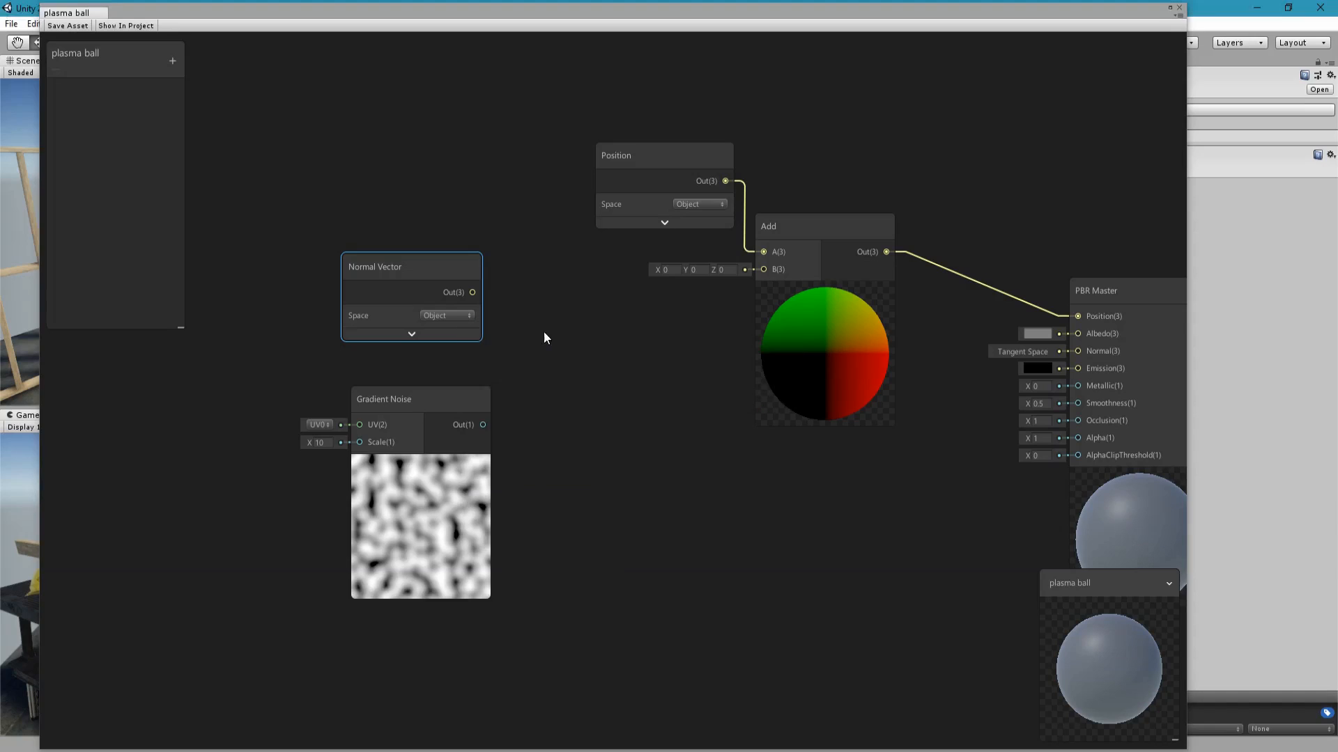
{"action": "left_click_drag", "start_coordinate": [481, 425], "coordinate": [542, 349]}
{"action": "left_click_drag", "start_coordinate": [587, 301], "coordinate": [579, 321]}
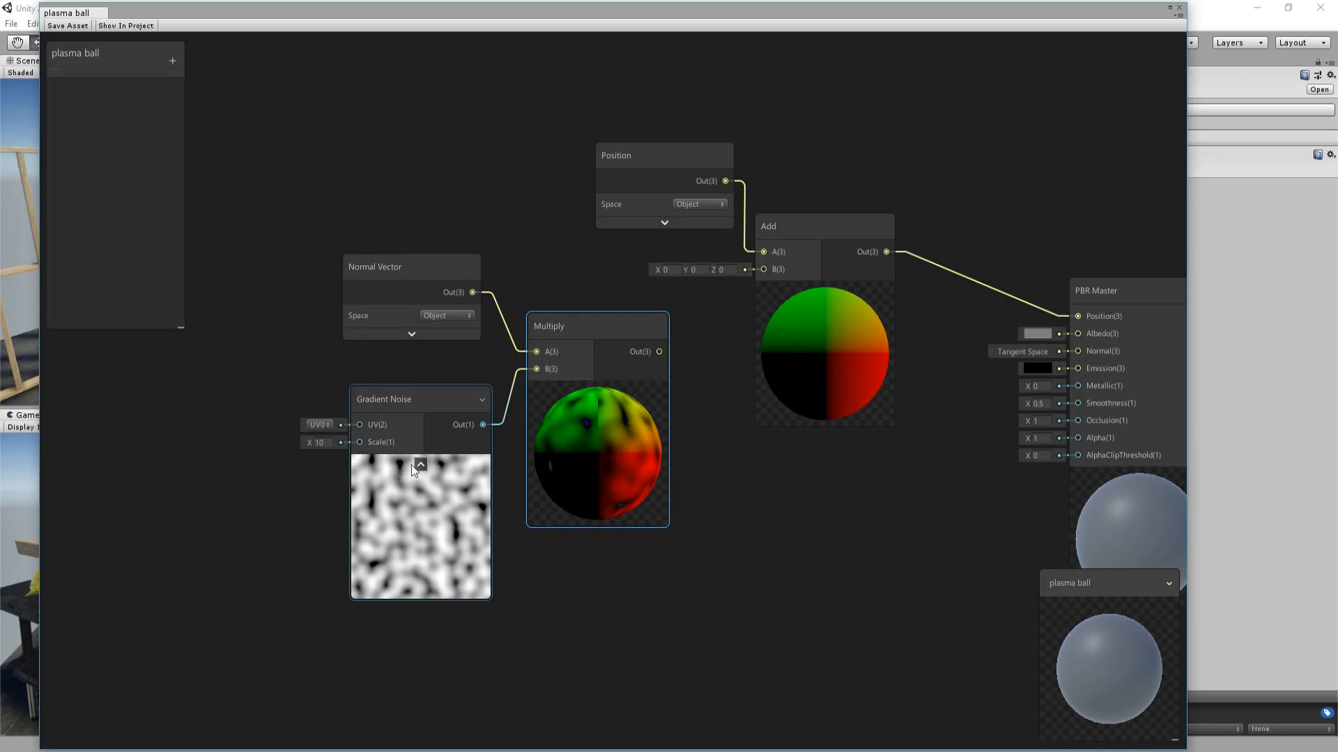
Connect the Multiply node's output to the Add node's B input and check the displaced shape in the main preview.
{"action": "left_click_drag", "start_coordinate": [659, 352], "coordinate": [765, 270]}
{"action": "right_click", "coordinate": [533, 345]}
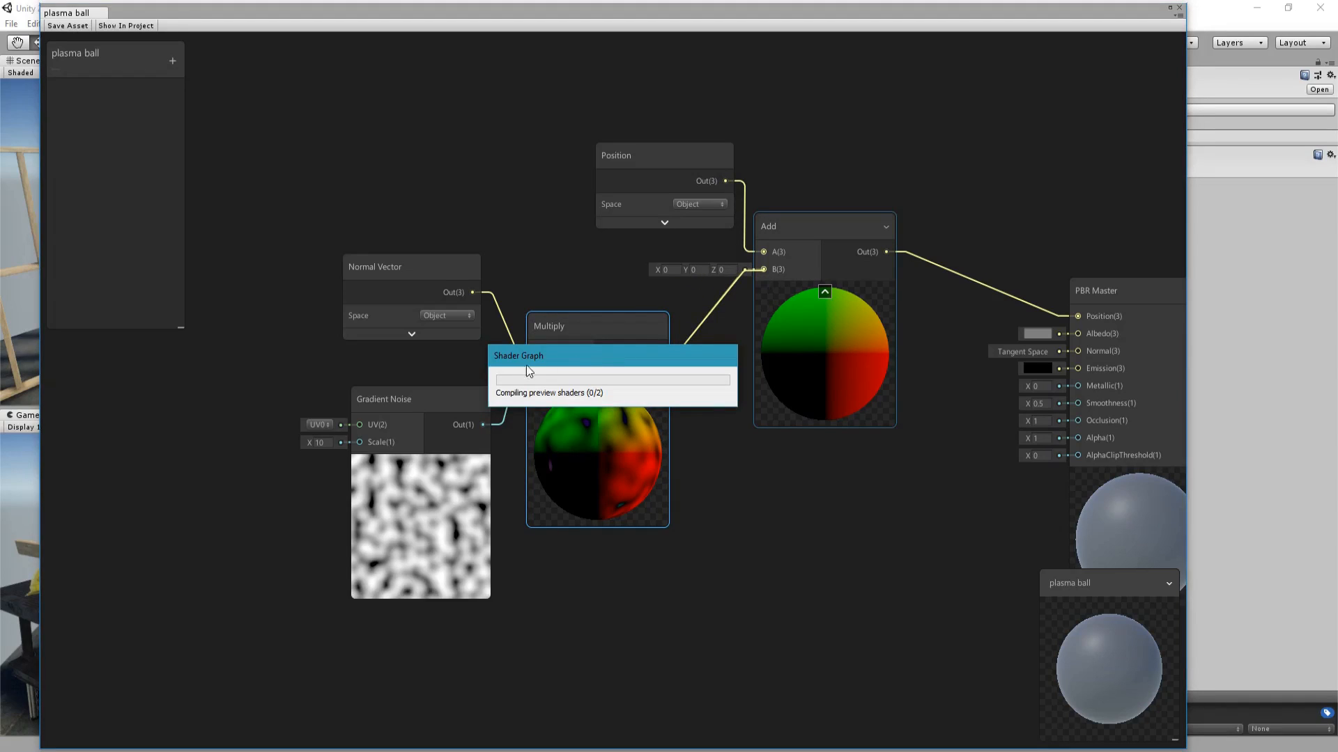
{"action": "left_click", "coordinate": [617, 332]}
{"action": "mouse_move", "coordinate": [617, 333]}
{"action": "left_mouse_down"}
{"action": "mouse_move", "coordinate": [572, 333]}
{"action": "mouse_move", "coordinate": [619, 329]}
{"action": "left_mouse_up"}
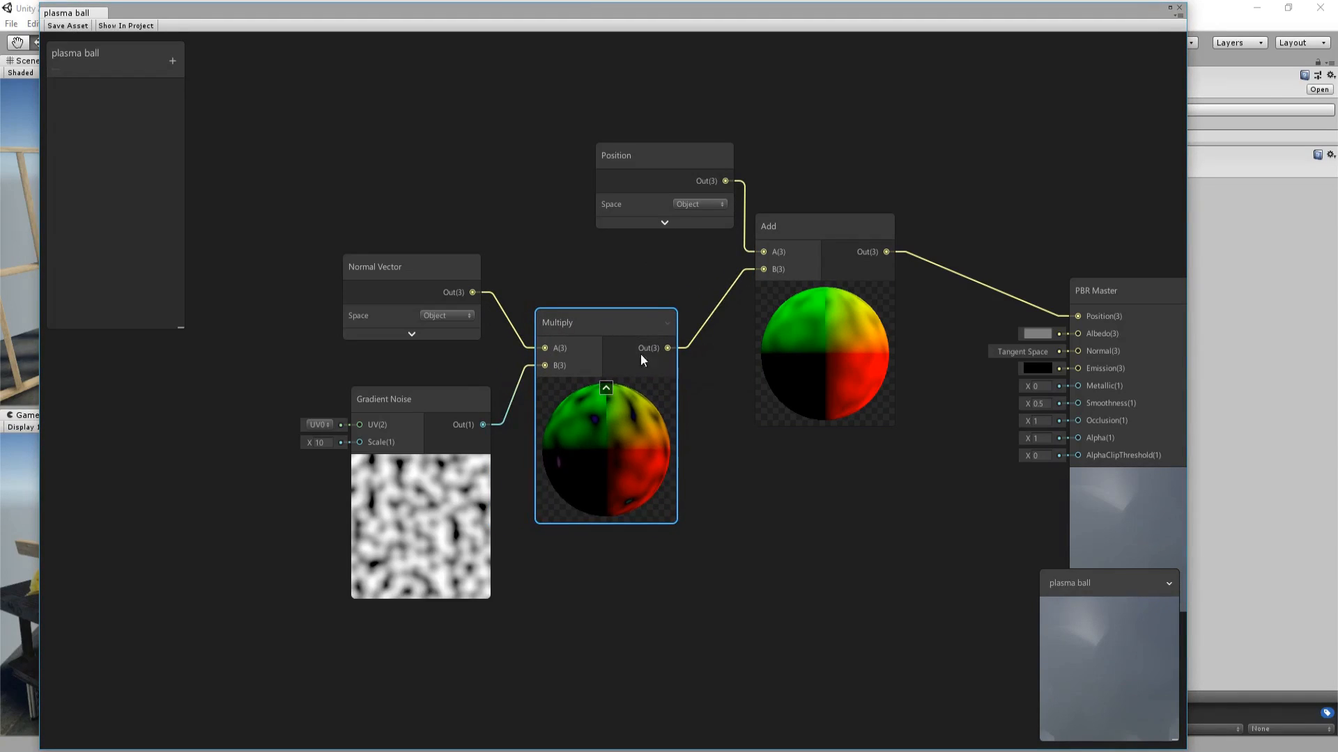
{"action": "mouse_move", "coordinate": [1047, 701]}
{"action": "left_mouse_down"}
{"action": "mouse_move", "coordinate": [1088, 683]}
{"action": "mouse_move", "coordinate": [1068, 636]}
{"action": "mouse_move", "coordinate": [1146, 639]}
{"action": "mouse_move", "coordinate": [1156, 665]}
{"action": "mouse_move", "coordinate": [1126, 667]}
{"action": "mouse_move", "coordinate": [1156, 649]}
{"action": "mouse_move", "coordinate": [1152, 679]}
{"action": "mouse_move", "coordinate": [1052, 680]}
{"action": "left_mouse_up"}
{"action": "scroll", "coordinate": [1089, 683], "scroll_direction": "down", "scroll_amount": 5}
{"action": "scroll", "coordinate": [1128, 684], "scroll_direction": "up", "scroll_amount": 3}
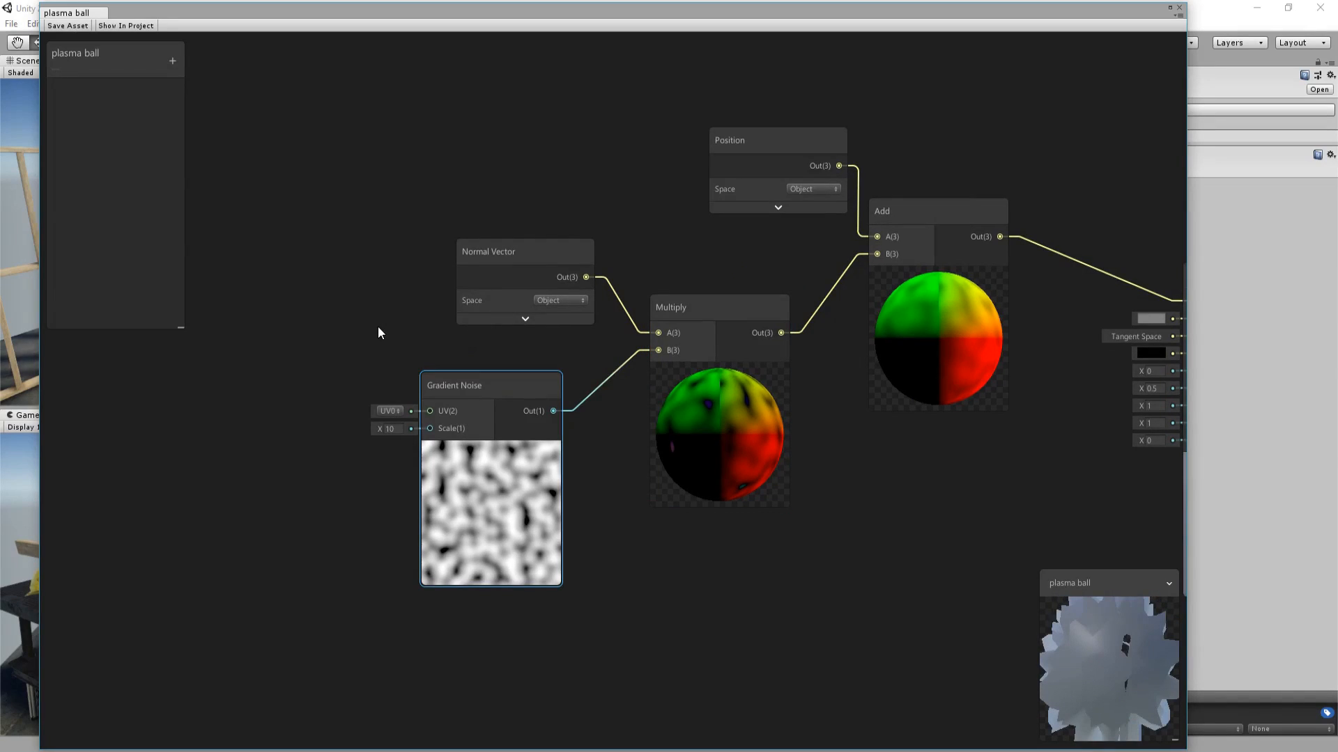
Move the Normal Vector, Gradient Noise and Multiply nodes together away from the Add node to free space.
{"action": "left_click", "coordinate": [373, 283]}
{"action": "left_click_drag", "start_coordinate": [688, 499], "coordinate": [722, 566]}
{"action": "left_click_drag", "start_coordinate": [517, 244], "coordinate": [517, 241]}
{"action": "left_click", "coordinate": [366, 206]}
{"action": "left_click_drag", "start_coordinate": [750, 583], "coordinate": [690, 662]}
{"action": "left_click_drag", "start_coordinate": [697, 426], "coordinate": [367, 421]}
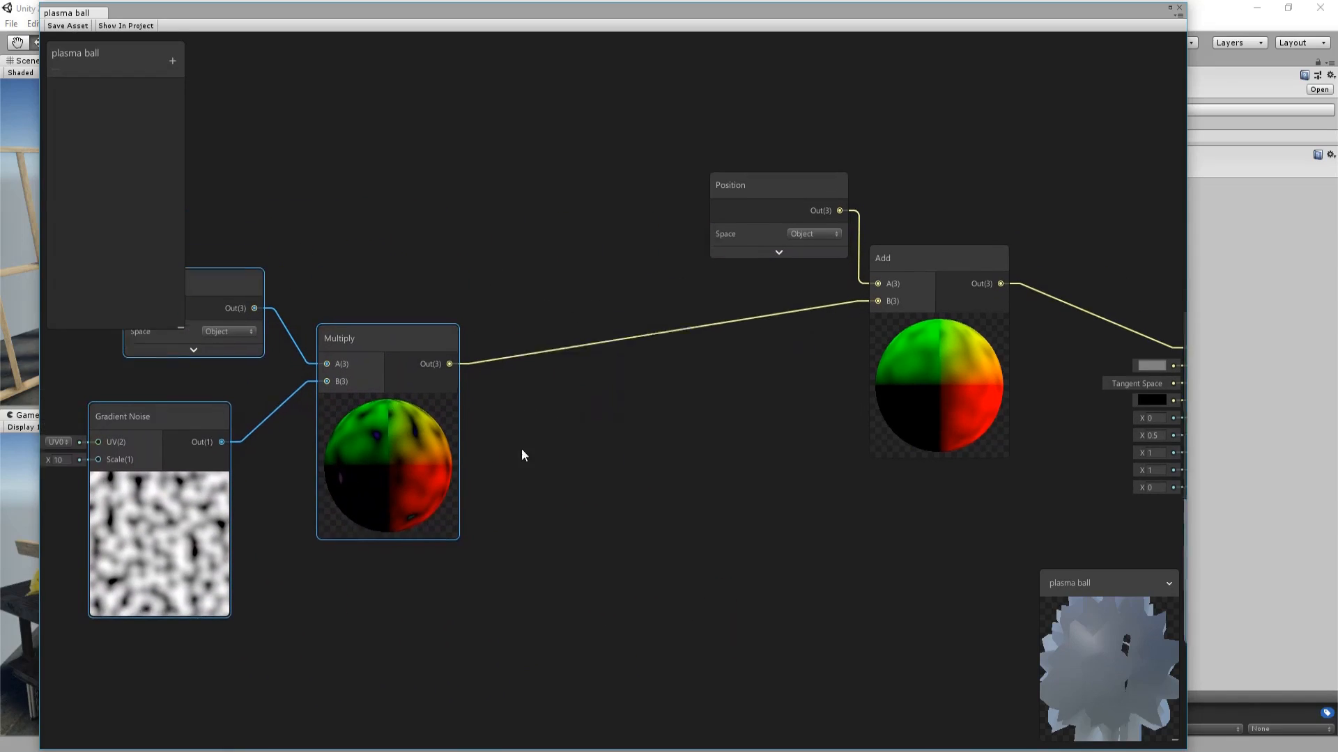
Add a second Multiply node fed by the first Multiply's output and place it before the Add node.
{"action": "left_click_drag", "start_coordinate": [449, 365], "coordinate": [578, 344]}
{"action": "type", "text": "multiply"}
{"action": "key", "text": "Return"}
{"action": "left_click_drag", "start_coordinate": [627, 322], "coordinate": [739, 351]}
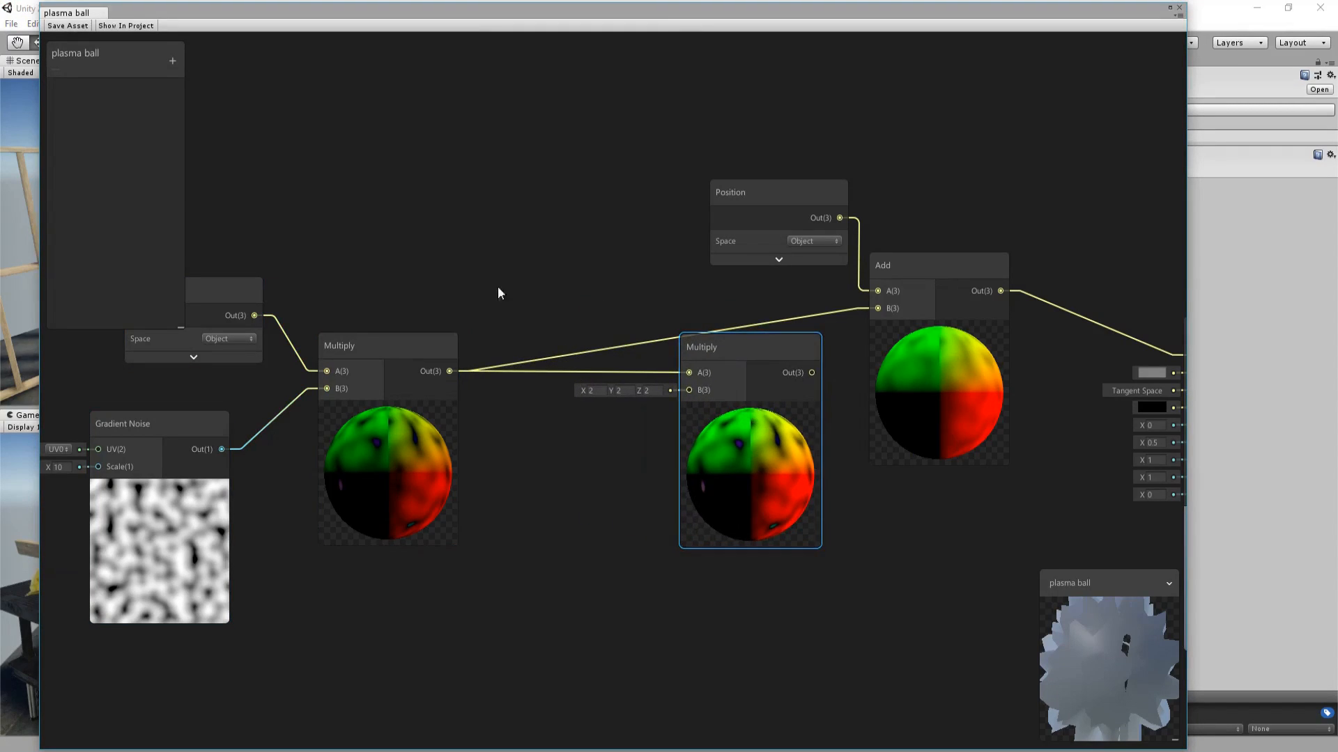
Create a Vector1 property named "distortion" and wire it through the second Multiply's B input into the Add node's B input.
{"action": "left_click", "coordinate": [176, 60]}
{"action": "left_click", "coordinate": [209, 68]}
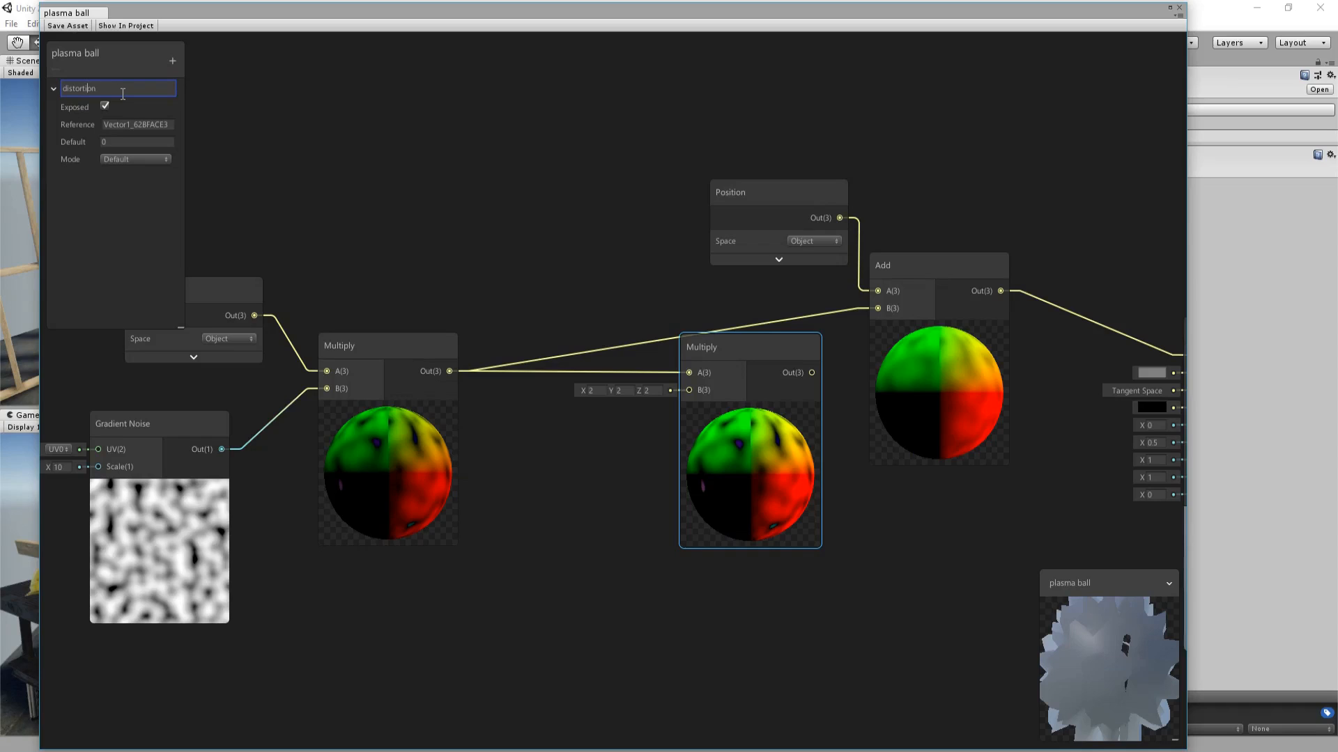
{"action": "key", "text": "Return"}
{"action": "left_click_drag", "start_coordinate": [88, 89], "coordinate": [689, 390]}
{"action": "left_click_drag", "start_coordinate": [813, 346], "coordinate": [877, 308]}
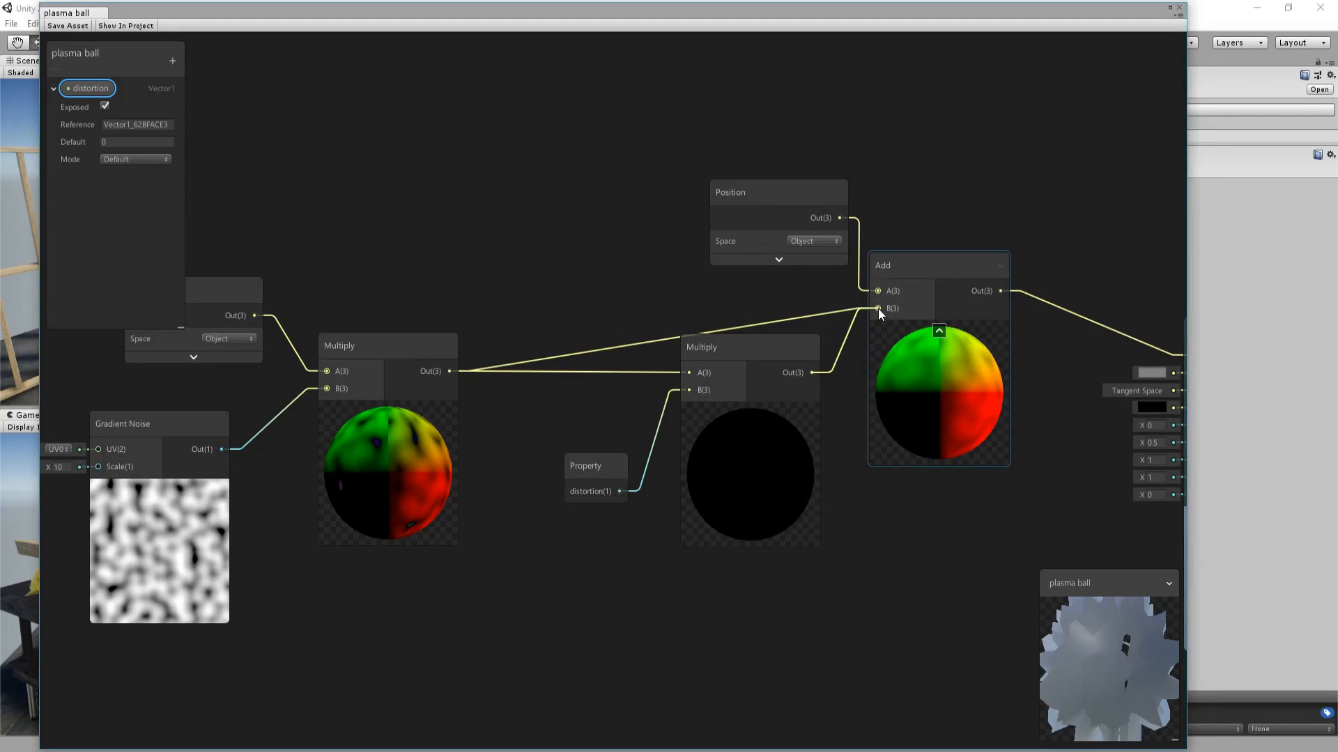
Set the distortion property's mode to Slider and save the shader graph asset.
{"action": "left_click", "coordinate": [136, 159]}
{"action": "left_click", "coordinate": [140, 189]}
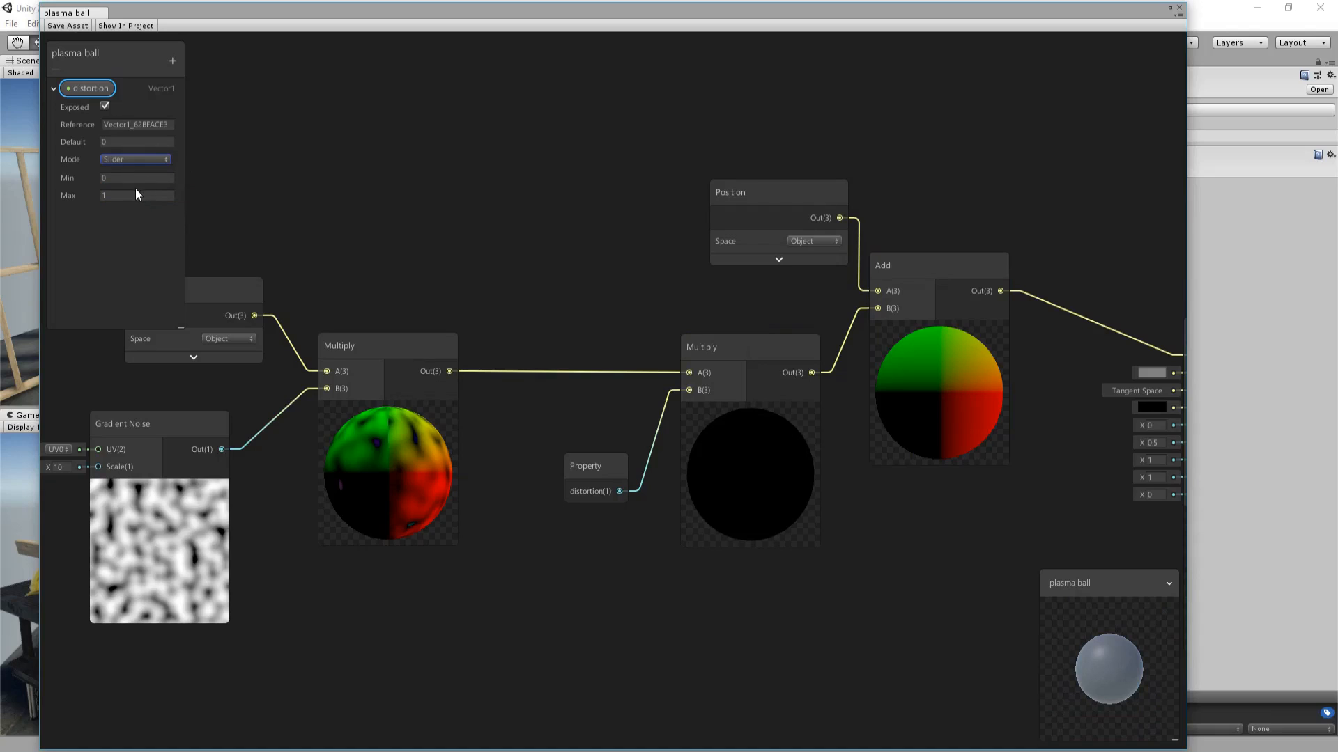
{"action": "left_click", "coordinate": [68, 26]}
Create a material from the plasma ball shader graph and apply it to the ball in the scene.
{"action": "left_click_drag", "start_coordinate": [365, 12], "coordinate": [355, 697]}
{"action": "right_click", "coordinate": [717, 193]}
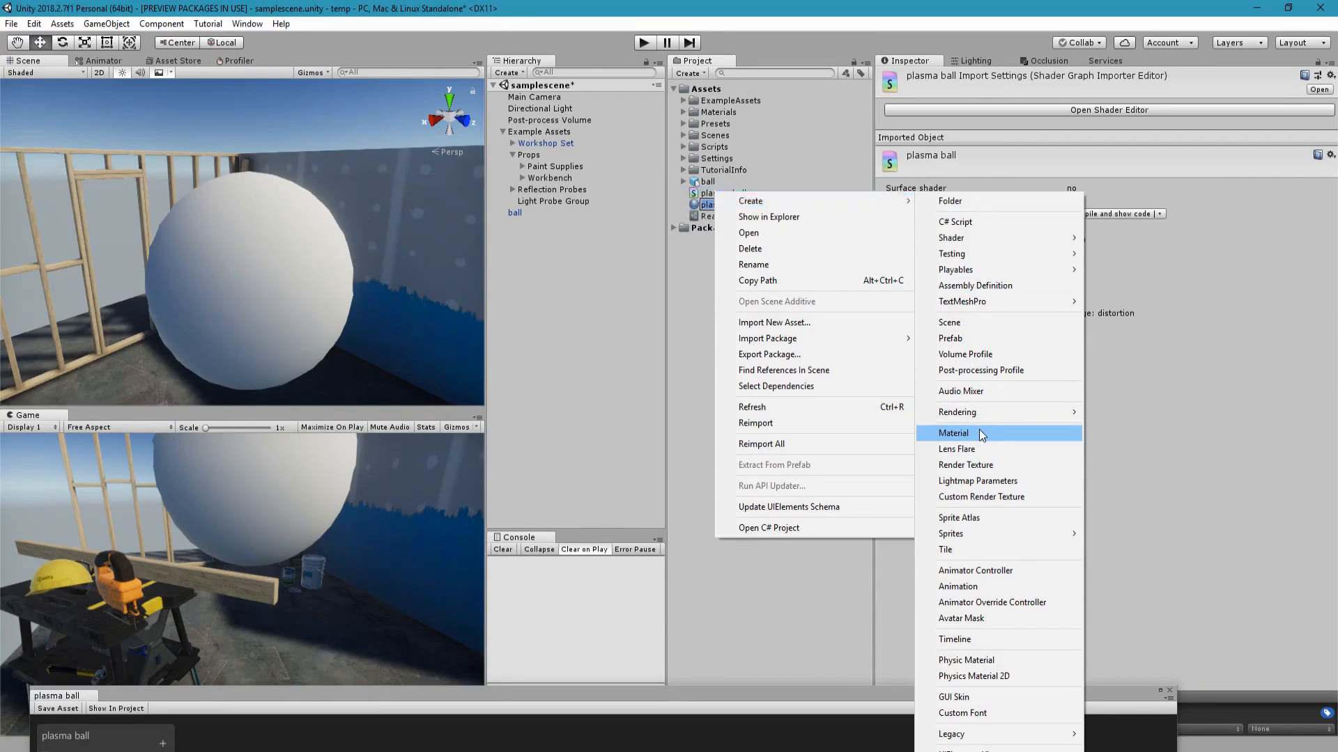
{"action": "left_click", "coordinate": [979, 434]}
{"action": "key", "text": "Return"}
{"action": "left_click_drag", "start_coordinate": [723, 204], "coordinate": [275, 281]}
{"action": "left_click", "coordinate": [275, 286]}
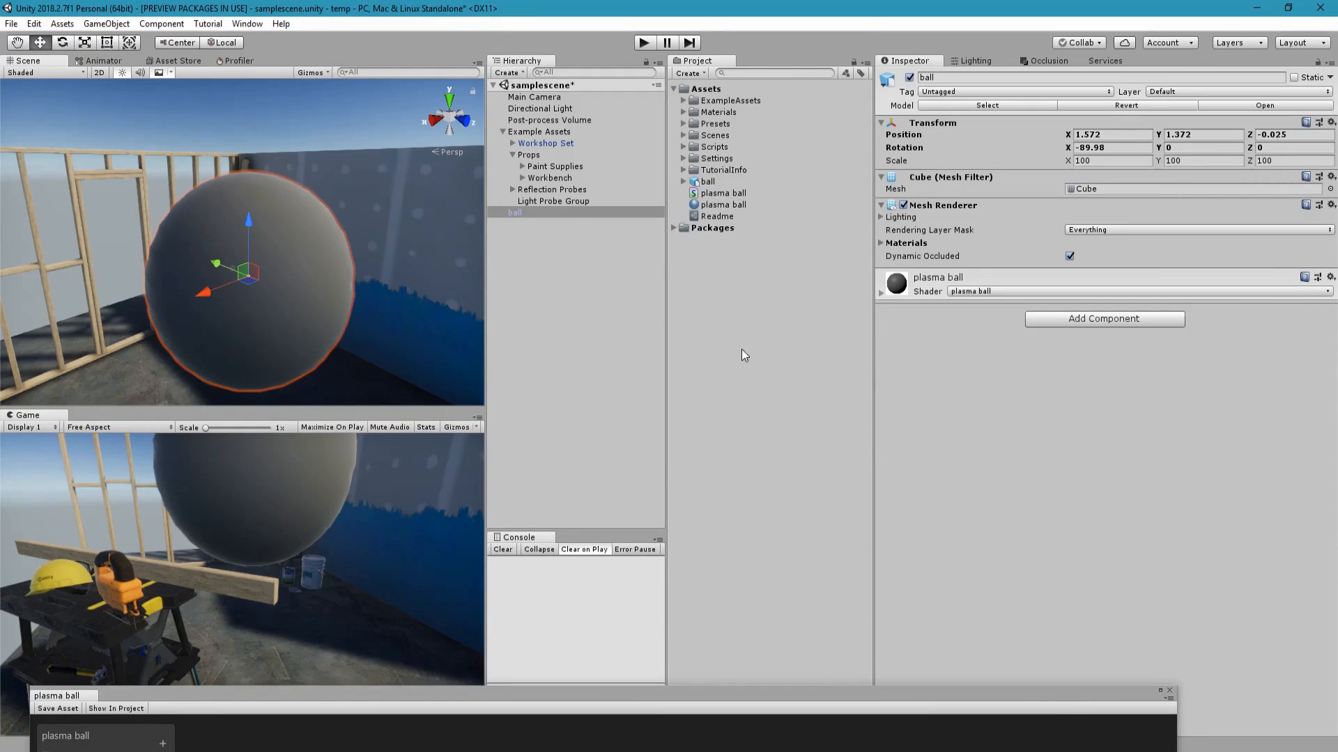
Expand the ball's plasma ball material settings and set distortion to about 0.013.
{"action": "left_click", "coordinate": [898, 291]}
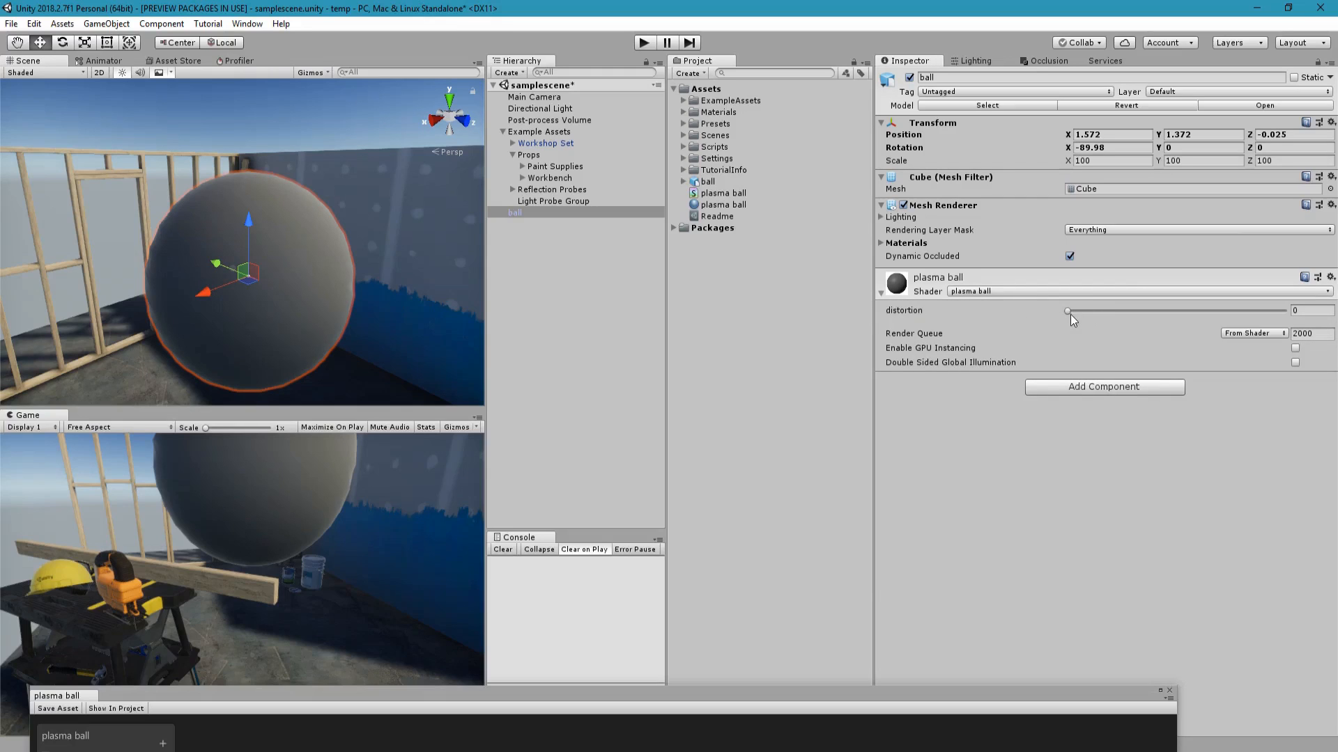
{"action": "left_click_drag", "start_coordinate": [1070, 311], "coordinate": [1073, 311]}
{"action": "scroll", "coordinate": [339, 287], "scroll_direction": "down", "scroll_amount": 5}
{"action": "scroll", "coordinate": [338, 286], "scroll_direction": "up", "scroll_amount": 6}
{"action": "mouse_move", "coordinate": [295, 263]}
{"action": "middle_mouse_down"}
{"action": "mouse_move", "coordinate": [323, 263]}
{"action": "mouse_move", "coordinate": [296, 317]}
{"action": "mouse_move", "coordinate": [253, 275]}
{"action": "mouse_move", "coordinate": [302, 247]}
{"action": "mouse_move", "coordinate": [364, 243]}
{"action": "mouse_move", "coordinate": [287, 244]}
{"action": "mouse_move", "coordinate": [291, 259]}
{"action": "middle_mouse_up"}
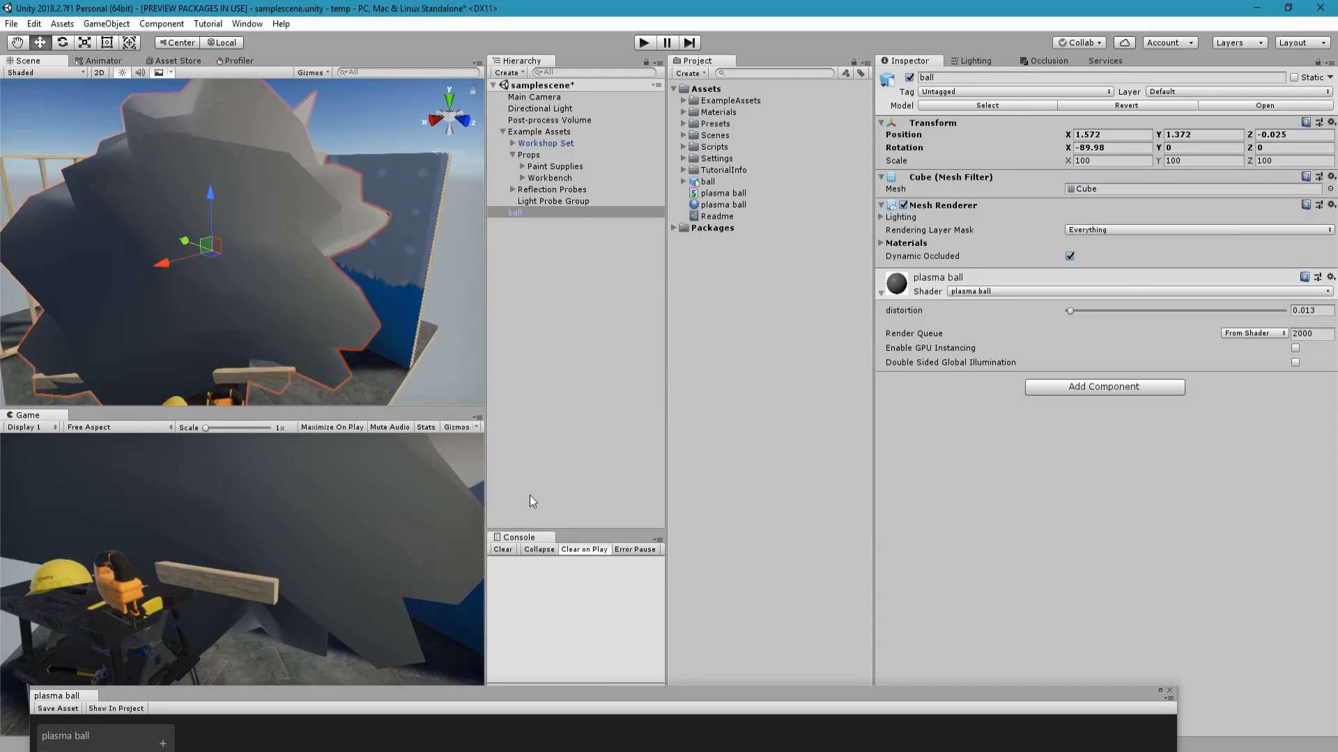
Return to the shader graph and add a third Multiply node fed by the distortion Multiply node's output.
{"action": "left_click_drag", "start_coordinate": [594, 685], "coordinate": [611, 56]}
{"action": "left_click_drag", "start_coordinate": [736, 402], "coordinate": [688, 391]}
{"action": "left_click_drag", "start_coordinate": [608, 511], "coordinate": [545, 512]}
{"action": "left_click_drag", "start_coordinate": [687, 406], "coordinate": [649, 409]}
{"action": "middle_click_drag", "start_coordinate": [764, 412], "coordinate": [560, 387]}
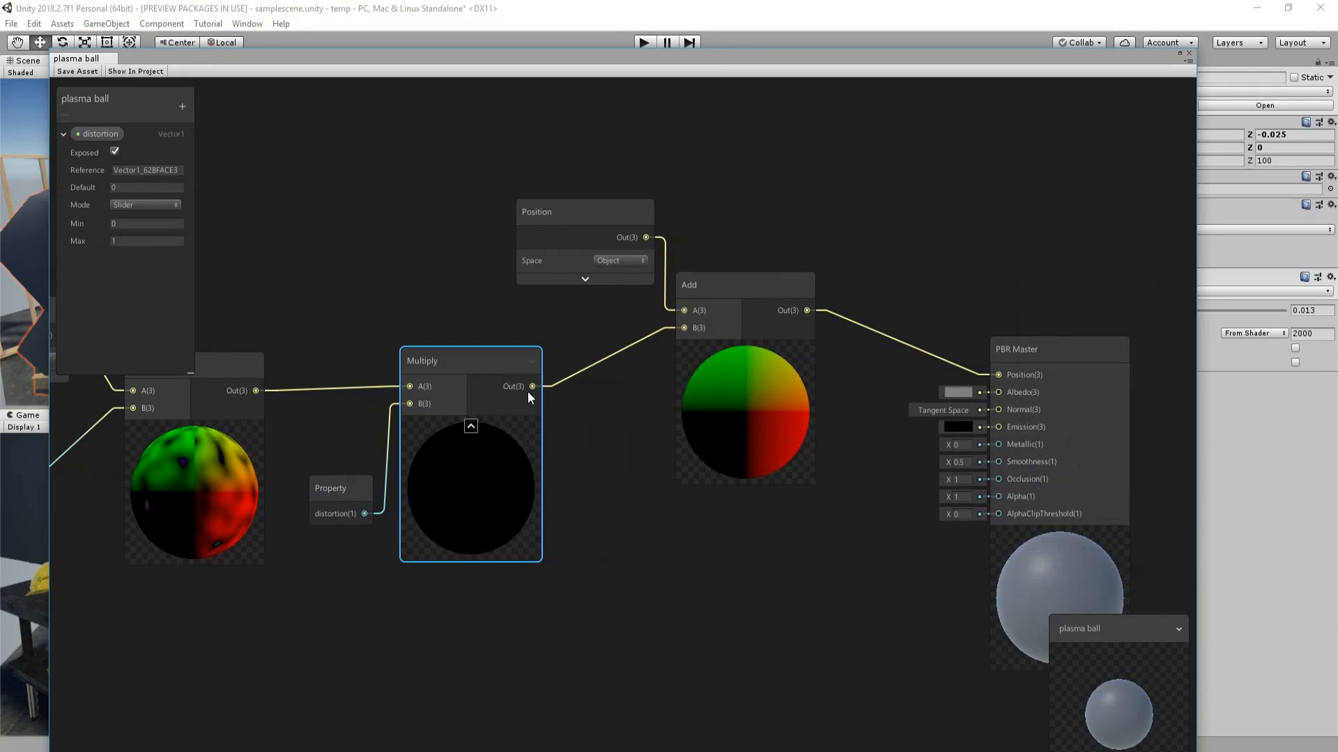
{"action": "left_click_drag", "start_coordinate": [533, 386], "coordinate": [603, 366]}
{"action": "type", "text": "mu"}
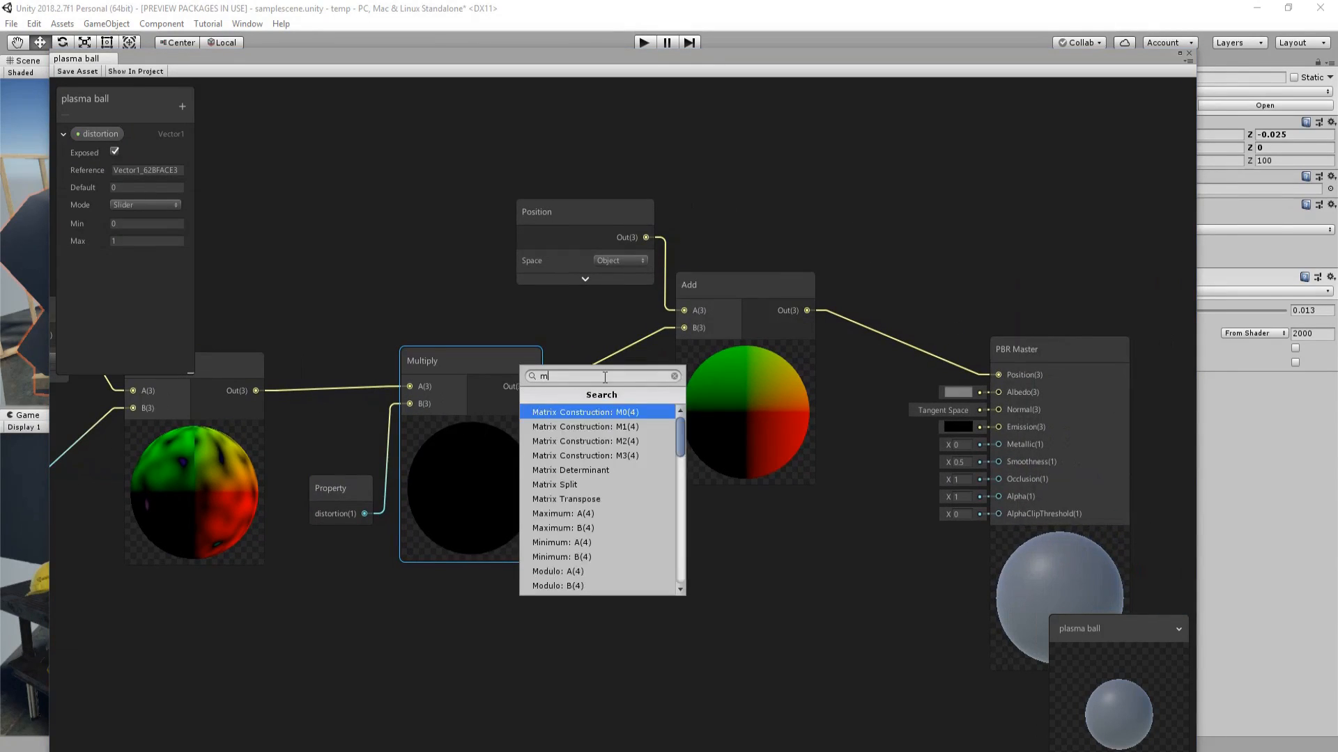
{"action": "key", "text": "Return"}
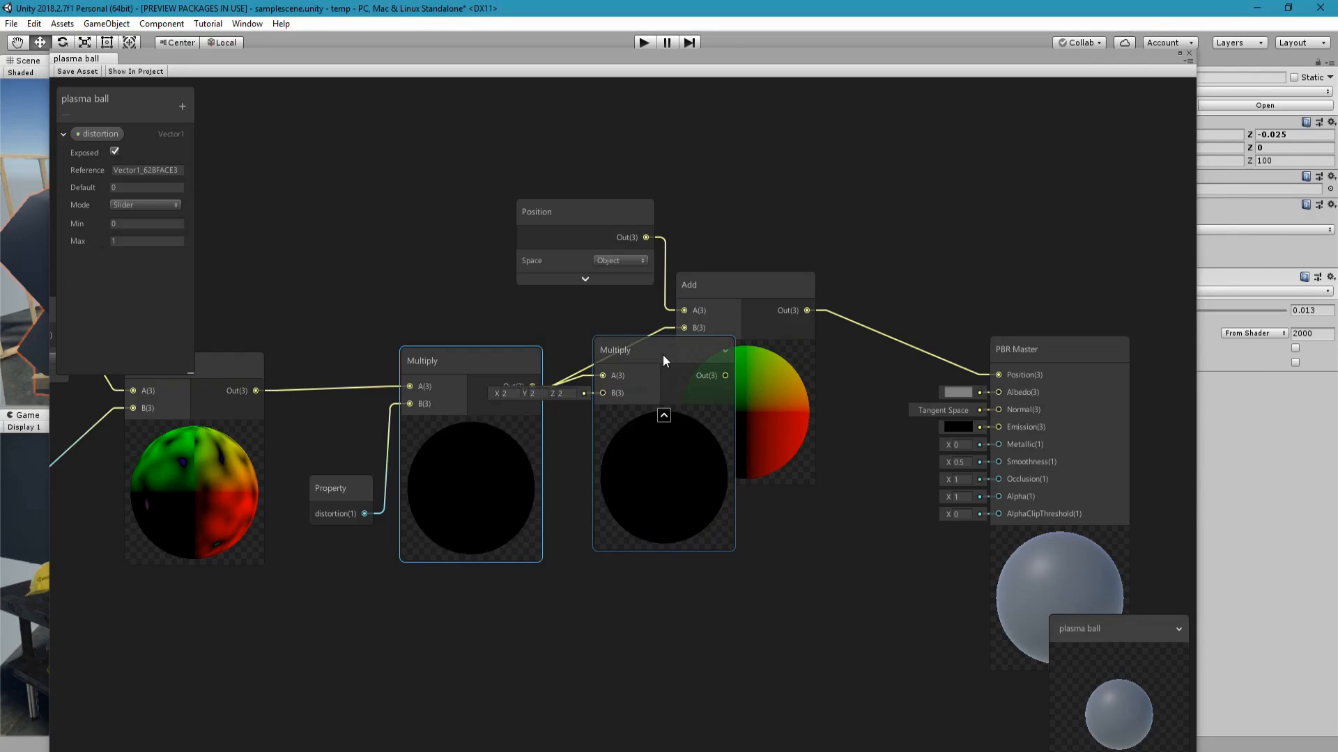
Set the third Multiply node's B input to 0.1 for X, Y and Z.
{"action": "left_click", "coordinate": [573, 395]}
{"action": "left_click", "coordinate": [535, 394]}
{"action": "type", "text": ".1"}
{"action": "left_click", "coordinate": [506, 394]}
Route the third Multiply node into the Add node's B input, collapse its preview and save the shader graph asset.
{"action": "left_click_drag", "start_coordinate": [755, 284], "coordinate": [822, 283]}
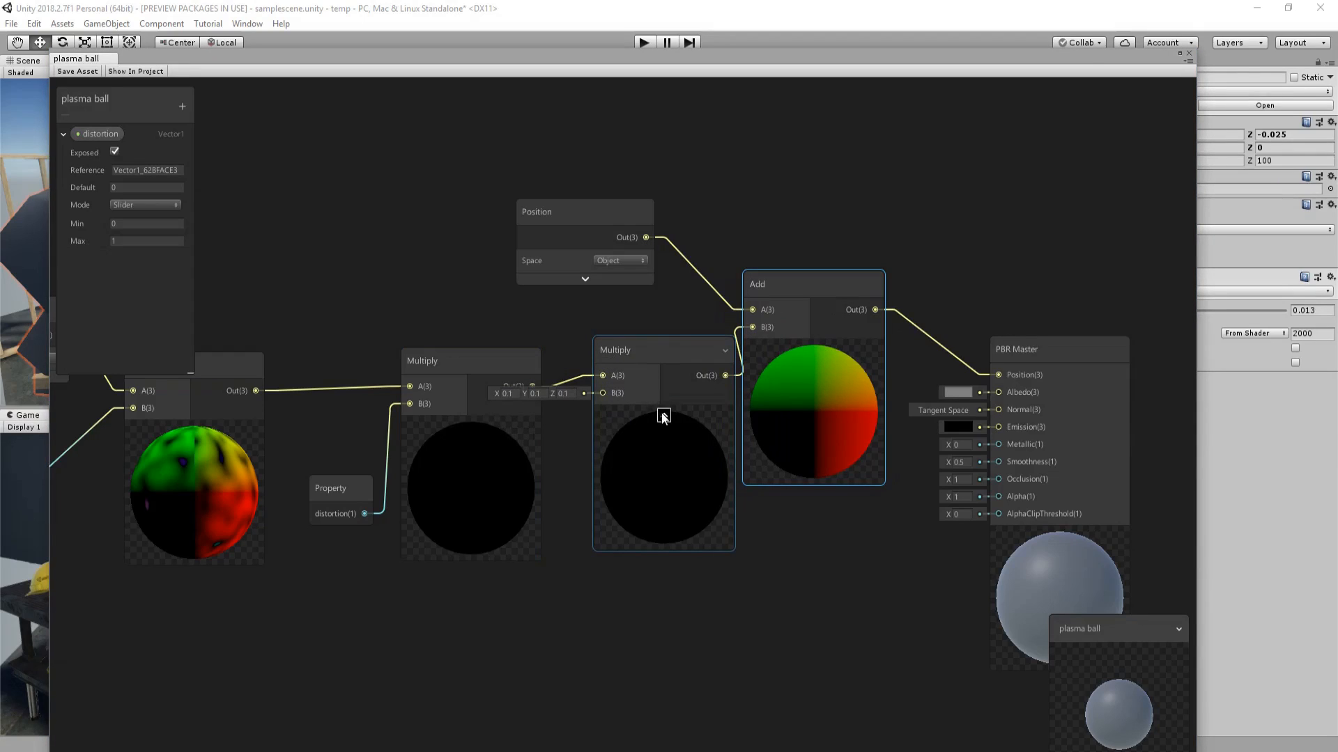
{"action": "left_click", "coordinate": [660, 416]}
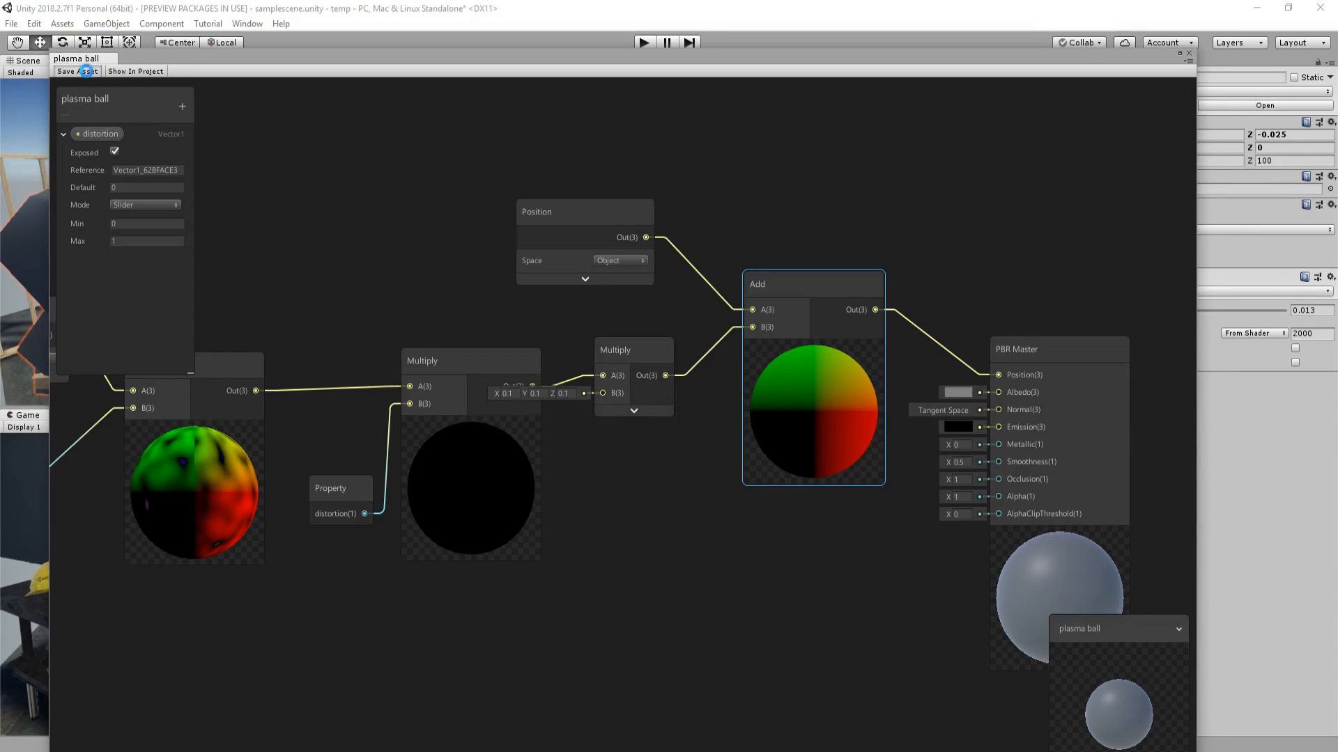
{"action": "left_click_drag", "start_coordinate": [279, 58], "coordinate": [223, 750]}
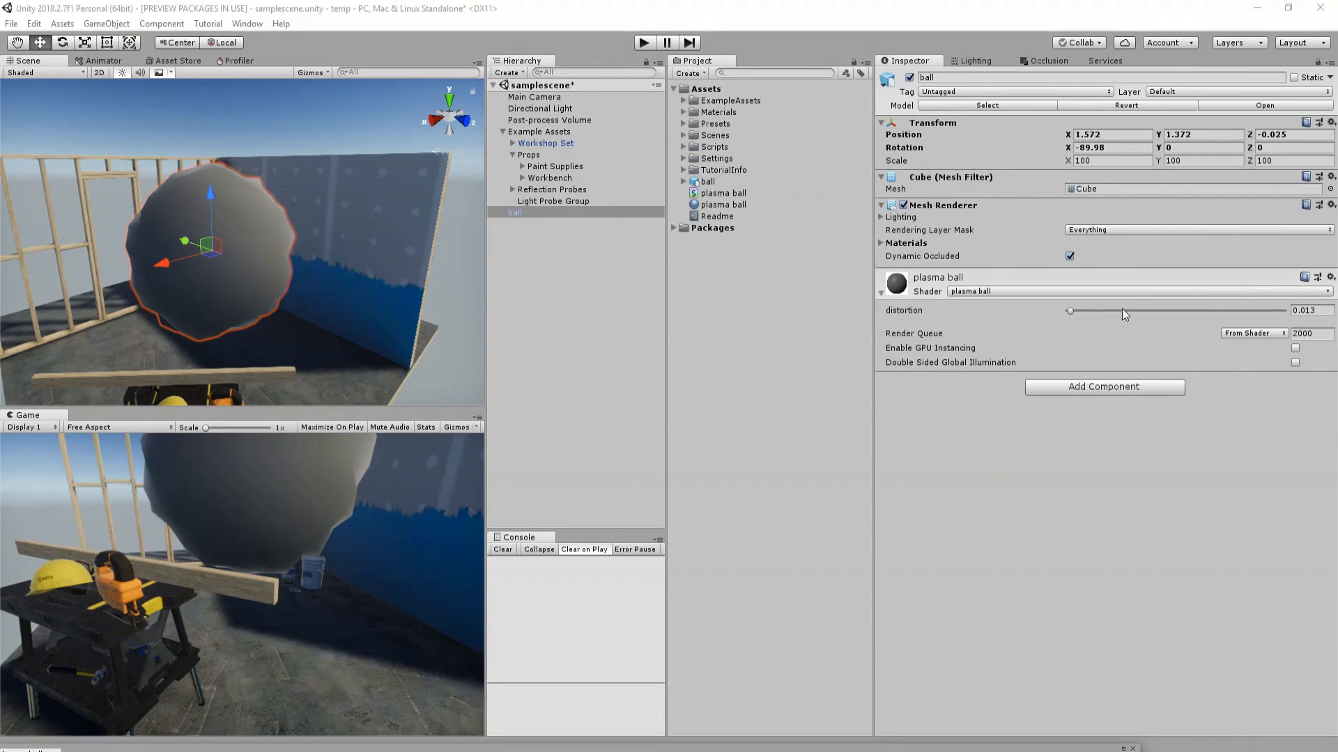
Set the plasma ball material's distortion to about 0.084 and examine the ball in the scene.
{"action": "mouse_move", "coordinate": [1071, 311]}
{"action": "left_mouse_down"}
{"action": "mouse_move", "coordinate": [1108, 300]}
{"action": "mouse_move", "coordinate": [1068, 324]}
{"action": "mouse_move", "coordinate": [1086, 311]}
{"action": "left_mouse_up"}
{"action": "left_click_drag", "start_coordinate": [284, 245], "coordinate": [192, 199], "text": "alt"}
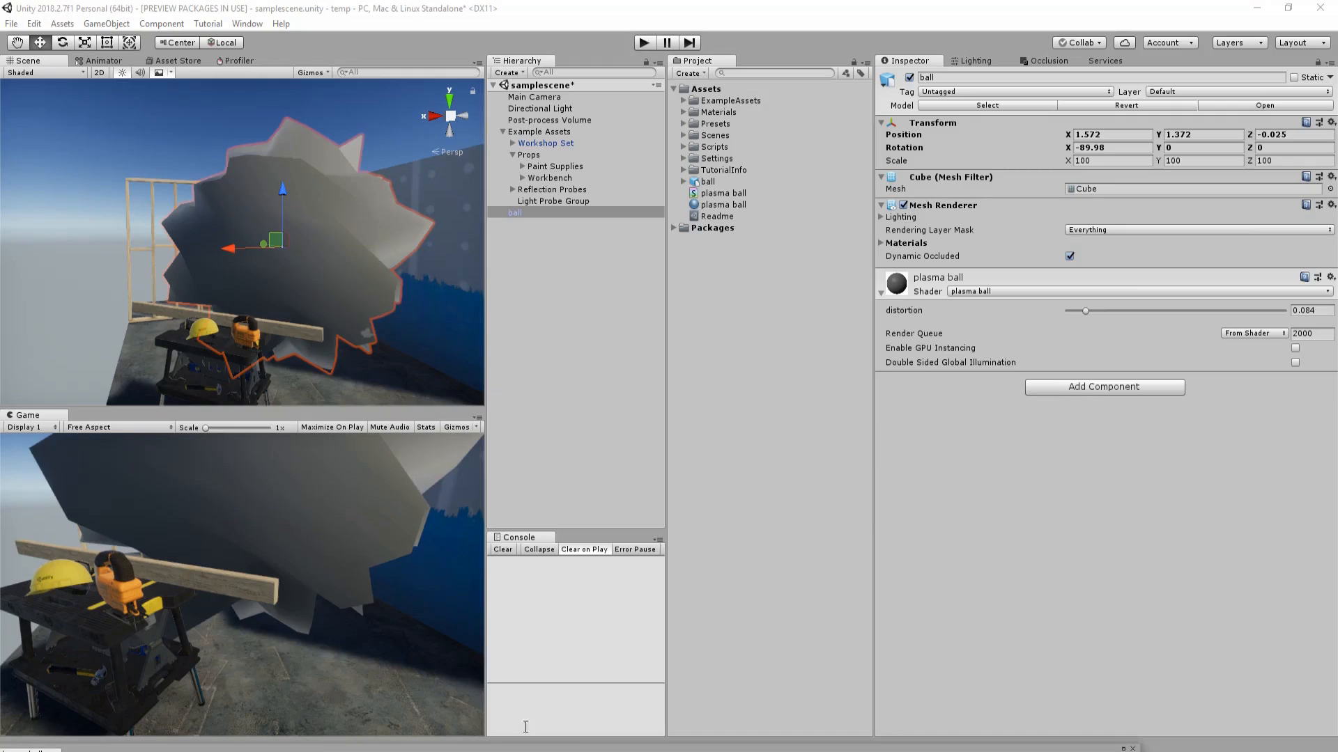
Return to the shader graph and set the third Multiply node's B input to 0.05 for X, Y and Z.
{"action": "left_click_drag", "start_coordinate": [669, 751], "coordinate": [729, 69]}
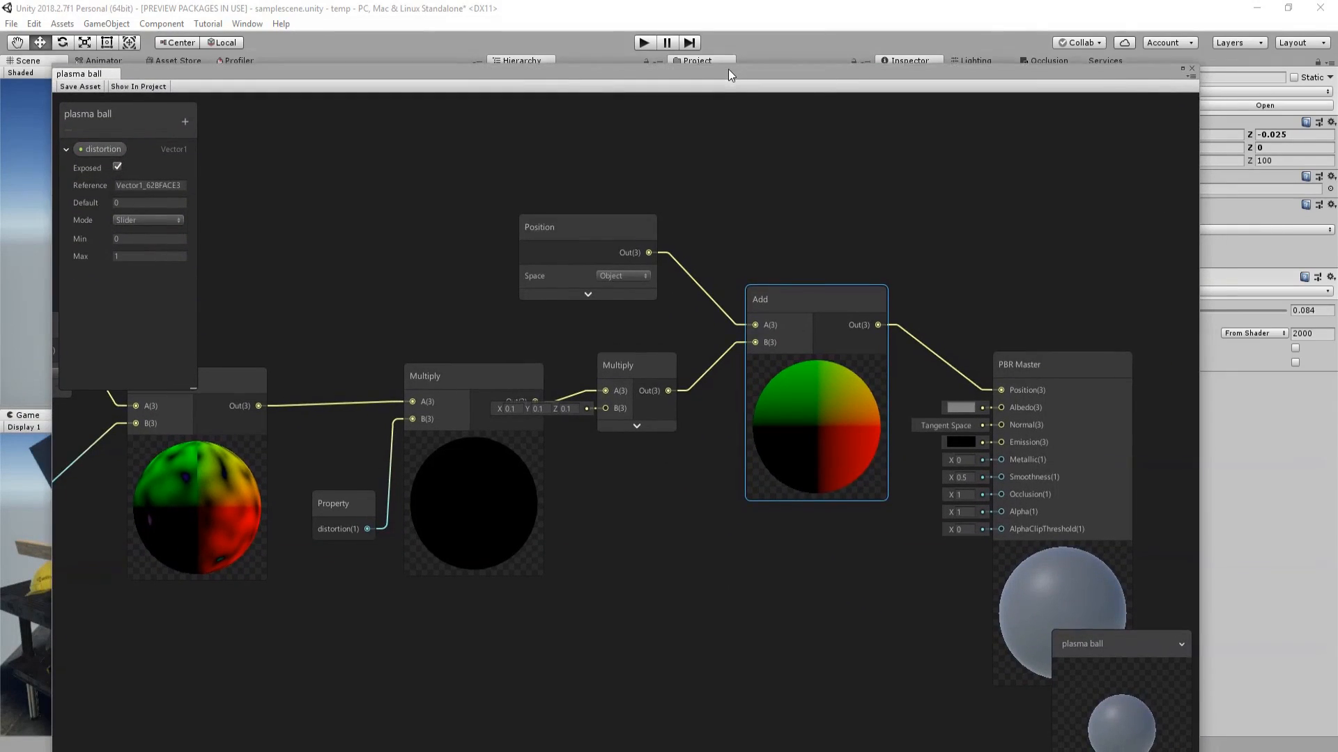
{"action": "left_click", "coordinate": [603, 362]}
{"action": "left_click", "coordinate": [573, 409]}
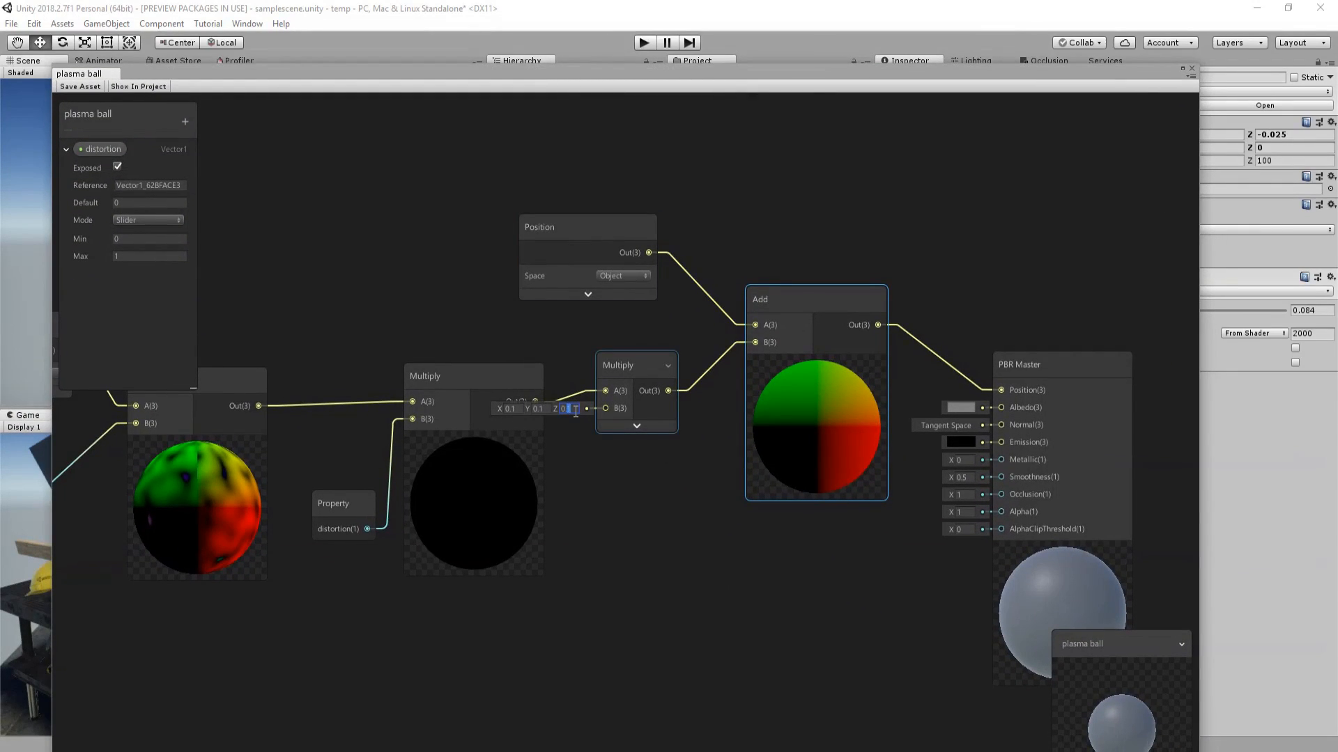
{"action": "left_click", "coordinate": [540, 409]}
{"action": "type", "text": "0.05"}
{"action": "key", "text": "Return"}
{"action": "left_click", "coordinate": [510, 409]}
{"action": "type", "text": "0.05"}
{"action": "key", "text": "Return"}
Go back to the ball's material settings and set distortion to about 0.093.
{"action": "left_click_drag", "start_coordinate": [320, 73], "coordinate": [345, 660]}
{"action": "mouse_move", "coordinate": [1067, 307]}
{"action": "left_mouse_down"}
{"action": "mouse_move", "coordinate": [1131, 314]}
{"action": "mouse_move", "coordinate": [1075, 327]}
{"action": "left_mouse_up"}
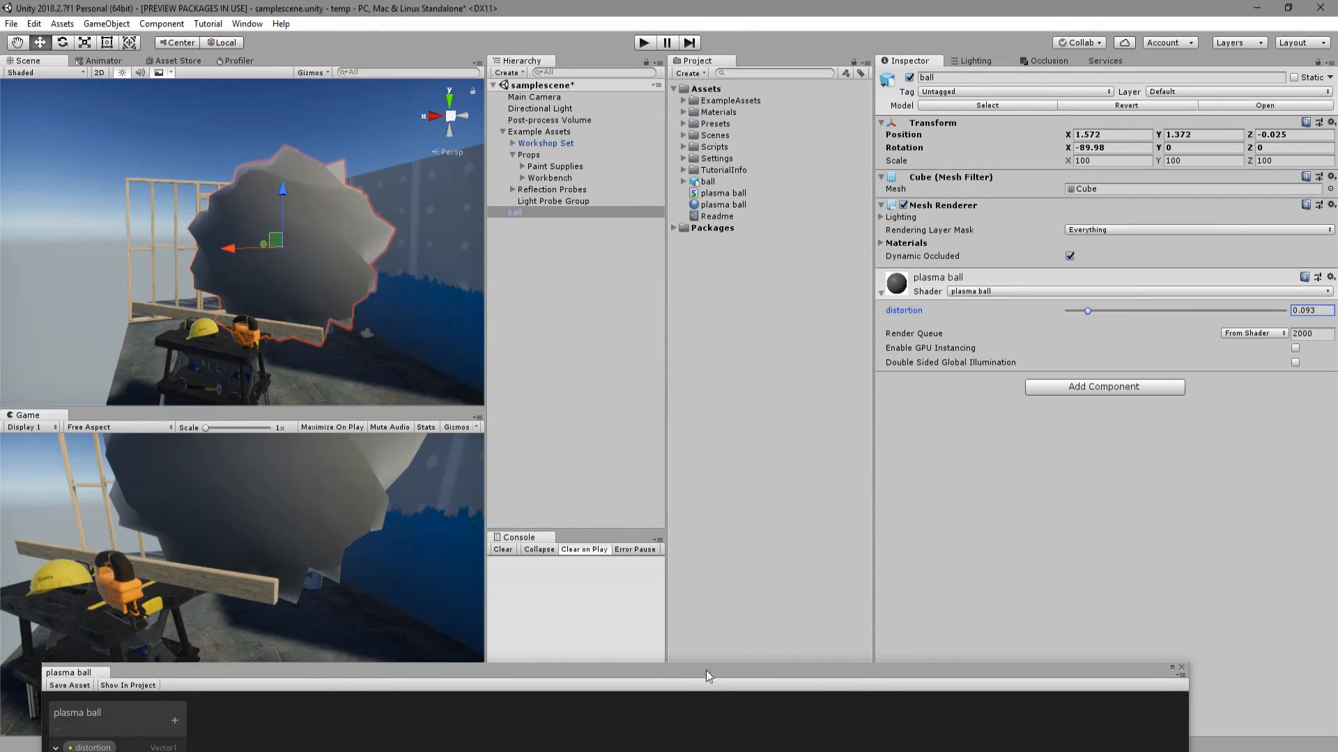
Return to the shader graph and add a Time node in the empty area ahead of the Gradient Noise node.
{"action": "left_click_drag", "start_coordinate": [685, 671], "coordinate": [672, 33]}
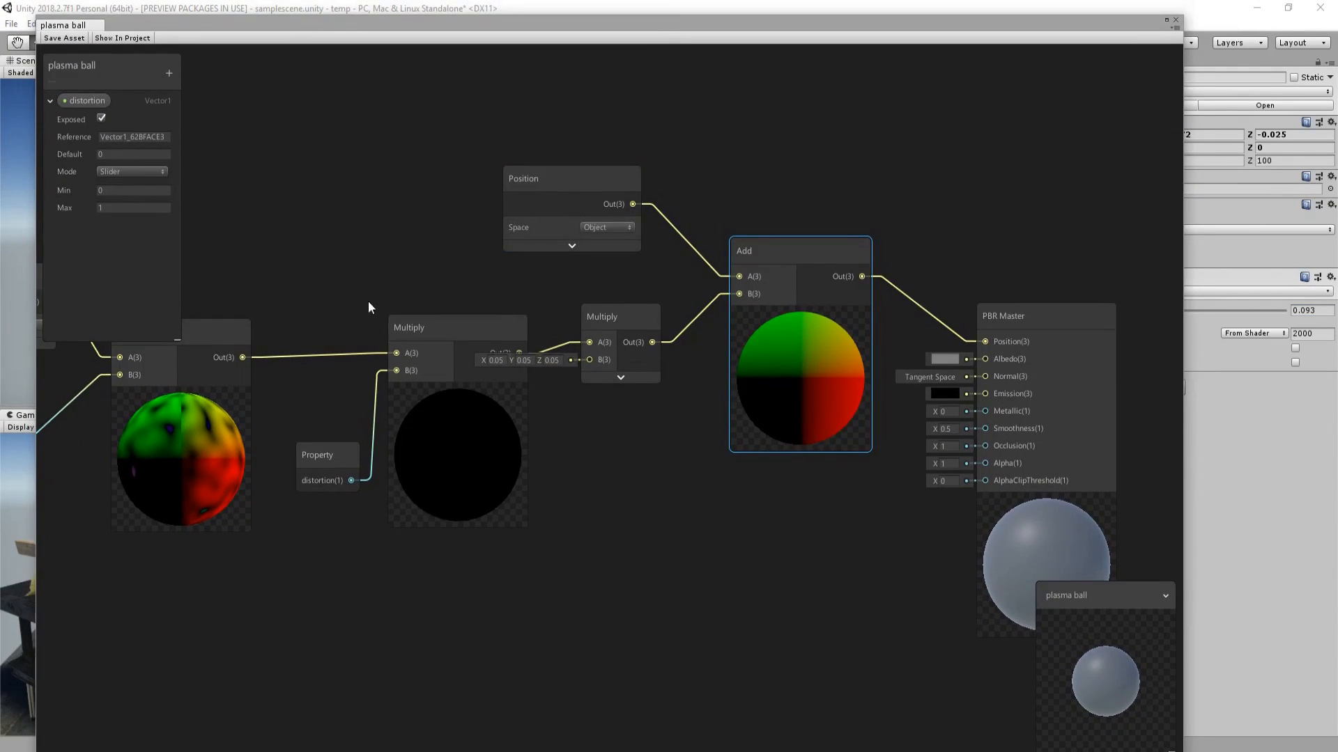
{"action": "middle_click_drag", "start_coordinate": [369, 302], "coordinate": [816, 356]}
{"action": "scroll", "coordinate": [429, 390], "scroll_direction": "down", "scroll_amount": 2}
{"action": "middle_click_drag", "start_coordinate": [428, 392], "coordinate": [823, 362]}
{"action": "right_click", "coordinate": [394, 361]}
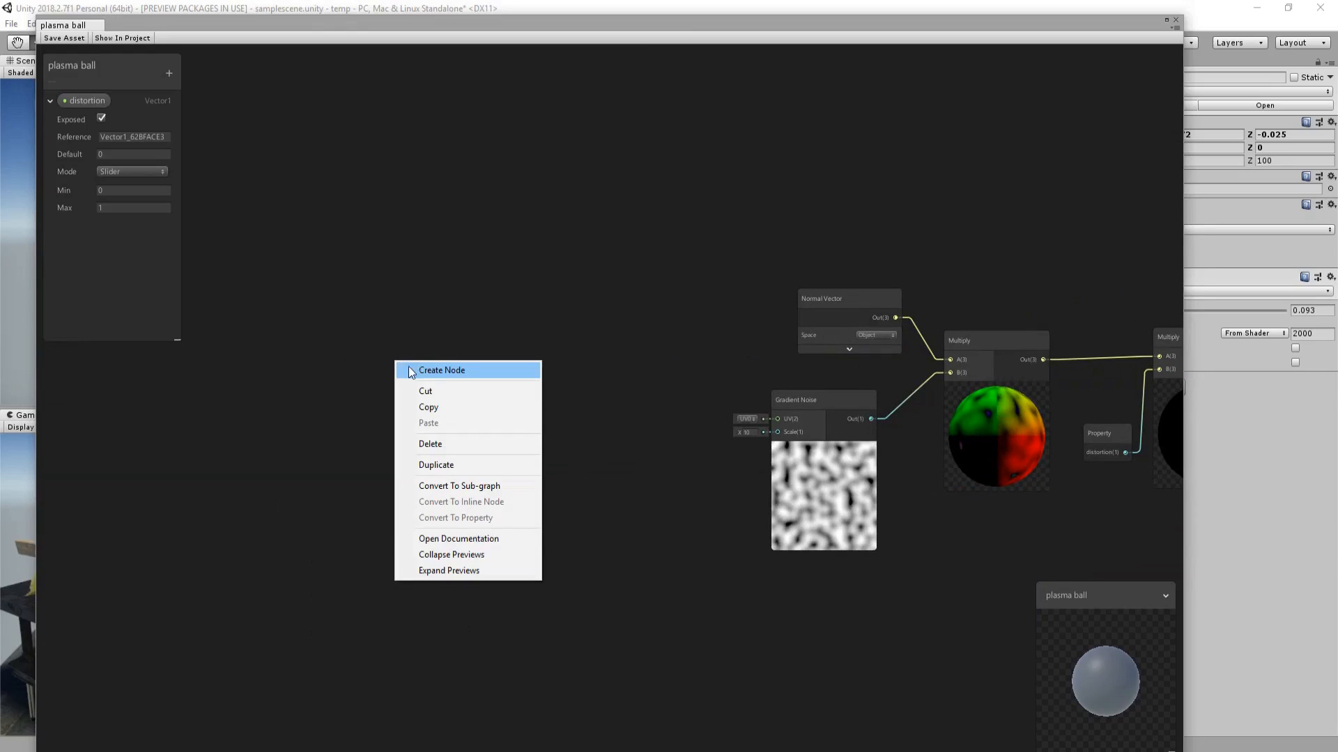
{"action": "left_click", "coordinate": [413, 370]}
{"action": "type", "text": "time"}
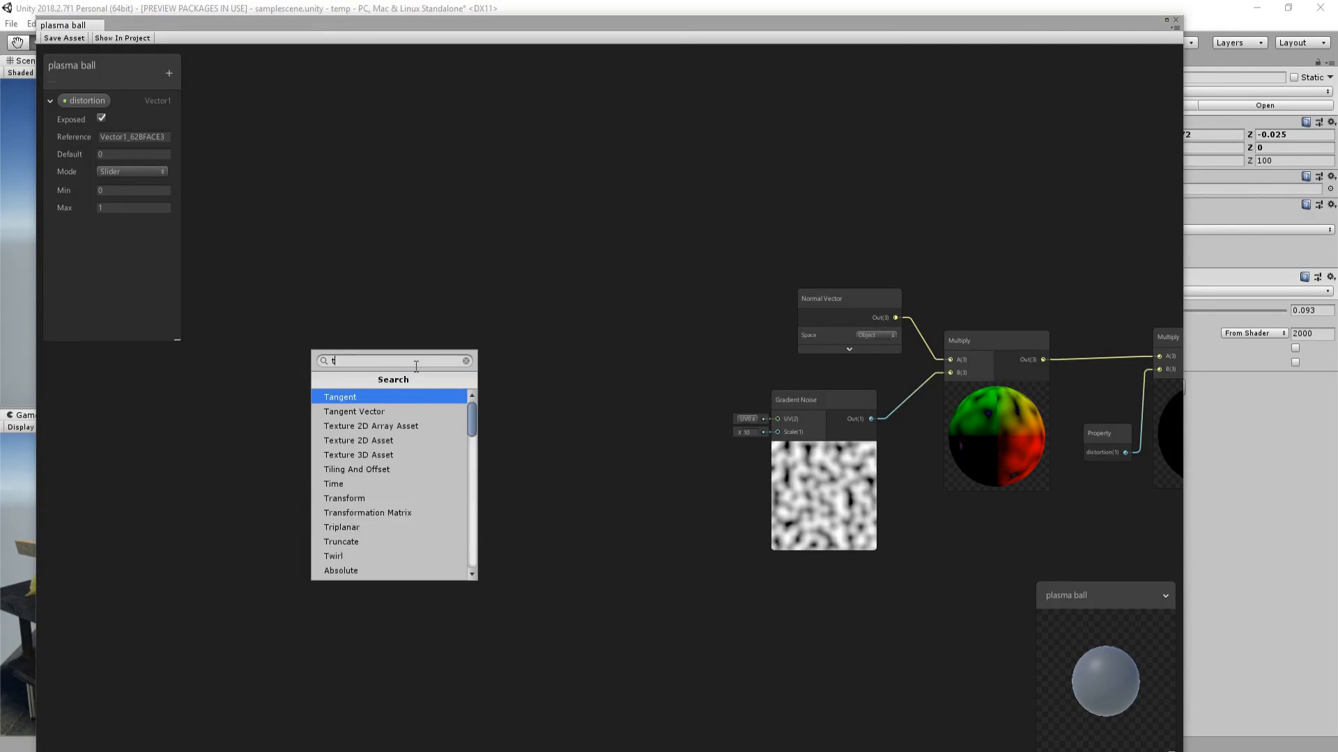
{"action": "key", "text": "Return"}
{"action": "left_click_drag", "start_coordinate": [442, 372], "coordinate": [377, 389]}
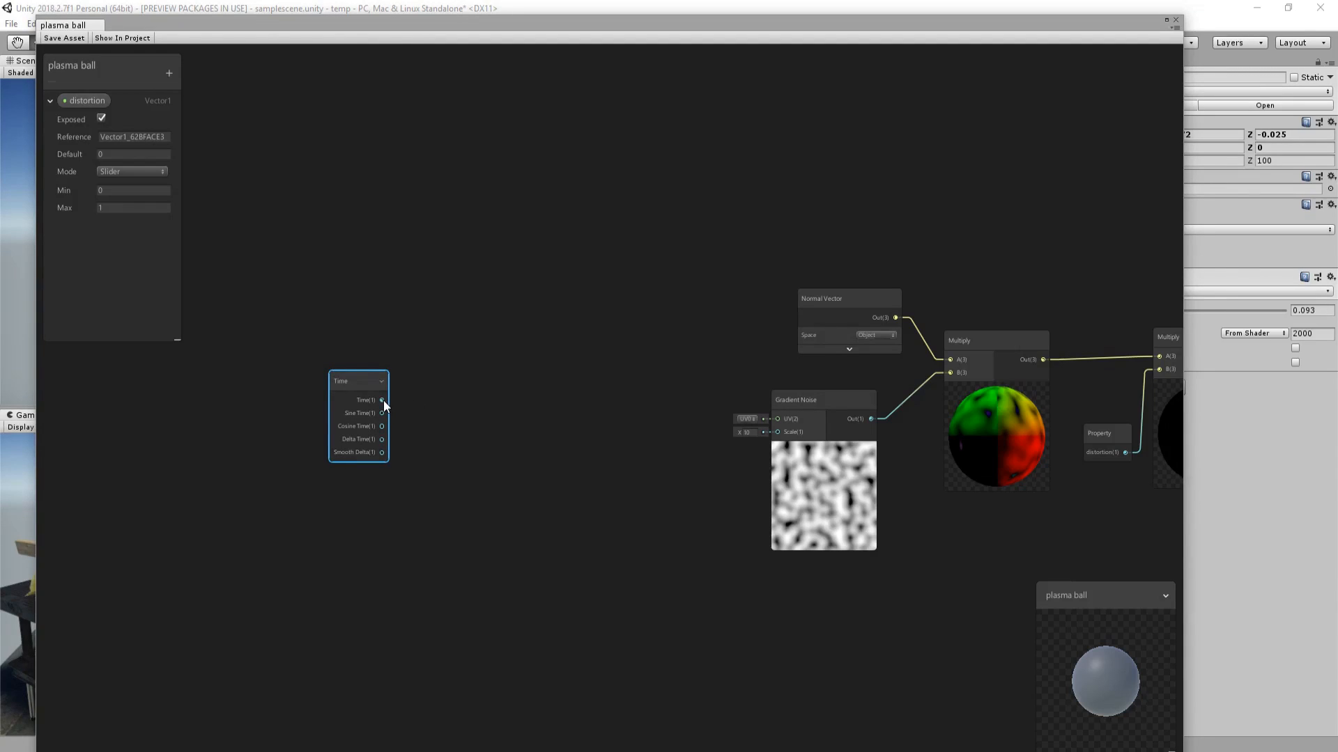
Add a Tiling And Offset node between the Time and Gradient Noise nodes.
{"action": "right_click", "coordinate": [460, 377]}
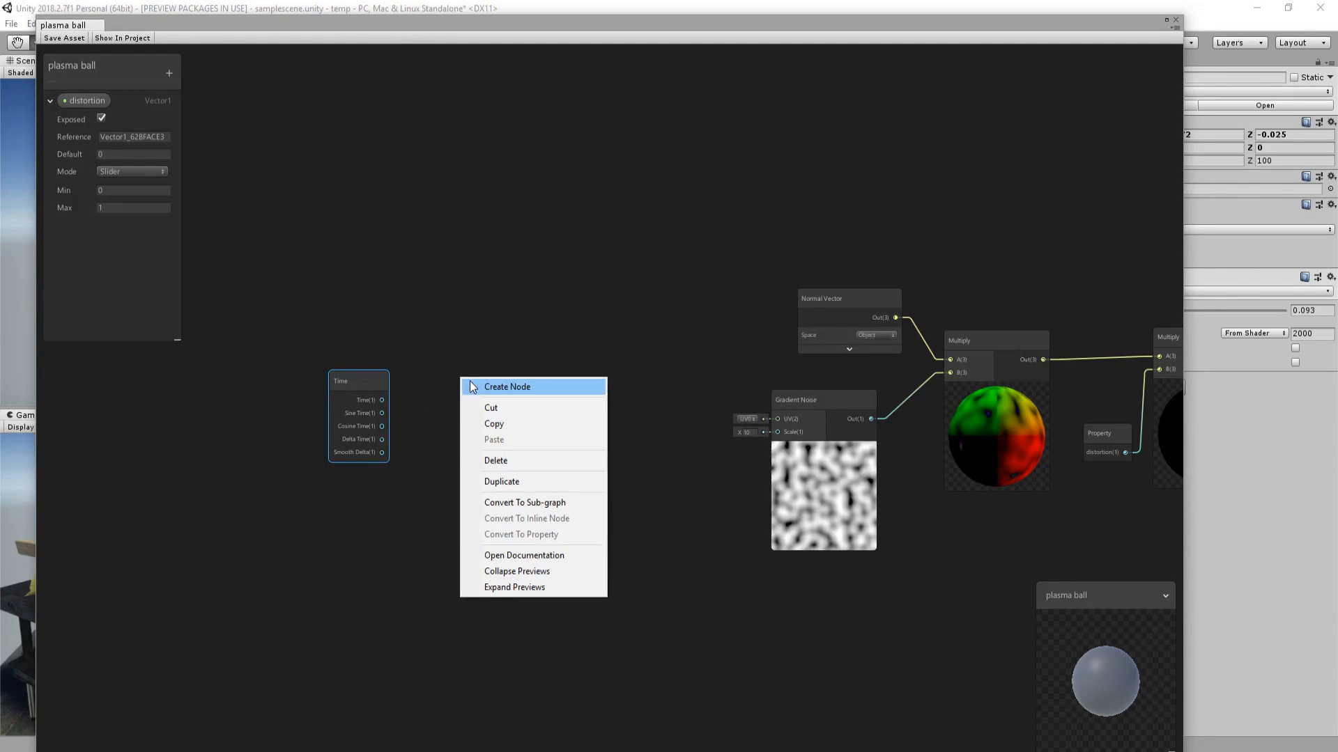
{"action": "left_click", "coordinate": [469, 381]}
{"action": "type", "text": "ti"}
{"action": "key", "text": "Return"}
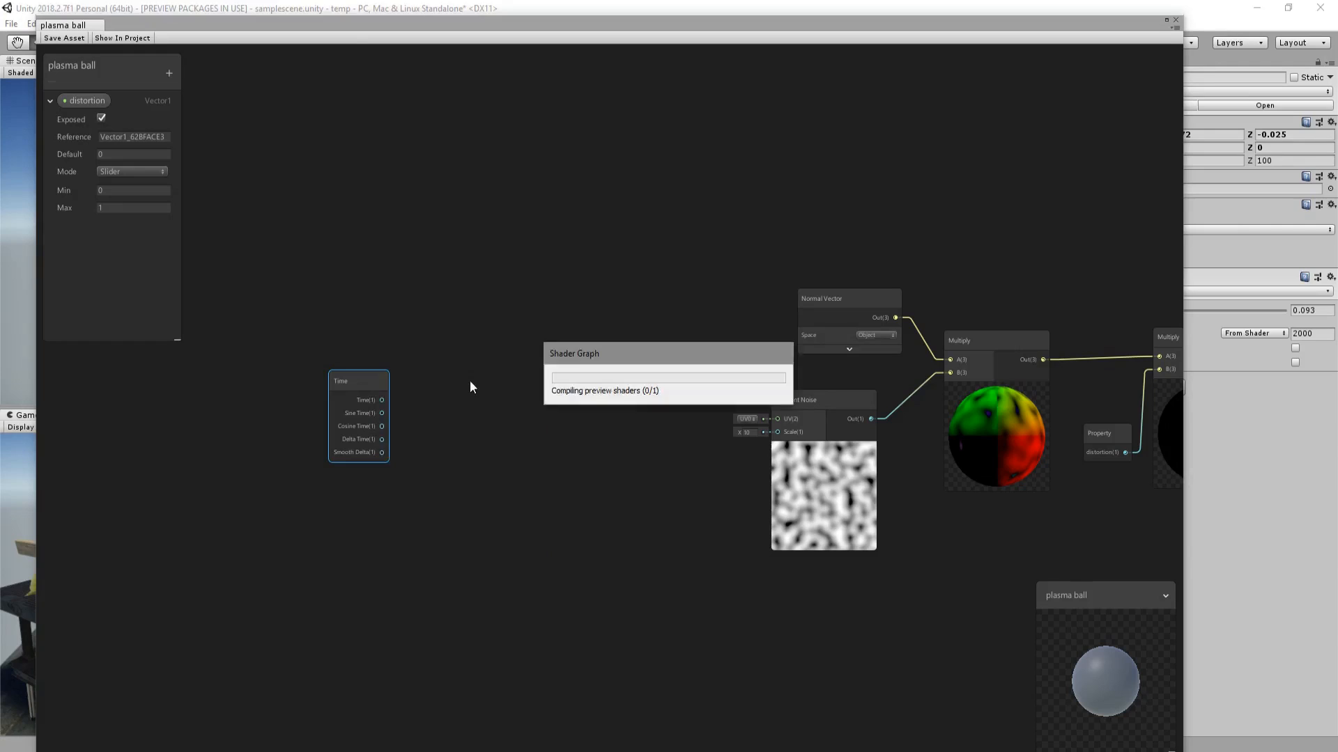
{"action": "left_click_drag", "start_coordinate": [515, 387], "coordinate": [590, 370]}
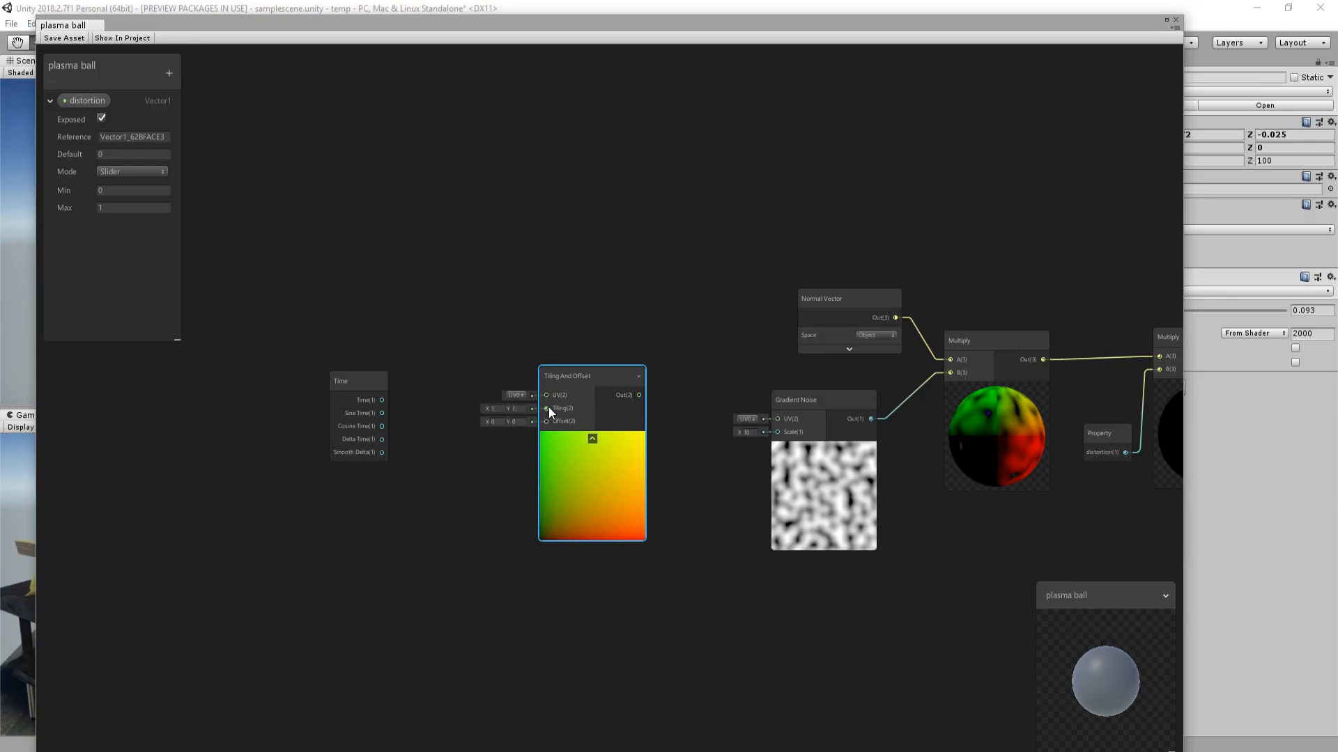
Add a Vector 2 node feeding the Tiling input and connect the Time output to its Y input.
{"action": "left_click_drag", "start_coordinate": [546, 408], "coordinate": [471, 413]}
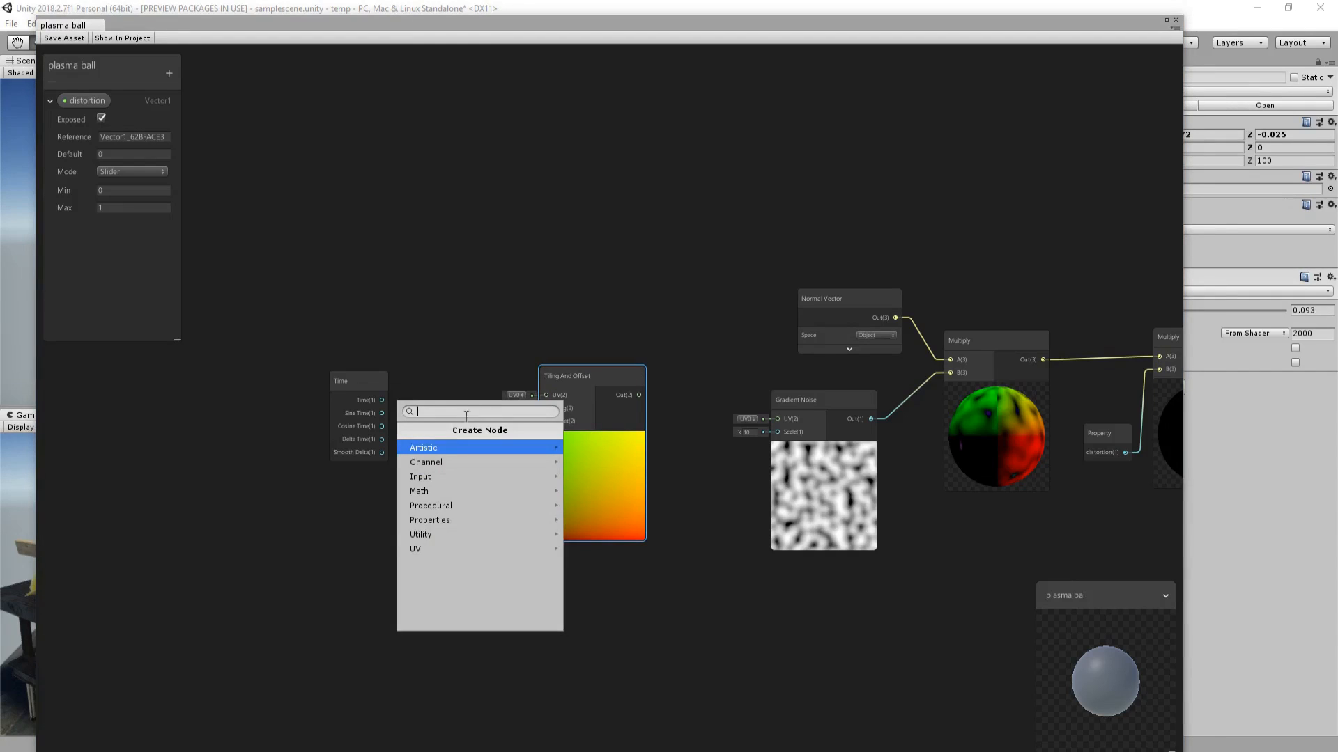
{"action": "type", "text": "vector"}
{"action": "key", "text": "Down"}
{"action": "key", "text": "Return"}
{"action": "left_click_drag", "start_coordinate": [372, 402], "coordinate": [431, 433]}
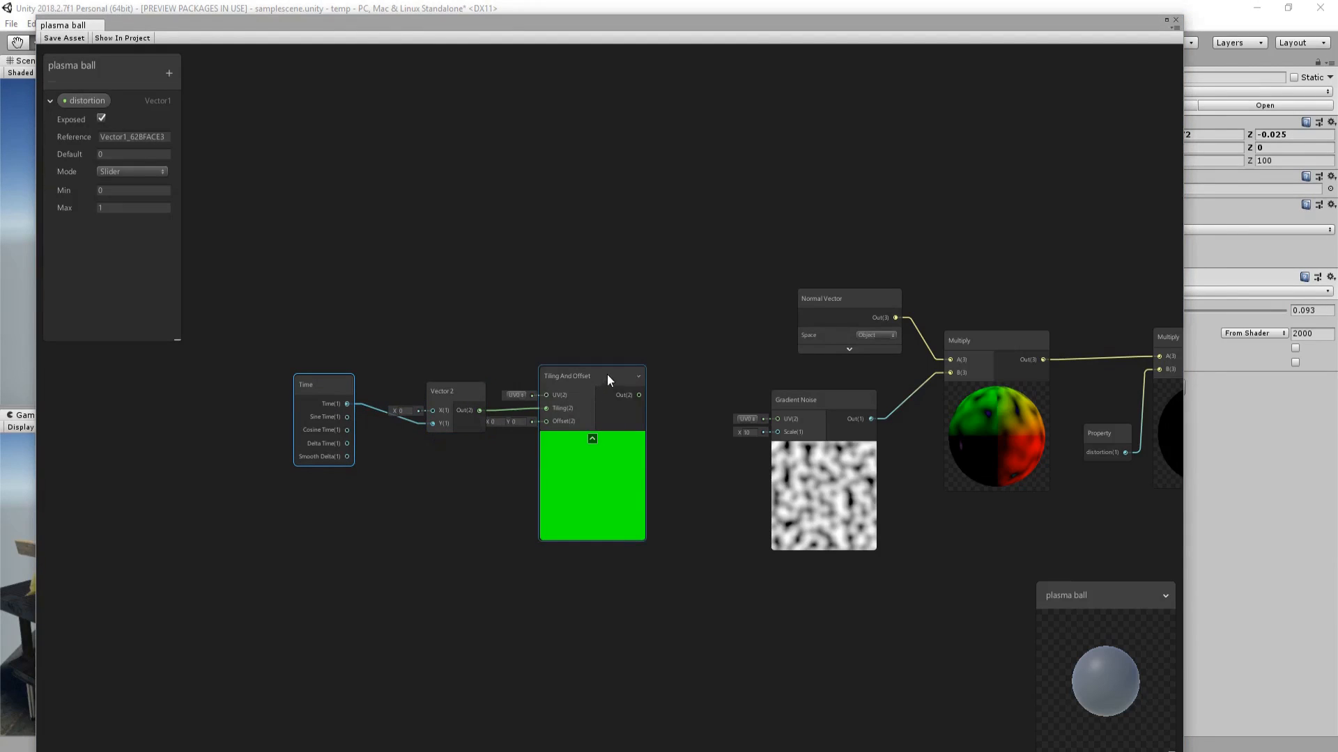
Connect Tiling And Offset to the Gradient Noise UV input and switch the Vector 2 output from Tiling to Offset.
{"action": "middle_click_drag", "start_coordinate": [643, 392], "coordinate": [545, 411]}
{"action": "left_click_drag", "start_coordinate": [506, 394], "coordinate": [683, 437]}
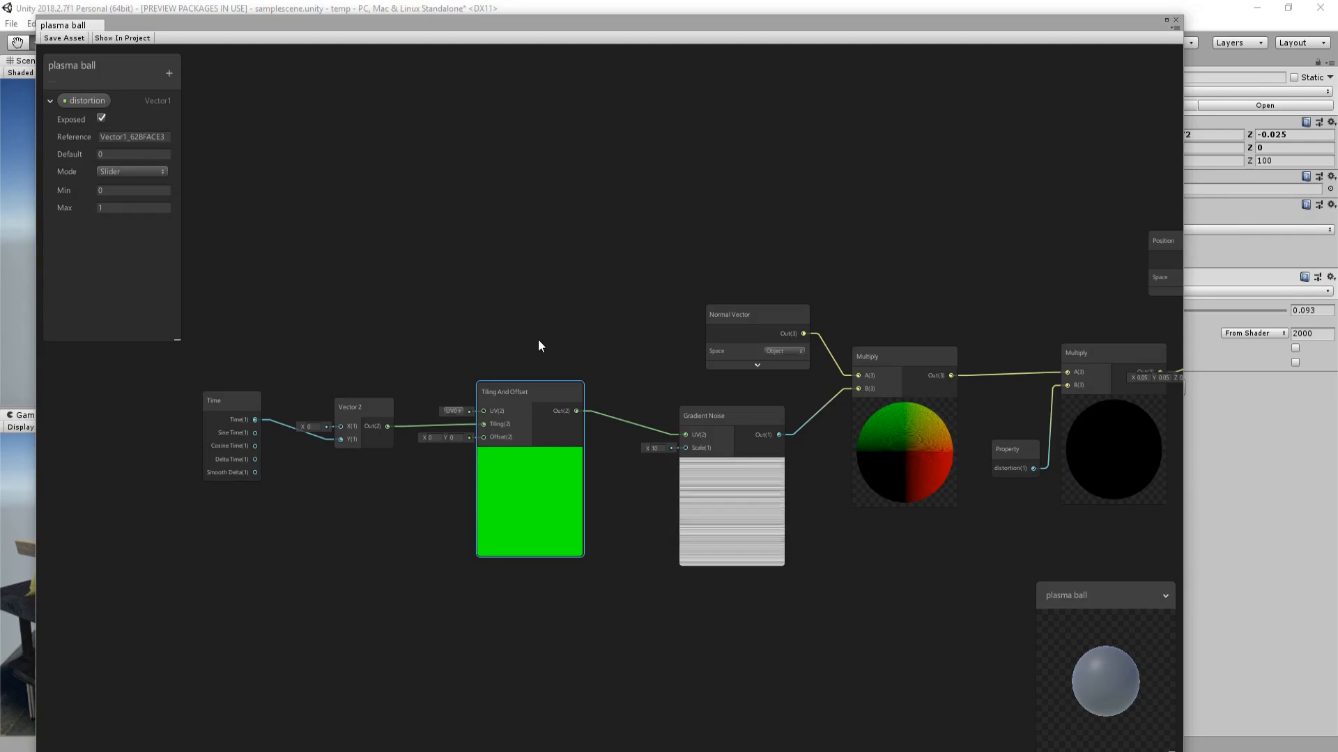
{"action": "left_click_drag", "start_coordinate": [469, 425], "coordinate": [486, 442]}
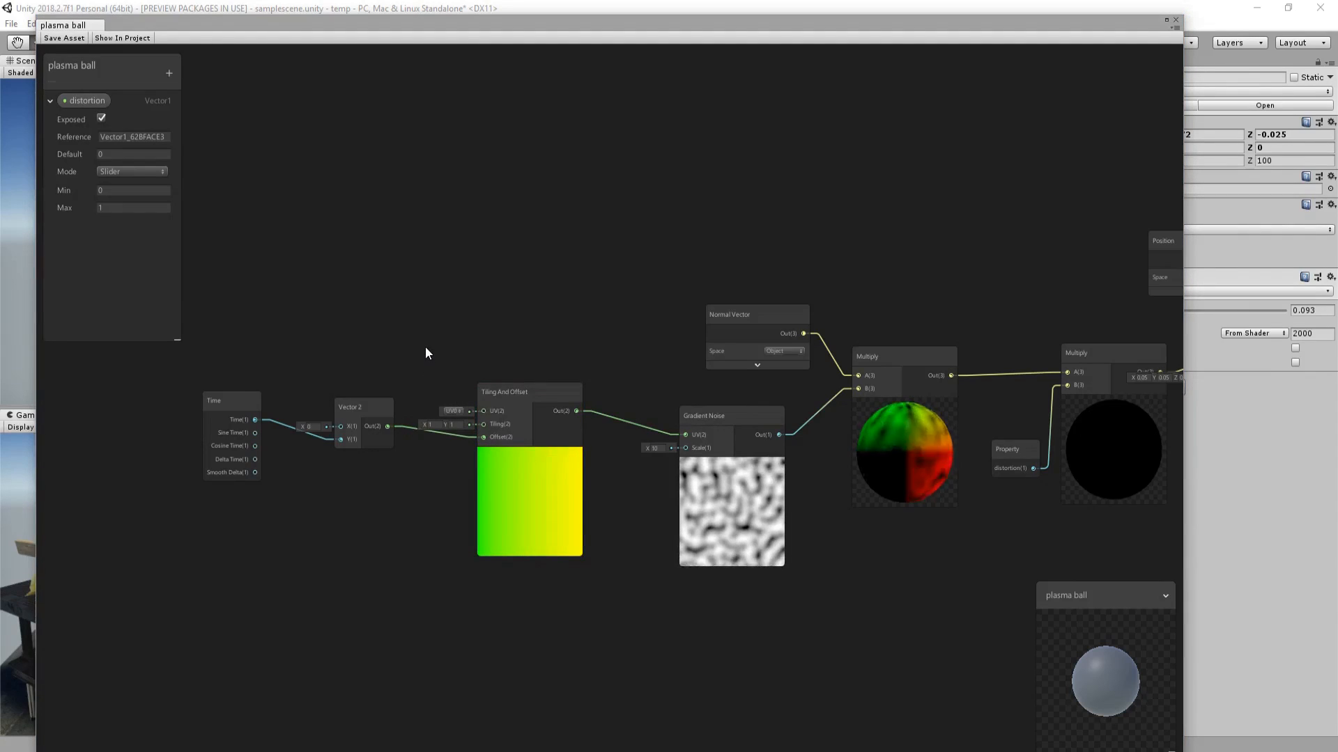
Save the shader graph asset and uncover the scene to check the ball's surface.
{"action": "middle_click_drag", "start_coordinate": [604, 362], "coordinate": [577, 363]}
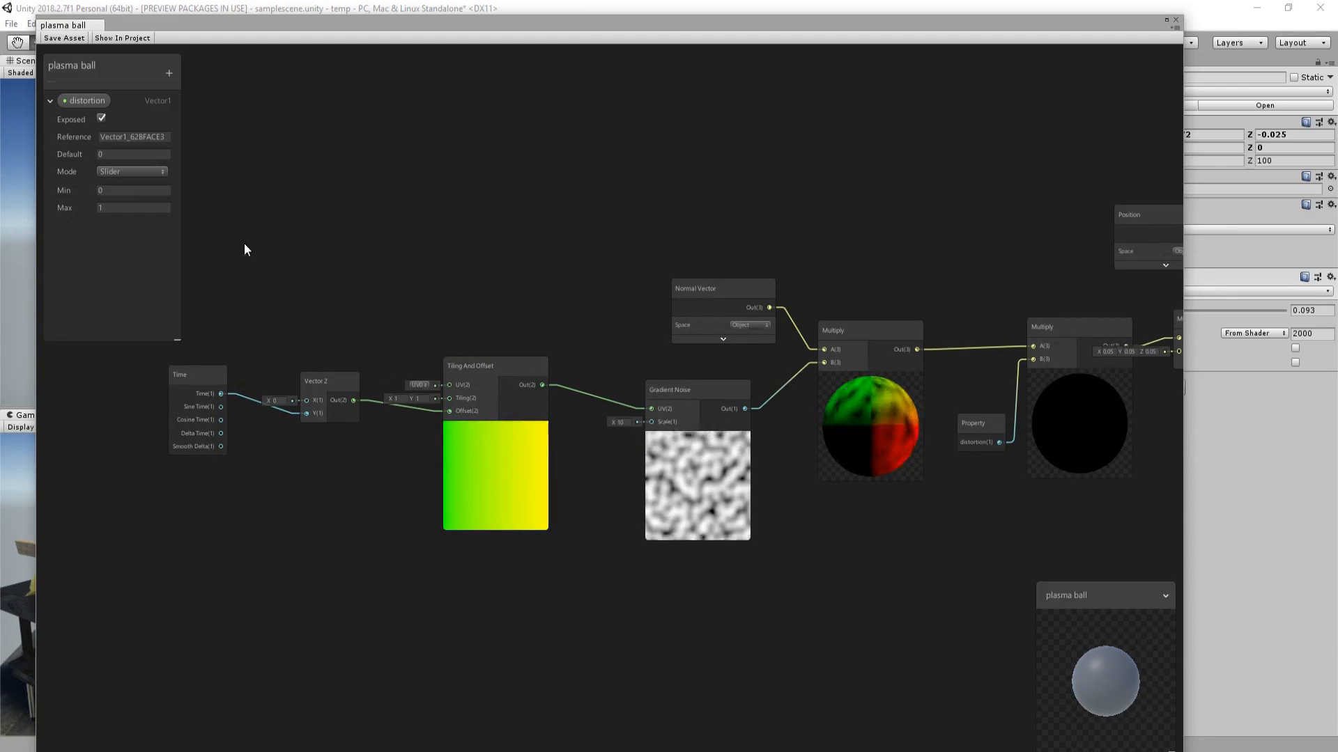
{"action": "left_click", "coordinate": [53, 37]}
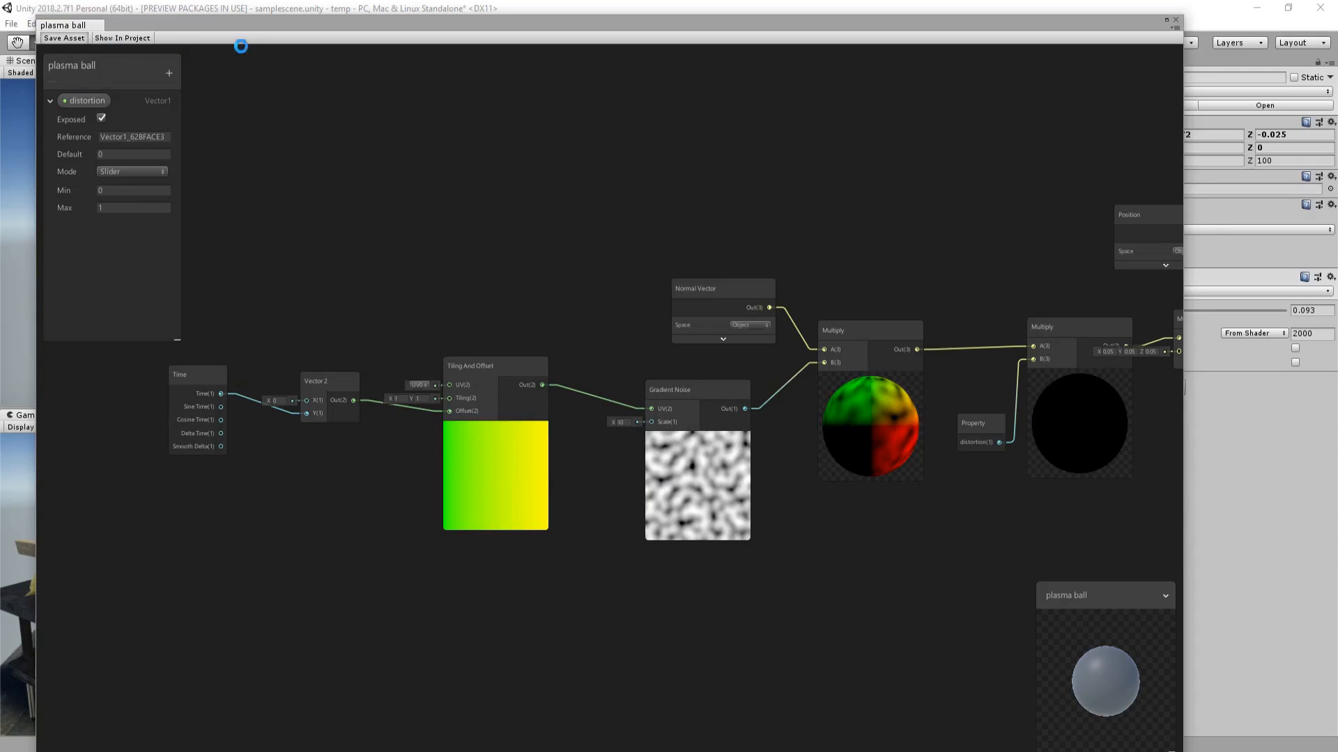
{"action": "left_click_drag", "start_coordinate": [268, 26], "coordinate": [272, 659]}
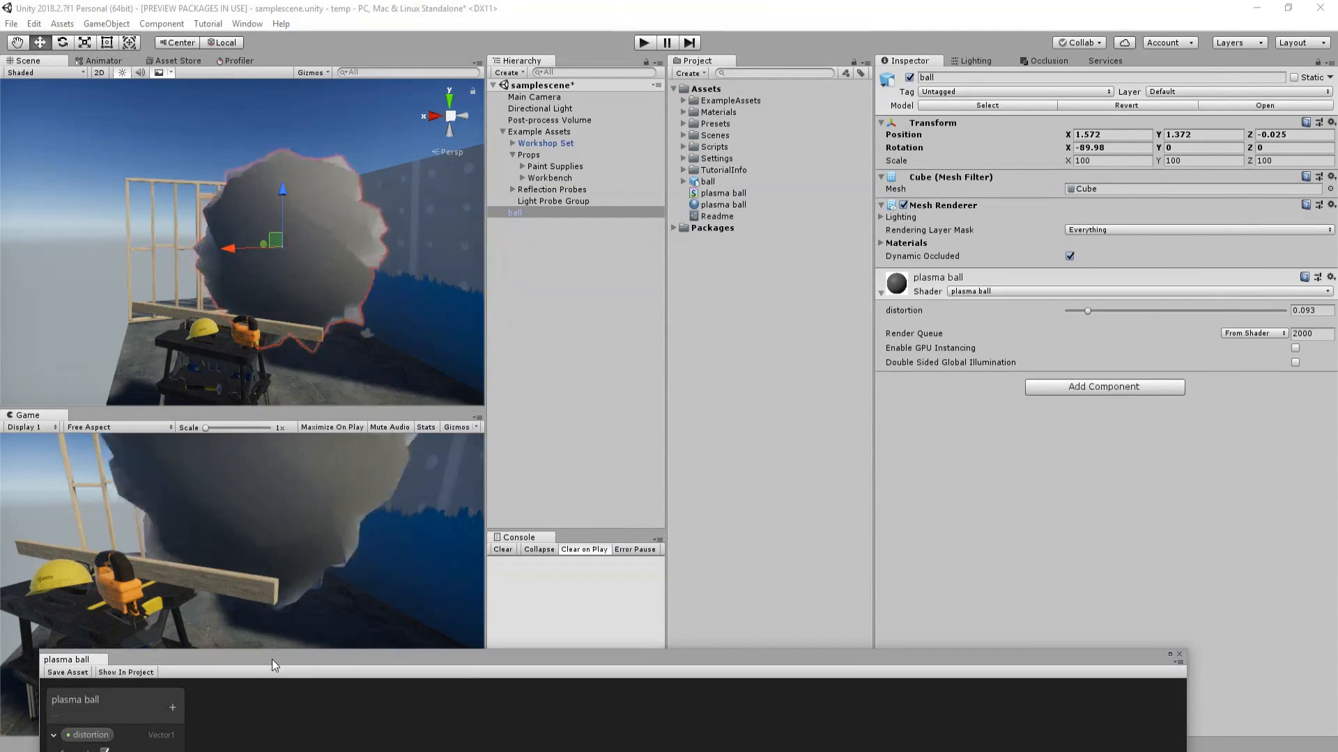
Connect the distortion Multiply node directly to the Add node's B input and move the third Multiply node beside Gradient Noise.
{"action": "left_click_drag", "start_coordinate": [271, 659], "coordinate": [253, 70]}
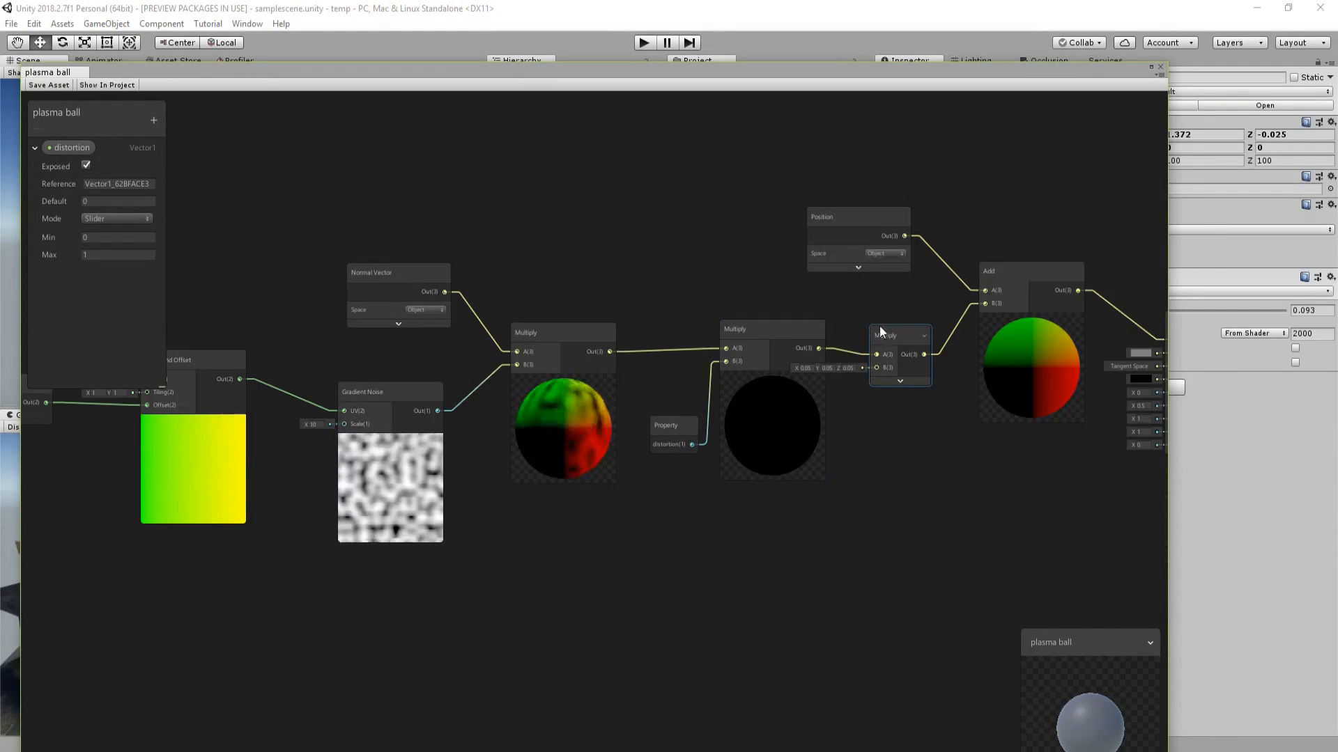
{"action": "left_click_drag", "start_coordinate": [391, 398], "coordinate": [357, 372]}
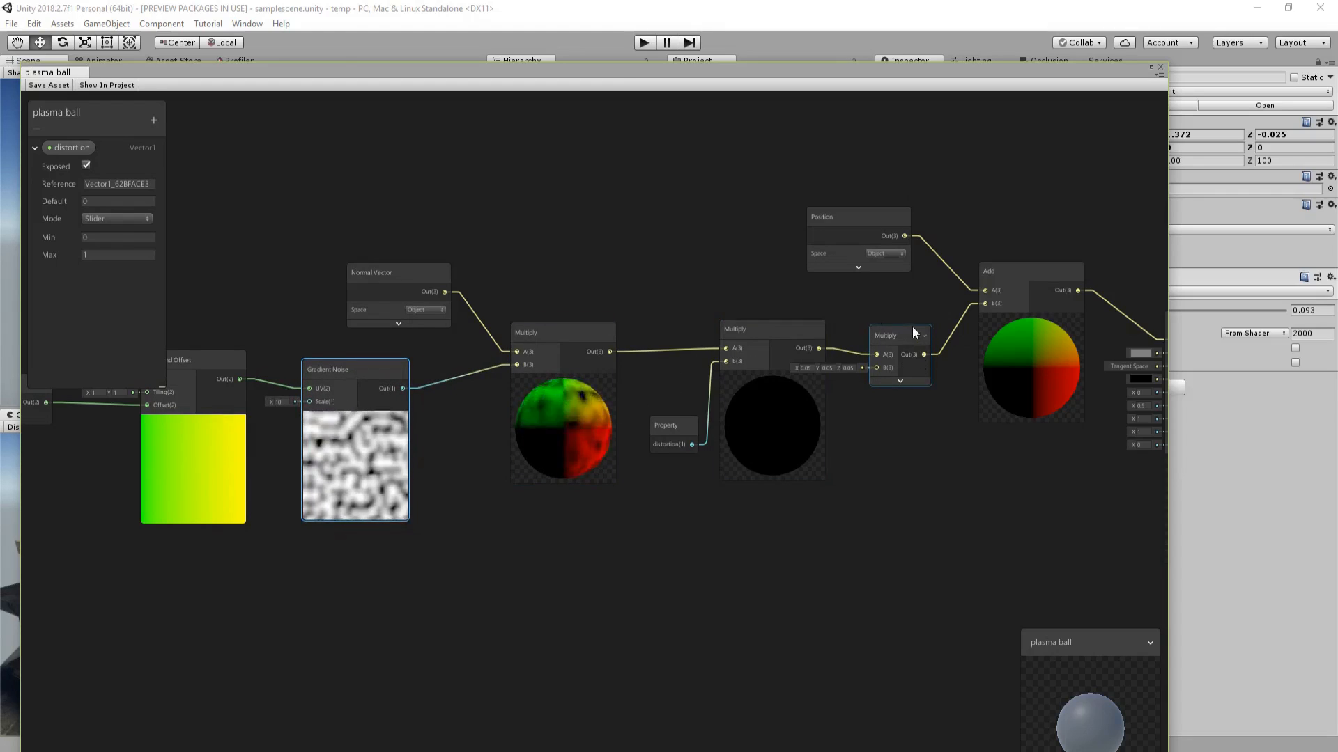
{"action": "left_click_drag", "start_coordinate": [913, 330], "coordinate": [917, 347]}
{"action": "left_click_drag", "start_coordinate": [819, 348], "coordinate": [984, 302]}
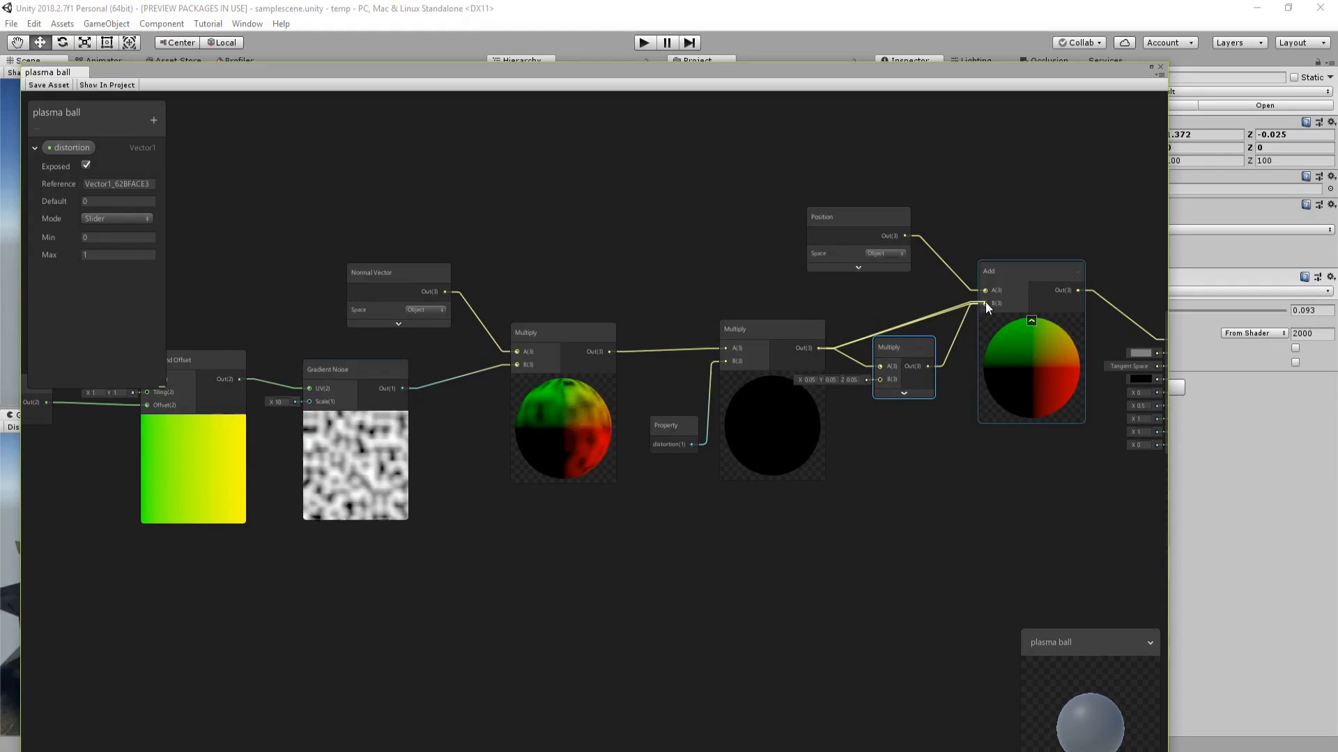
{"action": "left_click_drag", "start_coordinate": [897, 349], "coordinate": [470, 445]}
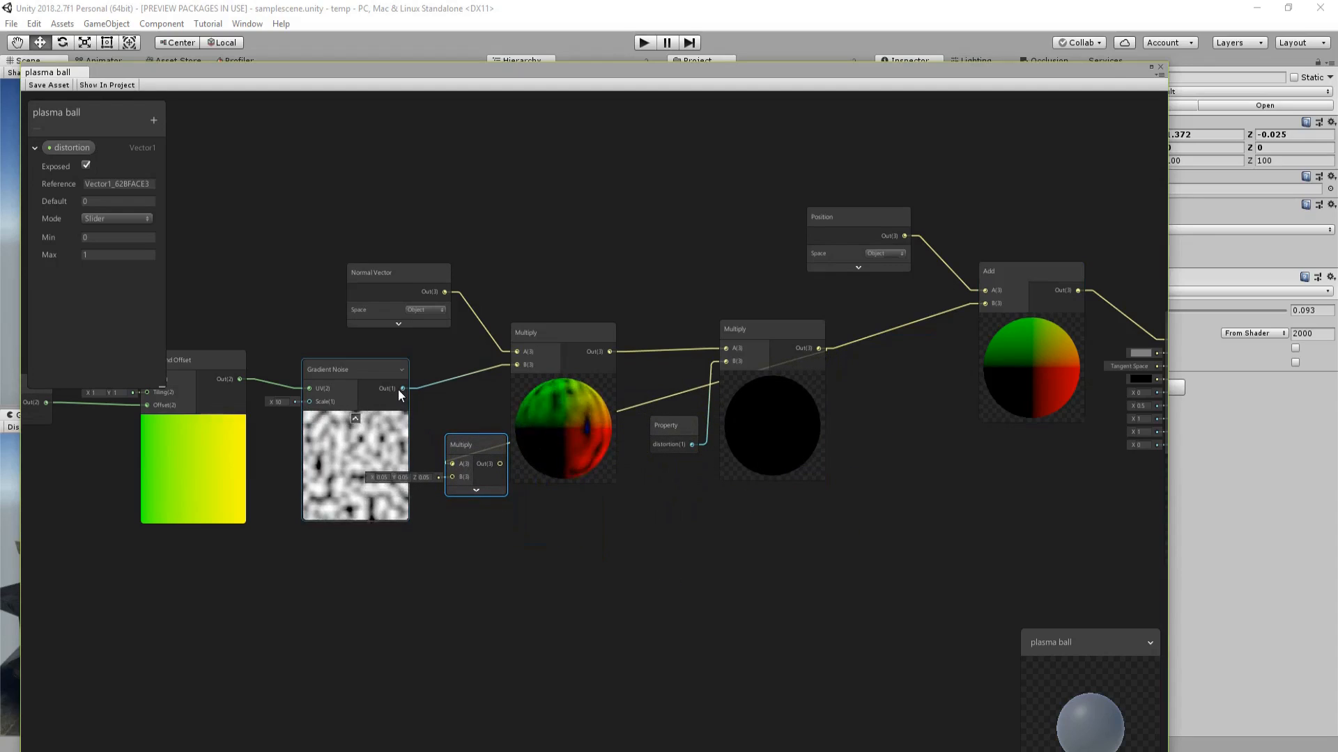
Route Gradient Noise through the relocated Multiply node into the Normal Vector Multiply's B input, using a factor of 0.005.
{"action": "left_click_drag", "start_coordinate": [402, 389], "coordinate": [517, 365]}
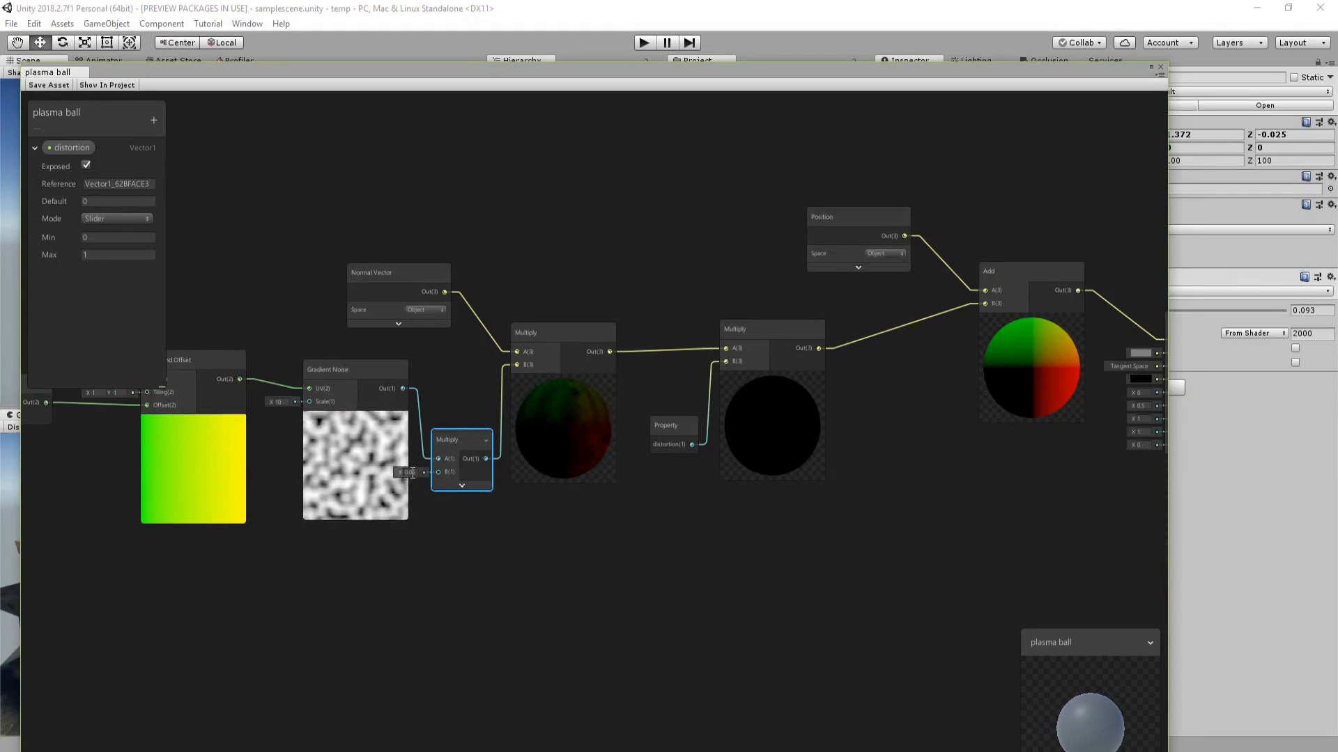
{"action": "left_click", "coordinate": [413, 473]}
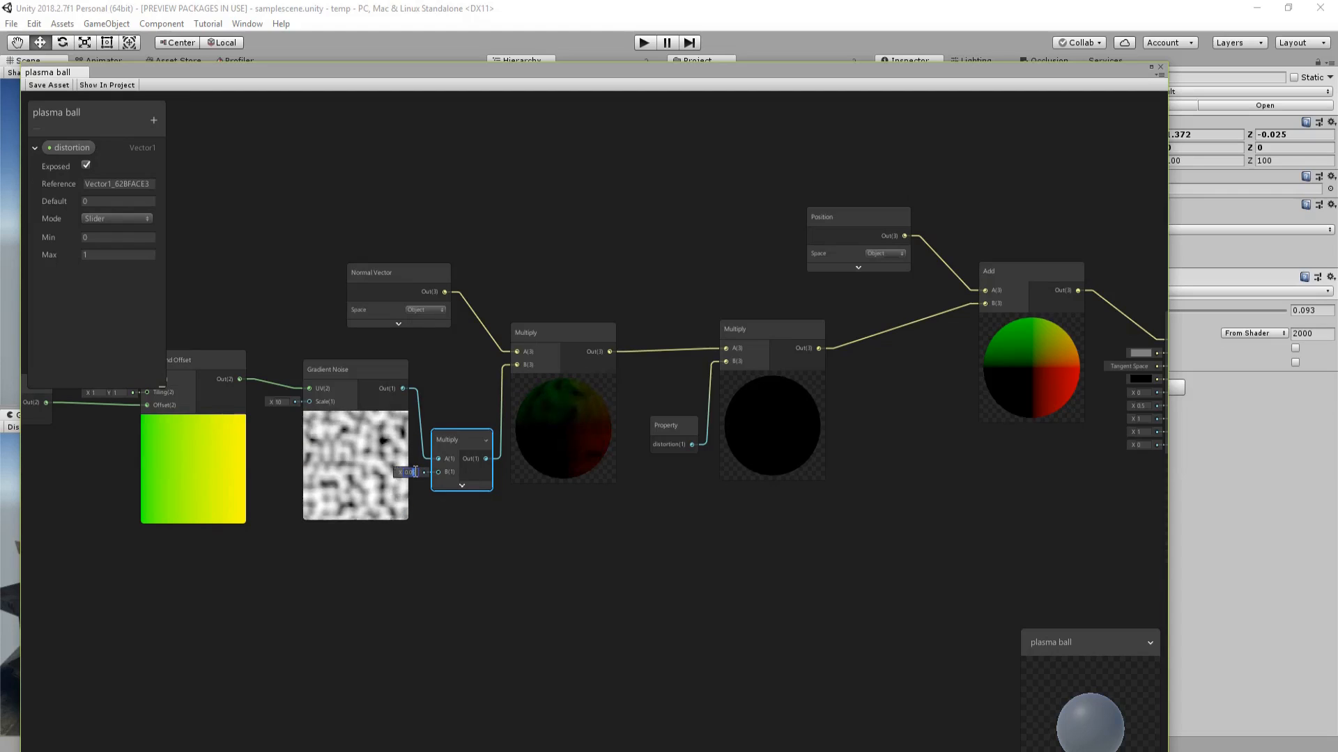
{"action": "type", "text": "05"}
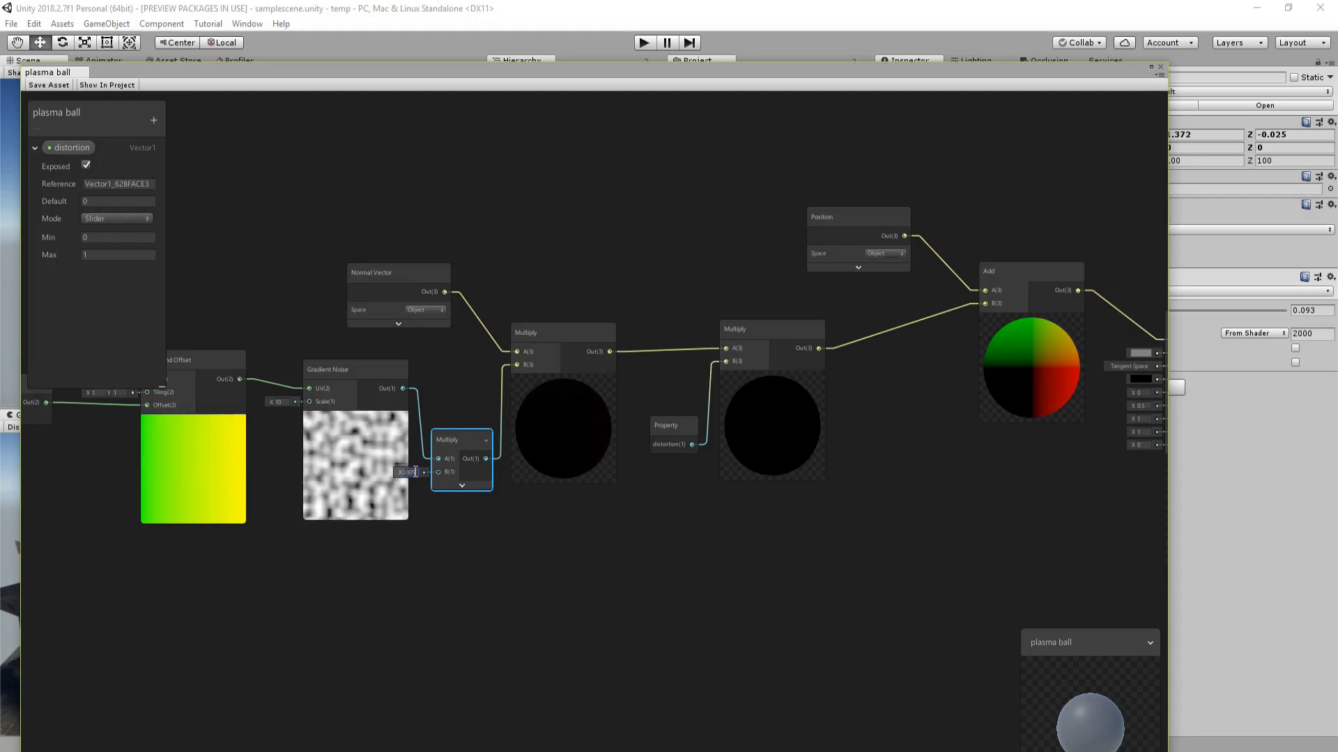
{"action": "left_click", "coordinate": [473, 531]}
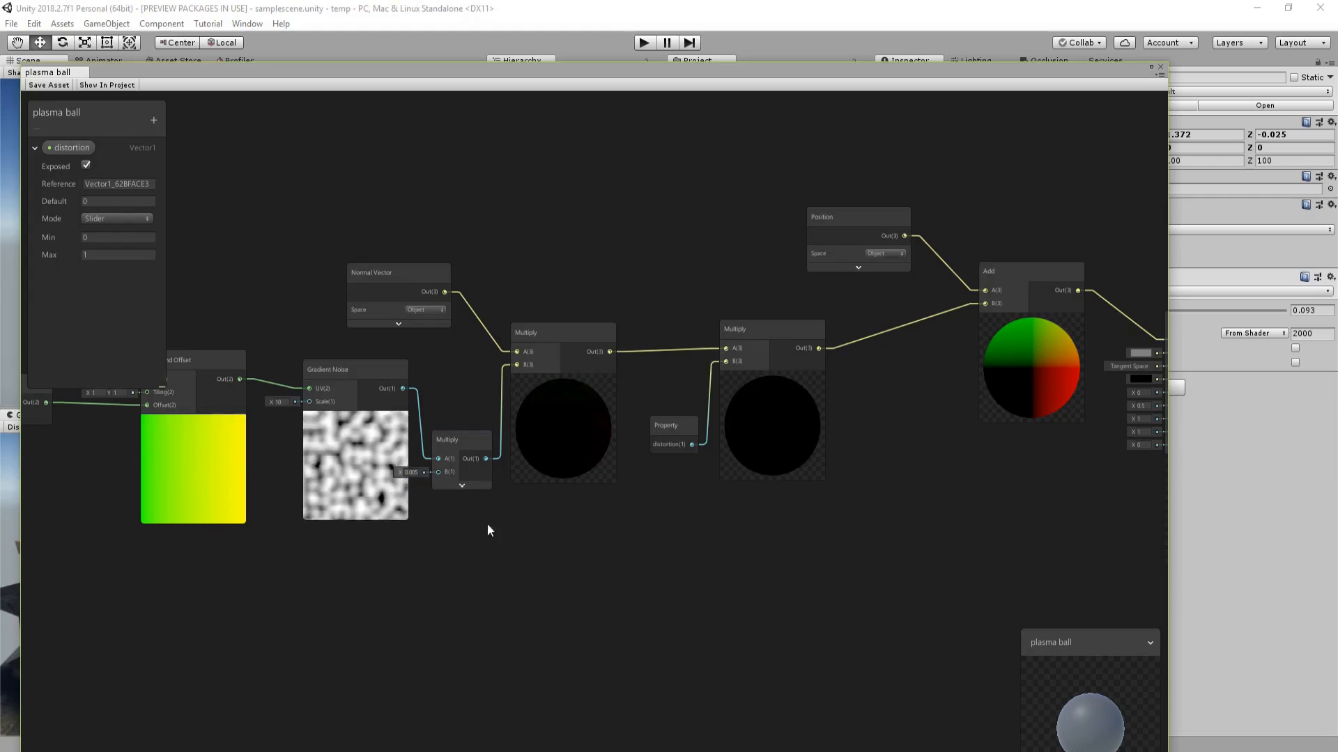
Save the shader graph asset and set the ball material's distortion to 0.
{"action": "left_click", "coordinate": [599, 383]}
{"action": "left_click_drag", "start_coordinate": [578, 328], "coordinate": [595, 332]}
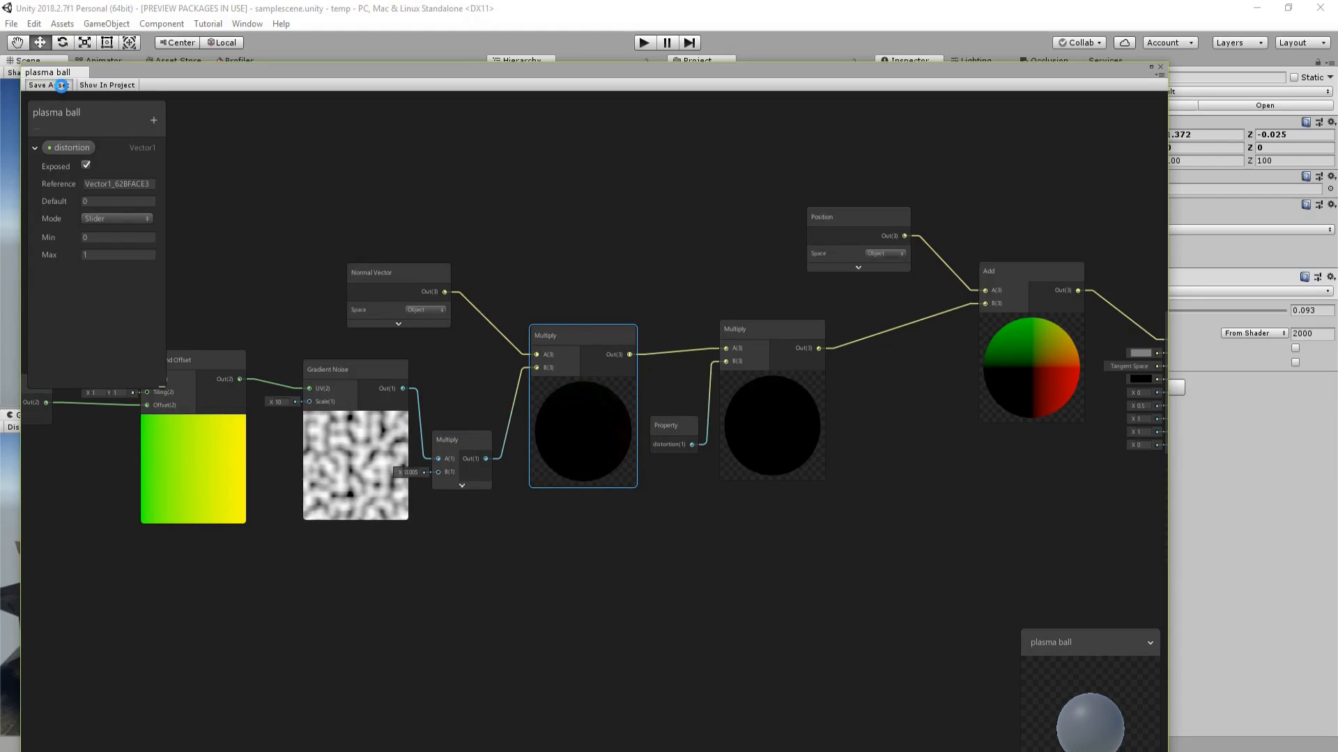
{"action": "left_click_drag", "start_coordinate": [291, 72], "coordinate": [308, 720]}
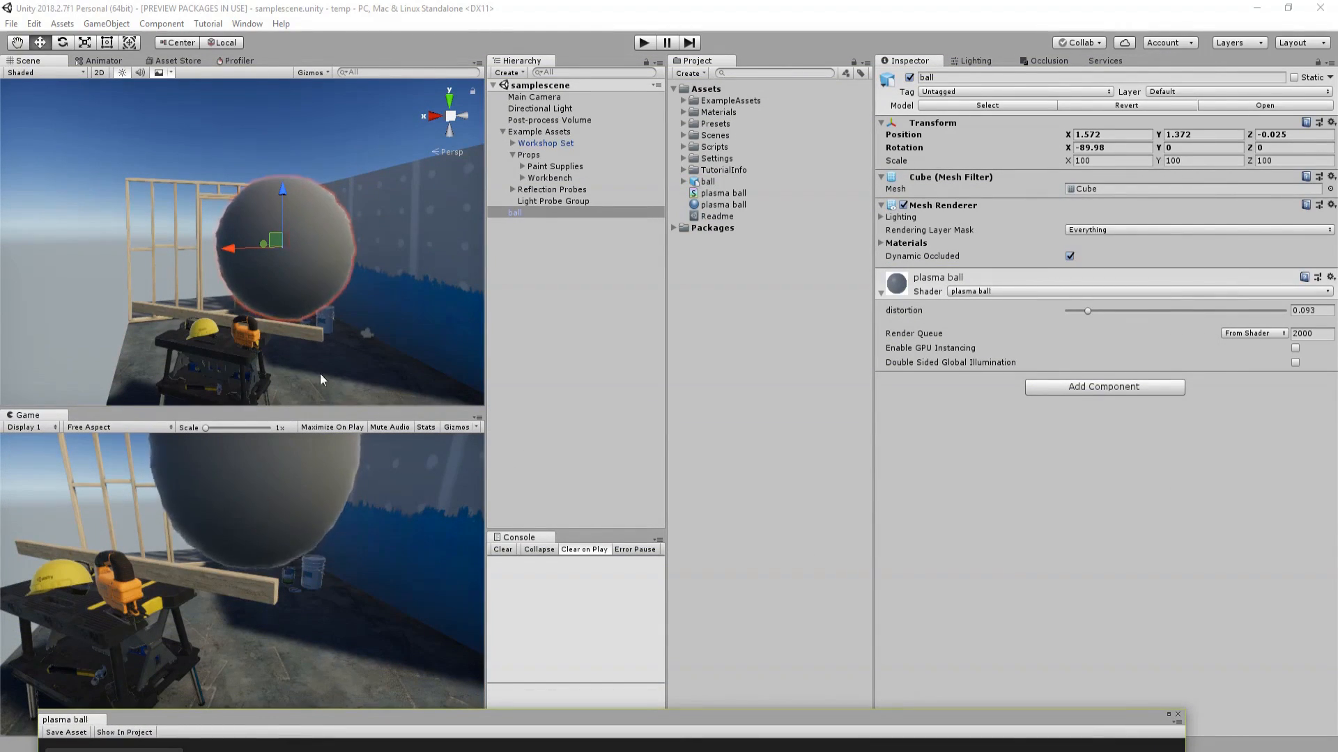
{"action": "mouse_move", "coordinate": [1086, 312]}
{"action": "left_mouse_down"}
{"action": "mouse_move", "coordinate": [1054, 315]}
{"action": "mouse_move", "coordinate": [1335, 333]}
{"action": "mouse_move", "coordinate": [1050, 308]}
{"action": "mouse_move", "coordinate": [1336, 321]}
{"action": "mouse_move", "coordinate": [1080, 294]}
{"action": "left_mouse_up"}
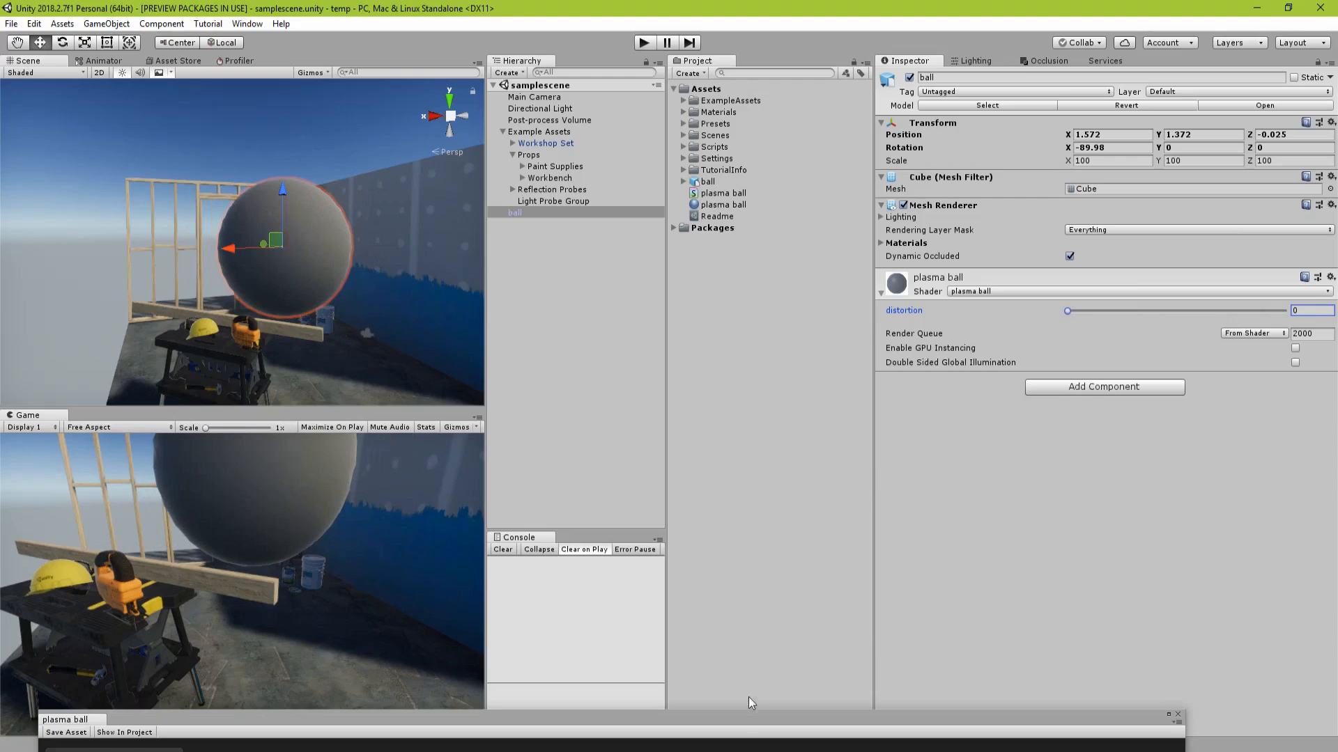
Return to the shader graph and add an Invert Colors node fed by the Gradient Noise output, with Red inversion enabled.
{"action": "left_click_drag", "start_coordinate": [739, 716], "coordinate": [764, 37]}
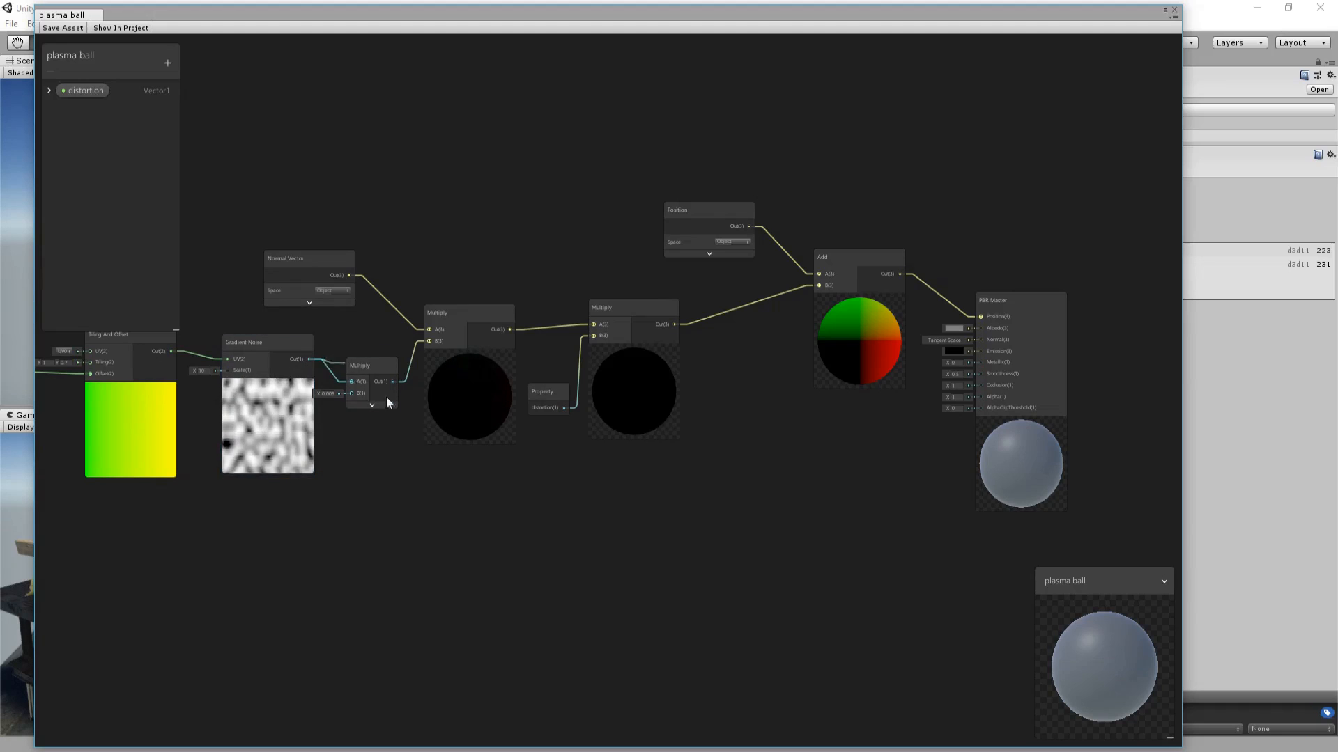
{"action": "left_click_drag", "start_coordinate": [583, 548], "coordinate": [583, 552]}
{"action": "type", "text": "inver"}
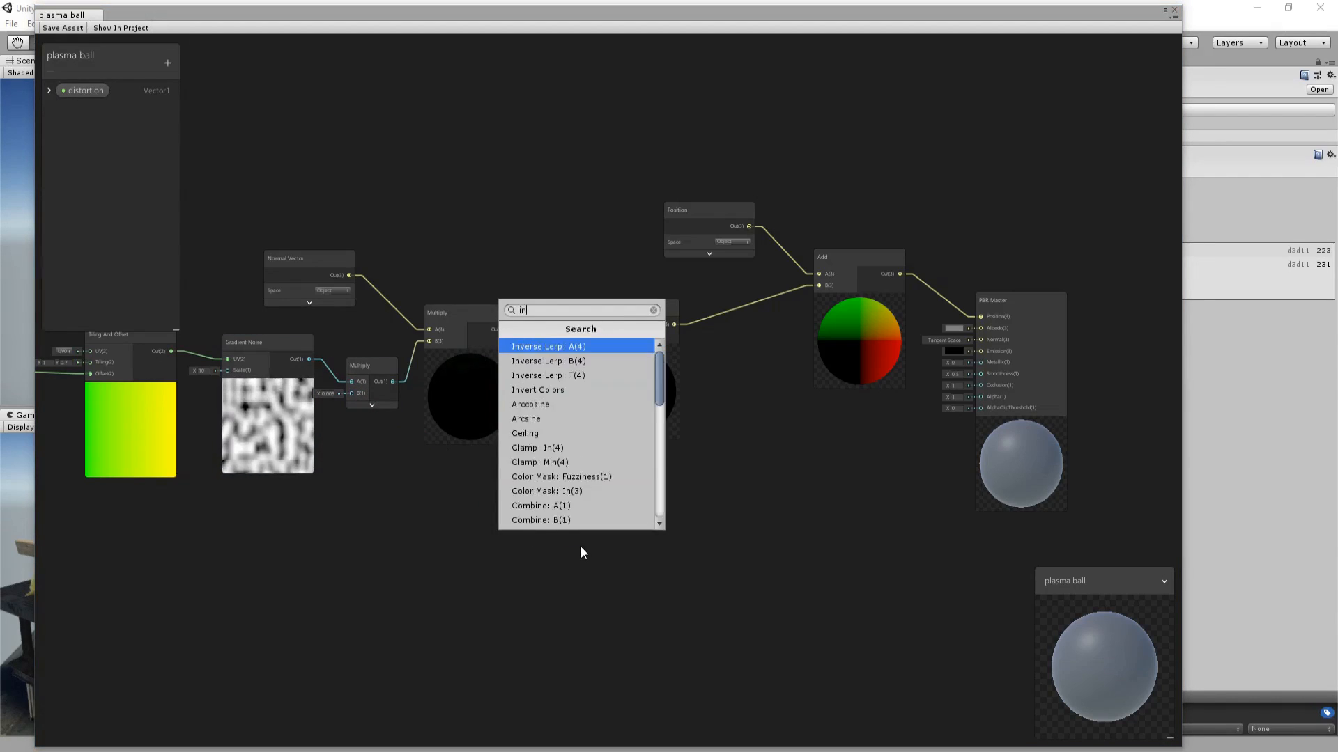
{"action": "key", "text": "Down"}
{"action": "key", "text": "Down"}
{"action": "key", "text": "Down"}
{"action": "key", "text": "Return"}
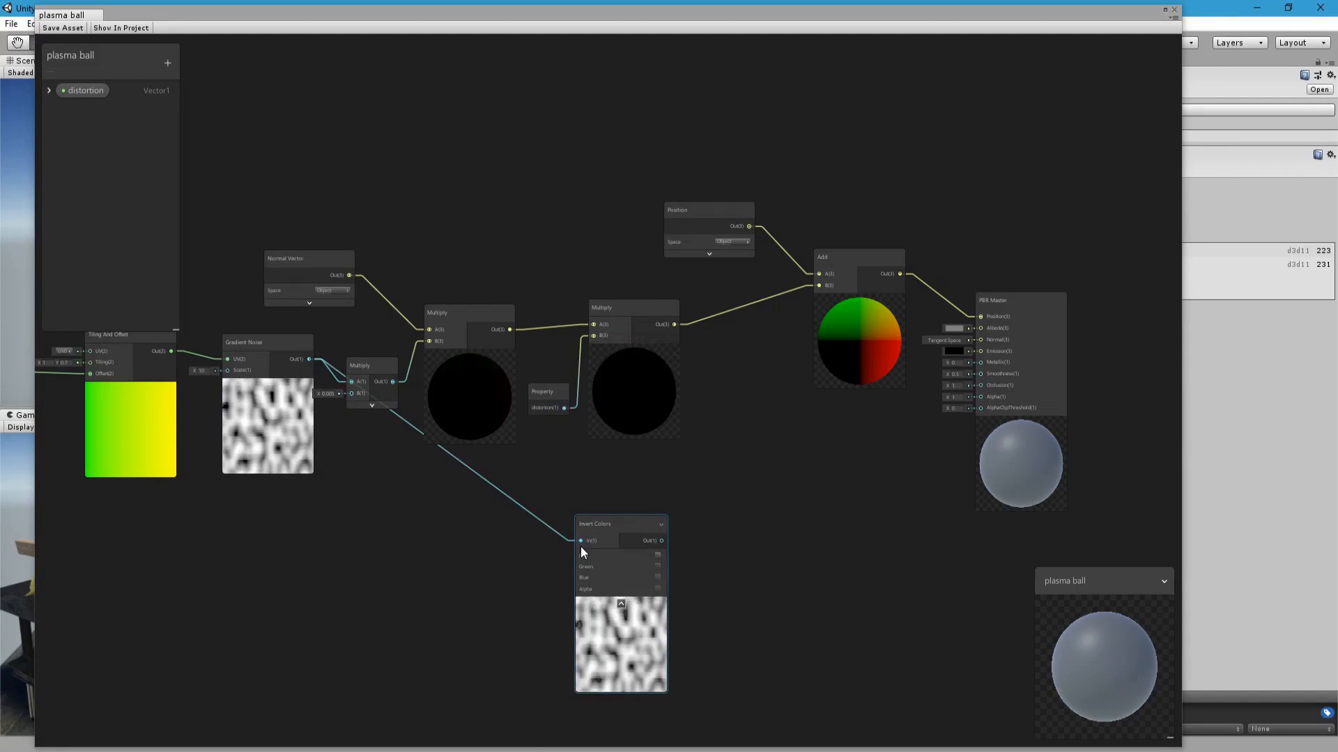
{"action": "left_click", "coordinate": [658, 555]}
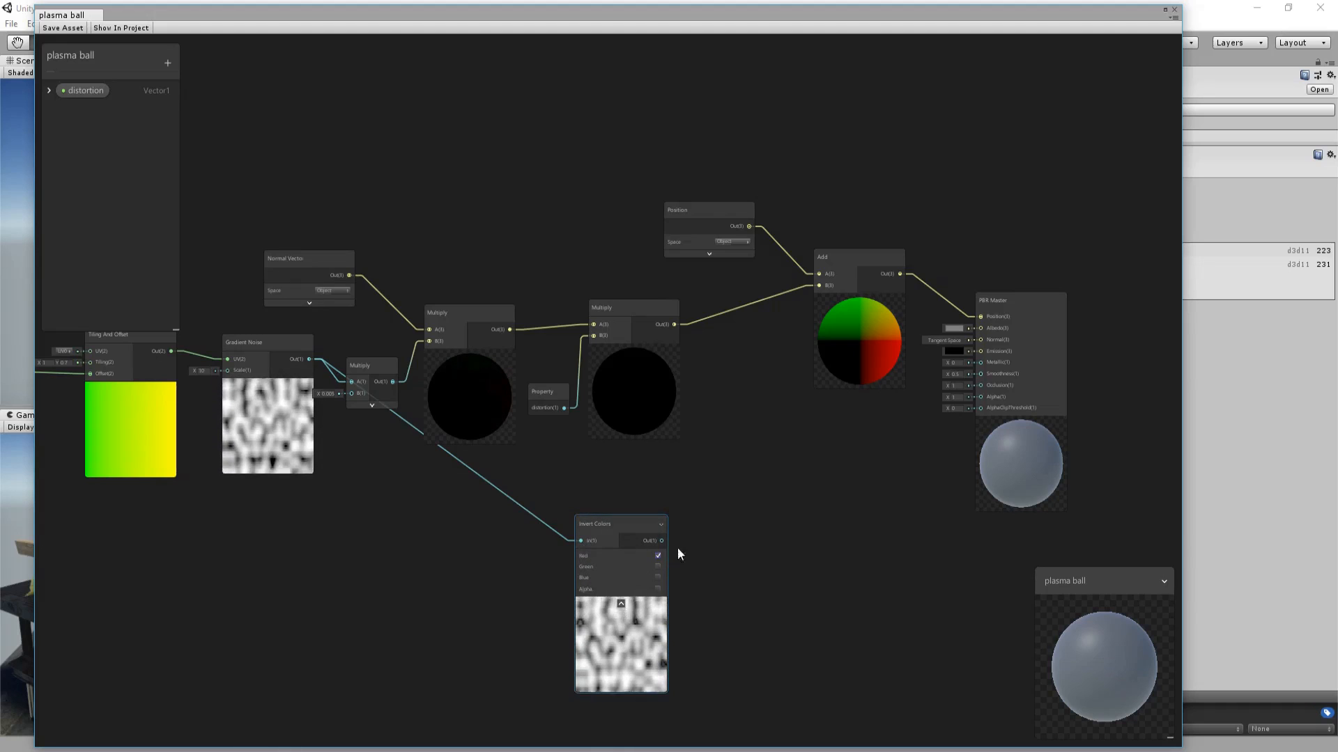
Connect the Invert Colors output to the PBR Master's AlphaClipThreshold input.
{"action": "left_click_drag", "start_coordinate": [662, 541], "coordinate": [888, 470]}
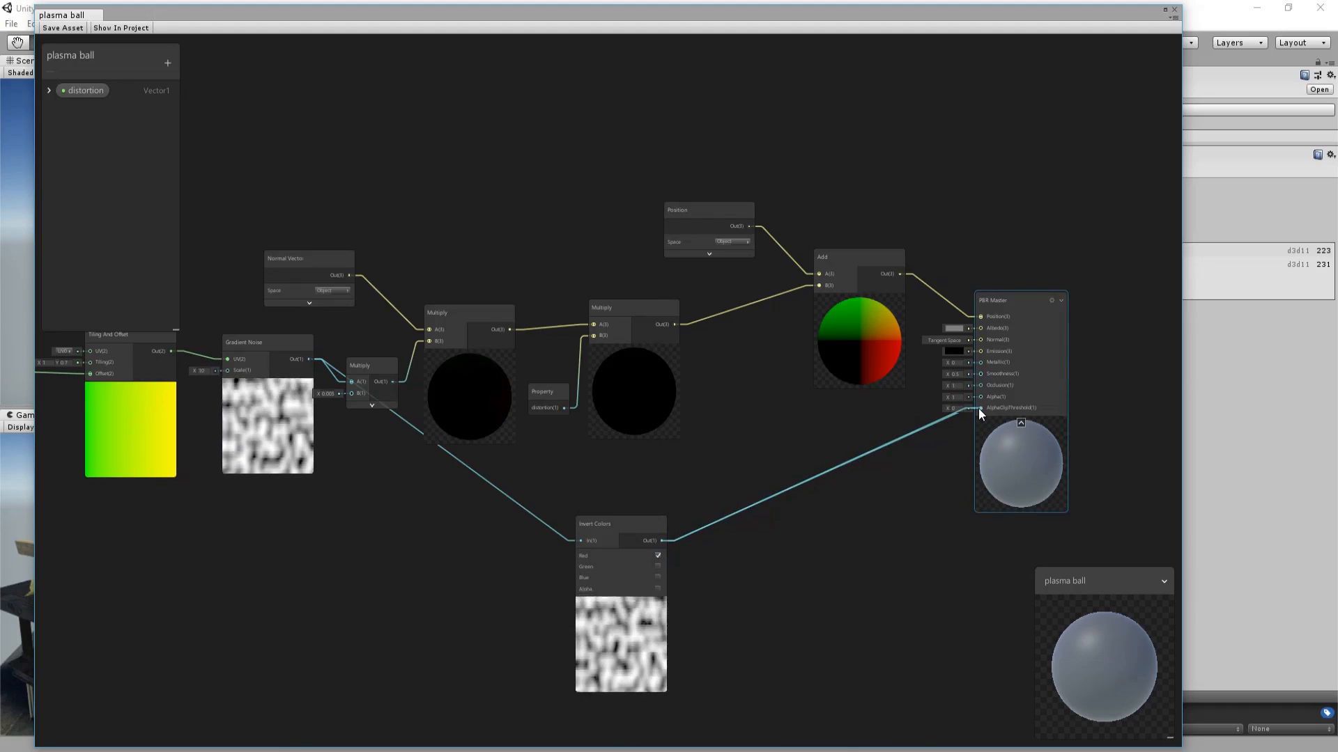
{"action": "left_click_drag", "start_coordinate": [978, 408], "coordinate": [978, 409]}
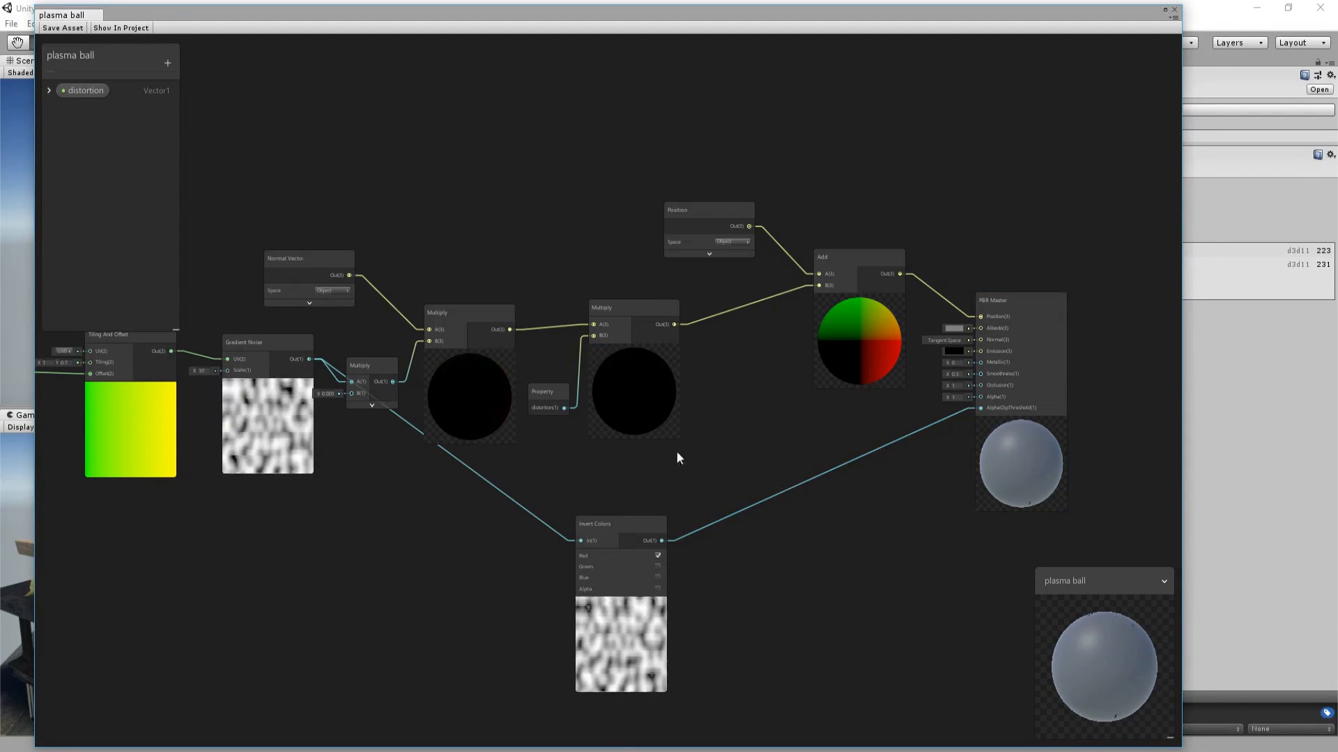
Add a Vector1 property named alpha in Slider mode and connect it to the PBR Master's Alpha input.
{"action": "left_click", "coordinate": [167, 63]}
{"action": "left_click", "coordinate": [188, 67]}
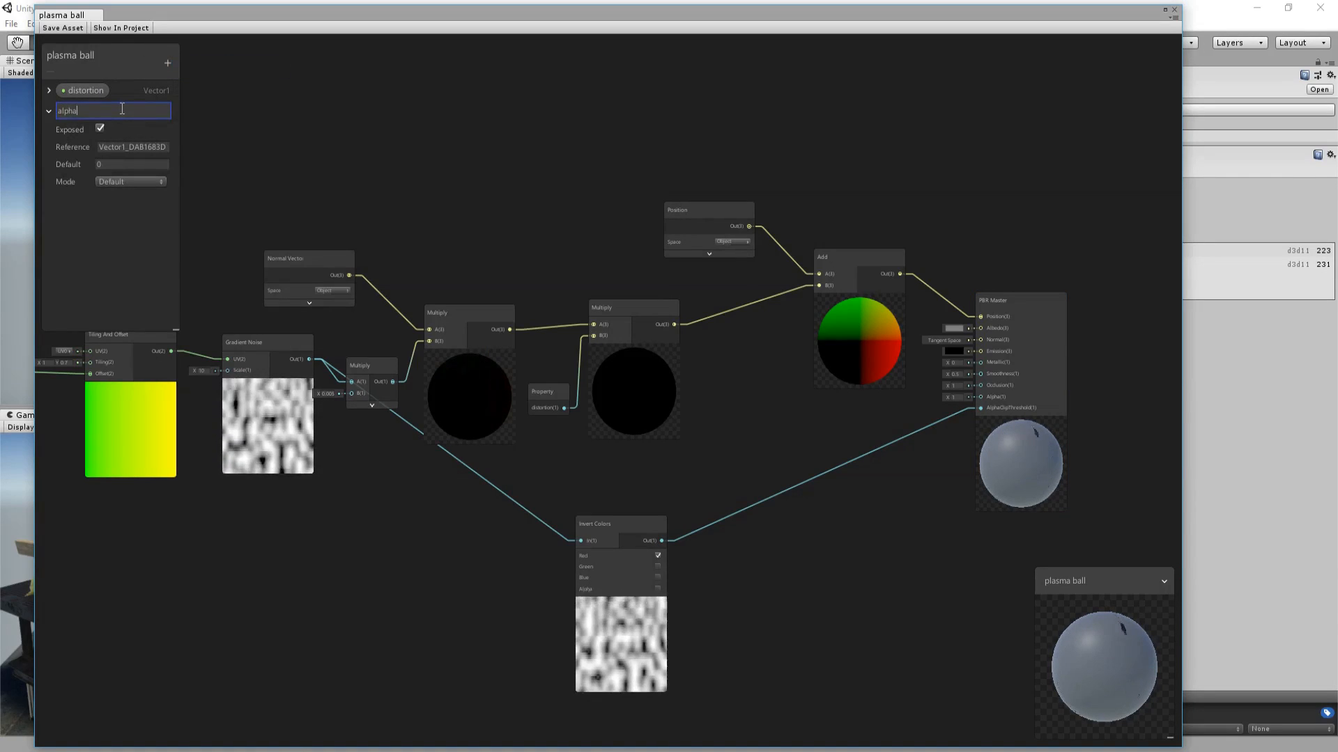
{"action": "key", "text": "Return"}
{"action": "left_click", "coordinate": [109, 182]}
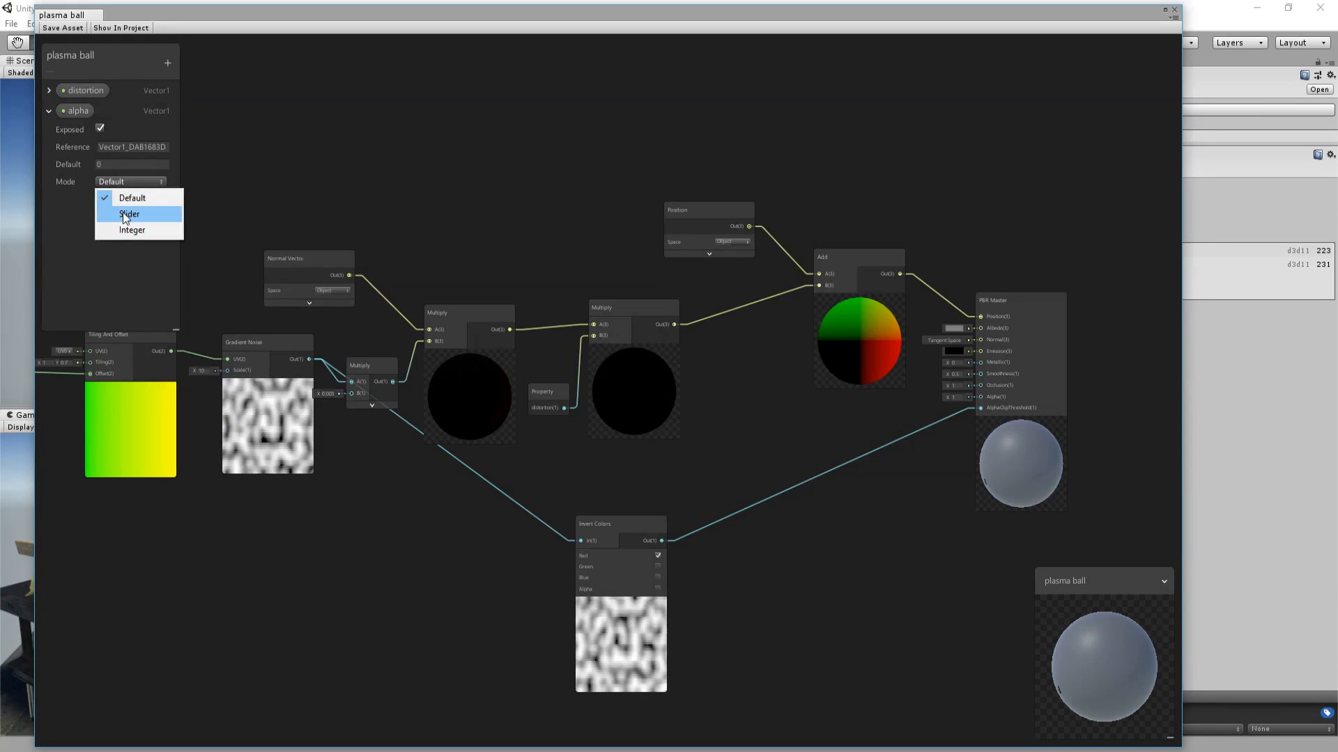
{"action": "left_click", "coordinate": [68, 115]}
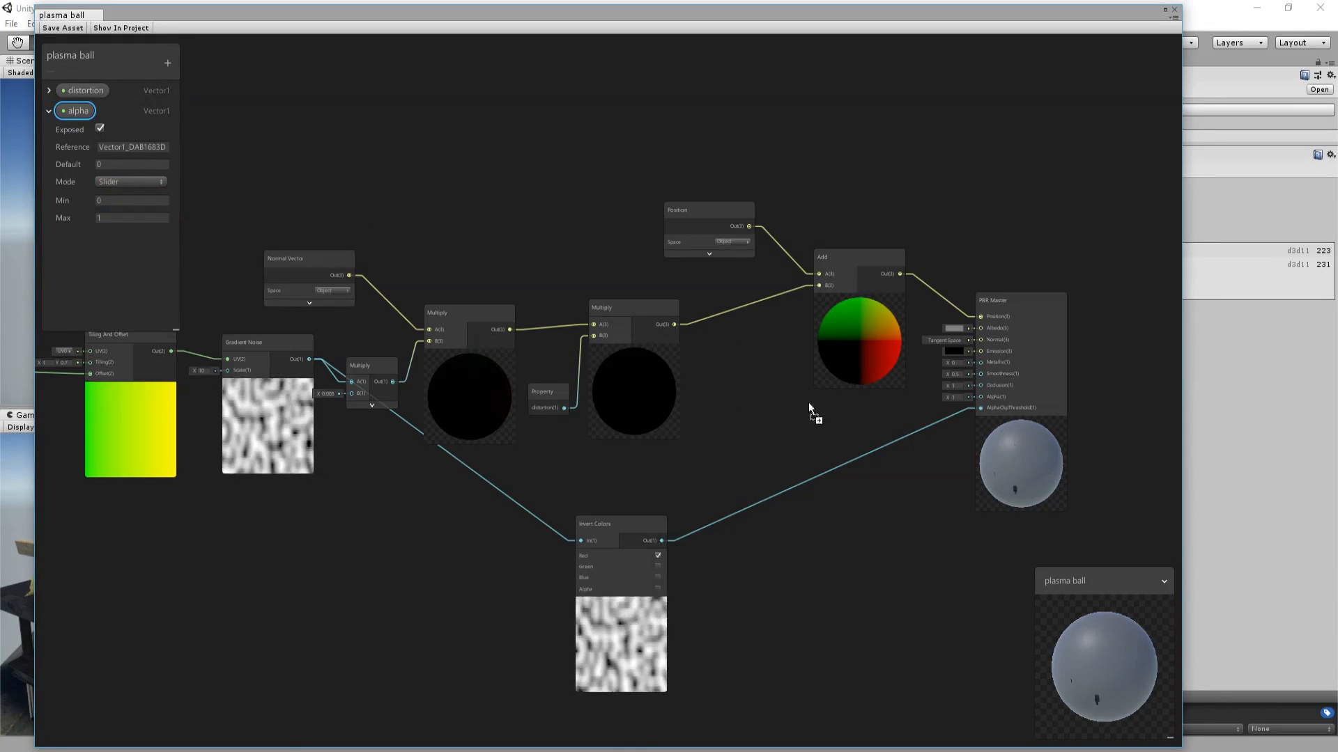
{"action": "left_click_drag", "start_coordinate": [976, 408], "coordinate": [980, 397]}
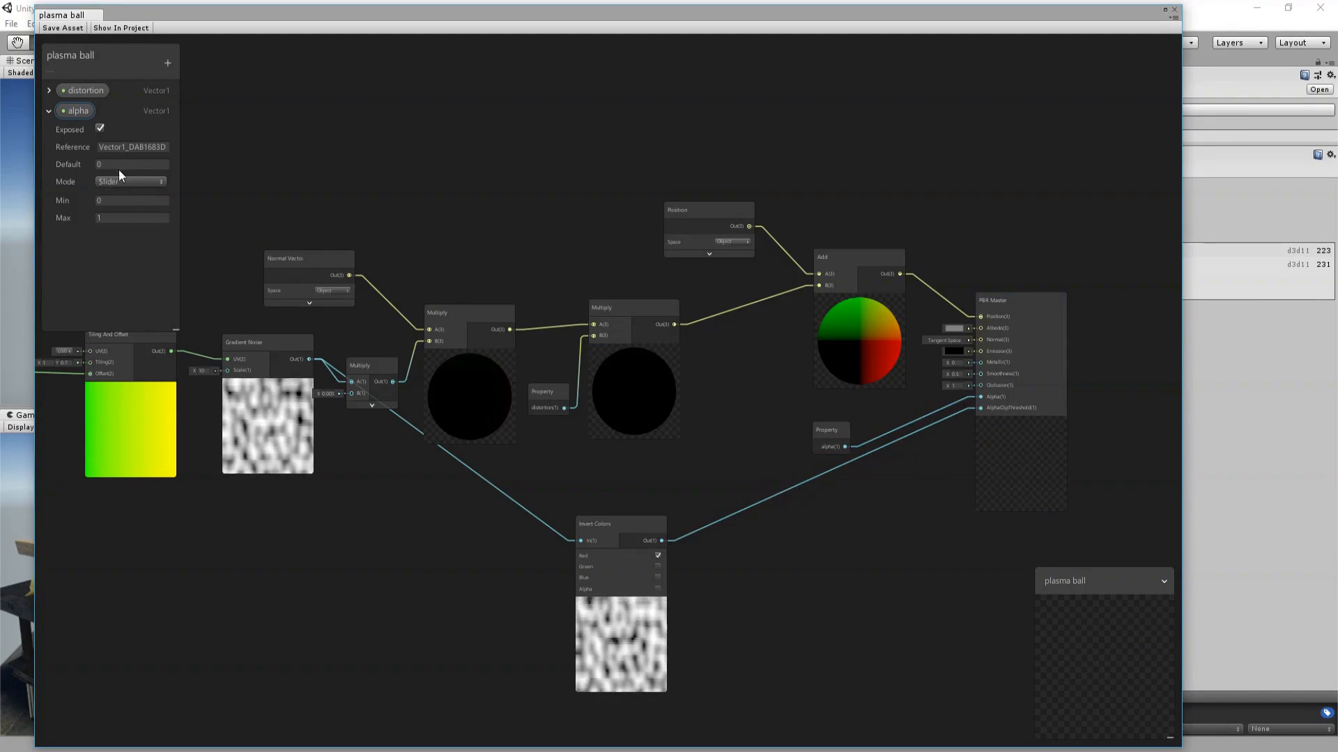
Set the alpha property's default to 0.5, save the shader graph asset, and uncover the scene.
{"action": "type", "text": "0.5"}
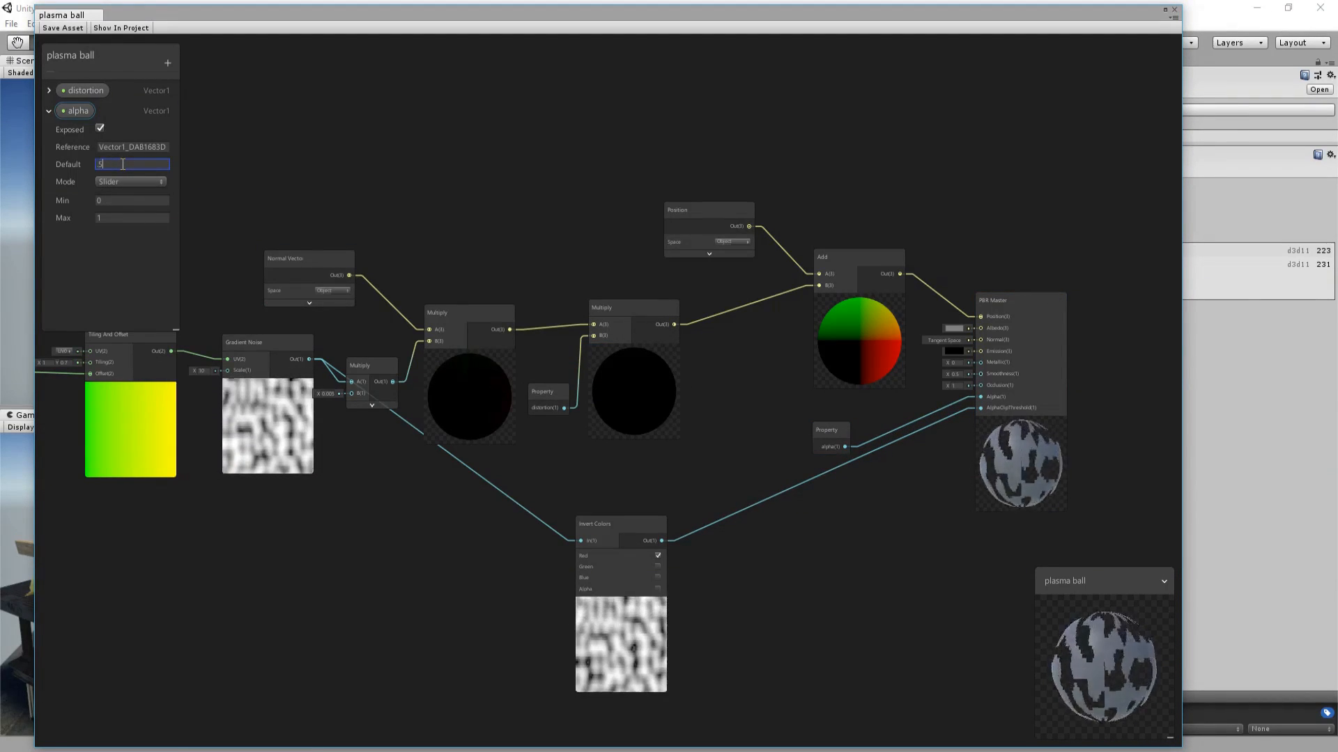
{"action": "left_click", "coordinate": [60, 28]}
{"action": "left_click_drag", "start_coordinate": [443, 15], "coordinate": [416, 709]}
Frame the ball in the Scene view and align the Main Camera with that view.
{"action": "left_click_drag", "start_coordinate": [347, 295], "coordinate": [454, 296], "text": "alt"}
{"action": "scroll", "coordinate": [454, 295], "scroll_direction": "up", "scroll_amount": 3}
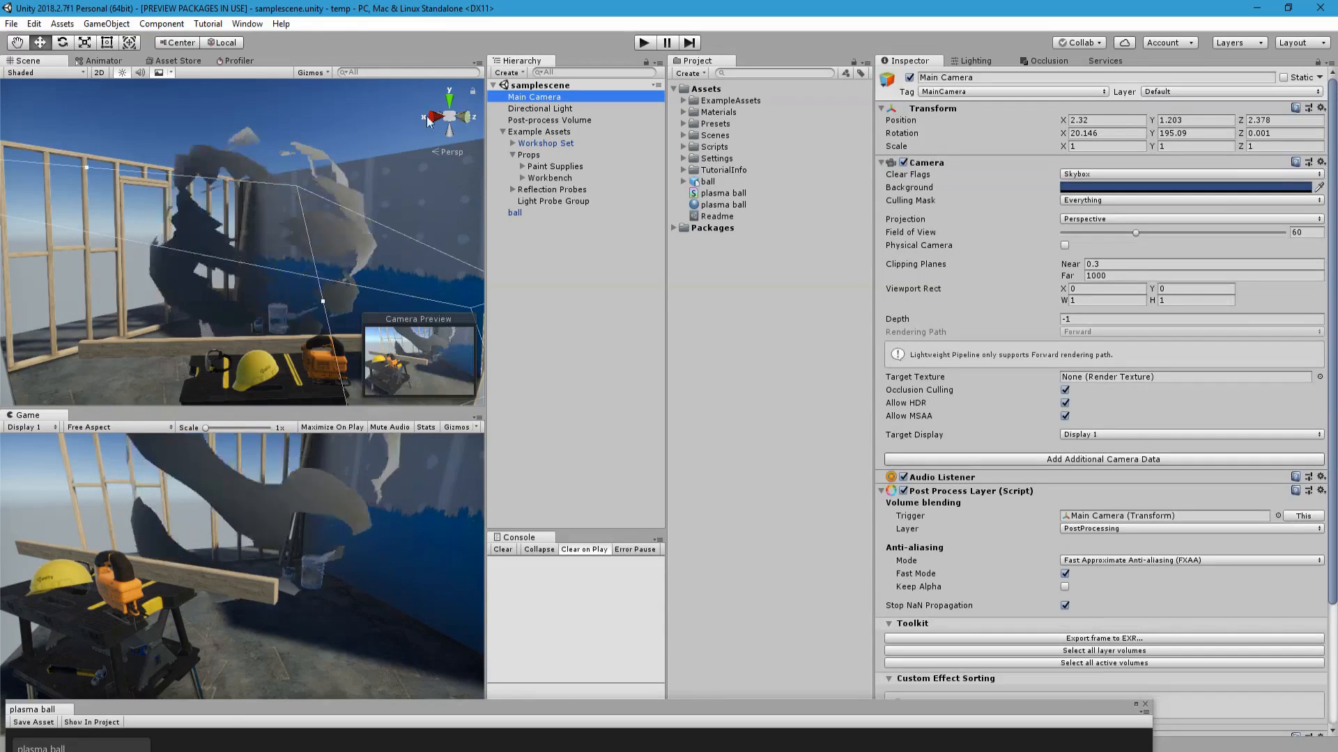
{"action": "left_click", "coordinate": [534, 97]}
{"action": "left_click", "coordinate": [106, 24]}
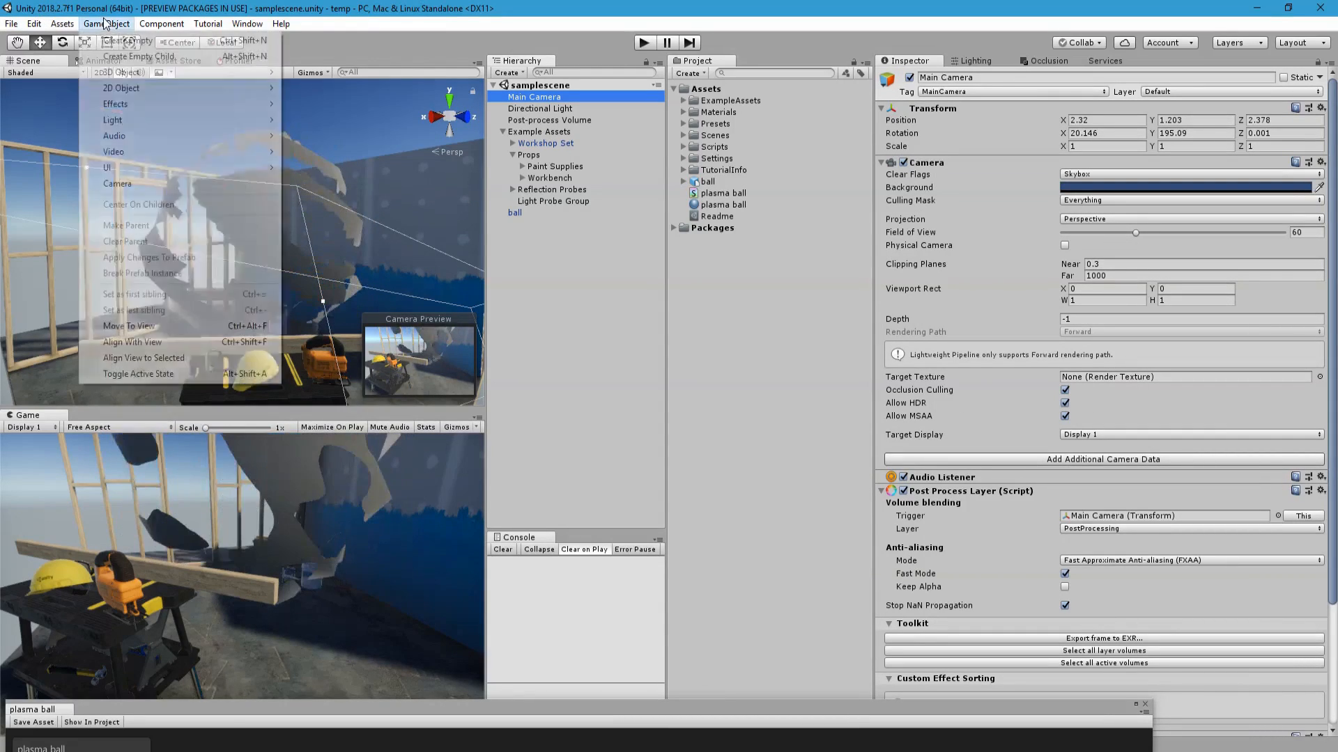
{"action": "left_click", "coordinate": [155, 343]}
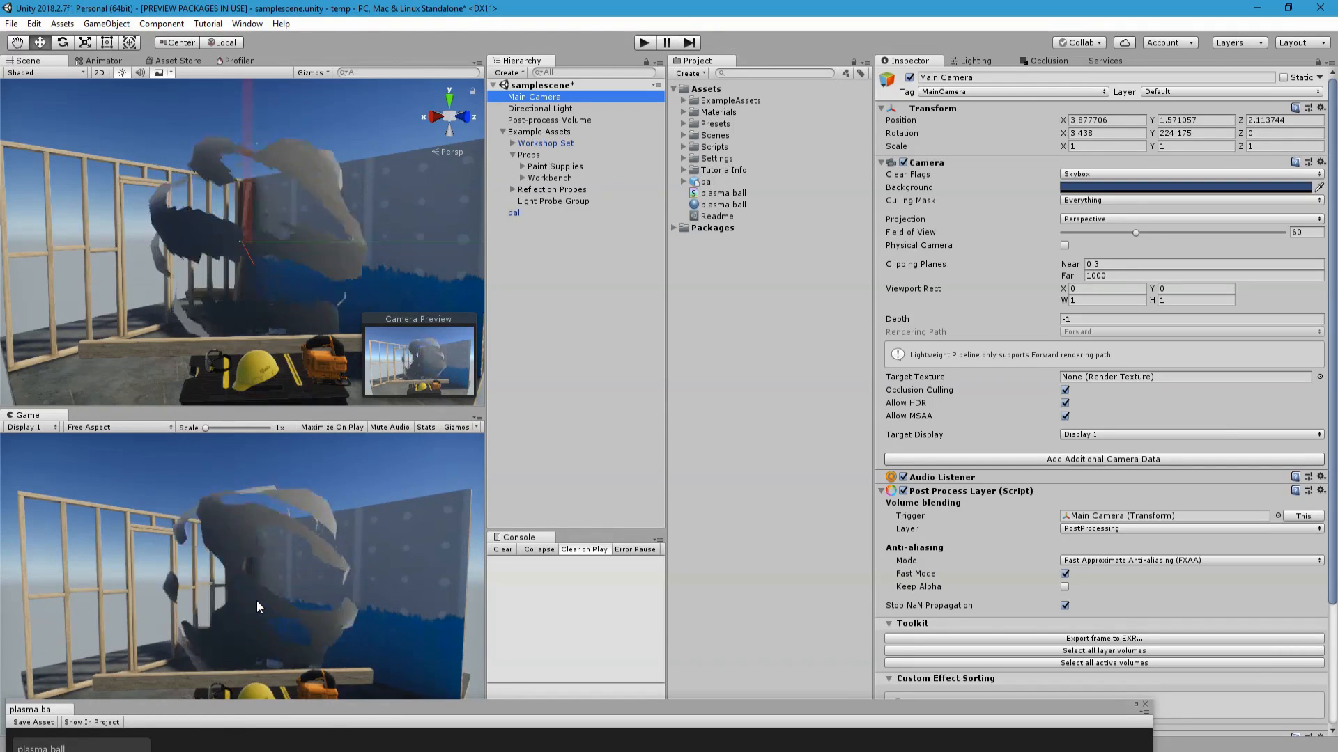
Set the alpha of the ball's plasma ball material to 1.
{"action": "left_click", "coordinate": [537, 212]}
{"action": "left_click_drag", "start_coordinate": [1176, 323], "coordinate": [1287, 328]}
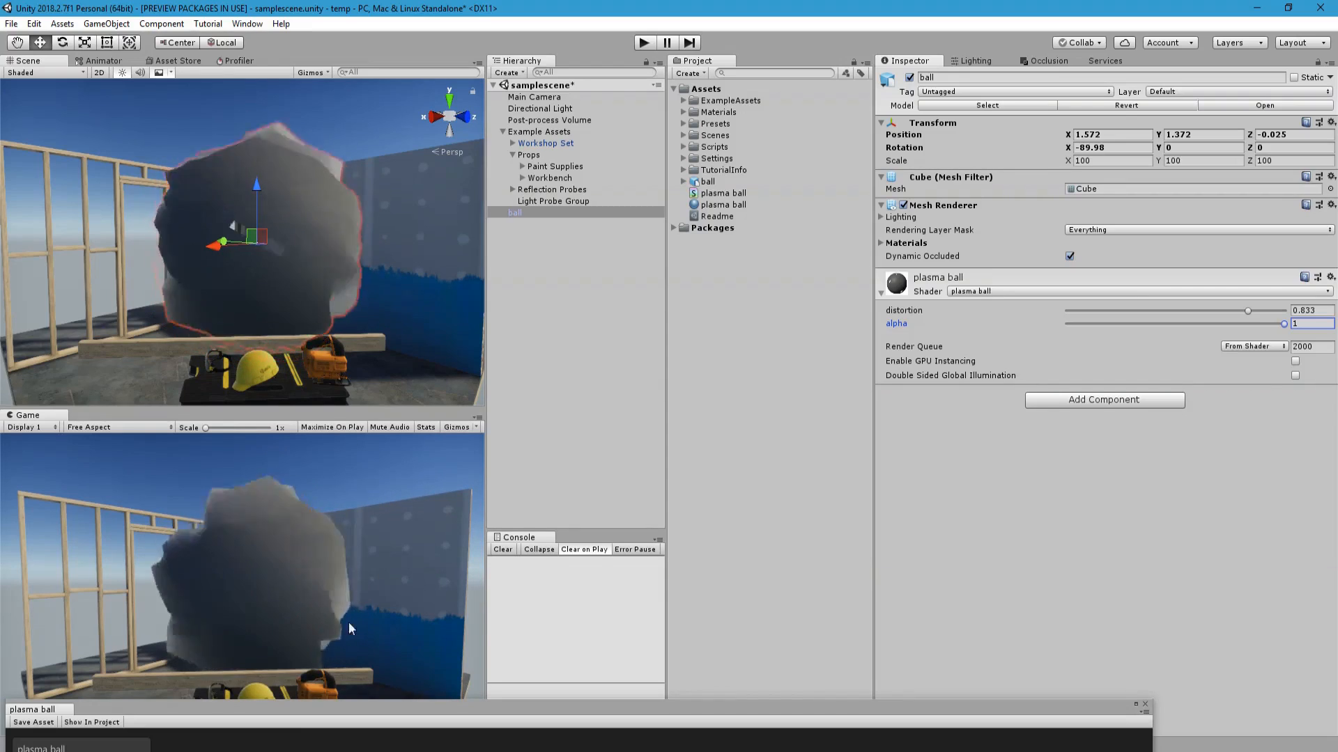
Set the alpha property's slider maximum to 1.1 in the shader graph and save the asset.
{"action": "left_click_drag", "start_coordinate": [488, 712], "coordinate": [506, 183]}
{"action": "left_click", "coordinate": [117, 383]}
{"action": "type", "text": ".1"}
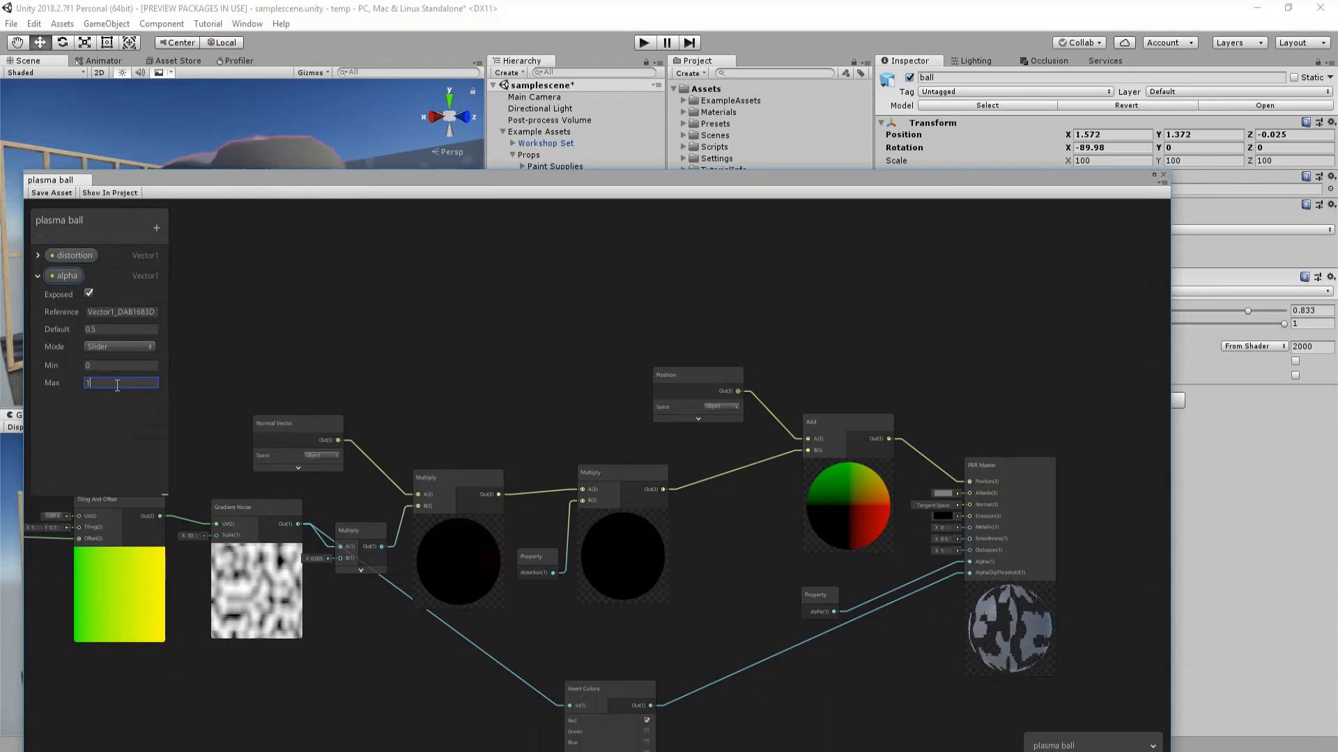
{"action": "left_click", "coordinate": [50, 196]}
Clear space in the graph by moving the distortion nodes up, Invert Colors down, and the alpha property node below the PBR Master's inputs.
{"action": "left_click_drag", "start_coordinate": [391, 181], "coordinate": [409, 31]}
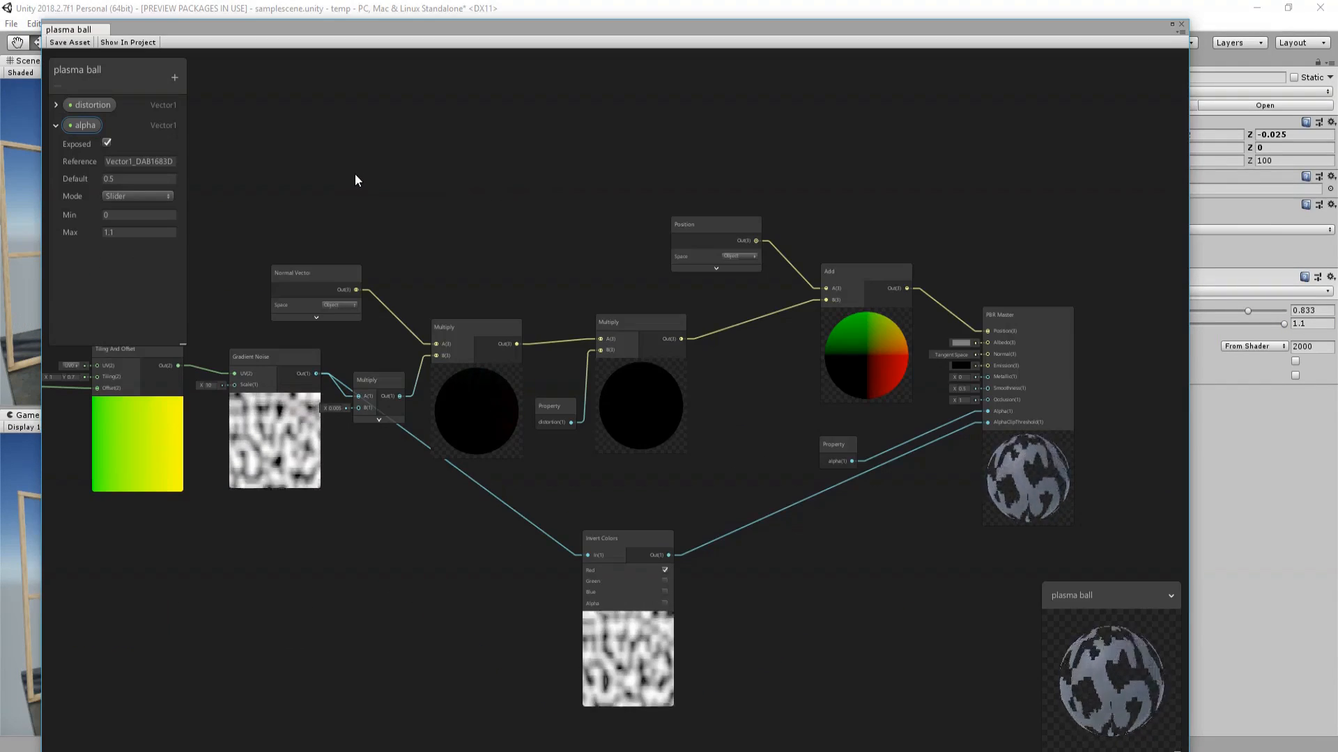
{"action": "left_click_drag", "start_coordinate": [338, 168], "coordinate": [850, 386]}
{"action": "left_click_drag", "start_coordinate": [649, 350], "coordinate": [651, 124]}
{"action": "left_click_drag", "start_coordinate": [557, 409], "coordinate": [558, 183]}
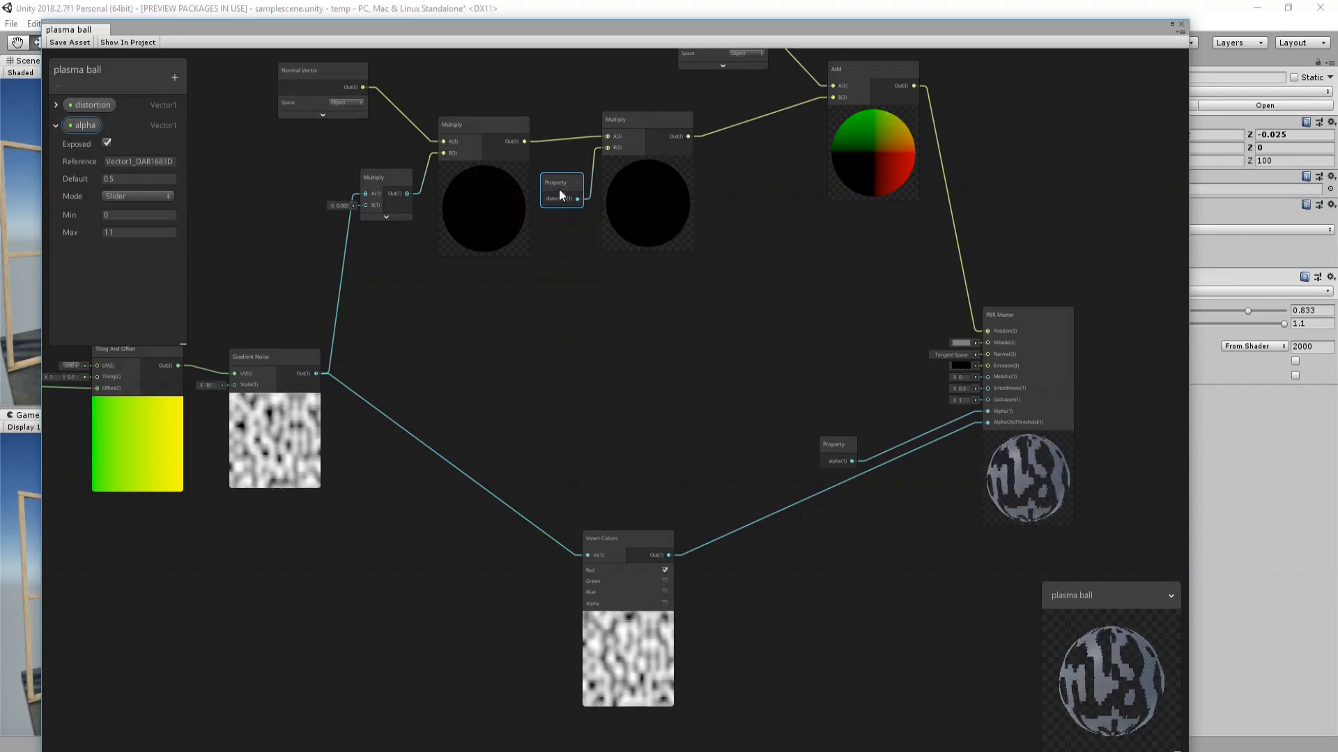
{"action": "left_click_drag", "start_coordinate": [628, 545], "coordinate": [605, 679]}
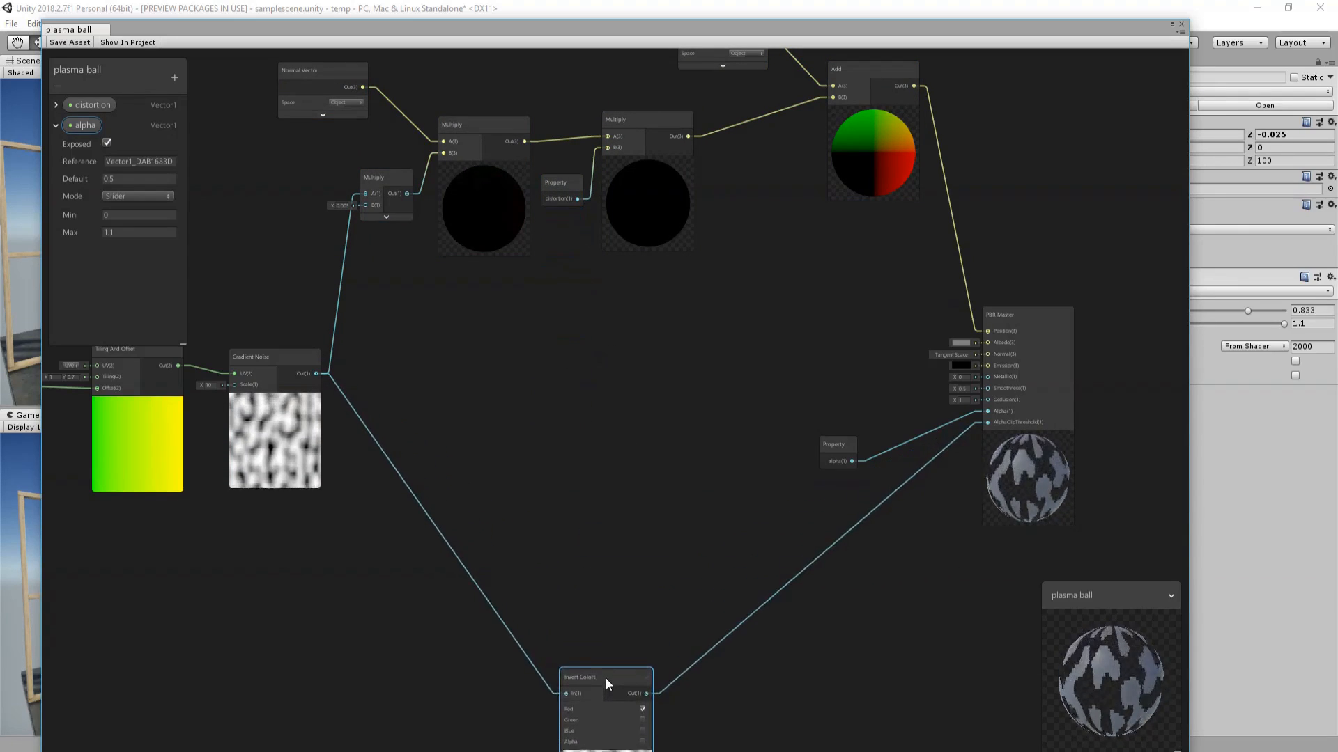
{"action": "left_click_drag", "start_coordinate": [938, 480], "coordinate": [943, 540]}
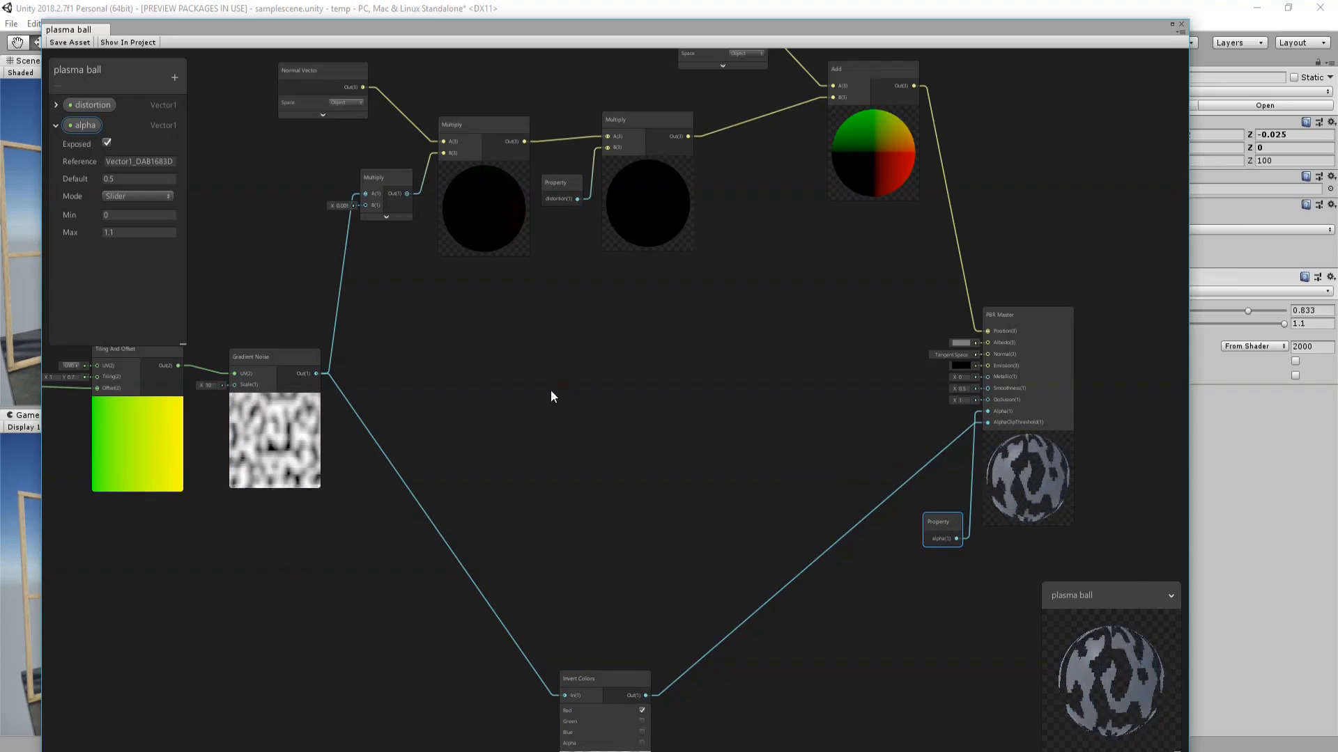
Add a Color property named emission and connect it to the PBR Master's Emission input.
{"action": "left_click", "coordinate": [180, 82]}
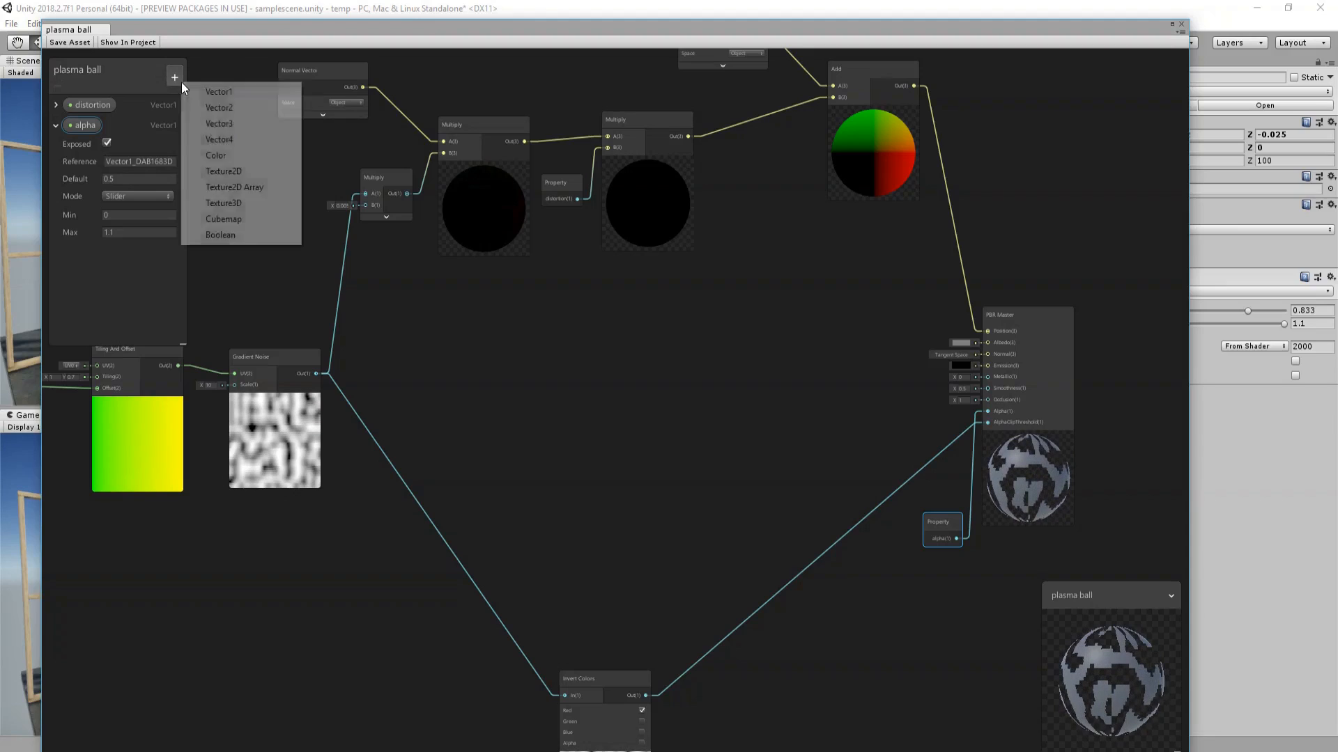
{"action": "left_click", "coordinate": [208, 158]}
{"action": "type", "text": "emission"}
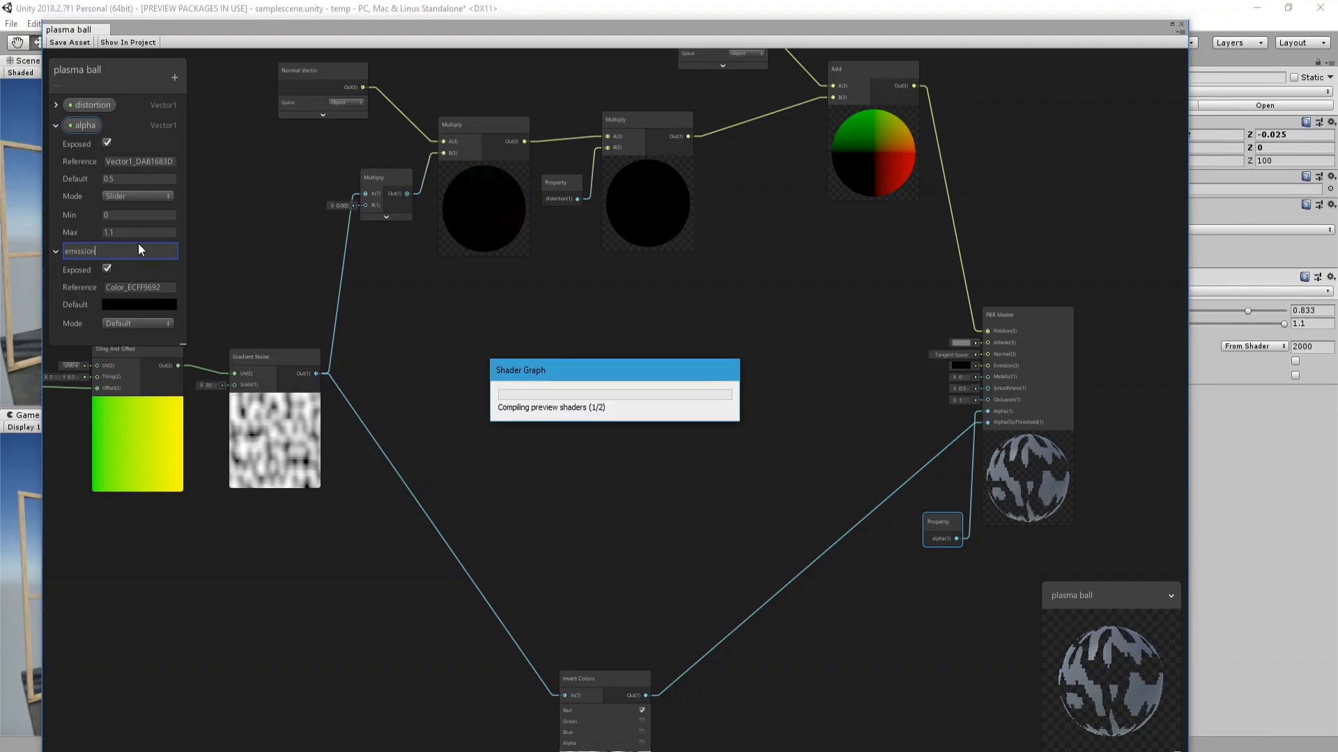
{"action": "key", "text": "Return"}
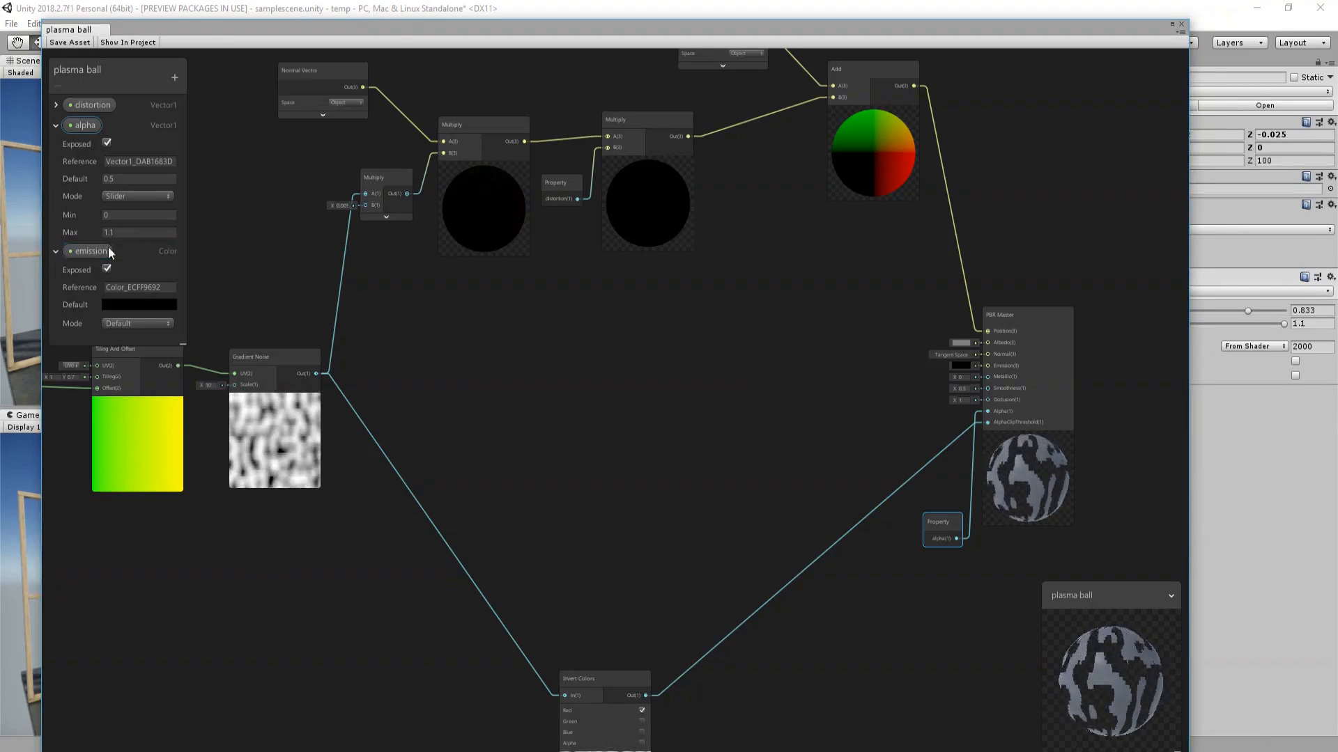
{"action": "left_click_drag", "start_coordinate": [934, 411], "coordinate": [927, 377]}
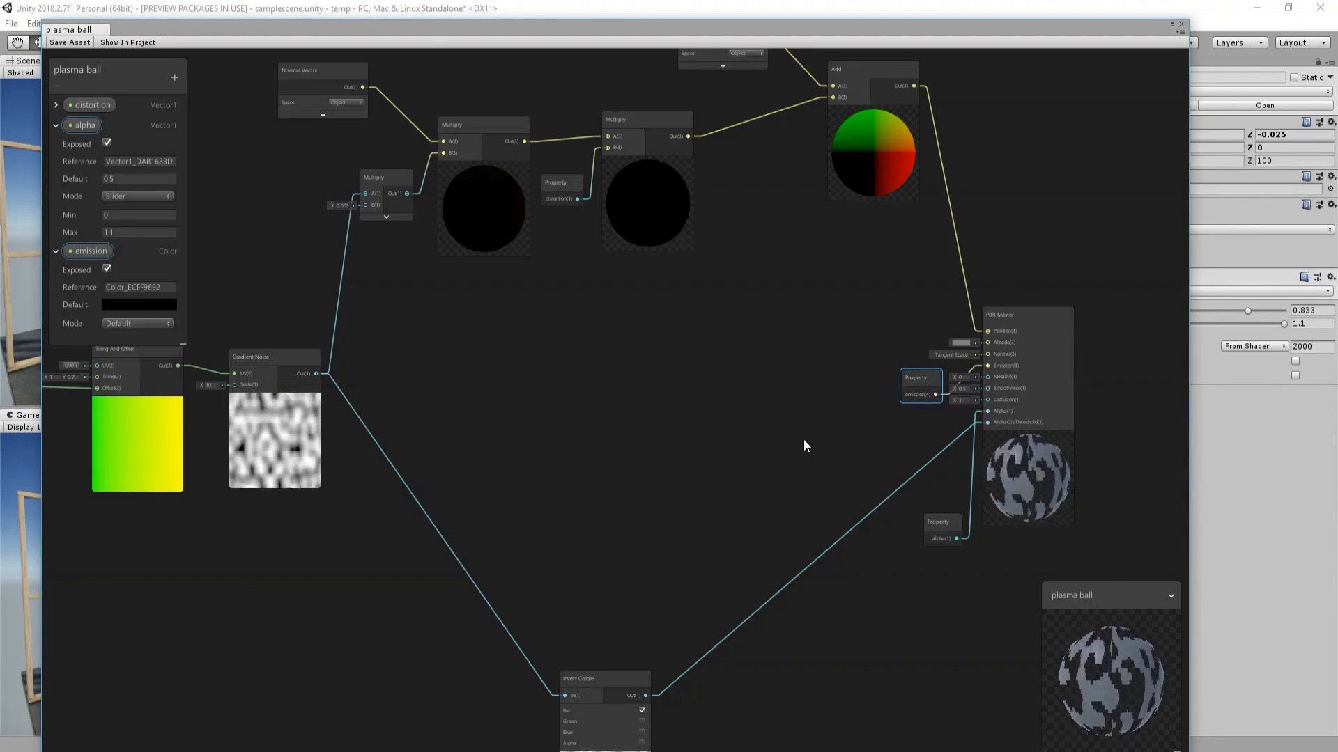
Collapse the alpha and emission property details, then add a Texture2D property named texture and place it in the graph.
{"action": "left_click", "coordinate": [56, 250]}
{"action": "left_click", "coordinate": [56, 126]}
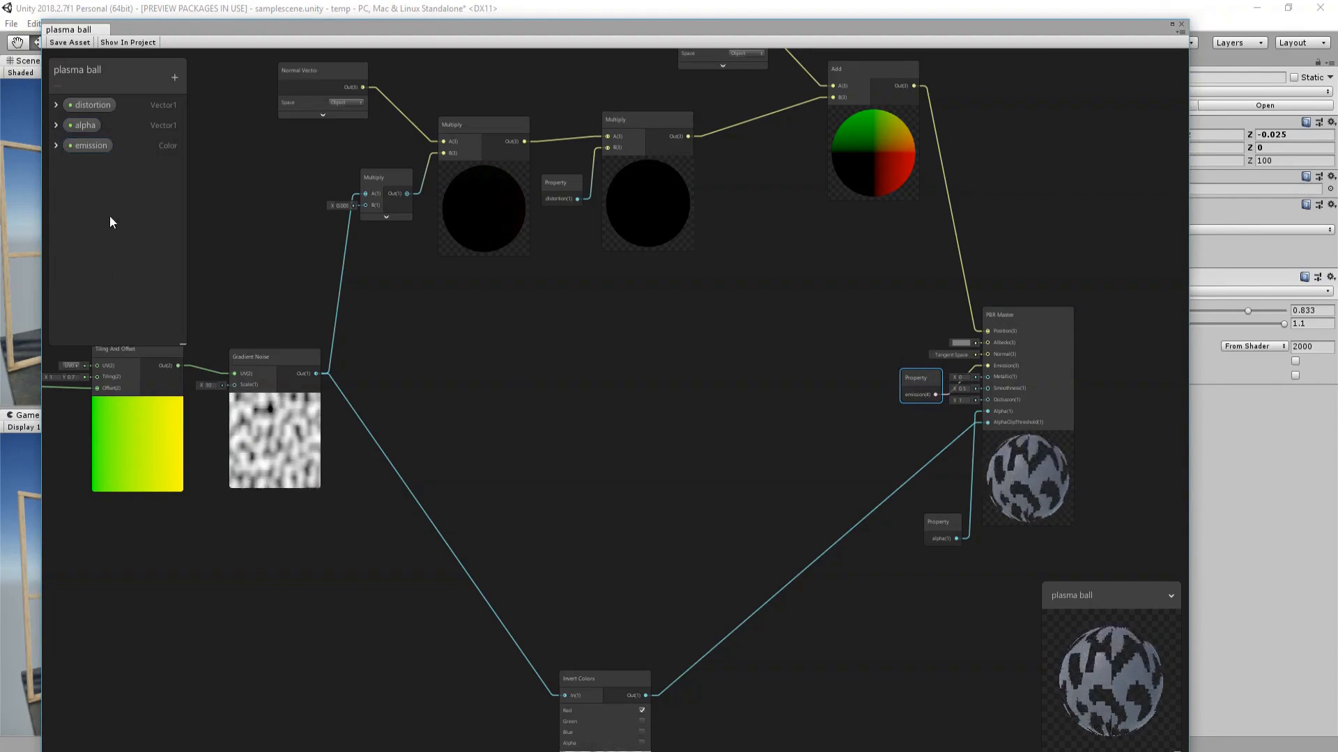
{"action": "left_click", "coordinate": [174, 74]}
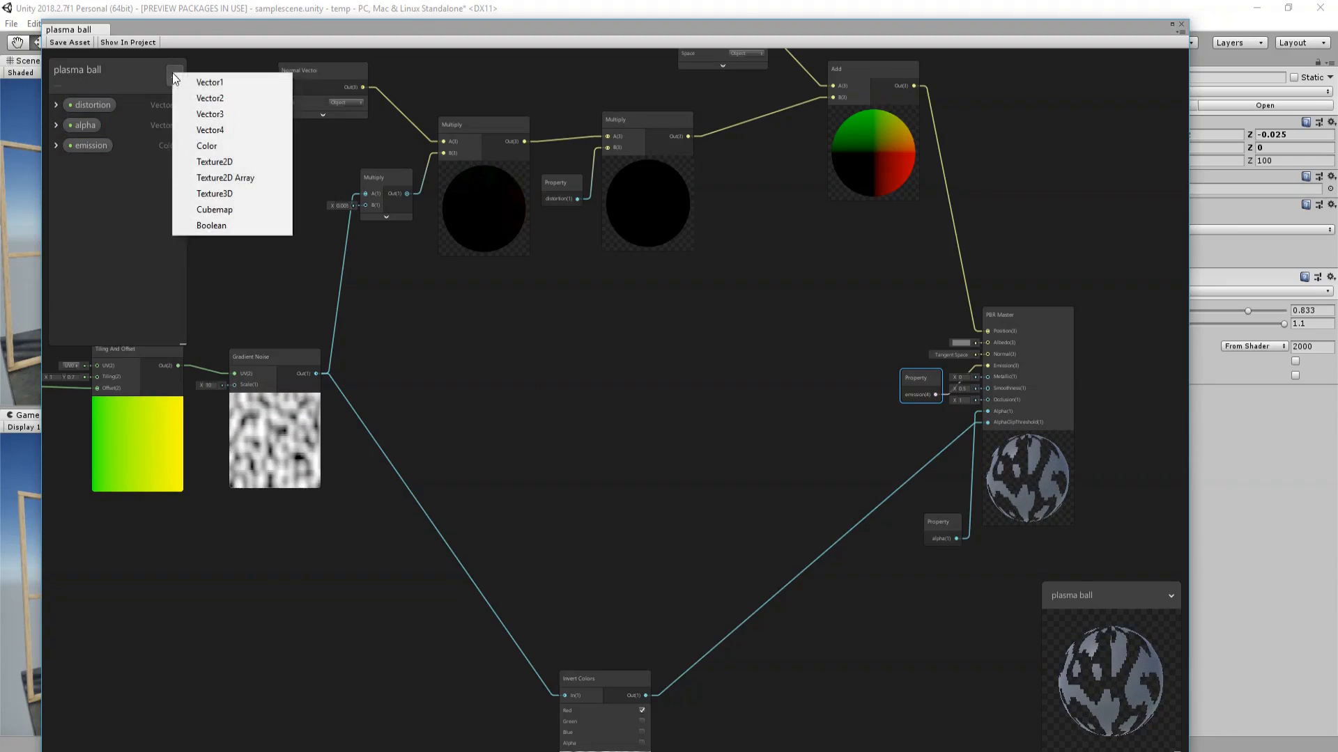
{"action": "left_click", "coordinate": [223, 160]}
{"action": "type", "text": "texture"}
{"action": "key", "text": "Return"}
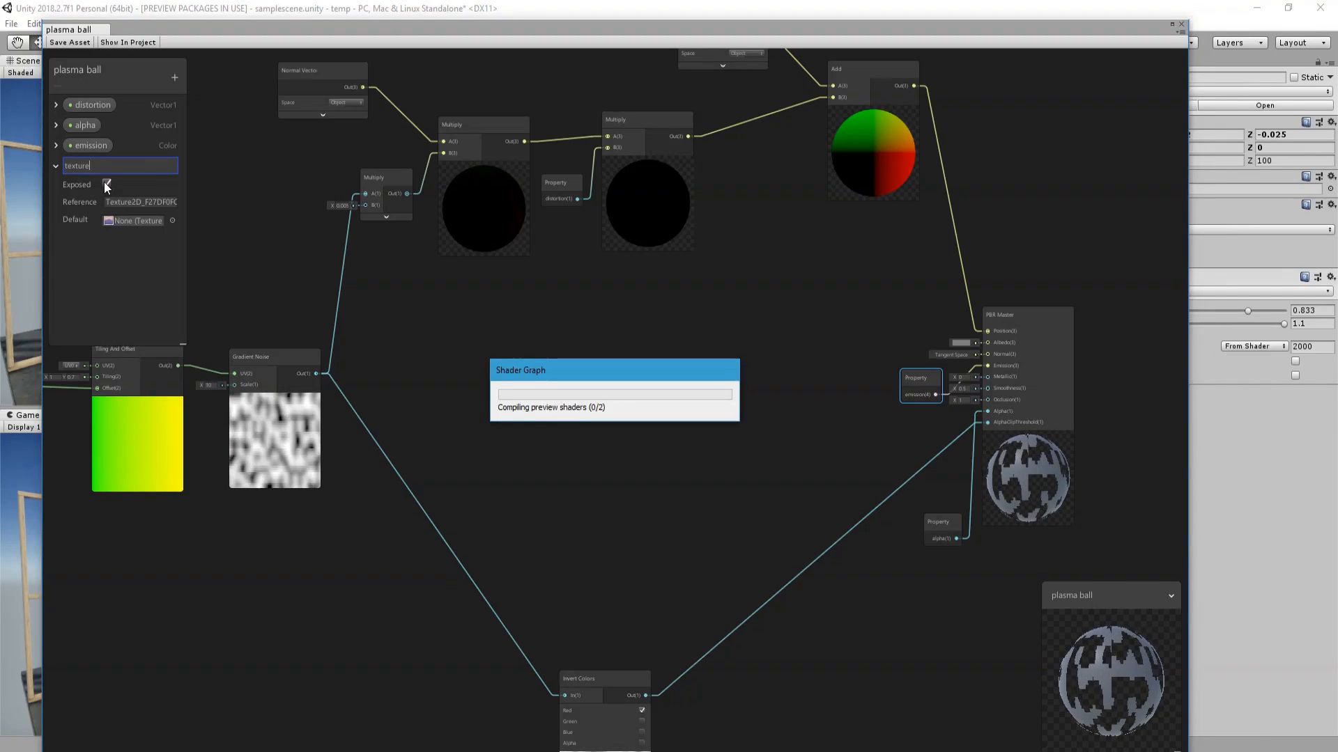
{"action": "left_click_drag", "start_coordinate": [91, 167], "coordinate": [357, 245]}
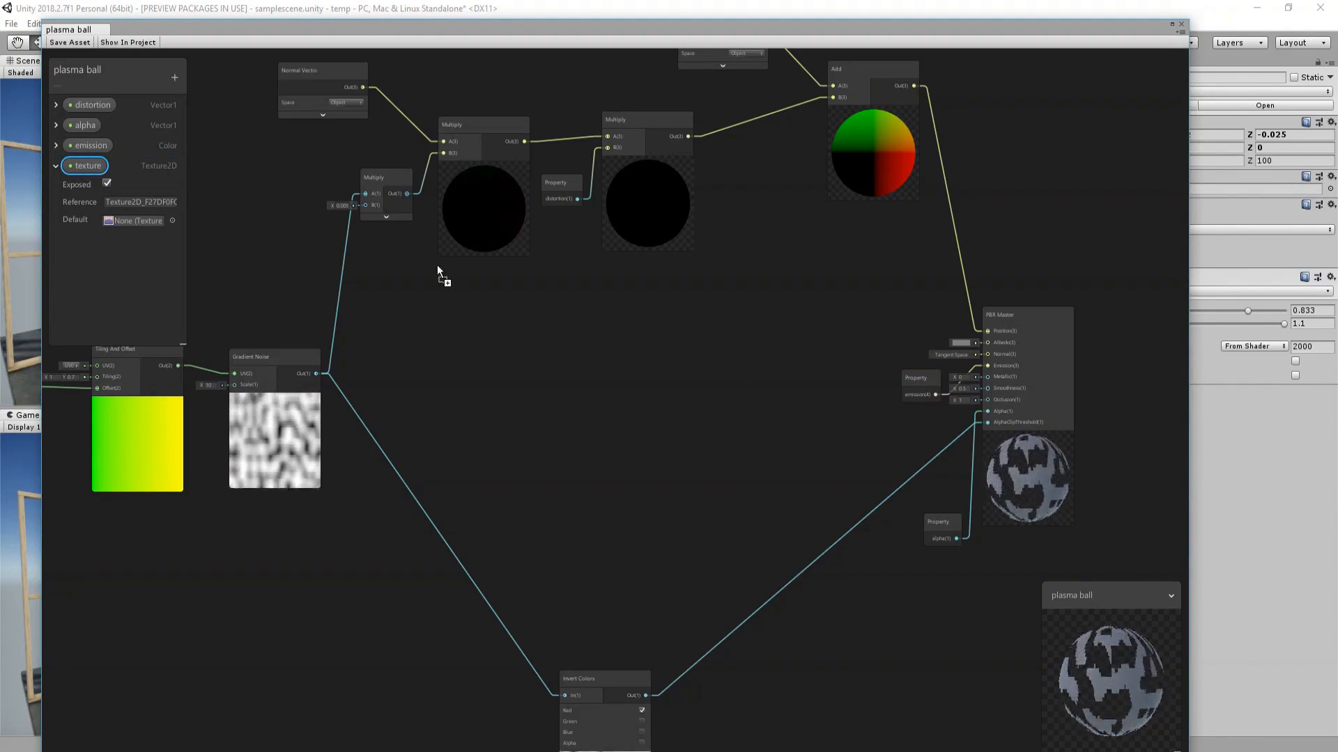
{"action": "left_click_drag", "start_coordinate": [774, 311], "coordinate": [694, 318]}
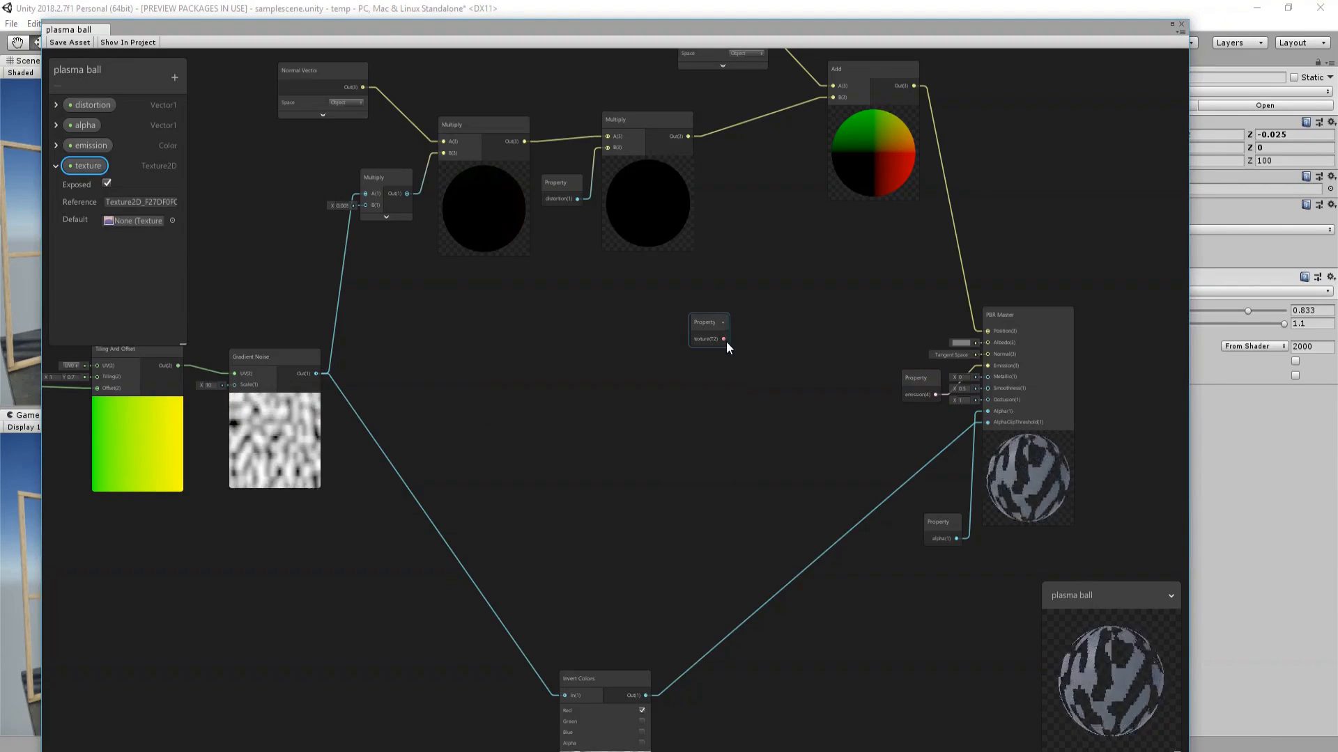
Add a Sample Texture 2D node fed by the texture property and connect its RGBA output to the PBR Master's Albedo.
{"action": "key", "text": "space"}
{"action": "left_click", "coordinate": [734, 379]}
{"action": "left_click", "coordinate": [741, 368]}
{"action": "left_click", "coordinate": [739, 382]}
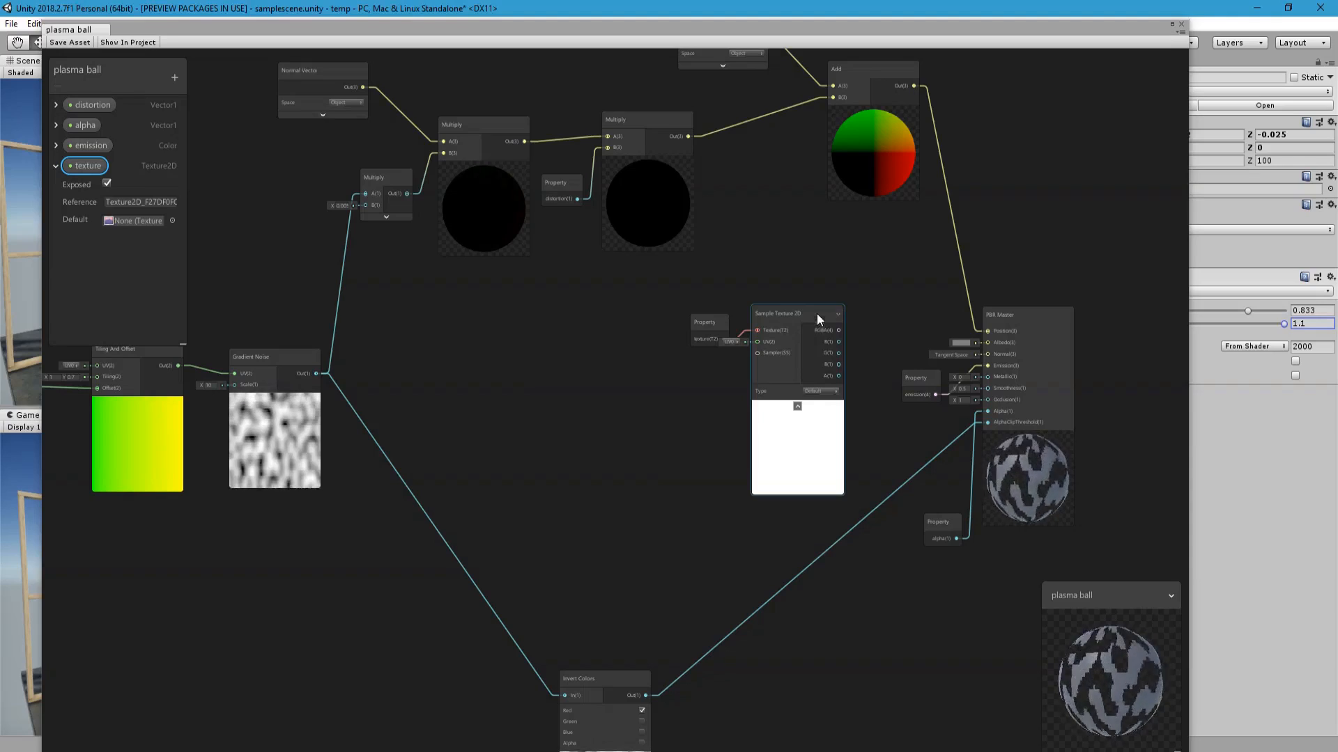
{"action": "left_click_drag", "start_coordinate": [838, 329], "coordinate": [988, 343]}
Collapse the Sample Texture 2D preview and move that node with its texture property beneath the Multiply nodes.
{"action": "left_click", "coordinate": [703, 320]}
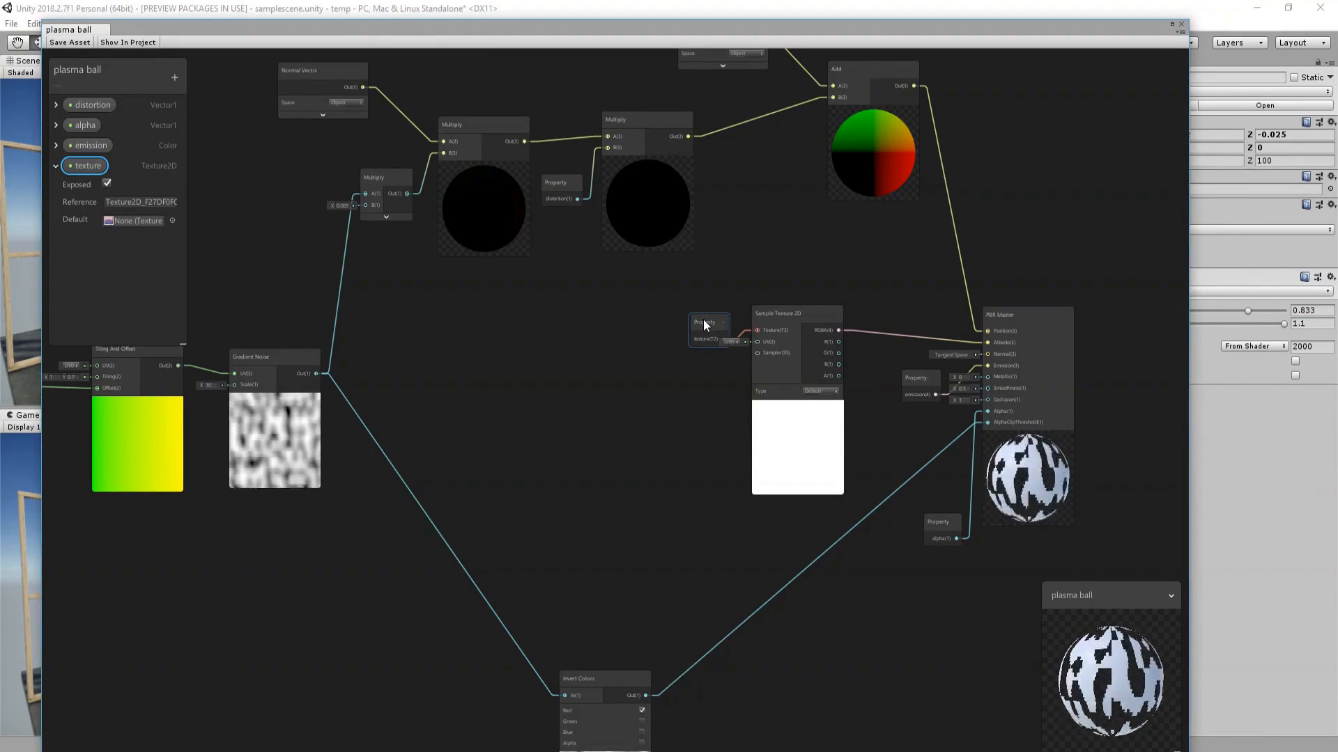
{"action": "left_click_drag", "start_coordinate": [711, 305], "coordinate": [708, 305]}
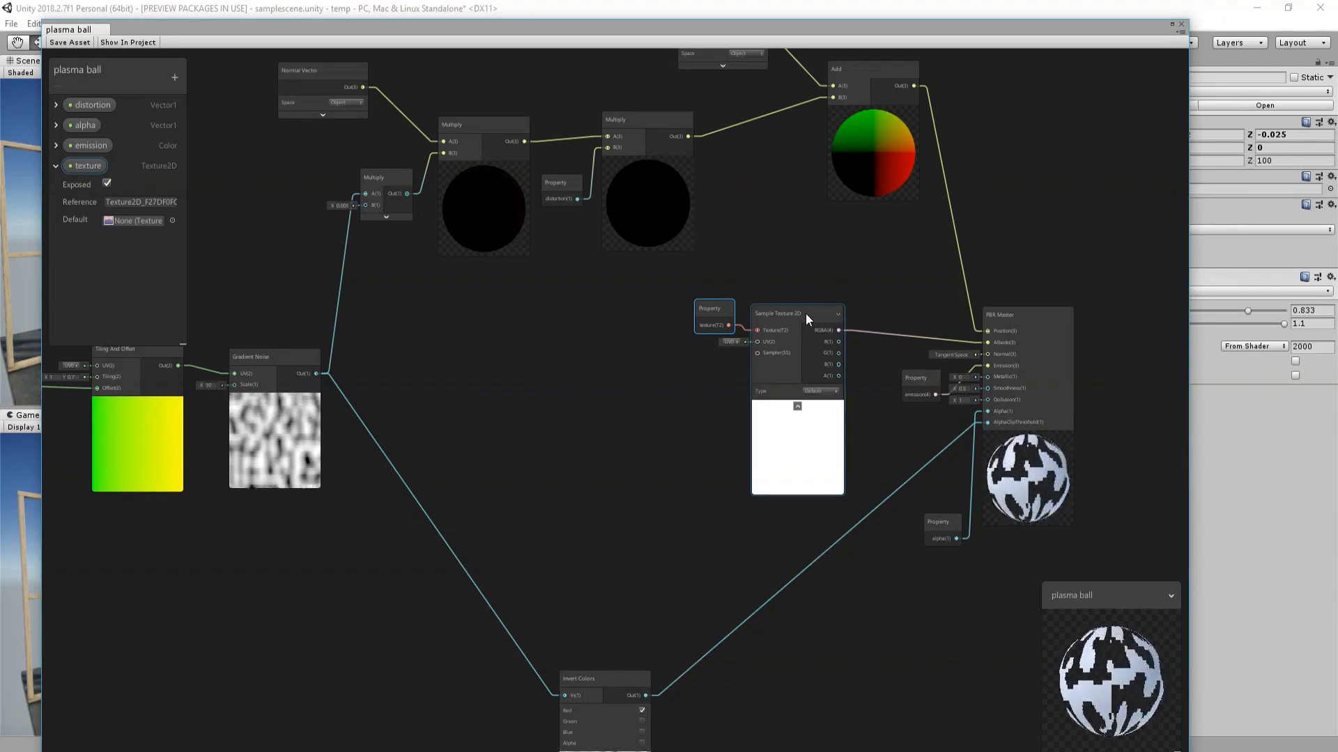
{"action": "left_click", "coordinate": [798, 407]}
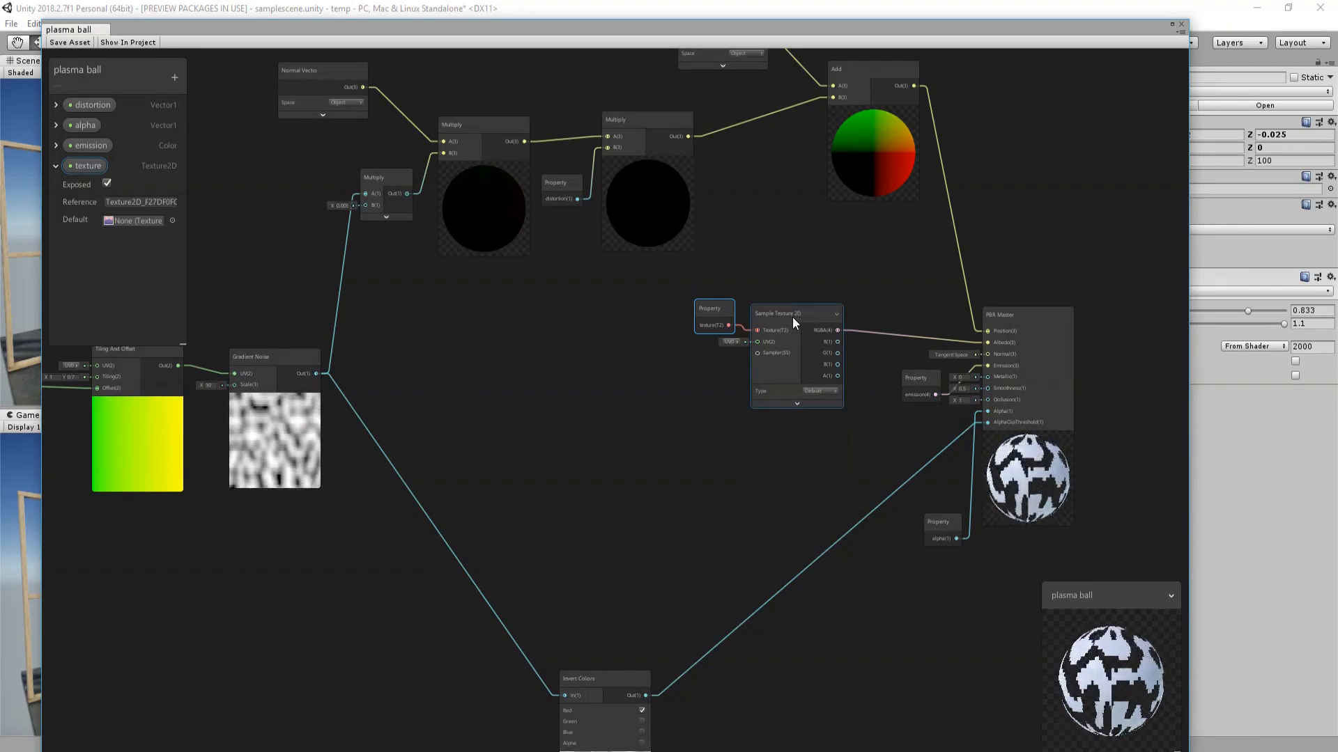
{"action": "left_click_drag", "start_coordinate": [793, 317], "coordinate": [785, 308]}
{"action": "left_click_drag", "start_coordinate": [773, 367], "coordinate": [517, 347]}
Add a Fresnel Effect node and place it below the Sample Texture 2D node.
{"action": "right_click", "coordinate": [558, 493]}
{"action": "left_click", "coordinate": [571, 500]}
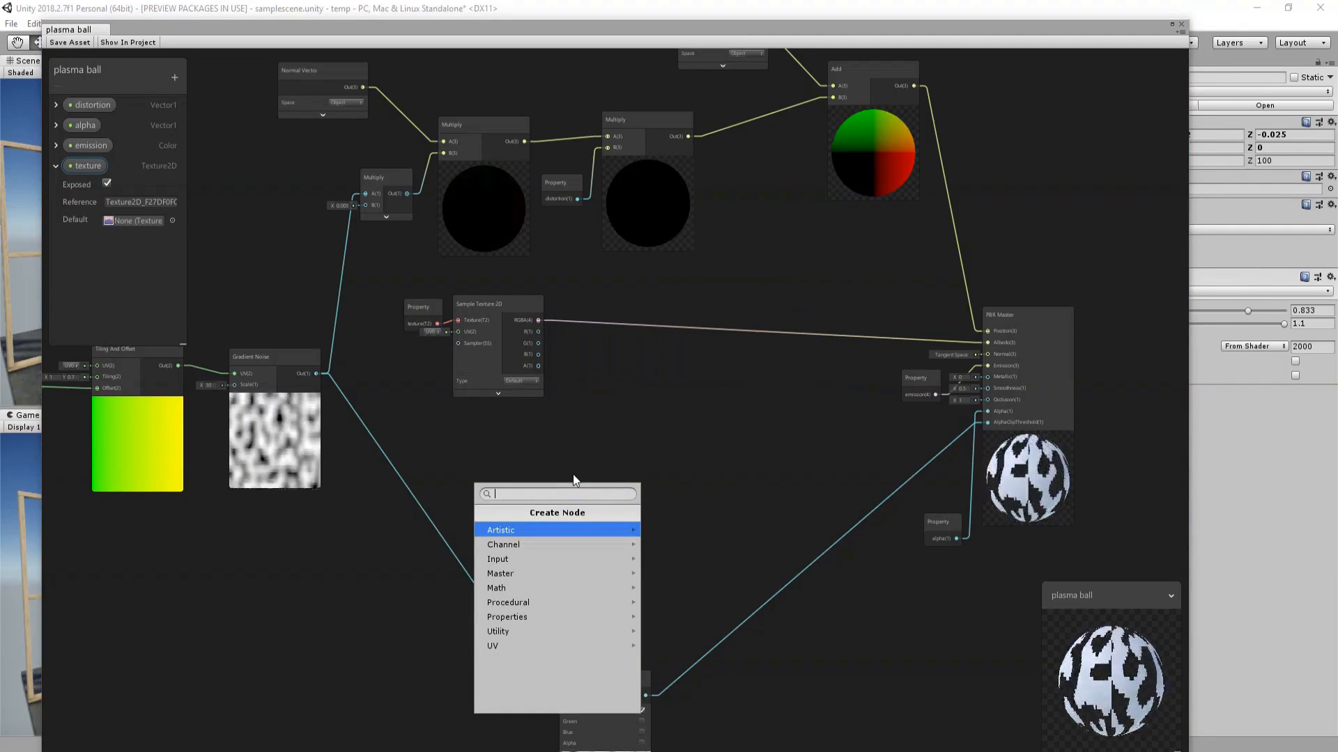
{"action": "type", "text": "fe"}
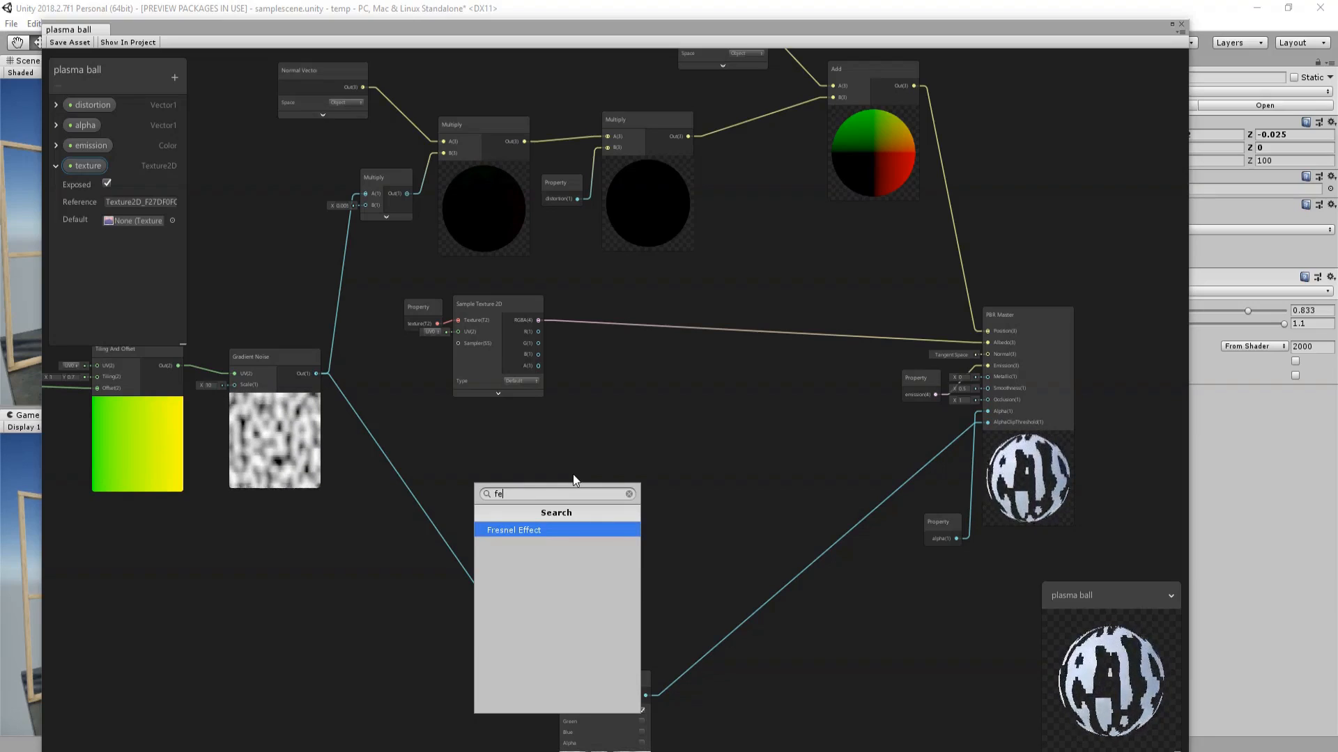
{"action": "key", "text": "Return"}
{"action": "left_click_drag", "start_coordinate": [590, 505], "coordinate": [611, 443]}
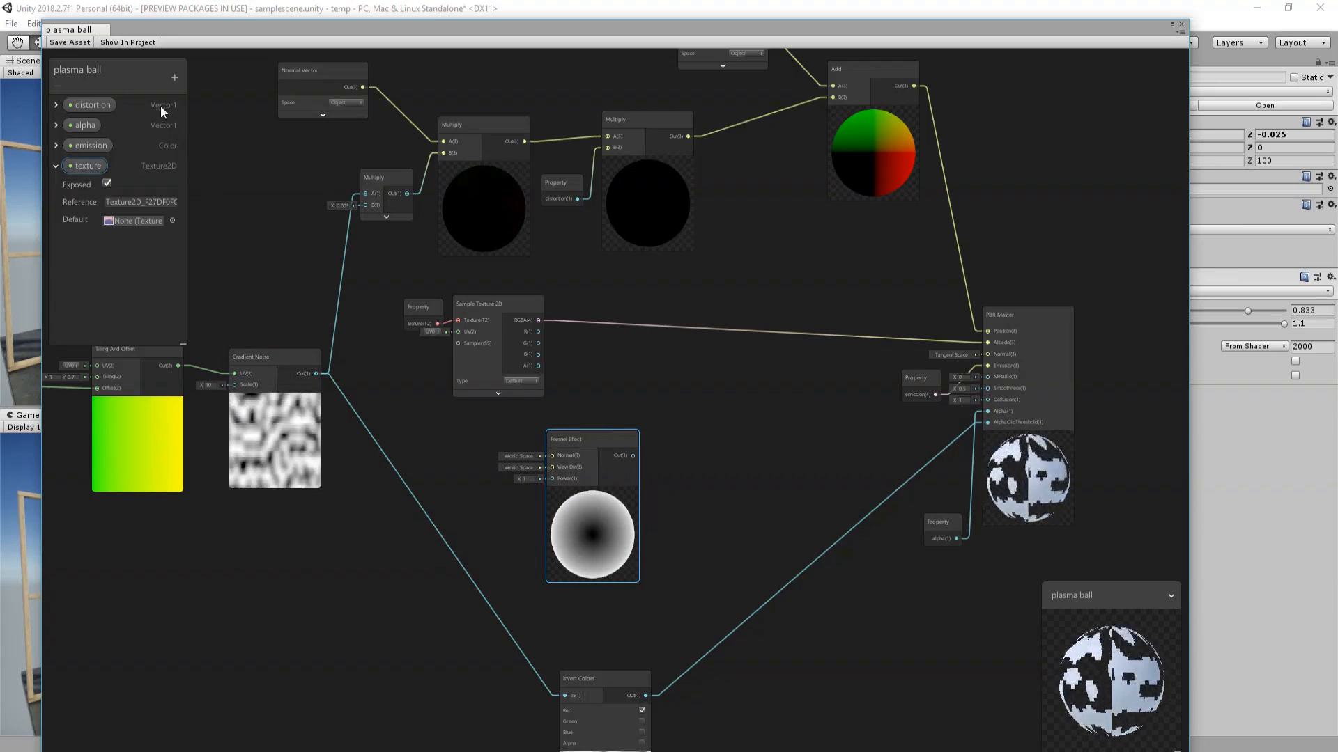
Add a Vector1 property named fresnel power and connect it to the Fresnel Effect's Power input.
{"action": "left_click", "coordinate": [174, 78]}
{"action": "left_click", "coordinate": [209, 85]}
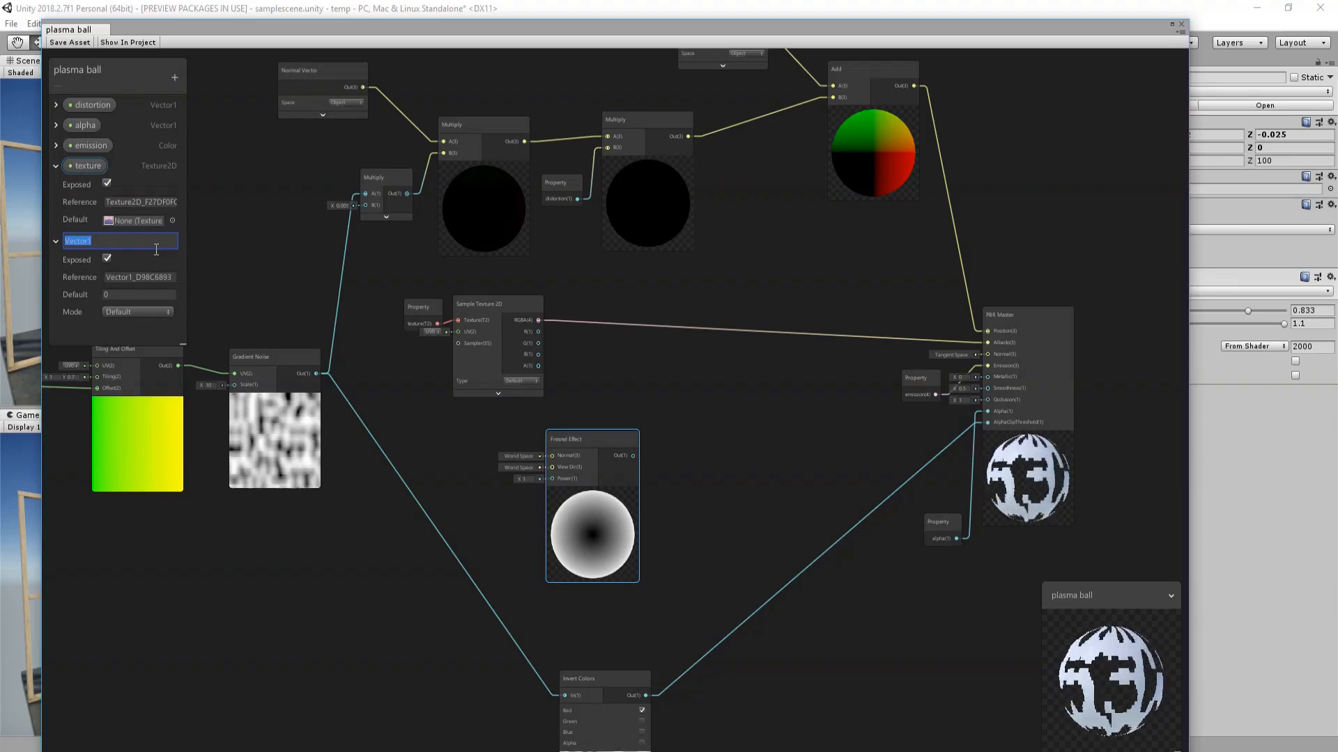
{"action": "type", "text": "fre"}
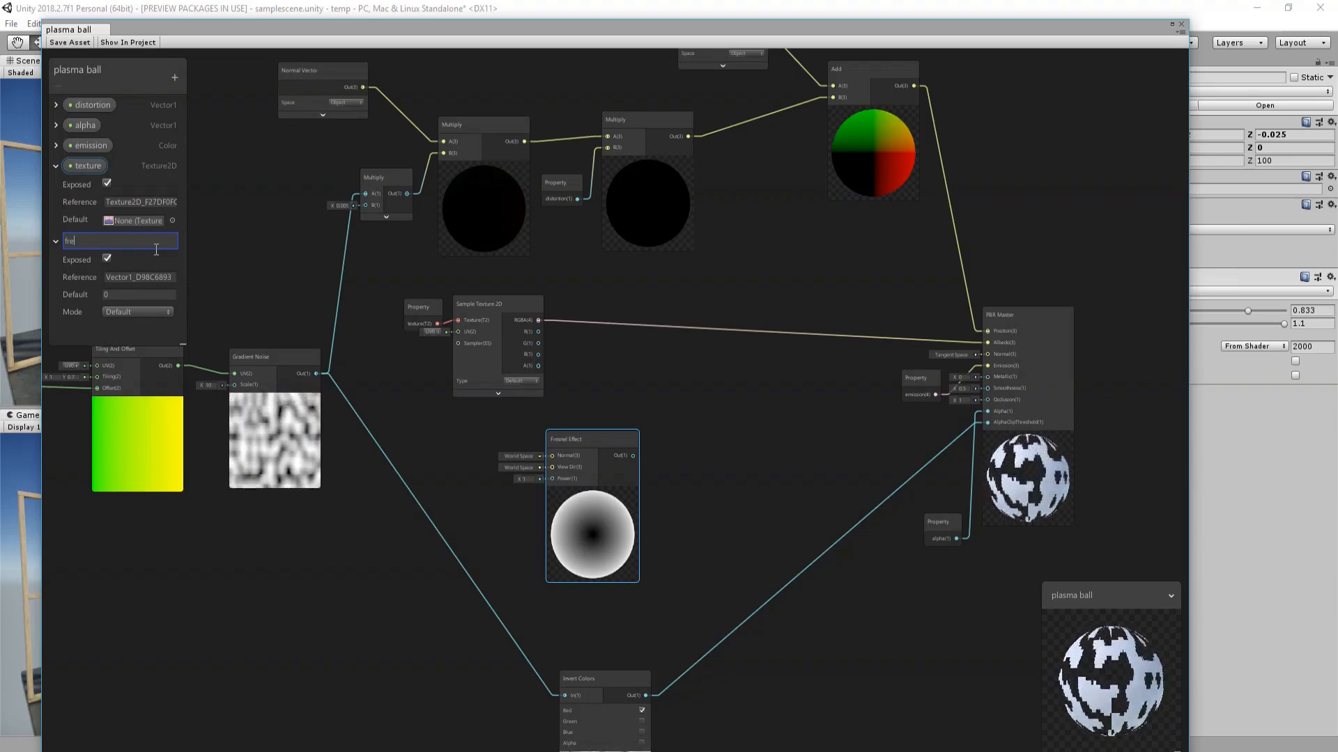
{"action": "type", "text": "snel power"}
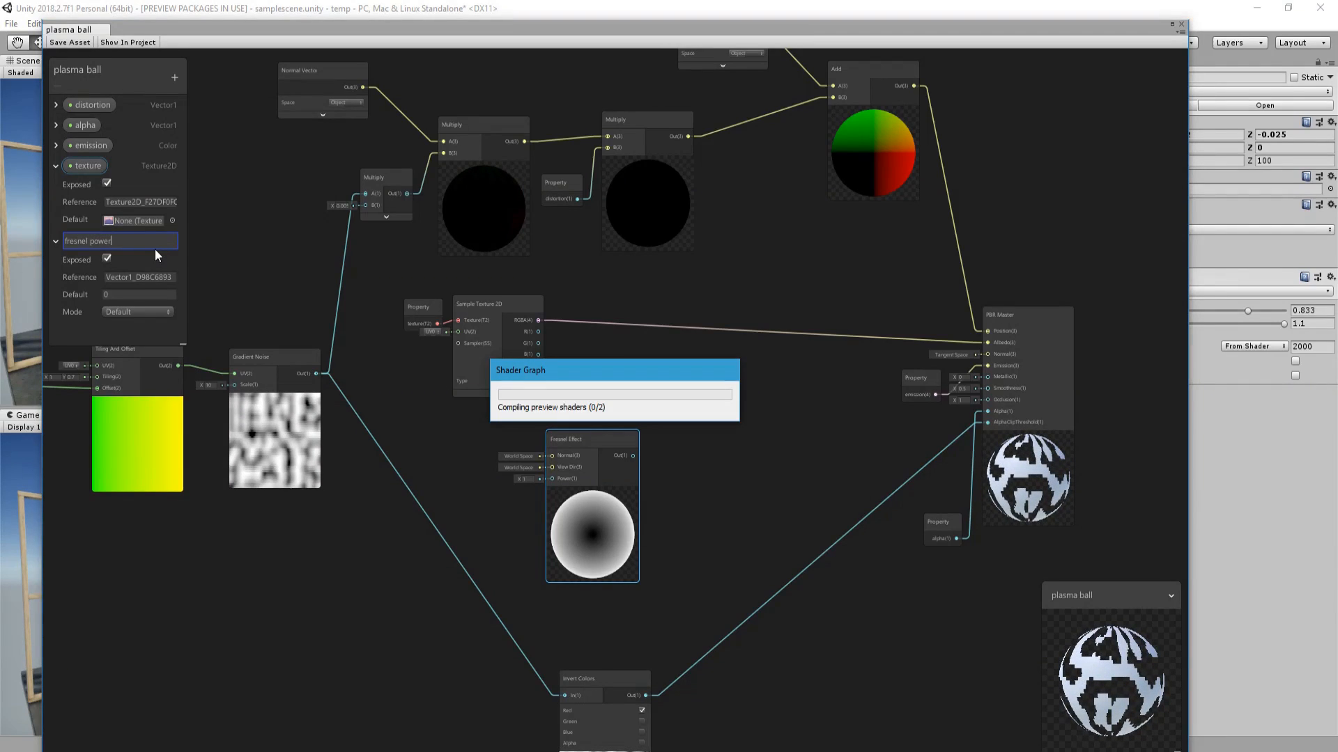
{"action": "key", "text": "Return"}
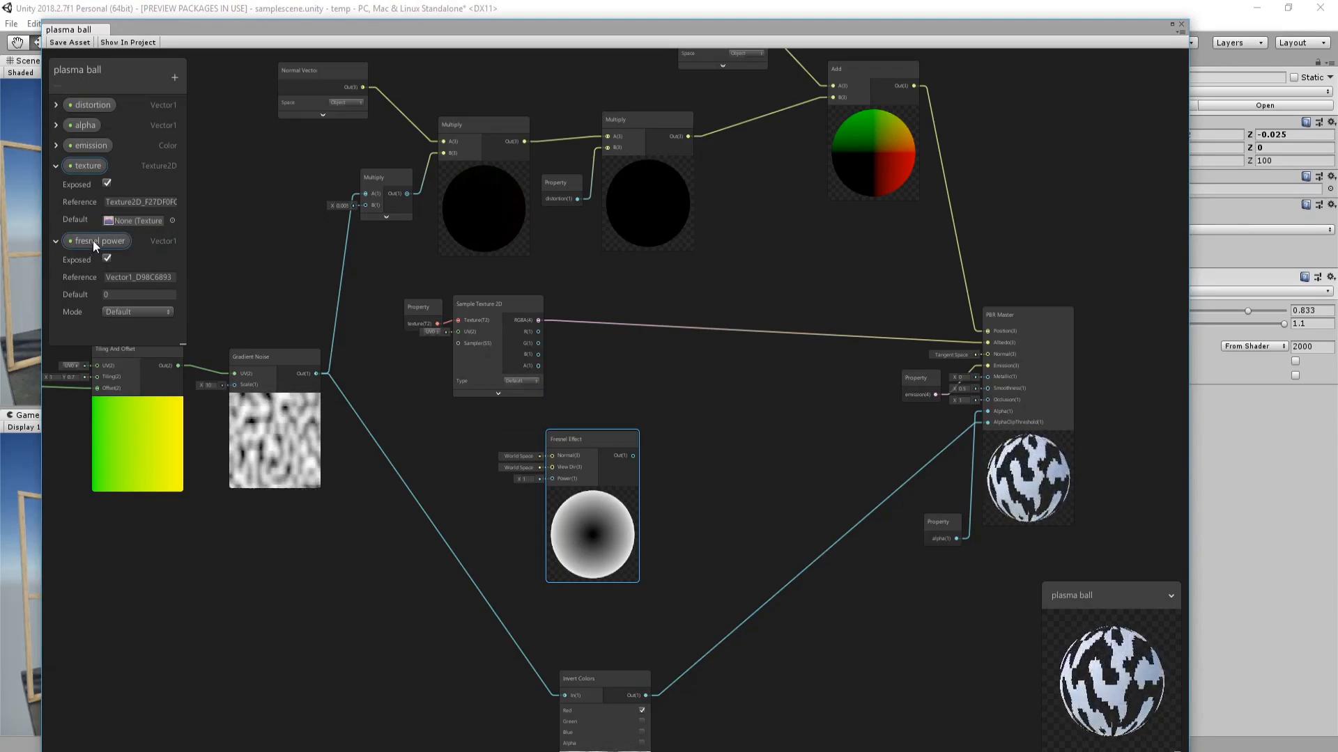
{"action": "left_click_drag", "start_coordinate": [95, 241], "coordinate": [552, 479]}
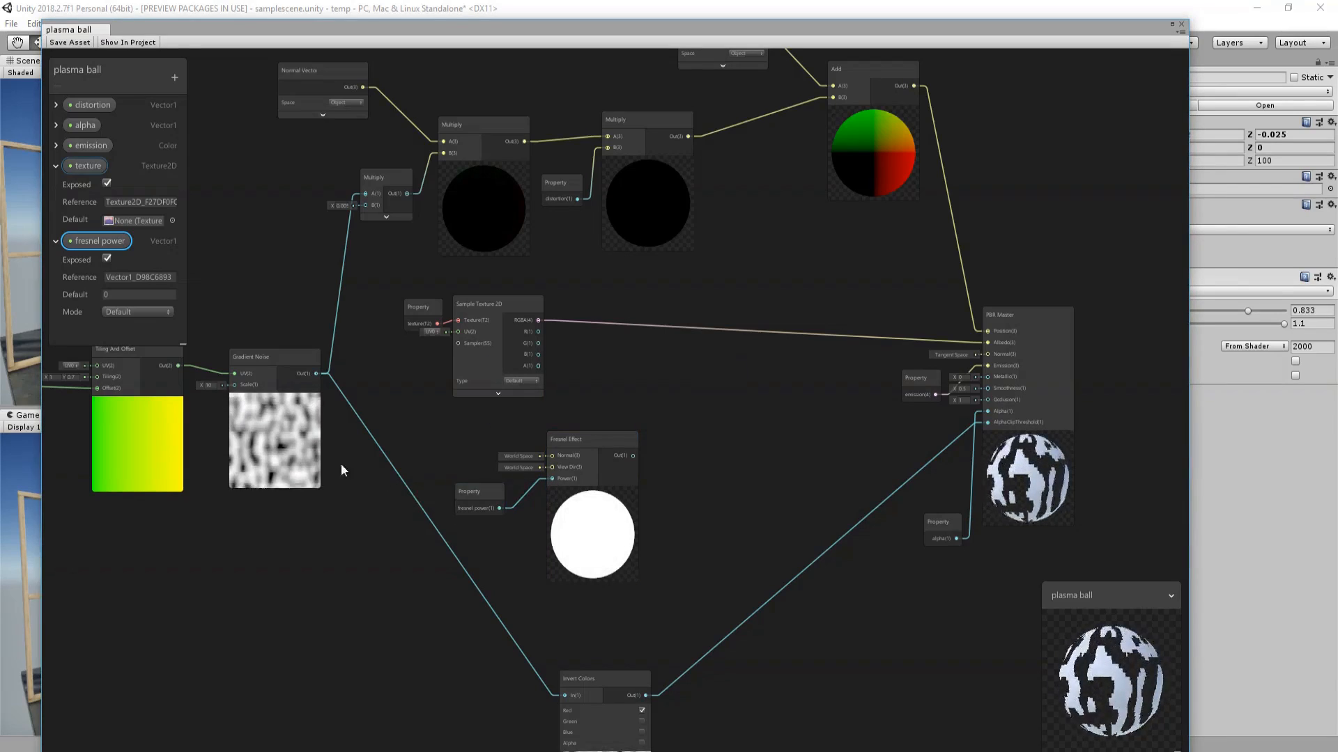
Set the fresnel power property's default to 2, then collapse the fresnel power and texture property settings.
{"action": "left_click", "coordinate": [121, 294]}
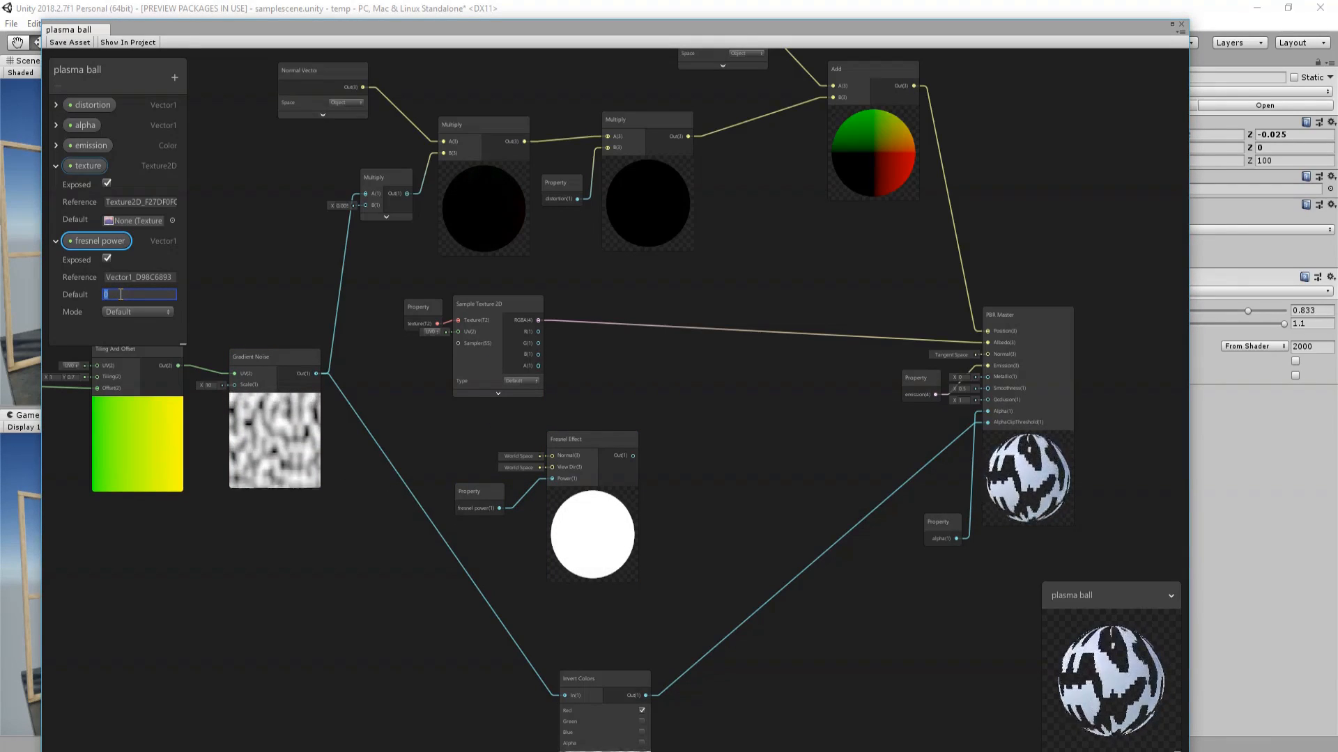
{"action": "type", "text": "1"}
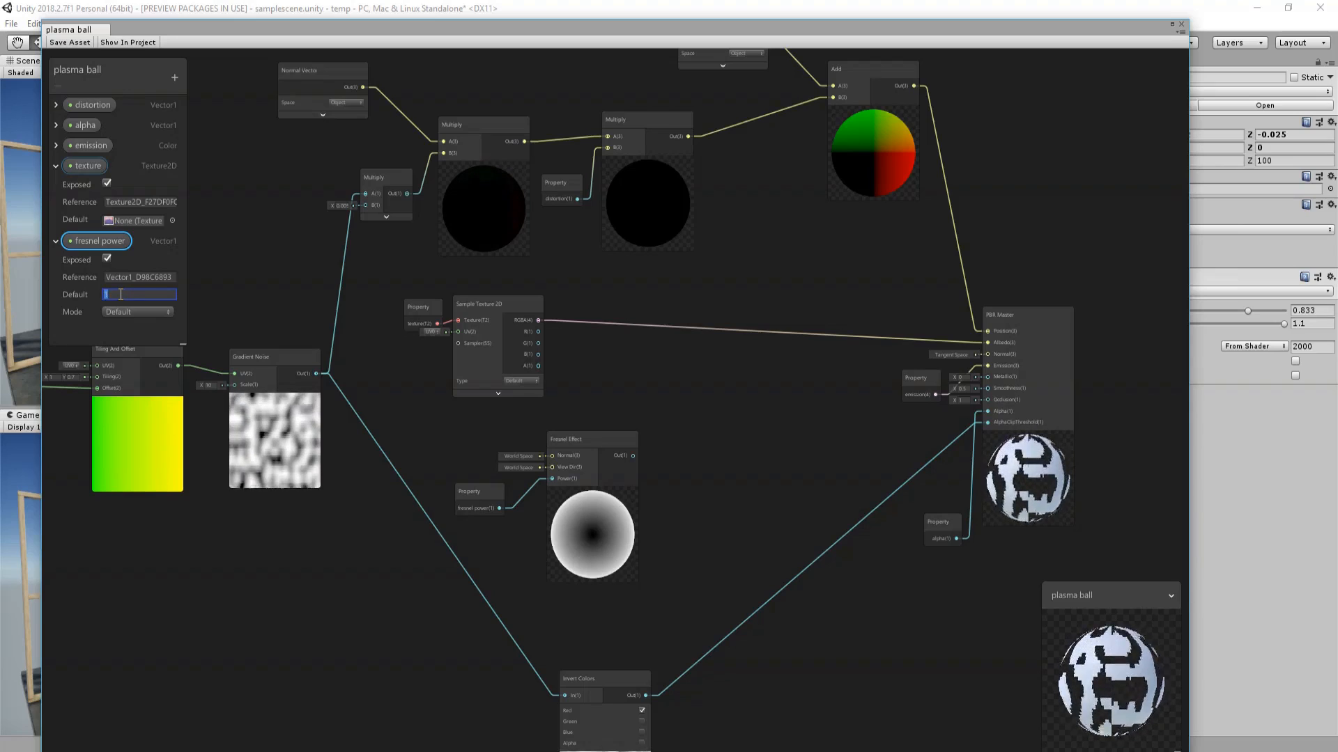
{"action": "key", "text": "BackSpace"}
{"action": "type", "text": "2"}
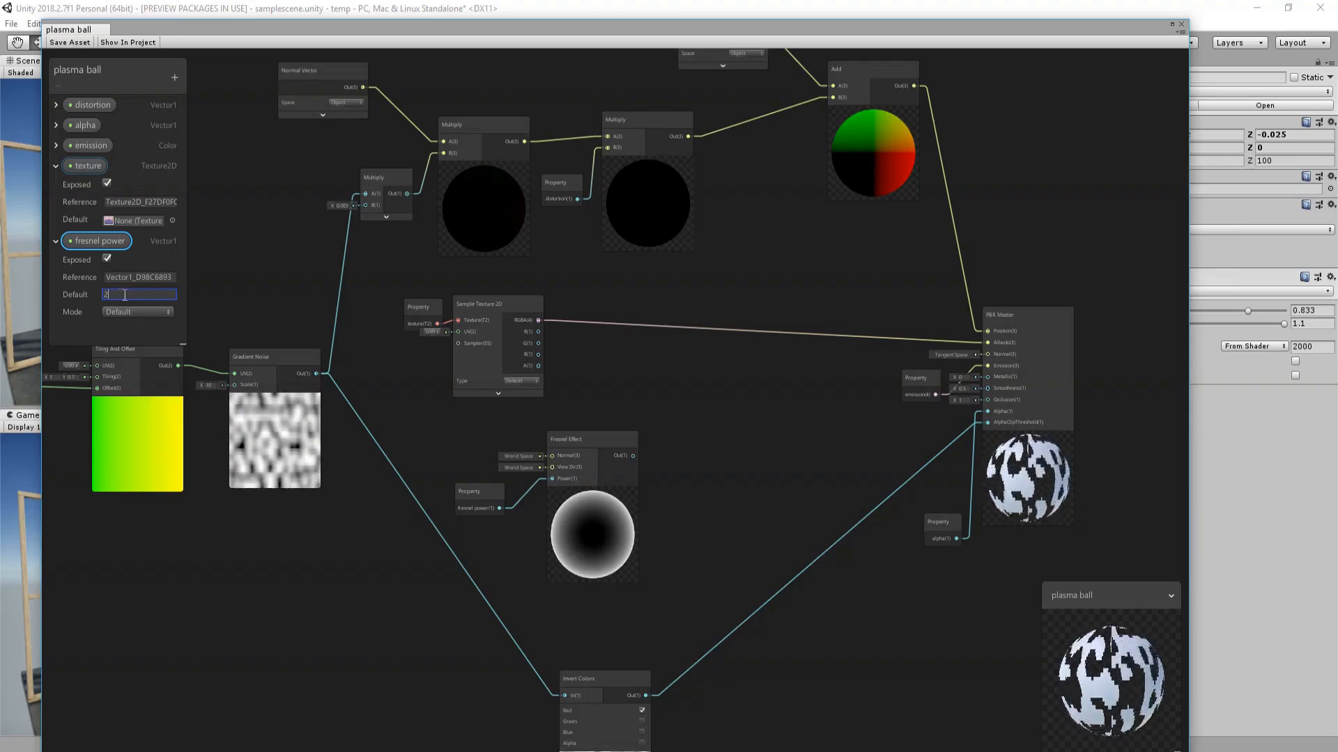
{"action": "left_click", "coordinate": [56, 241]}
{"action": "left_click", "coordinate": [56, 166]}
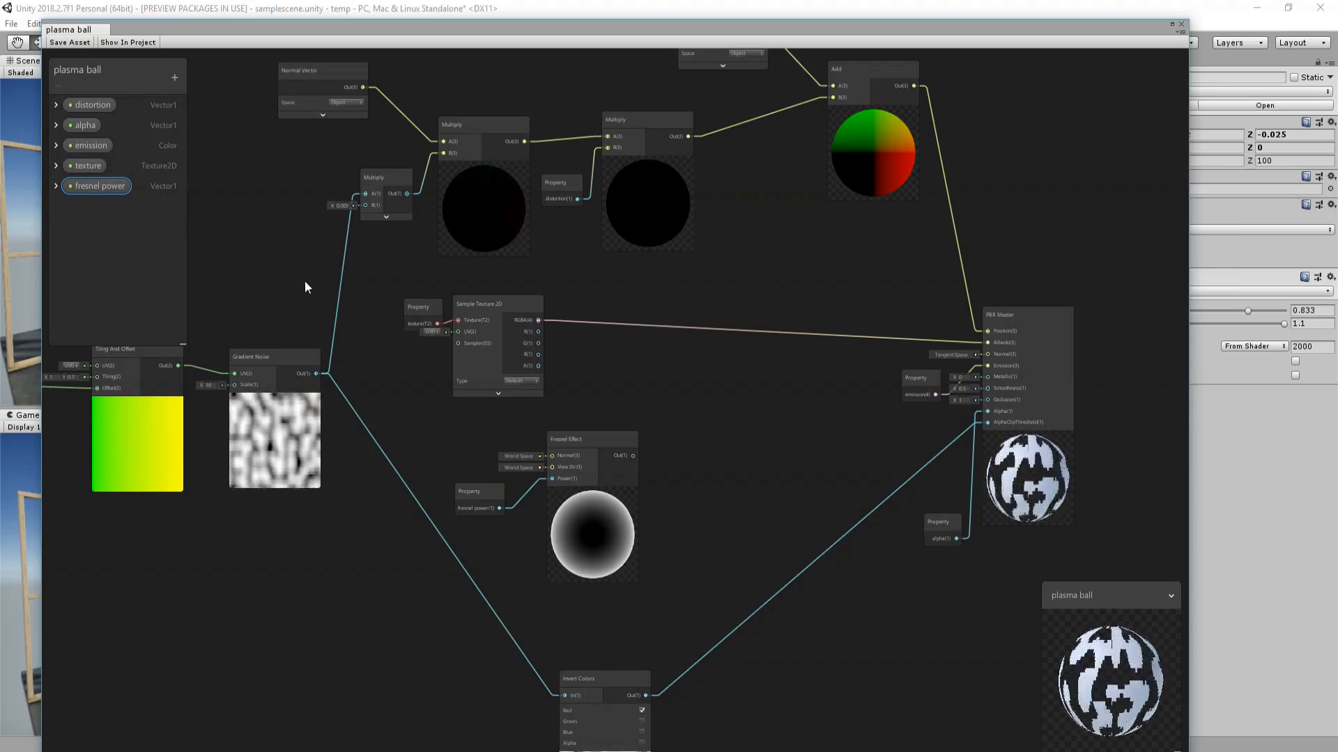
Add a Contrast node beside the Fresnel Effect node, with the Fresnel output feeding its In port.
{"action": "left_click", "coordinate": [634, 457]}
{"action": "left_click_drag", "start_coordinate": [634, 457], "coordinate": [673, 447]}
{"action": "type", "text": "contr"}
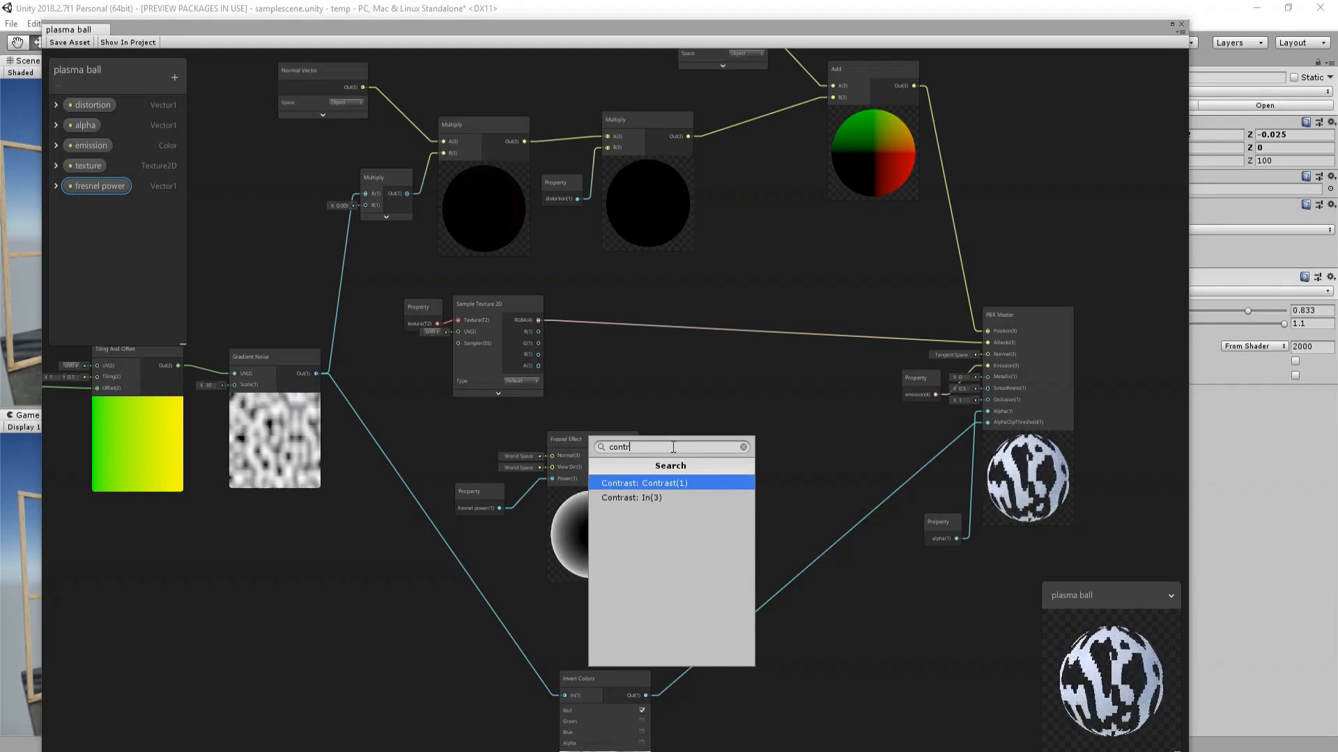
{"action": "key", "text": "Return"}
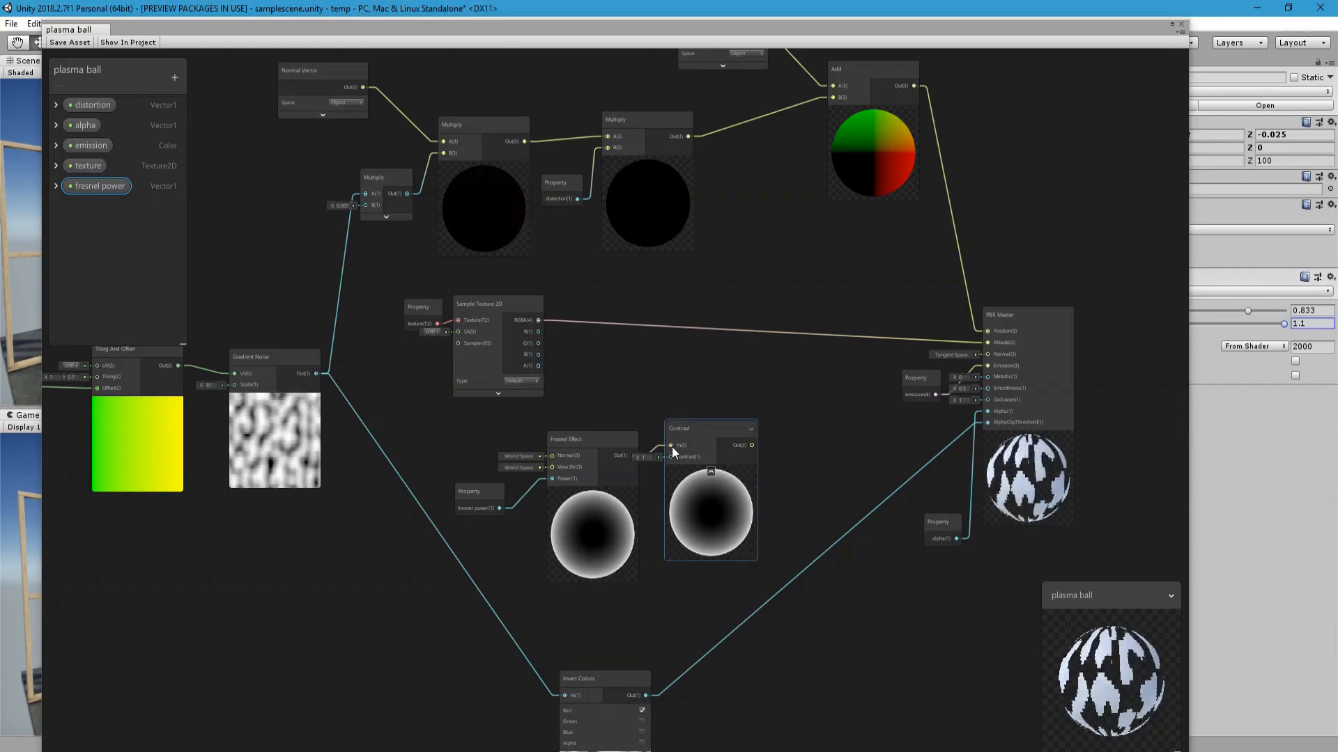
{"action": "left_click", "coordinate": [717, 429]}
Add a Vector1 property named fersnel contrast to the blackboard.
{"action": "left_click", "coordinate": [175, 77]}
{"action": "left_click", "coordinate": [197, 85]}
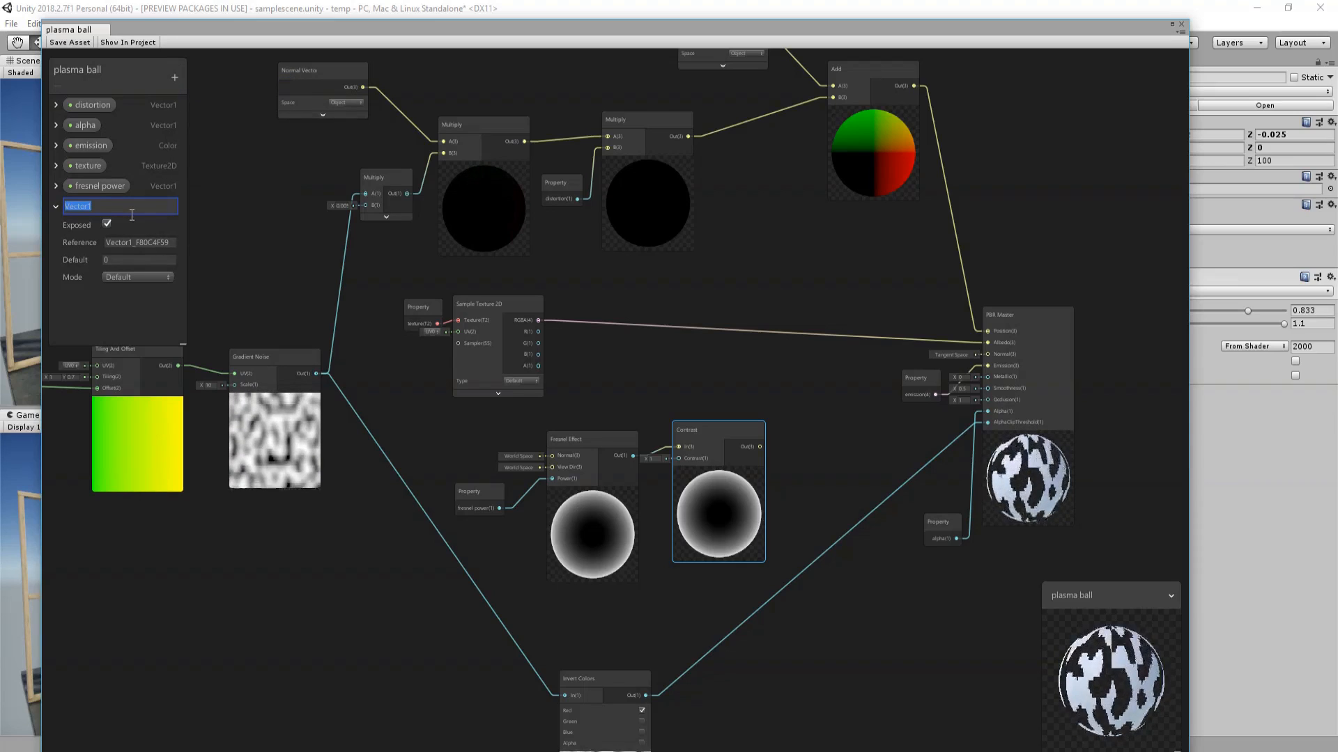
{"action": "type", "text": "fersne"}
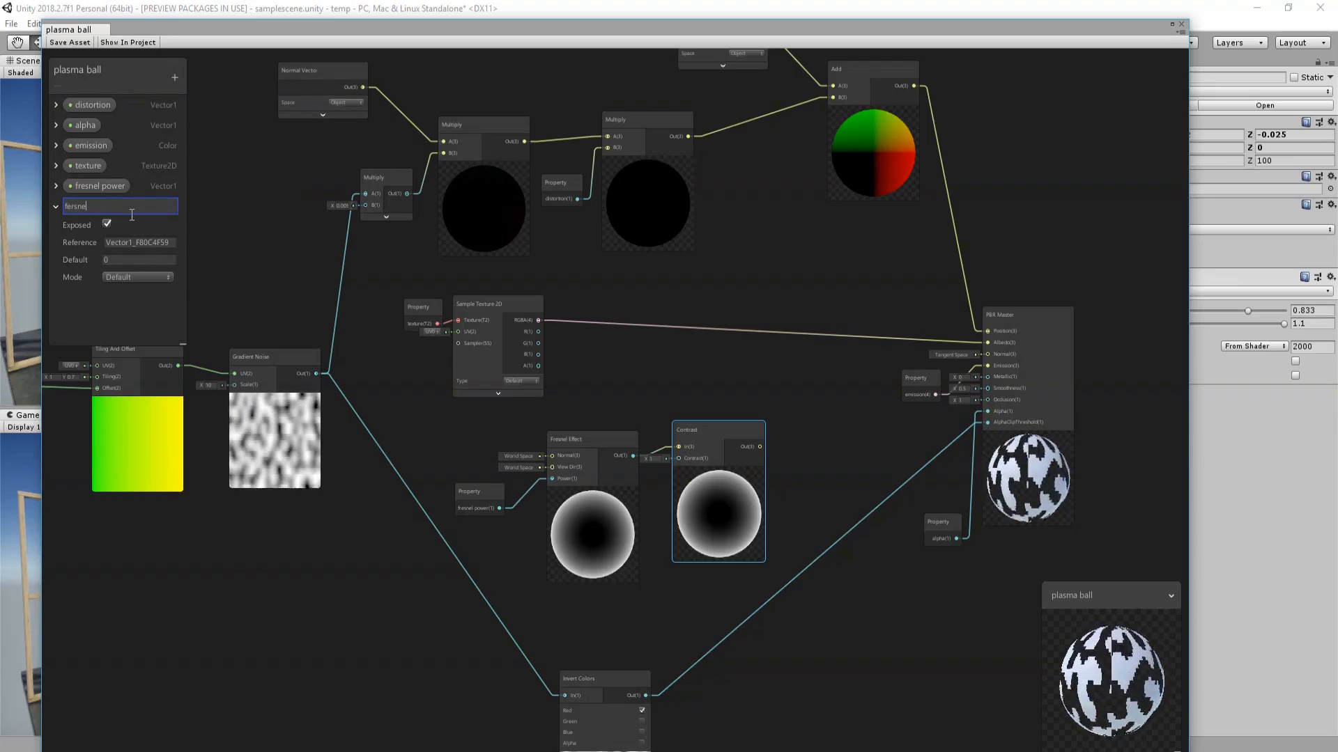
{"action": "type", "text": "l contr"}
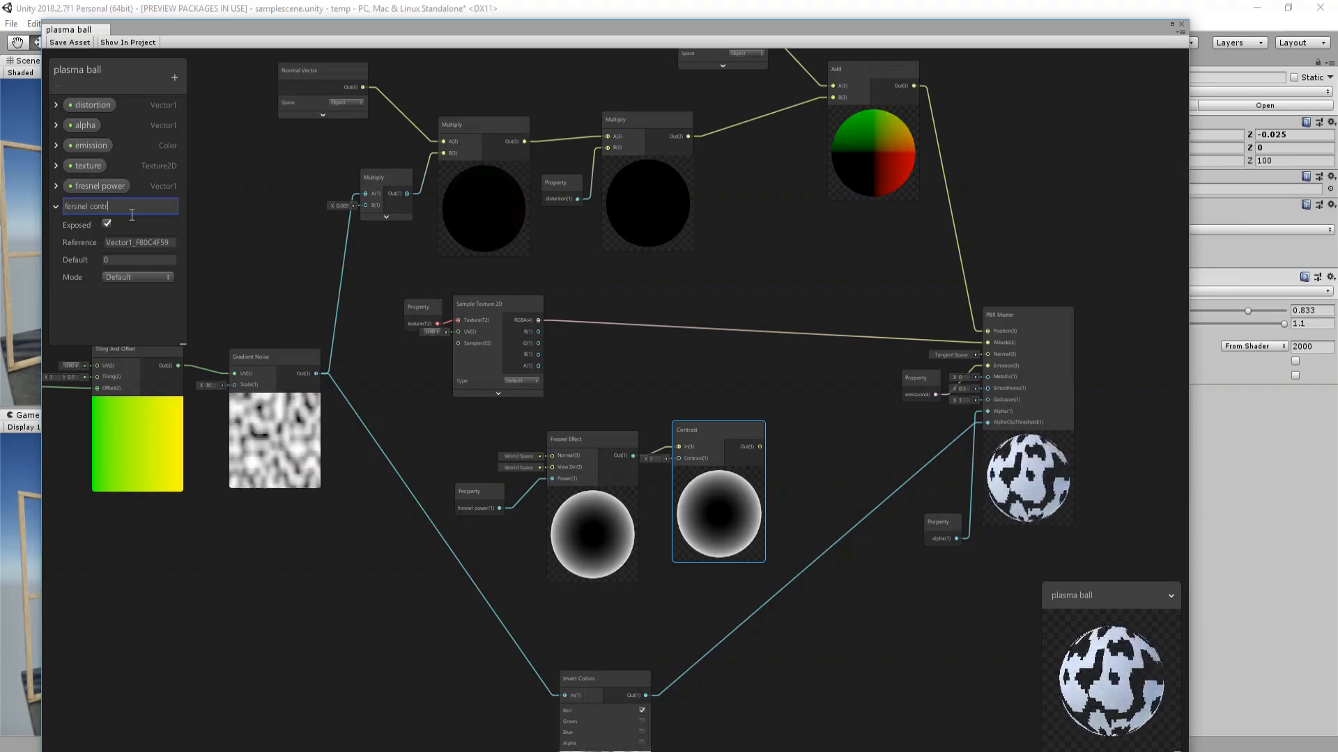
{"action": "type", "text": "ast"}
{"action": "key", "text": "Return"}
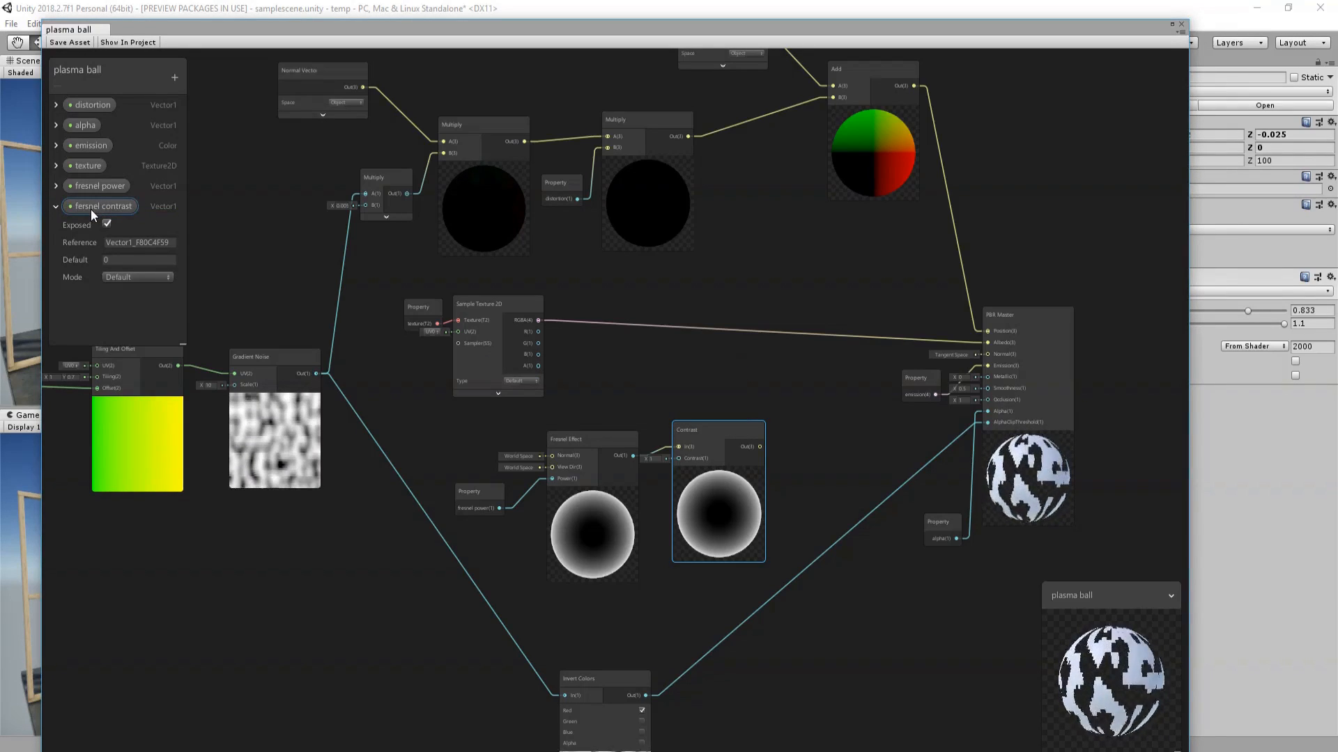
Set the fersnel contrast default to 1 and wire the property into the Contrast input of the repositioned Contrast node.
{"action": "left_click_drag", "start_coordinate": [722, 445], "coordinate": [763, 442]}
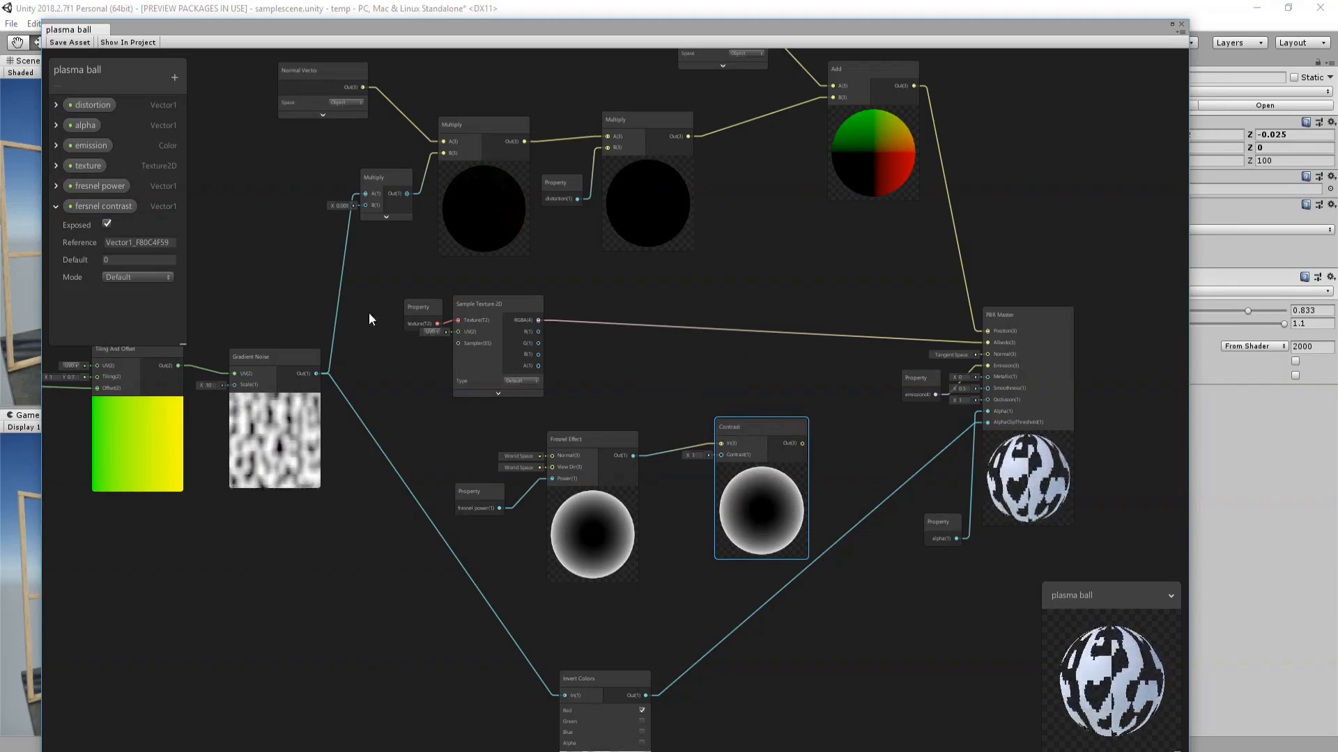
{"action": "left_click", "coordinate": [158, 261]}
{"action": "type", "text": "1"}
{"action": "left_click", "coordinate": [86, 203]}
{"action": "left_click_drag", "start_coordinate": [641, 454], "coordinate": [721, 455]}
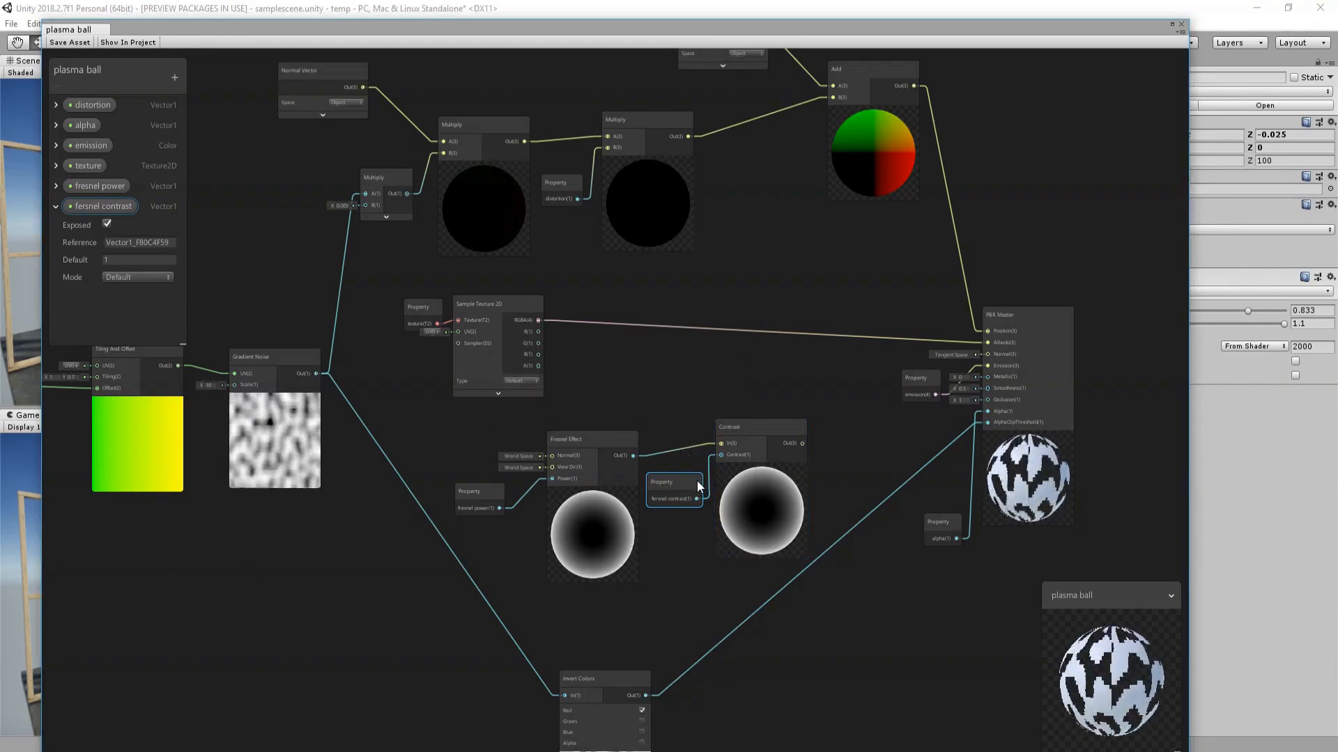
Set the fersnel contrast default to 2 and the fresnel power default to 1, and nudge the Contrast node slightly.
{"action": "left_click", "coordinate": [144, 260]}
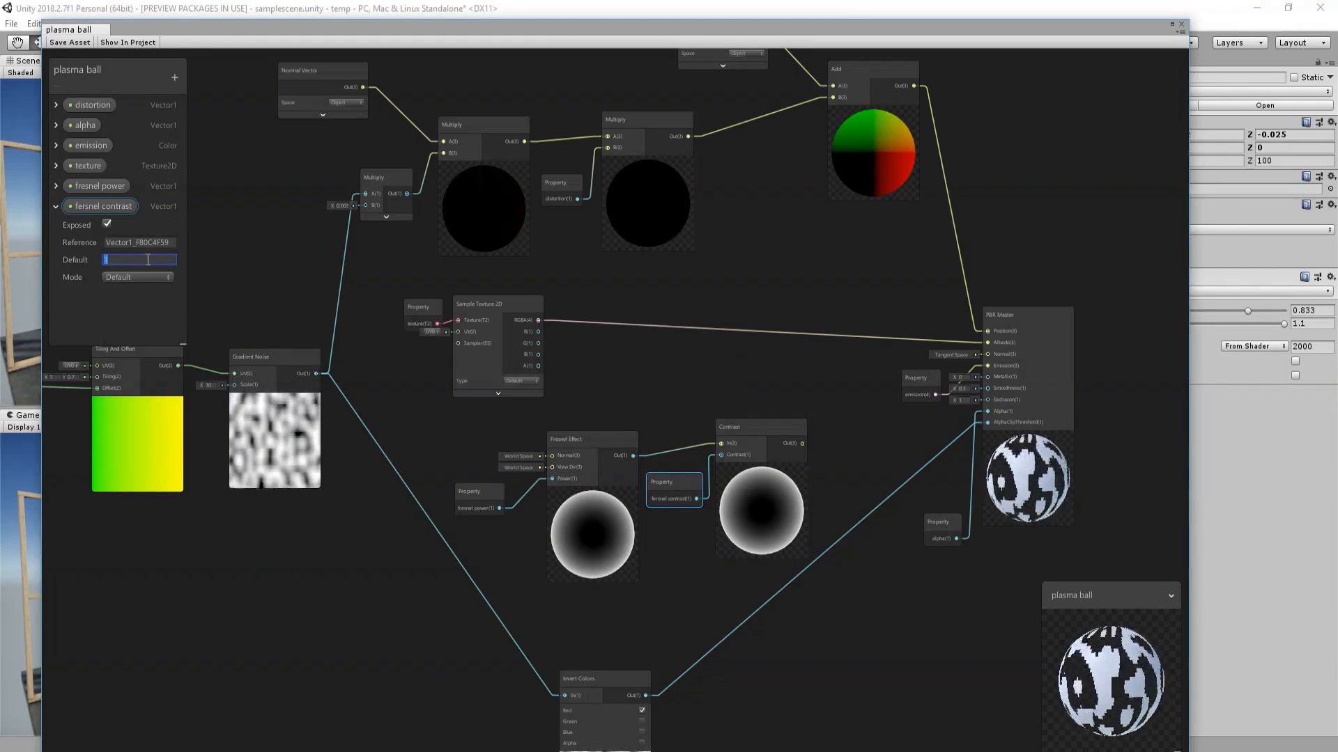
{"action": "type", "text": "2"}
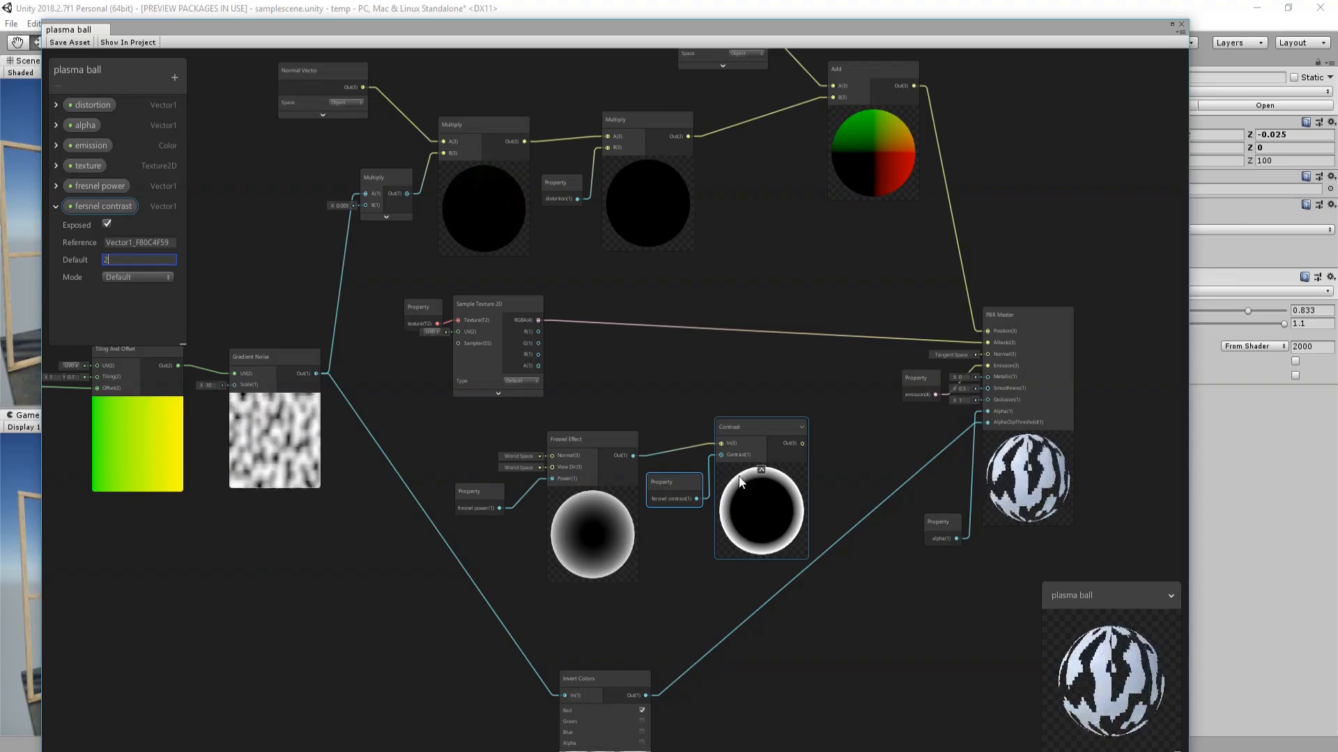
{"action": "left_click", "coordinate": [60, 186]}
{"action": "left_click", "coordinate": [133, 240]}
{"action": "type", "text": "1"}
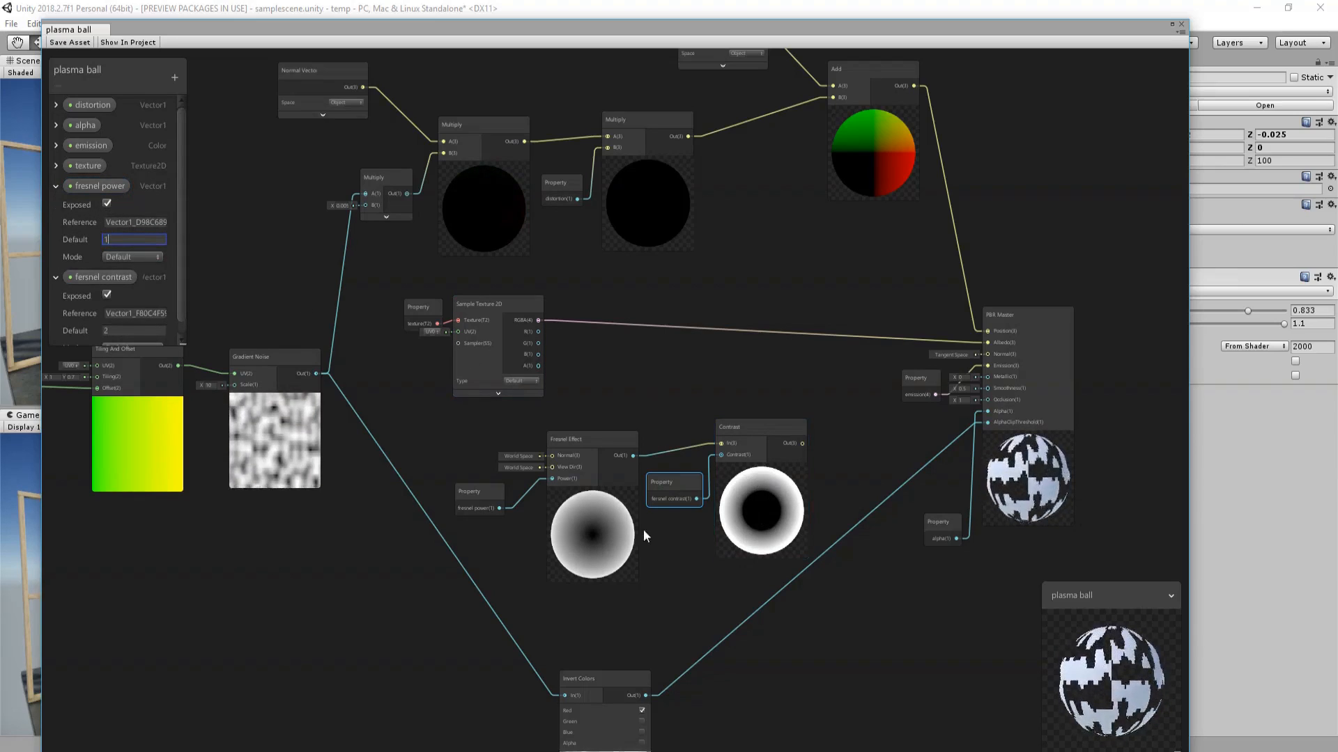
{"action": "left_click", "coordinate": [788, 449]}
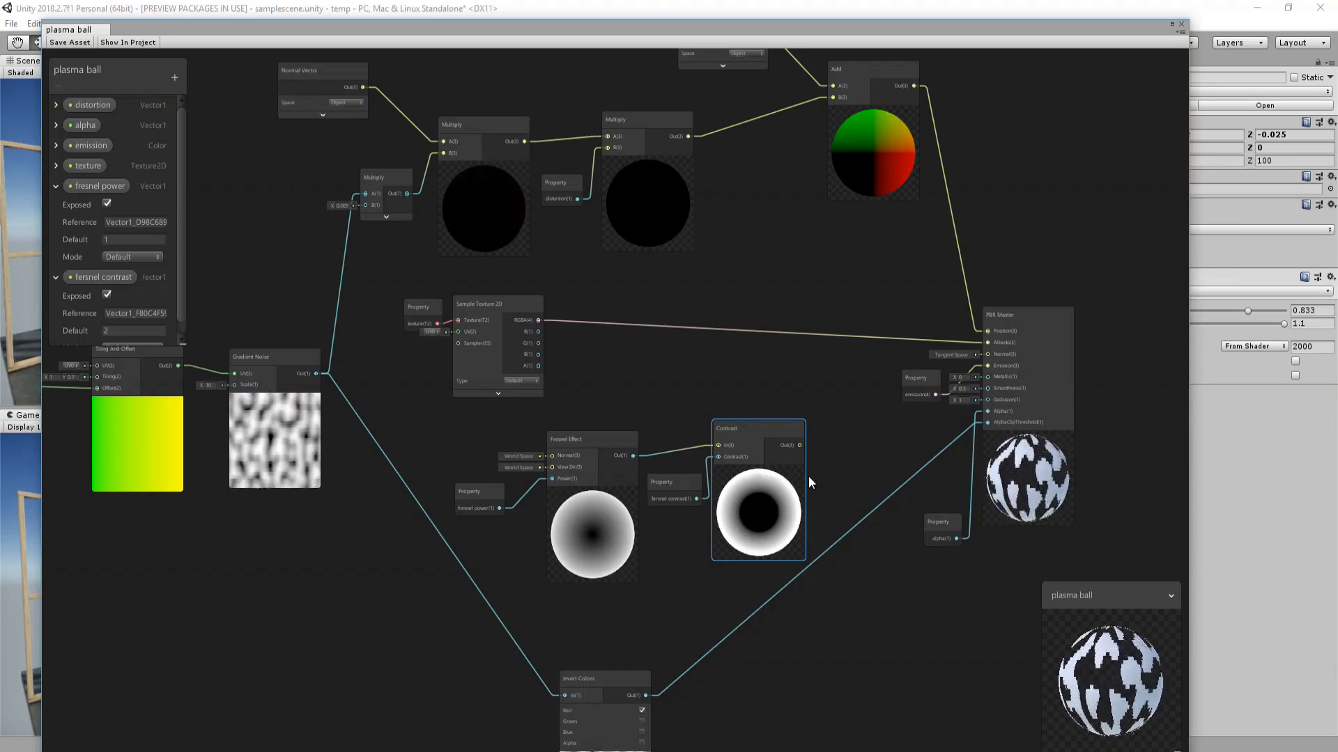
{"action": "left_click_drag", "start_coordinate": [753, 426], "coordinate": [751, 429]}
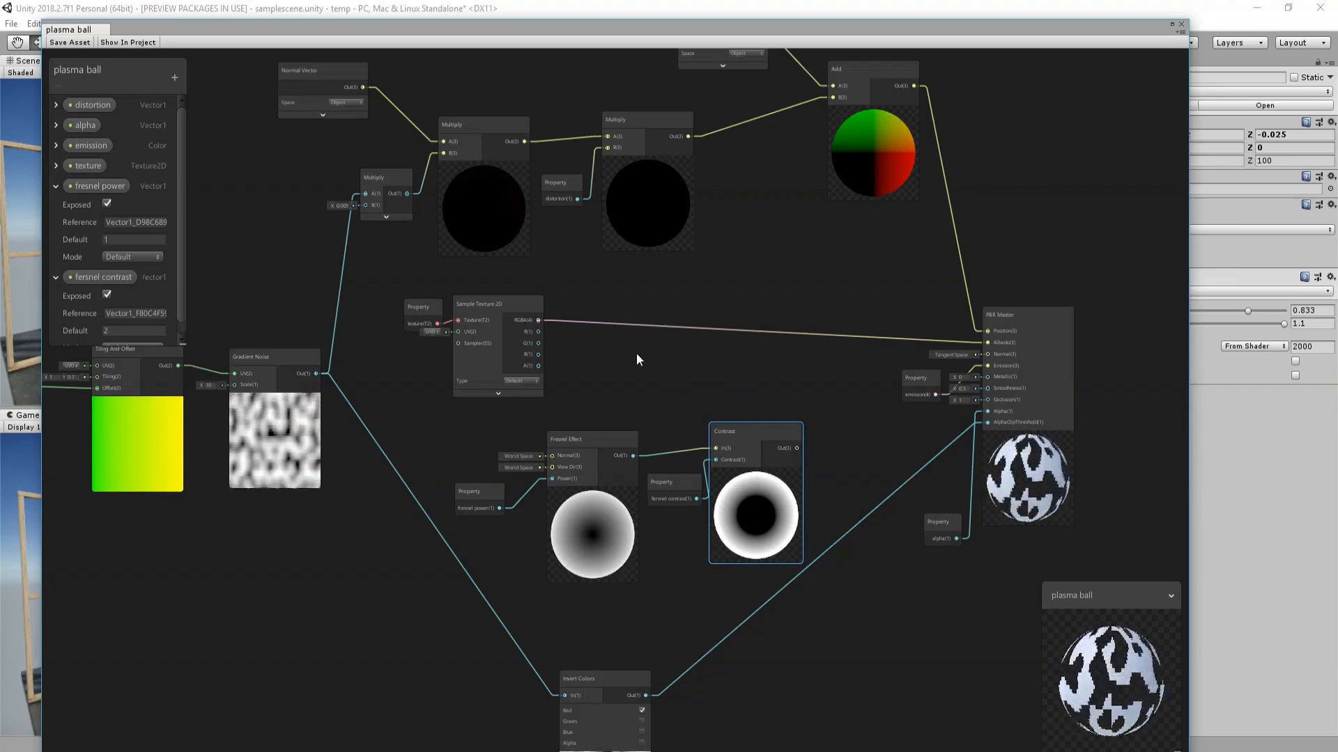
Add a Multiply node with its A input fed by the Sample Texture 2D's RGBA output.
{"action": "left_click_drag", "start_coordinate": [539, 319], "coordinate": [791, 305]}
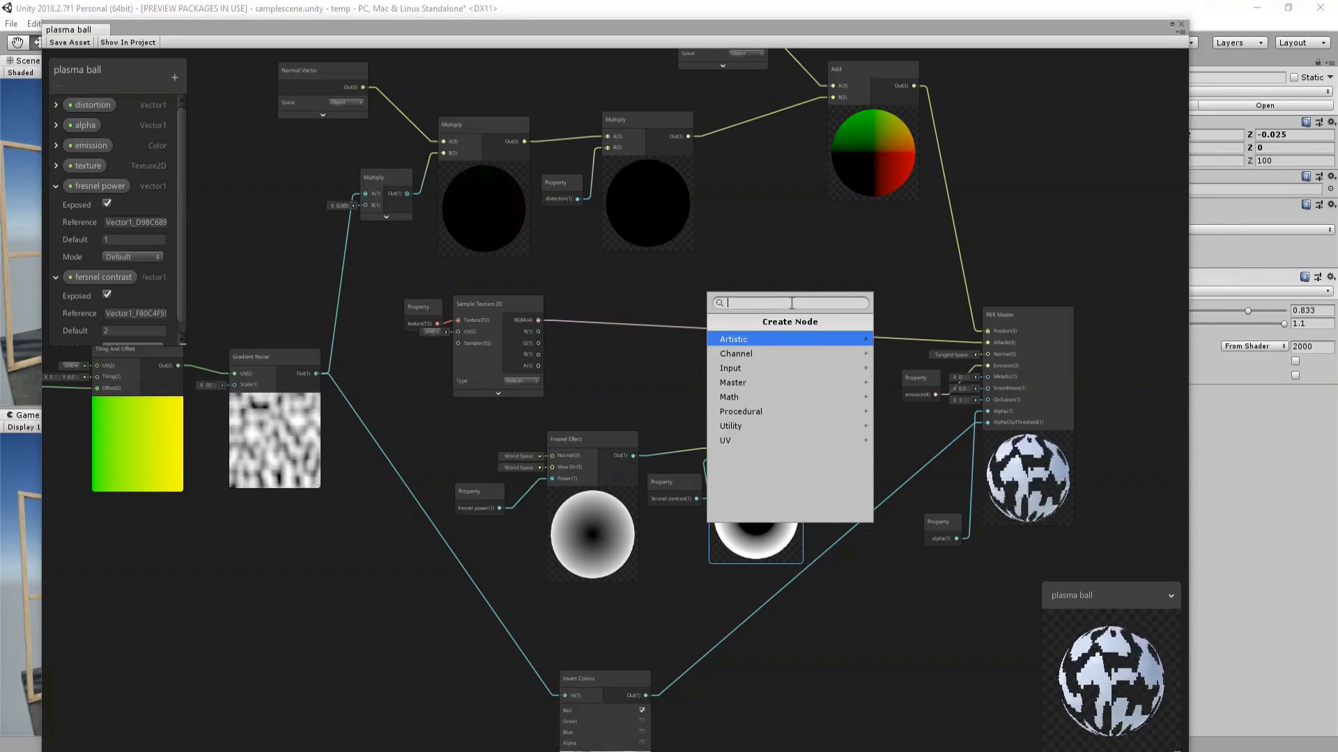
{"action": "type", "text": "mult"}
{"action": "key", "text": "Return"}
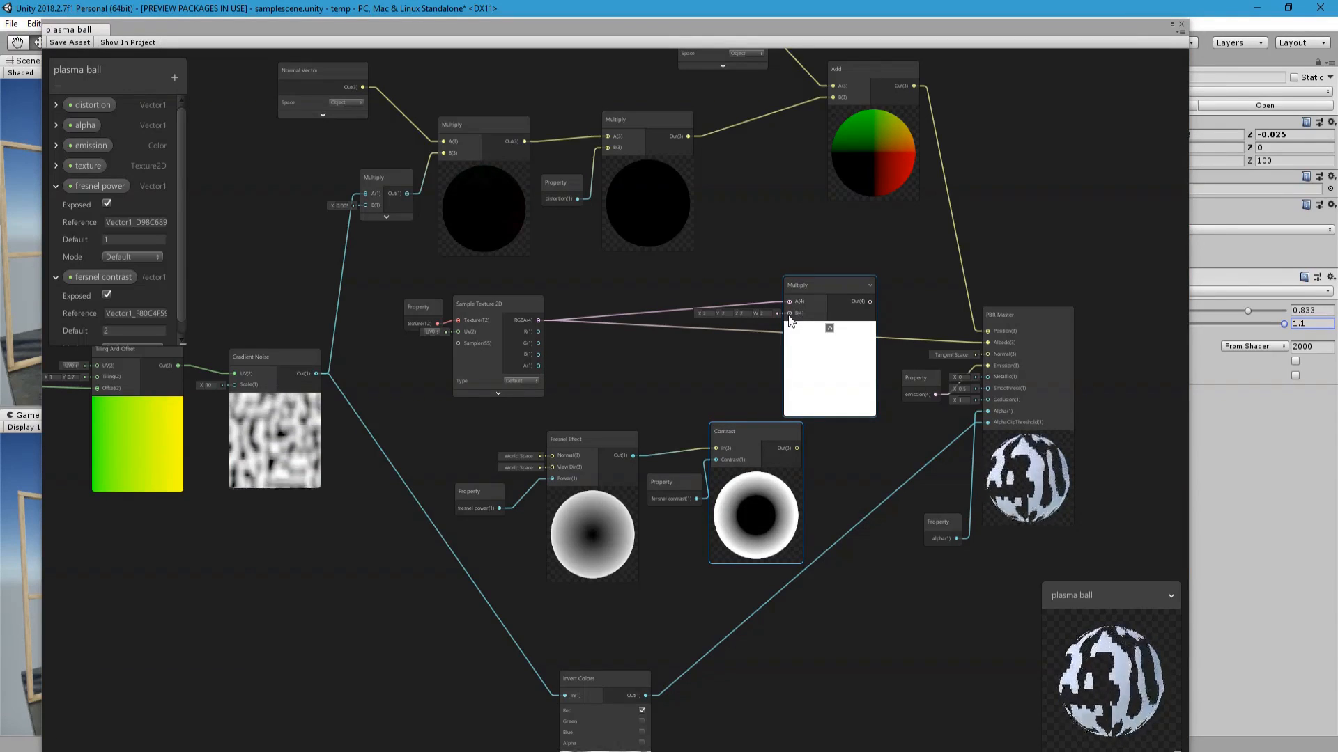
{"action": "right_click", "coordinate": [635, 357]}
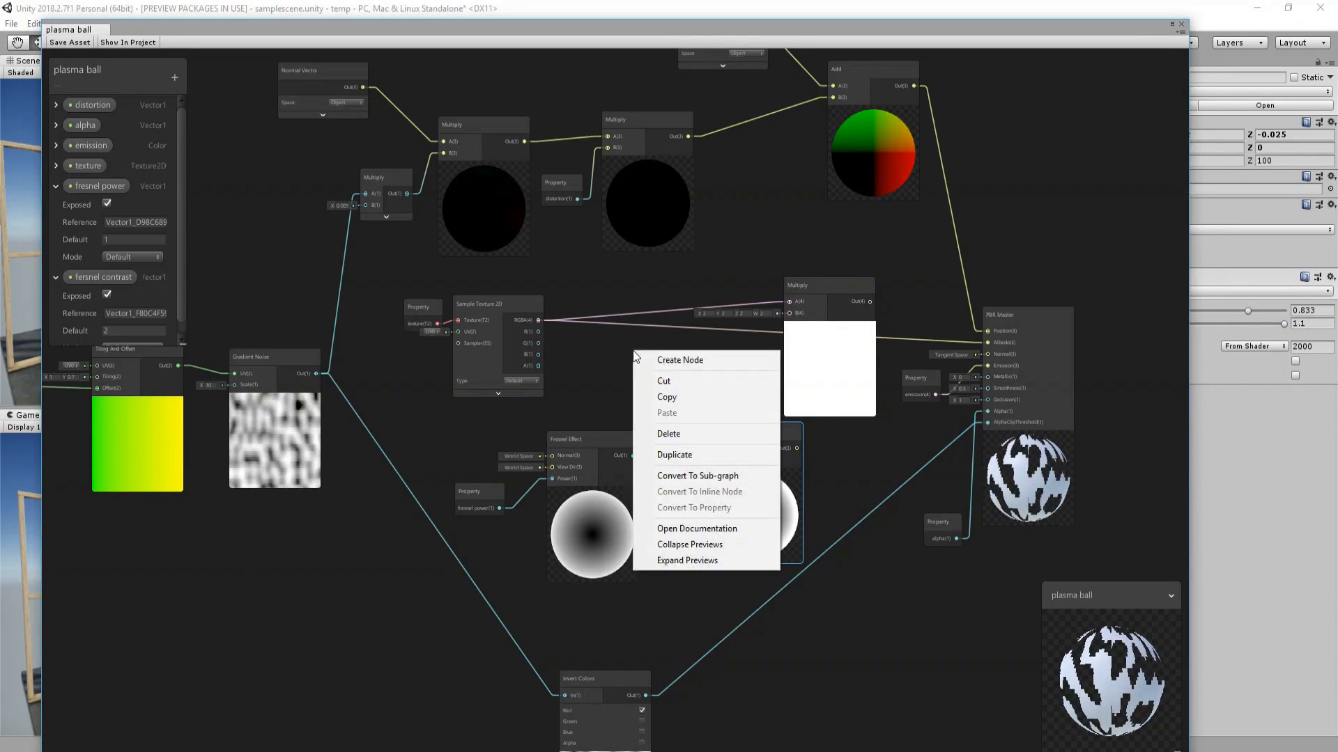
{"action": "left_click", "coordinate": [78, 190]}
Collapse the two Fresnel properties and add a Color property named inner color with a bright red default.
{"action": "left_click", "coordinate": [56, 186]}
{"action": "left_click", "coordinate": [56, 206]}
{"action": "left_click", "coordinate": [174, 77]}
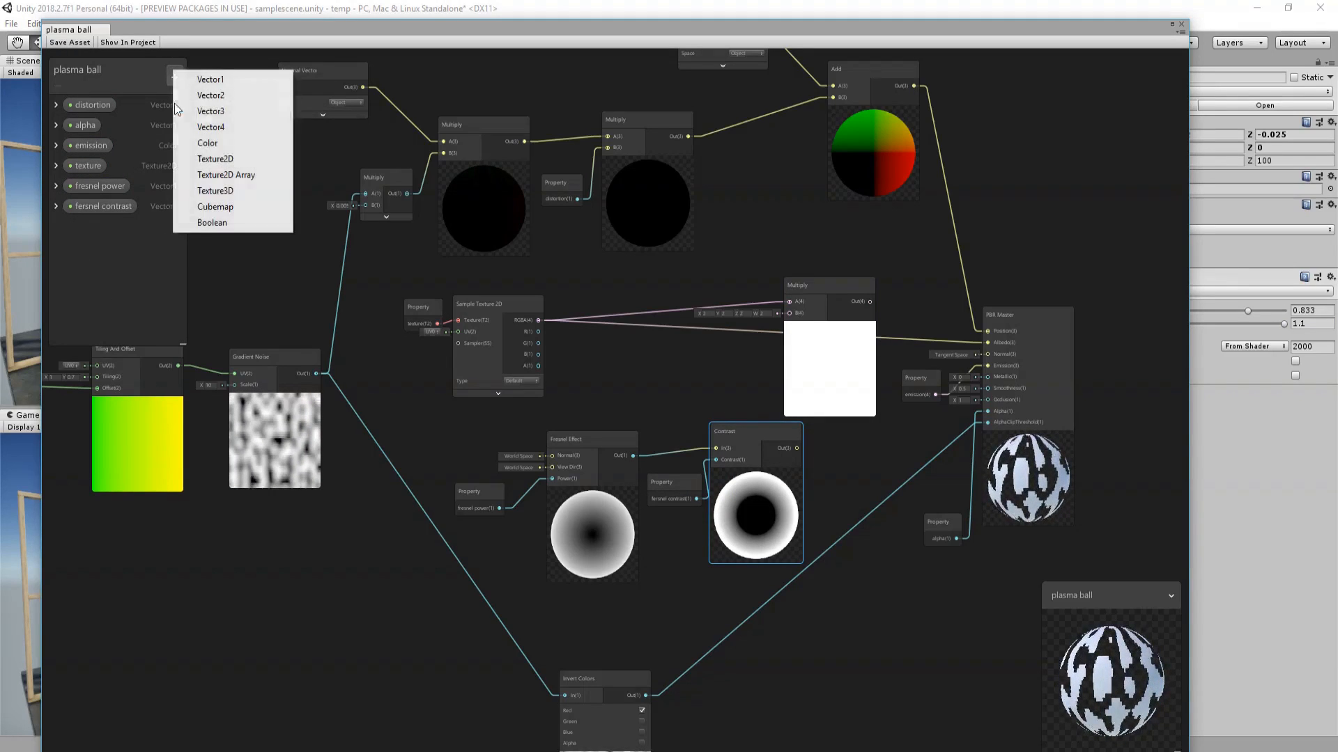
{"action": "left_click", "coordinate": [228, 144]}
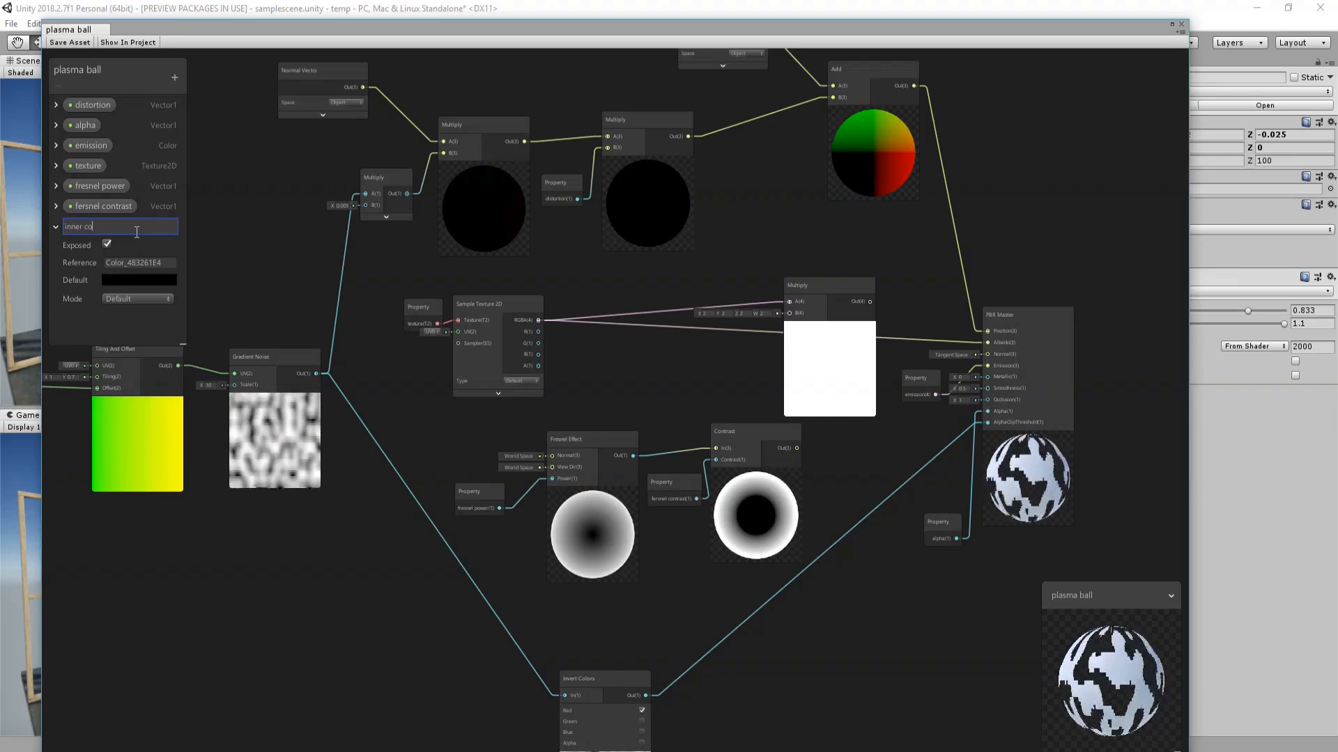
{"action": "key", "text": "Return"}
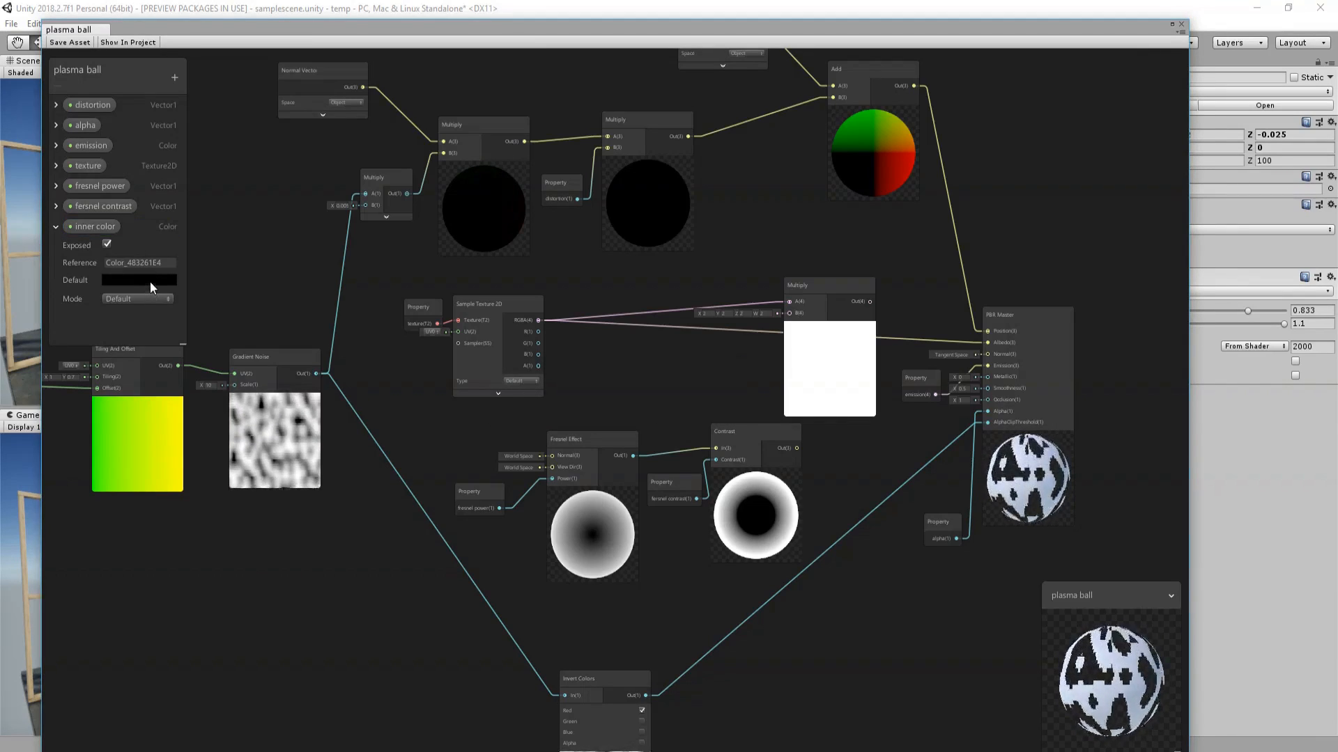
{"action": "left_click", "coordinate": [149, 281]}
{"action": "left_click_drag", "start_coordinate": [109, 178], "coordinate": [127, 94]}
{"action": "left_click", "coordinate": [185, 143]}
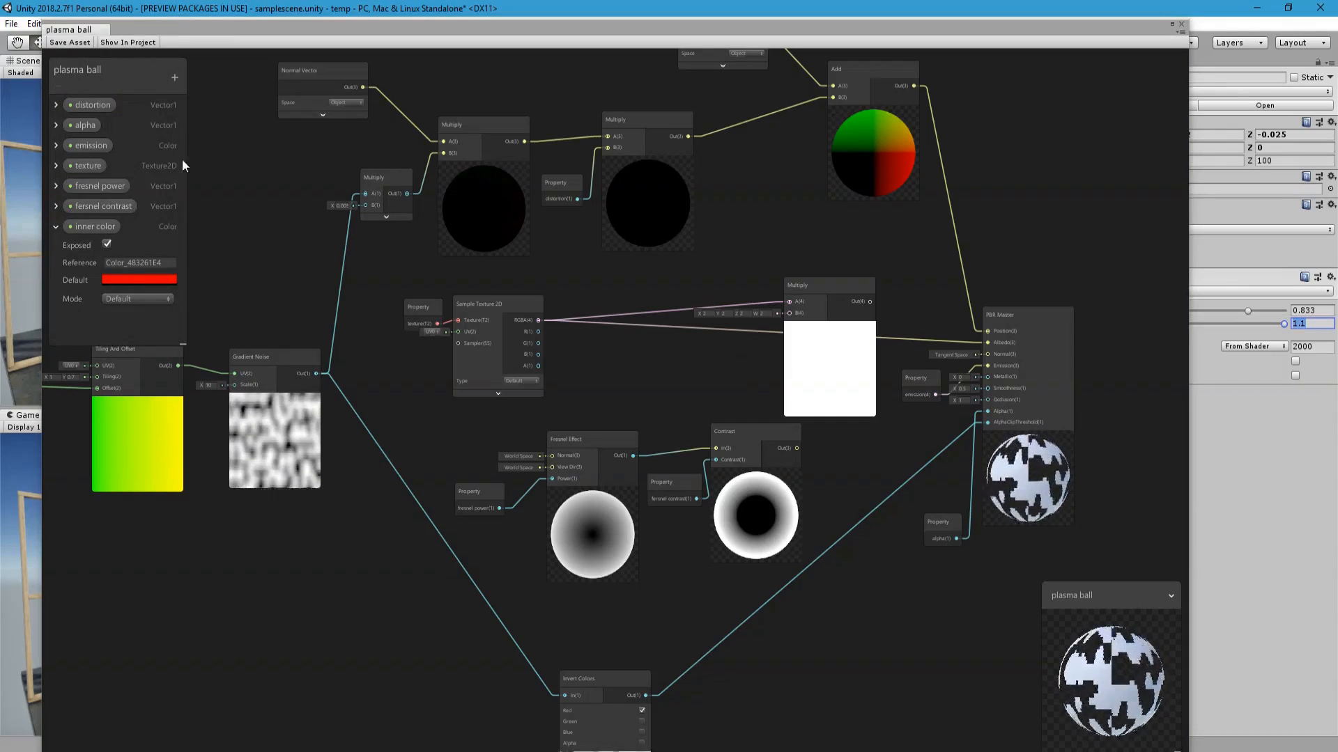
Place the inner color property in the graph and move the Fresnel Effect, Contrast and their property nodes down and to the left.
{"action": "left_click", "coordinate": [93, 227]}
{"action": "left_click_drag", "start_coordinate": [629, 340], "coordinate": [634, 348]}
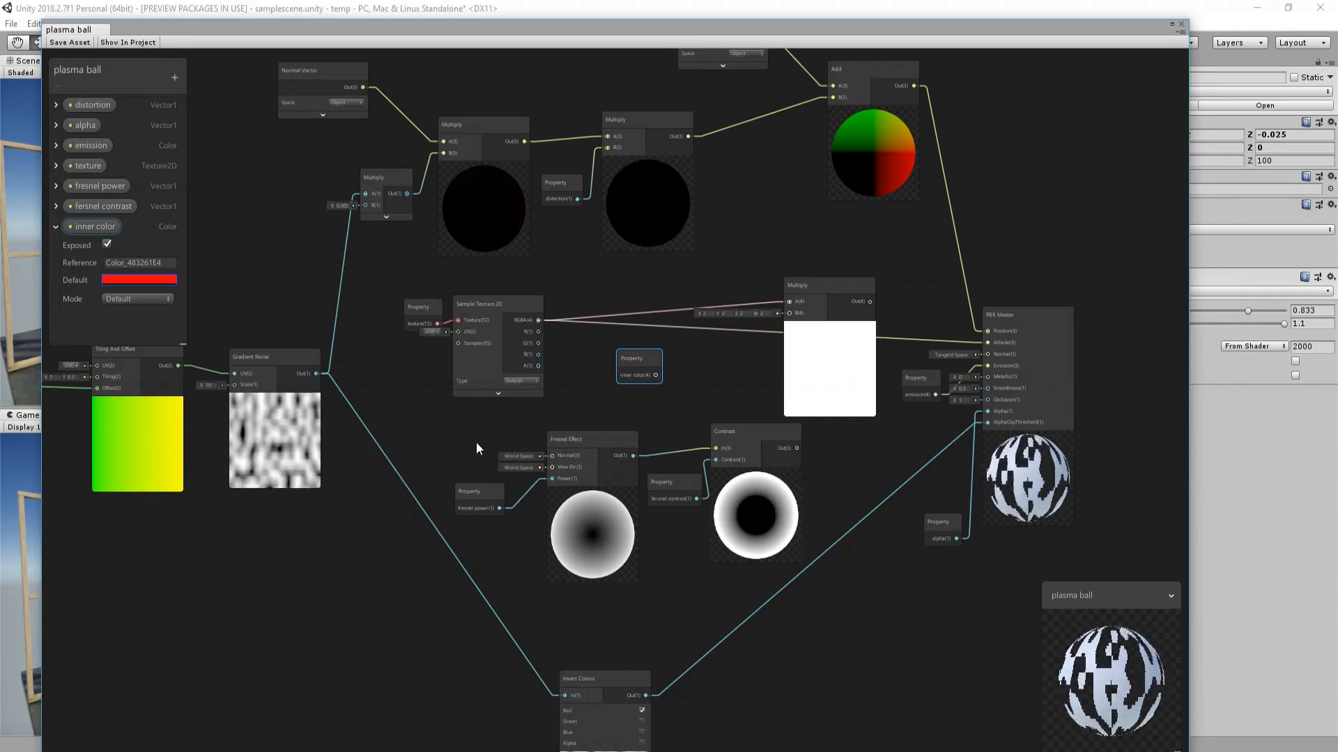
{"action": "left_click_drag", "start_coordinate": [790, 568], "coordinate": [791, 569]}
{"action": "left_click_drag", "start_coordinate": [764, 500], "coordinate": [608, 524]}
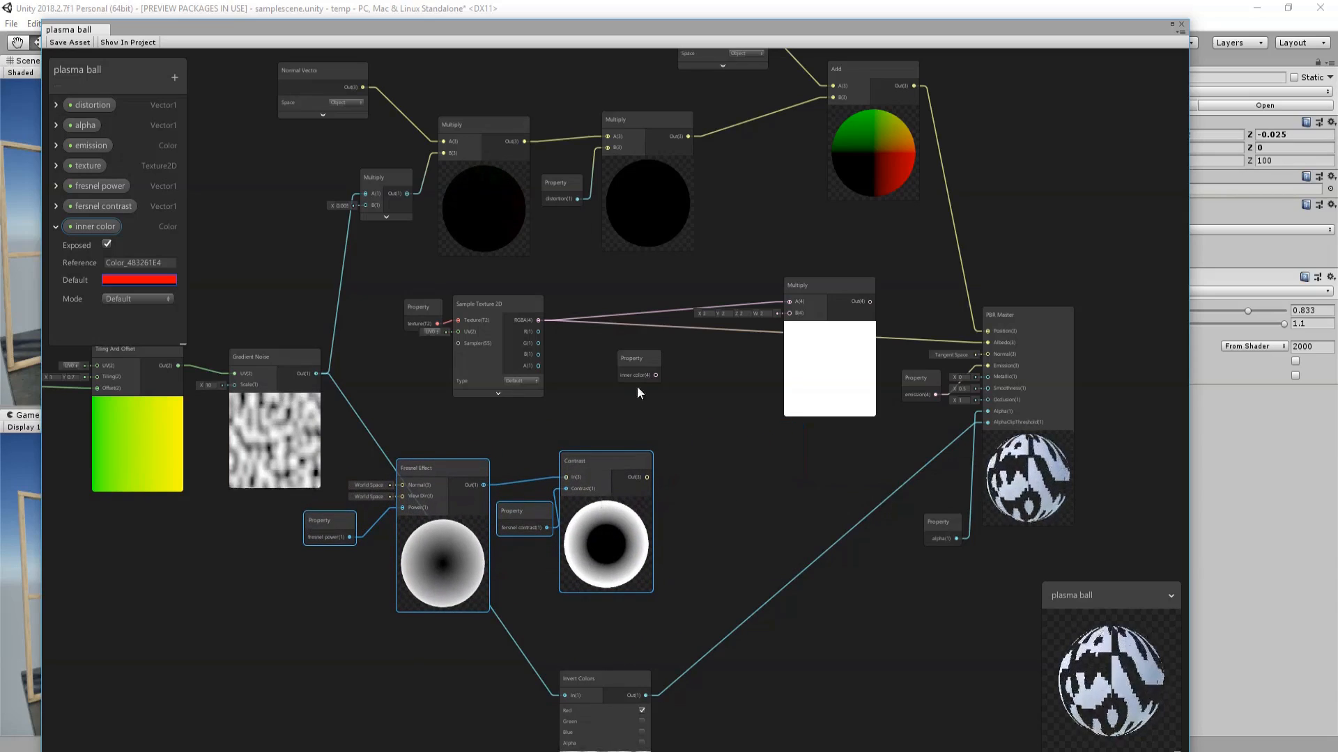
Add a Lerp node with inner color feeding its A input, and position the property node just above the Contrast node.
{"action": "left_click_drag", "start_coordinate": [631, 361], "coordinate": [672, 421]}
{"action": "type", "text": "lerp"}
{"action": "key", "text": "Return"}
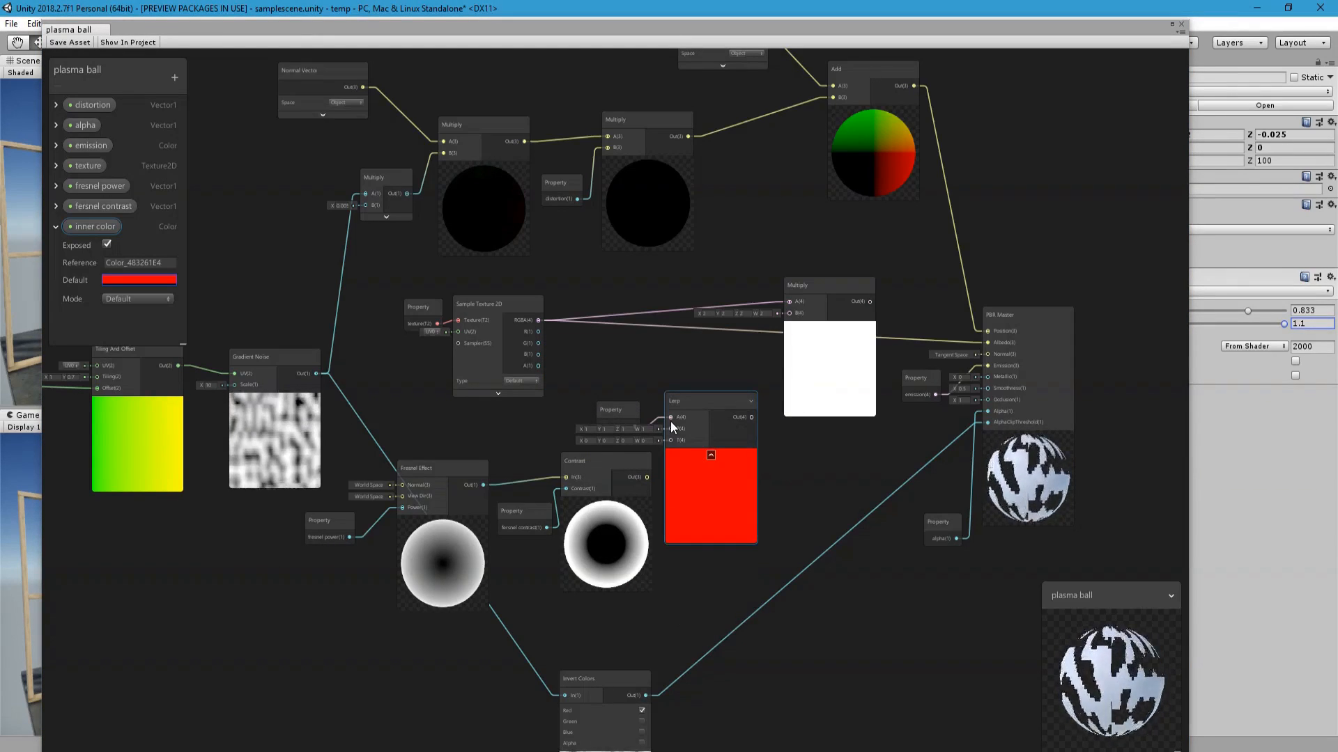
{"action": "left_click_drag", "start_coordinate": [631, 411], "coordinate": [615, 395]}
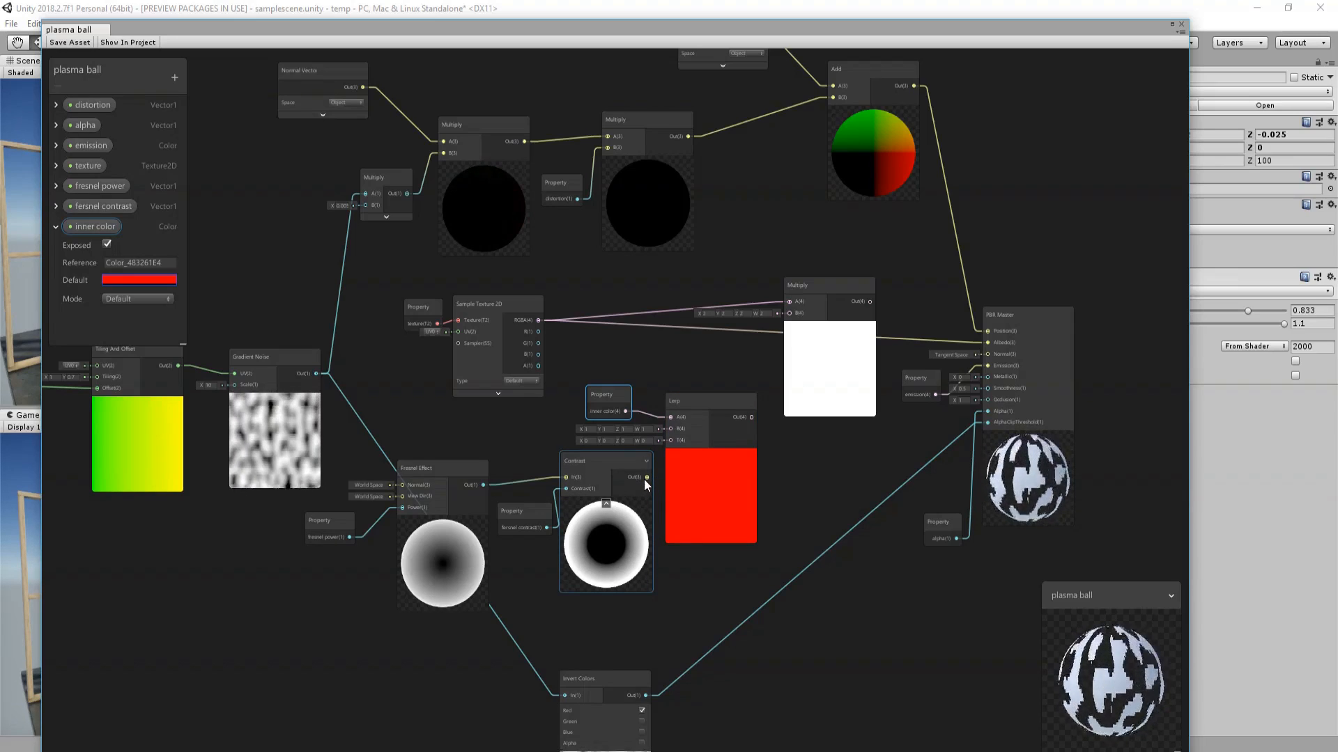
Connect the Contrast output to Lerp's T, the Lerp output to Multiply's B, and the Multiply output to the PBR Master's Albedo.
{"action": "left_click_drag", "start_coordinate": [647, 478], "coordinate": [670, 440]}
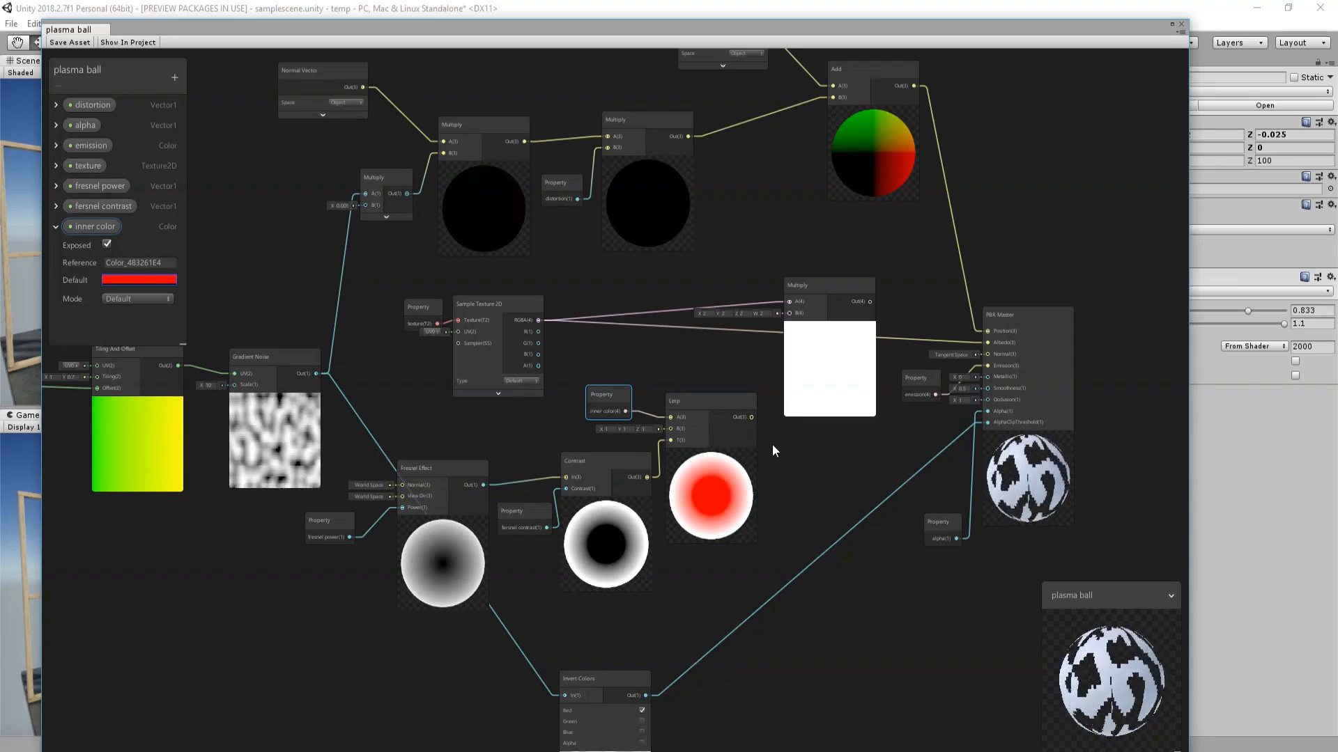
{"action": "left_click_drag", "start_coordinate": [752, 417], "coordinate": [789, 312]}
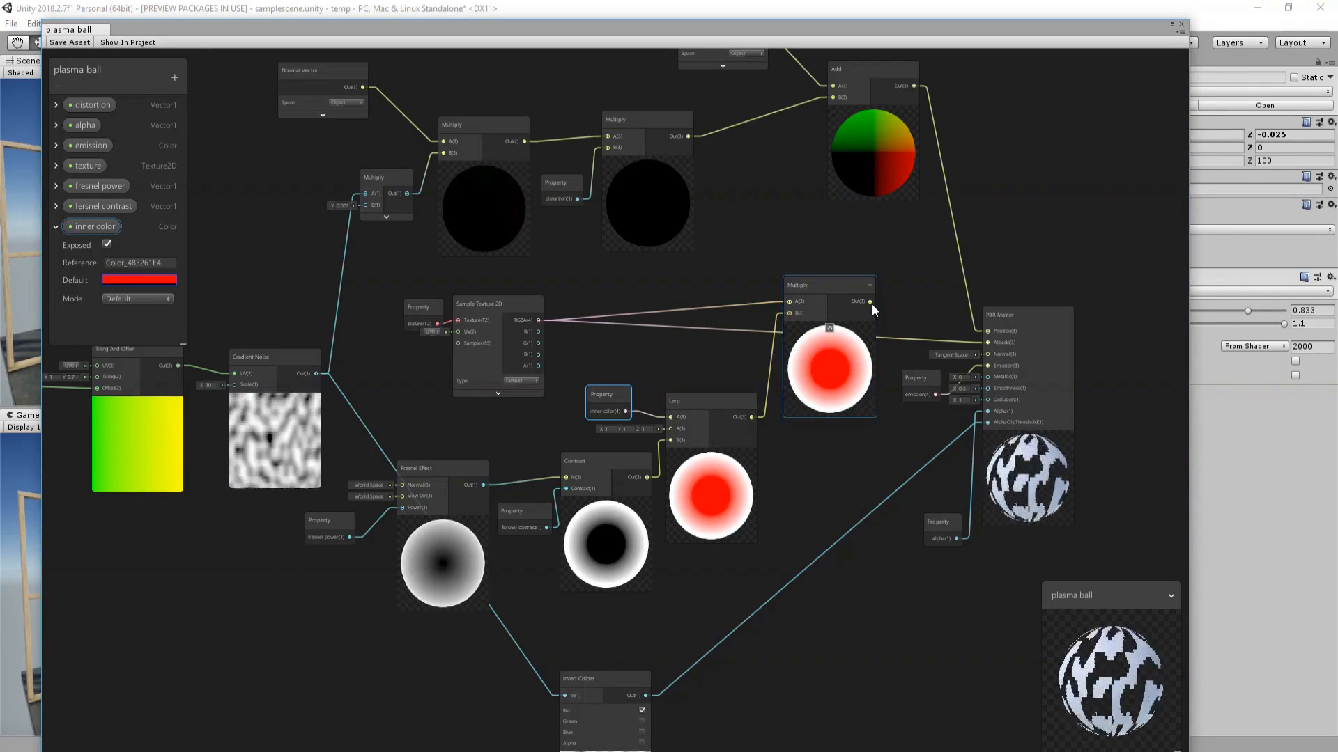
{"action": "left_click_drag", "start_coordinate": [871, 302], "coordinate": [976, 347]}
{"action": "left_click_drag", "start_coordinate": [989, 344], "coordinate": [988, 346]}
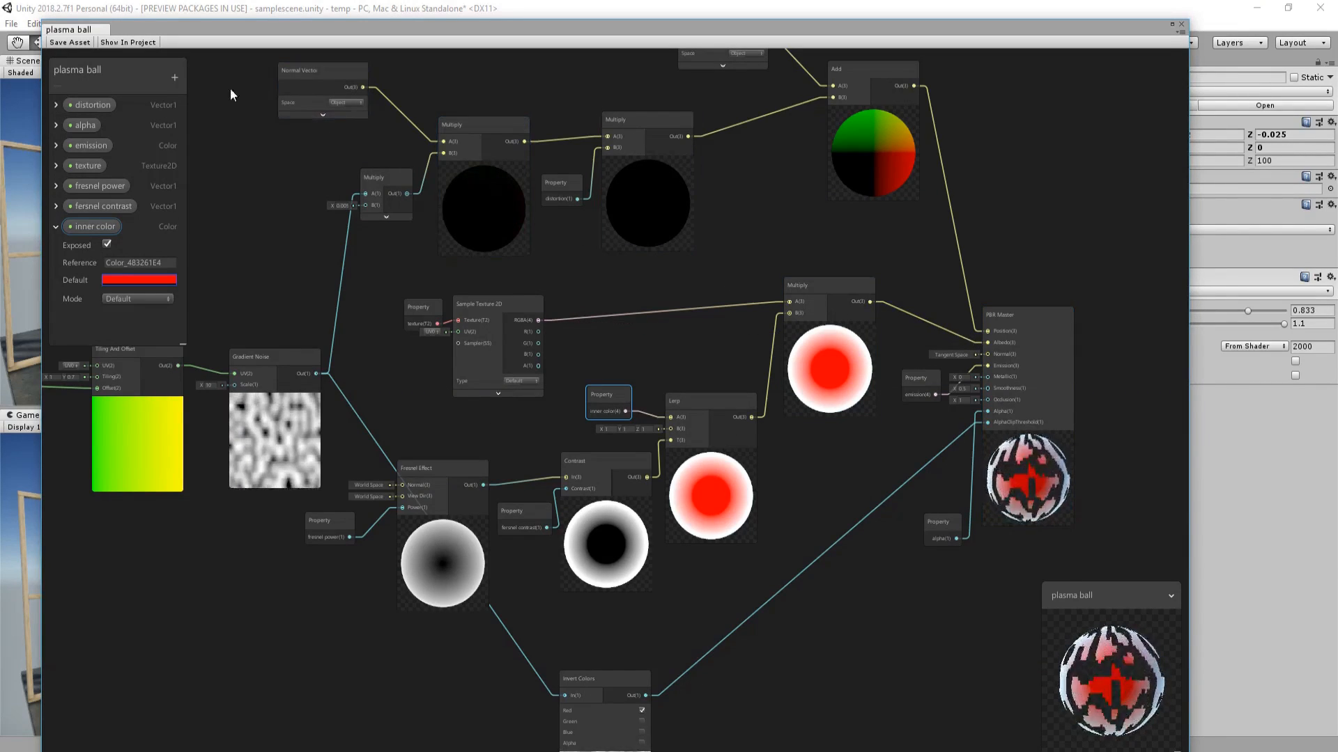
Save the plasma ball shader graph, move its window out of the way, and view the ball in the scene from another angle.
{"action": "left_click", "coordinate": [80, 41]}
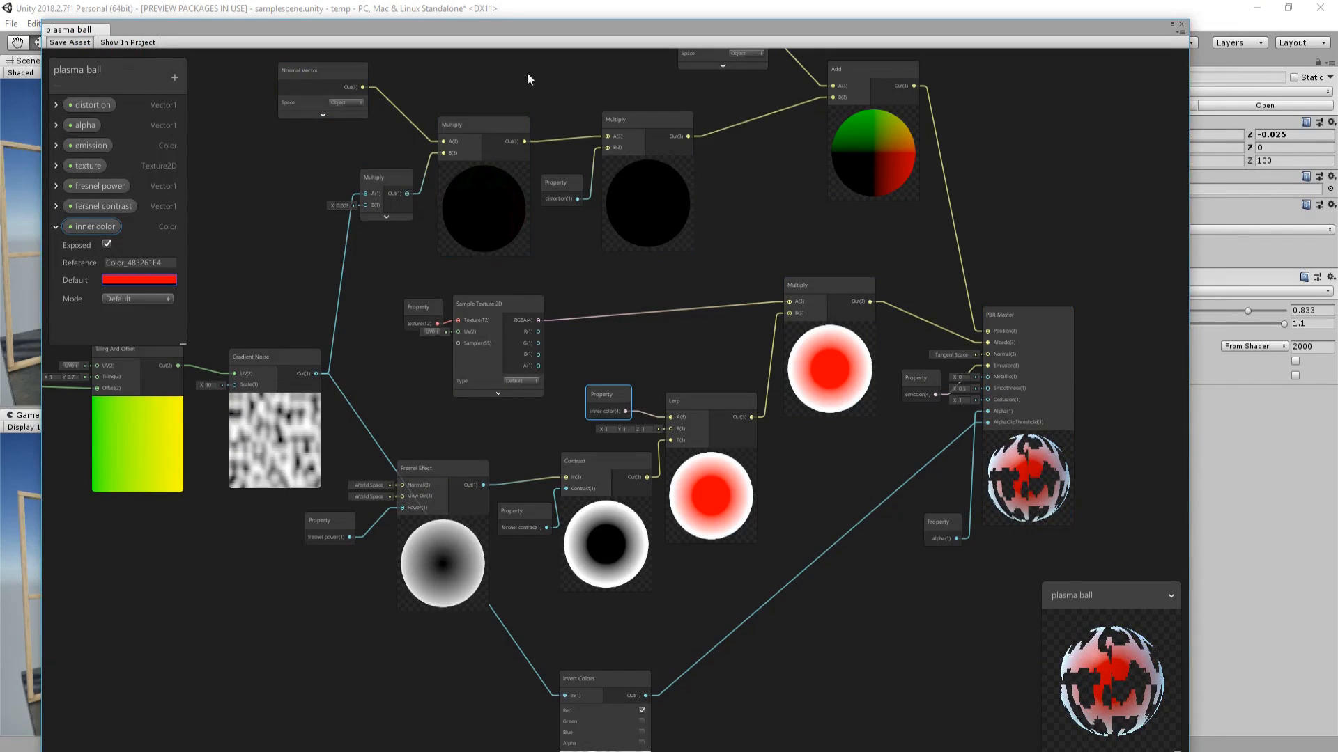
{"action": "double_click", "coordinate": [545, 27]}
{"action": "left_click_drag", "start_coordinate": [551, 381], "coordinate": [508, 729]}
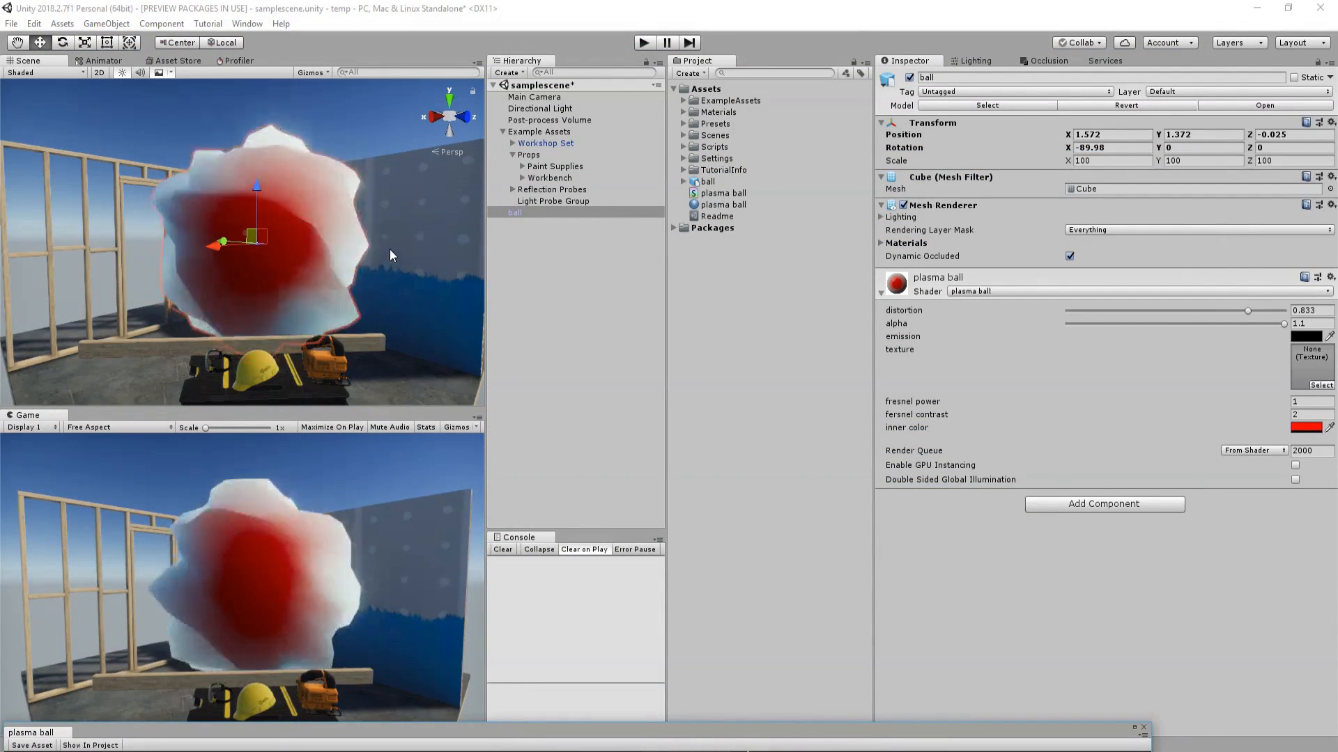
{"action": "left_click_drag", "start_coordinate": [395, 245], "coordinate": [268, 222], "text": "alt"}
Assign the WAVES texture to the texture slot of the ball's plasma ball material.
{"action": "left_click", "coordinate": [568, 213]}
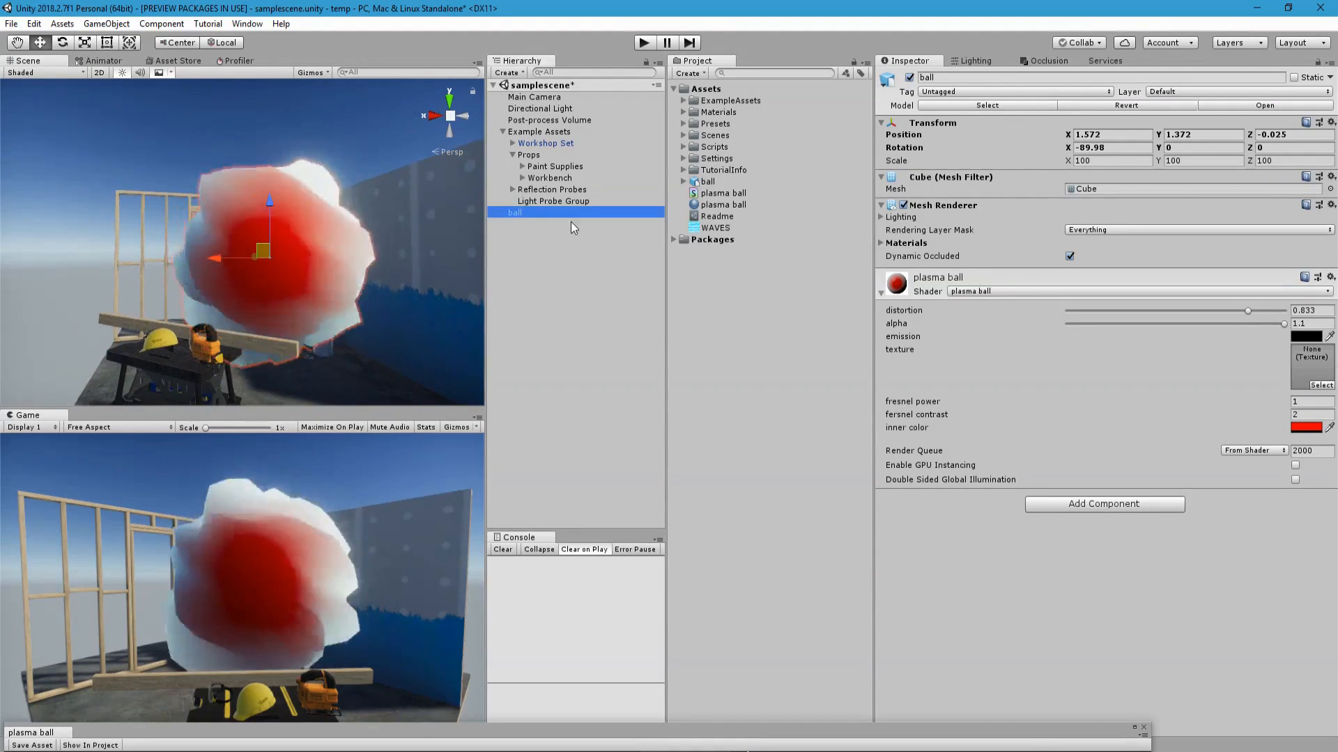
{"action": "left_click", "coordinate": [695, 230]}
{"action": "left_click_drag", "start_coordinate": [695, 232], "coordinate": [1312, 366]}
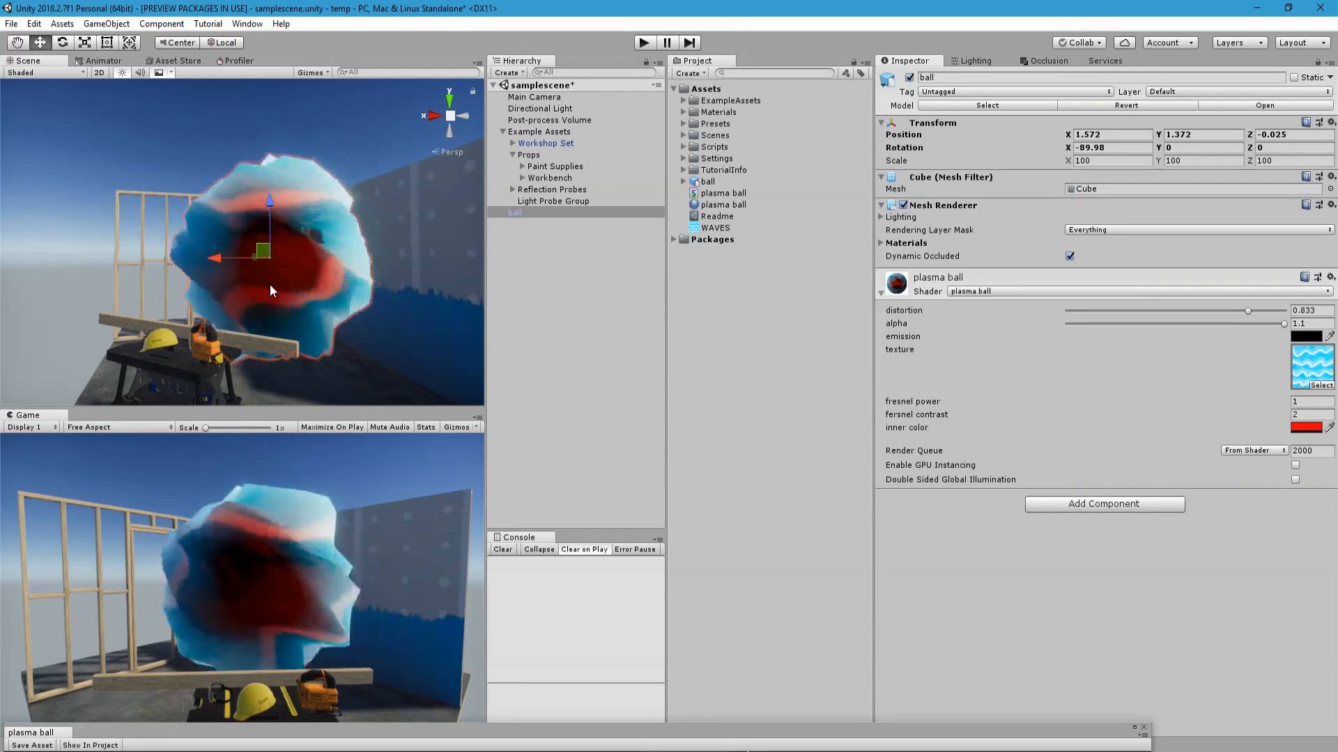
Bring the plasma ball graph back into view and connect the Tiling And Offset output to Sample Texture 2D's UV.
{"action": "left_click_drag", "start_coordinate": [445, 726], "coordinate": [452, 69]}
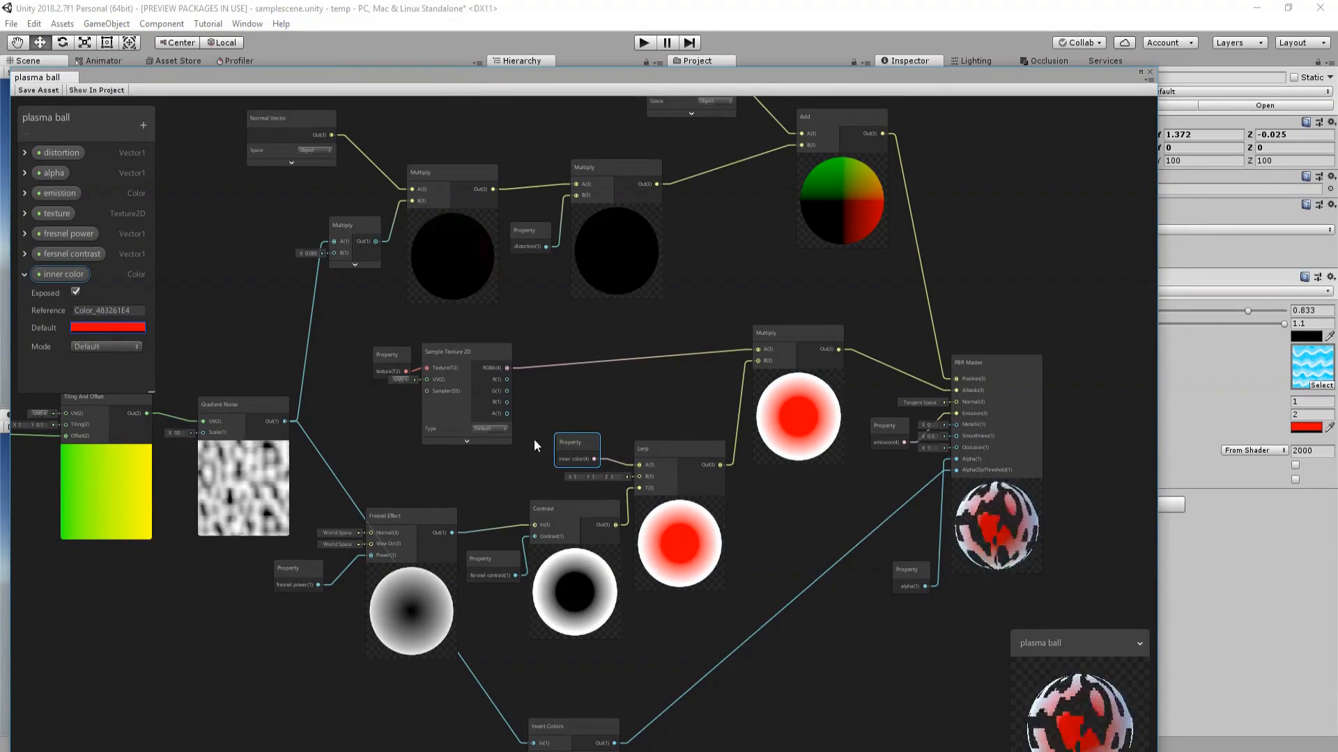
{"action": "scroll", "coordinate": [534, 439], "scroll_direction": "down", "scroll_amount": 2}
{"action": "middle_click_drag", "start_coordinate": [267, 349], "coordinate": [400, 359]}
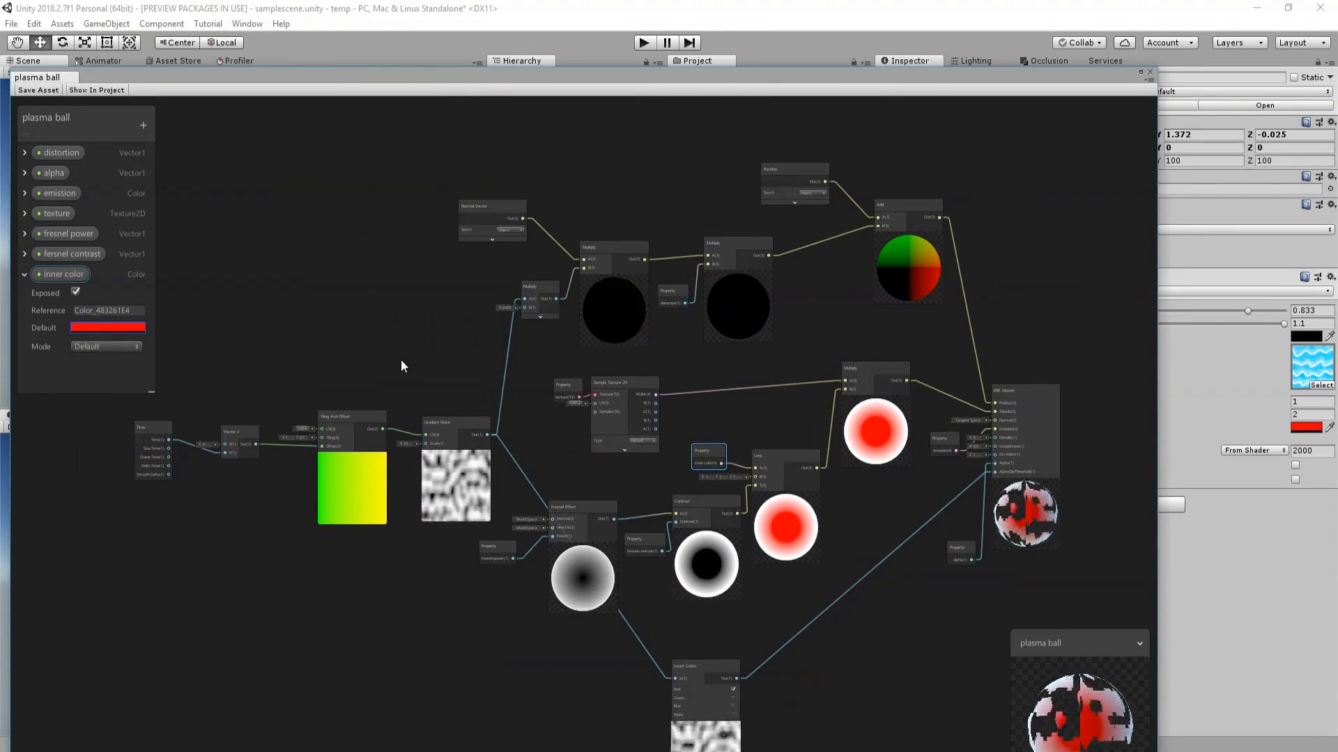
{"action": "scroll", "coordinate": [402, 360], "scroll_direction": "up", "scroll_amount": 2}
{"action": "left_click_drag", "start_coordinate": [375, 465], "coordinate": [696, 425]}
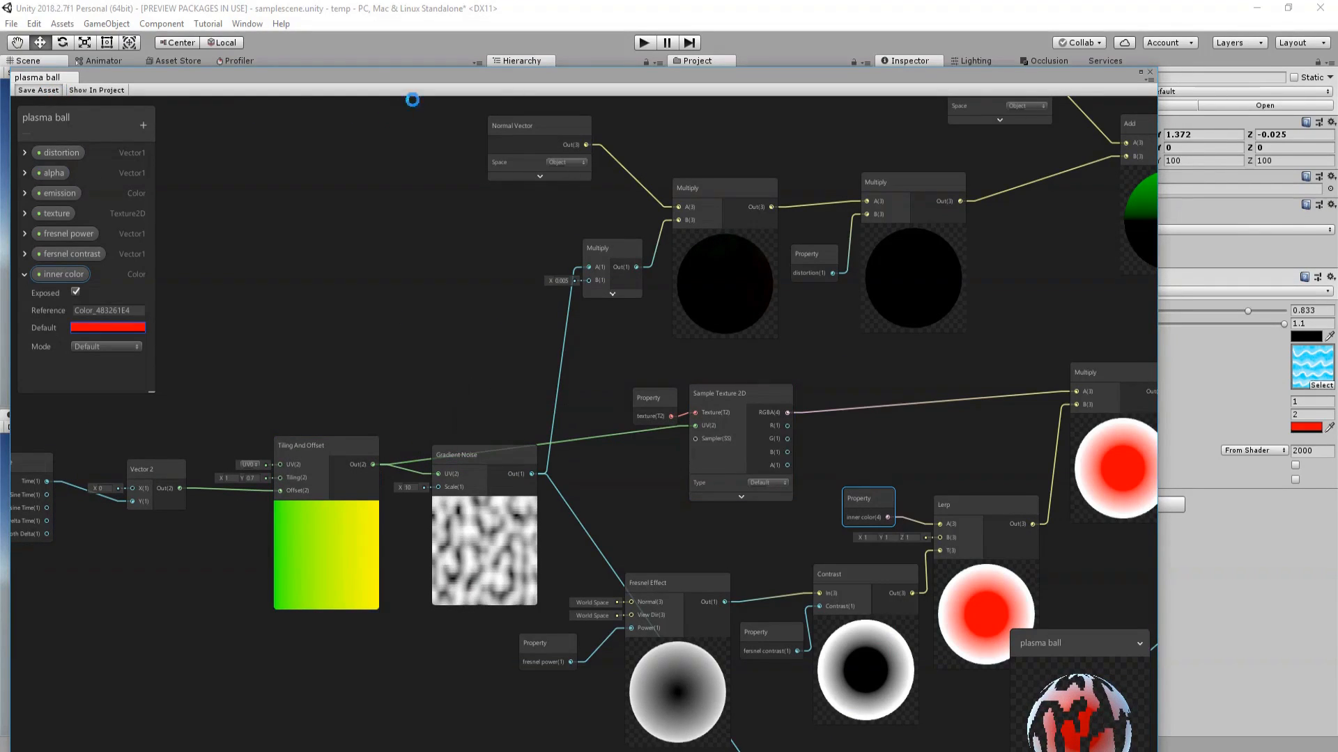
Duplicate the Tiling And Offset node and place the copy above the original.
{"action": "left_click_drag", "start_coordinate": [438, 74], "coordinate": [436, 20]}
{"action": "middle_click_drag", "start_coordinate": [345, 298], "coordinate": [421, 274]}
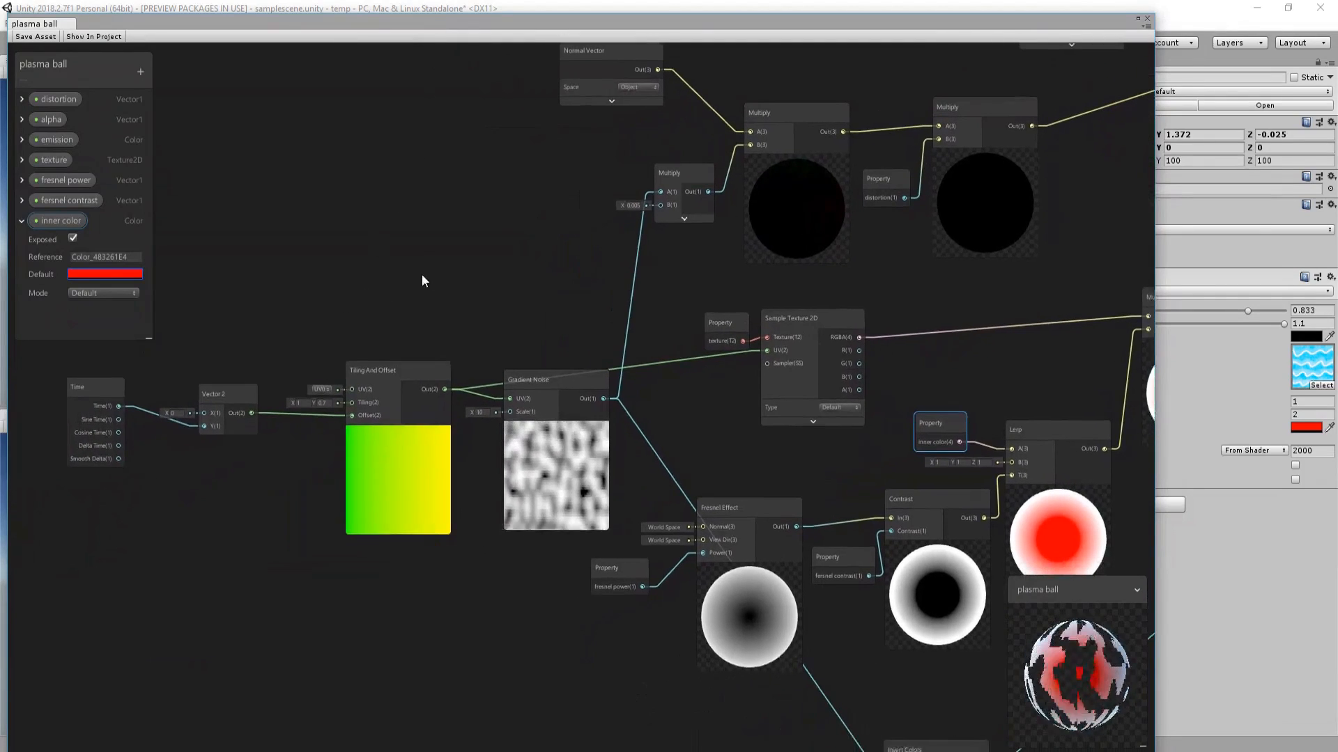
{"action": "left_click_drag", "start_coordinate": [409, 370], "coordinate": [400, 345]}
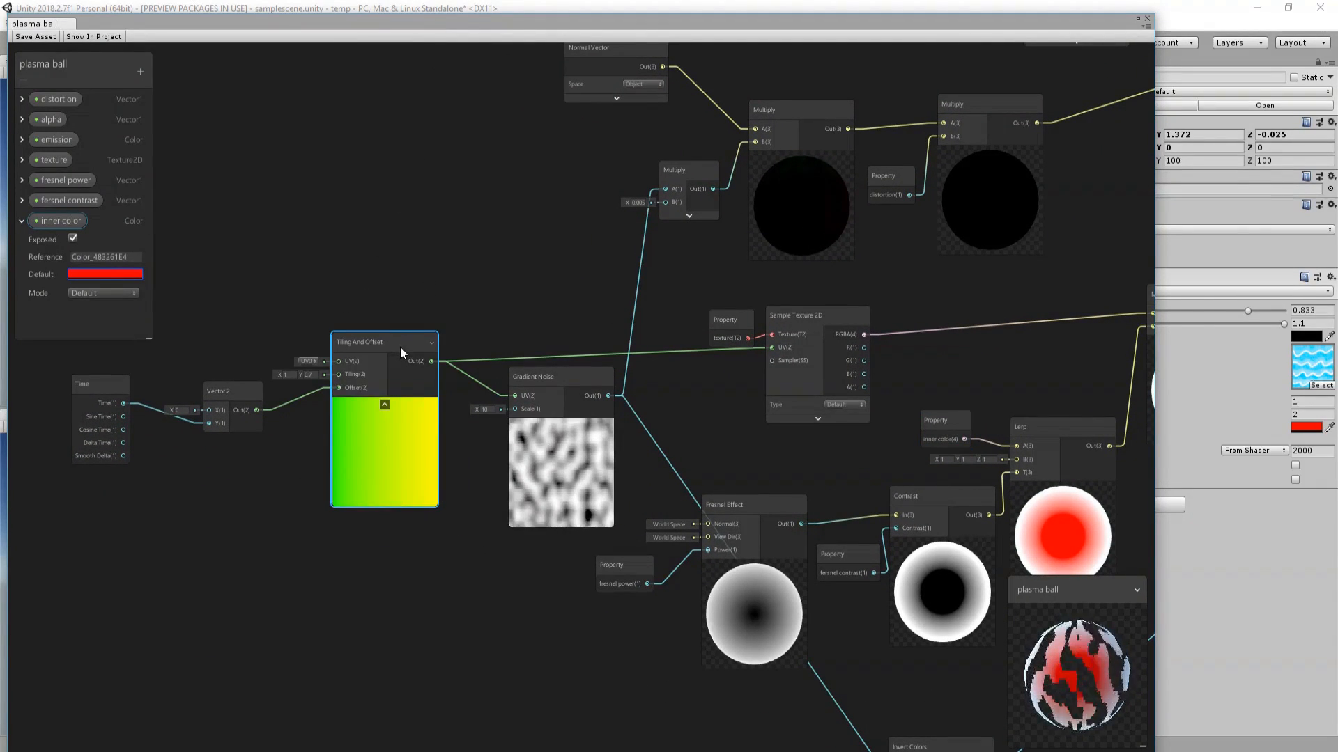
{"action": "right_click", "coordinate": [400, 346]}
{"action": "left_click", "coordinate": [443, 467]}
{"action": "left_click_drag", "start_coordinate": [379, 353], "coordinate": [373, 145]}
{"action": "middle_click_drag", "start_coordinate": [485, 299], "coordinate": [620, 420]}
Connect the Vector 2 output to the duplicate Tiling And Offset's Offset, and its output to Sample Texture 2D's UV.
{"action": "left_click_drag", "start_coordinate": [390, 531], "coordinate": [474, 306]}
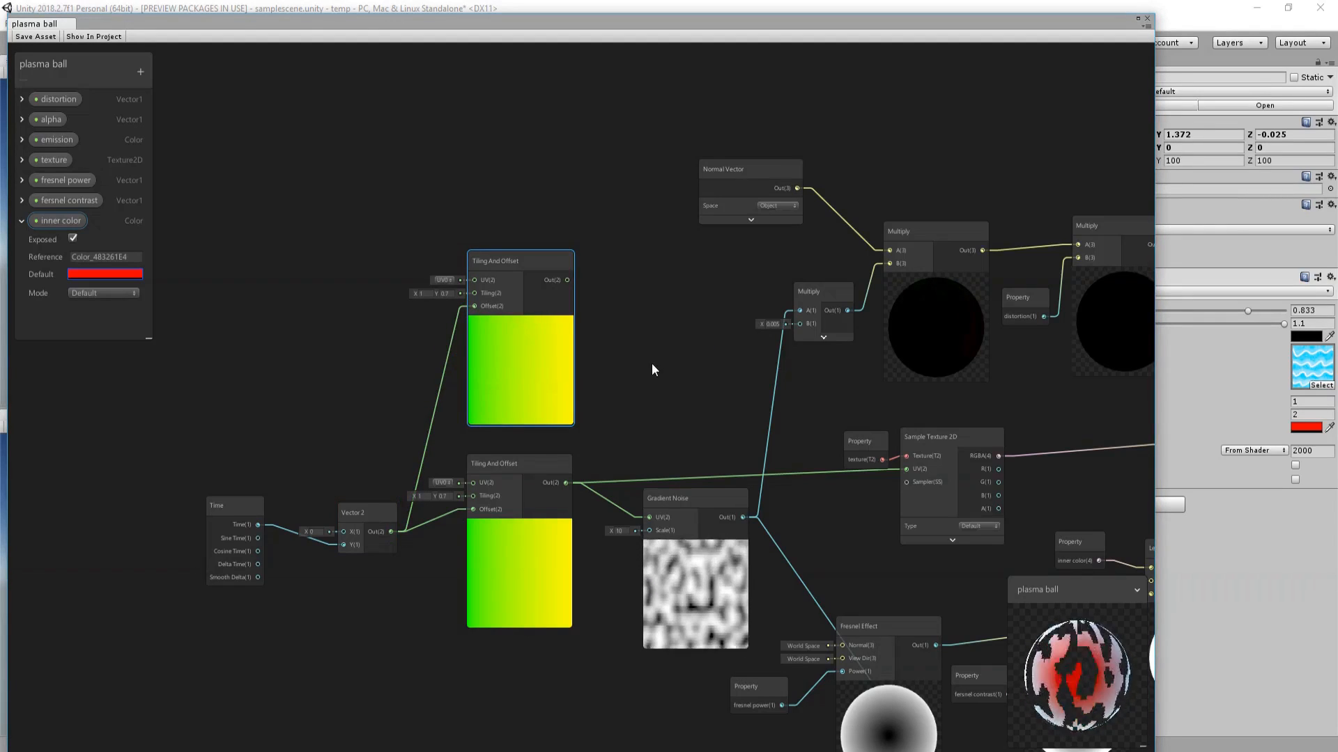
{"action": "middle_click_drag", "start_coordinate": [650, 364], "coordinate": [467, 334]}
{"action": "left_click_drag", "start_coordinate": [403, 277], "coordinate": [740, 465]}
{"action": "middle_click_drag", "start_coordinate": [241, 330], "coordinate": [415, 375]}
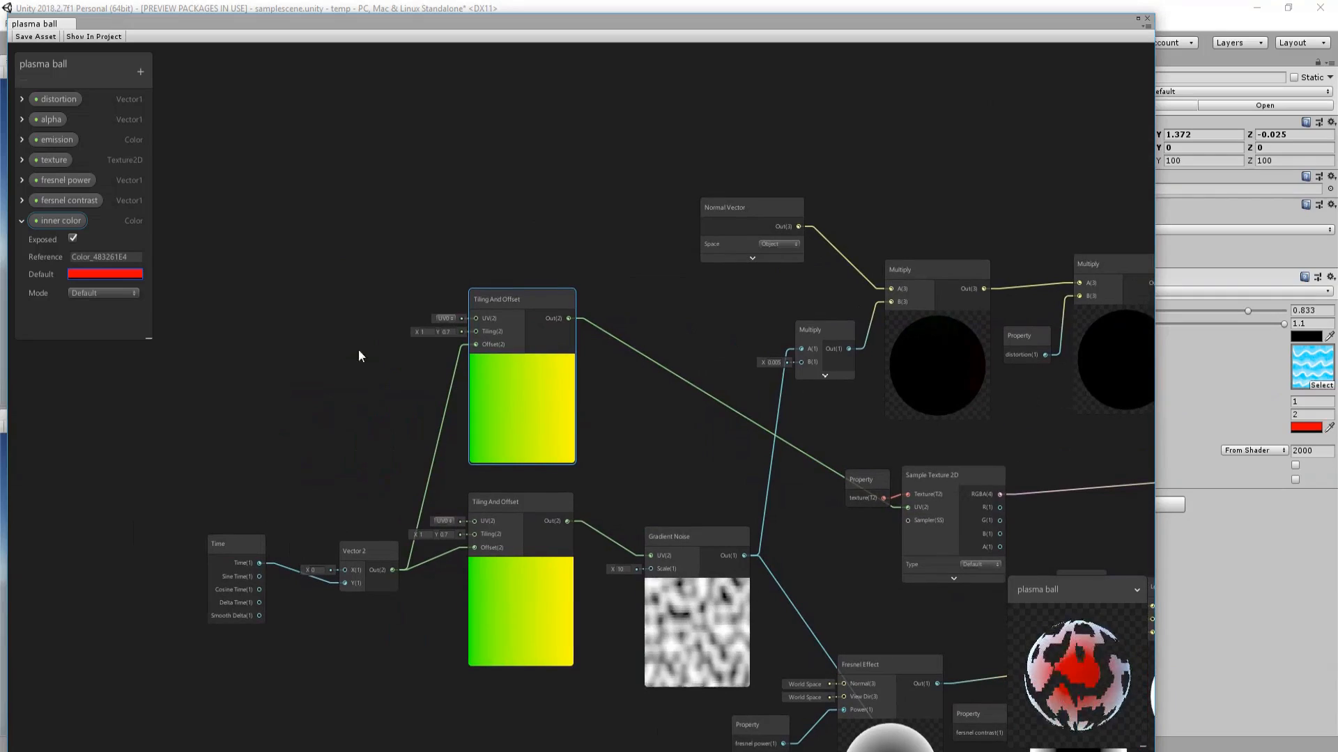
Add a Vector2 property named "tiling" and feed it into the Tiling input of the upper Tiling And Offset node.
{"action": "left_click", "coordinate": [21, 221]}
{"action": "left_click", "coordinate": [141, 72]}
{"action": "left_click", "coordinate": [181, 98]}
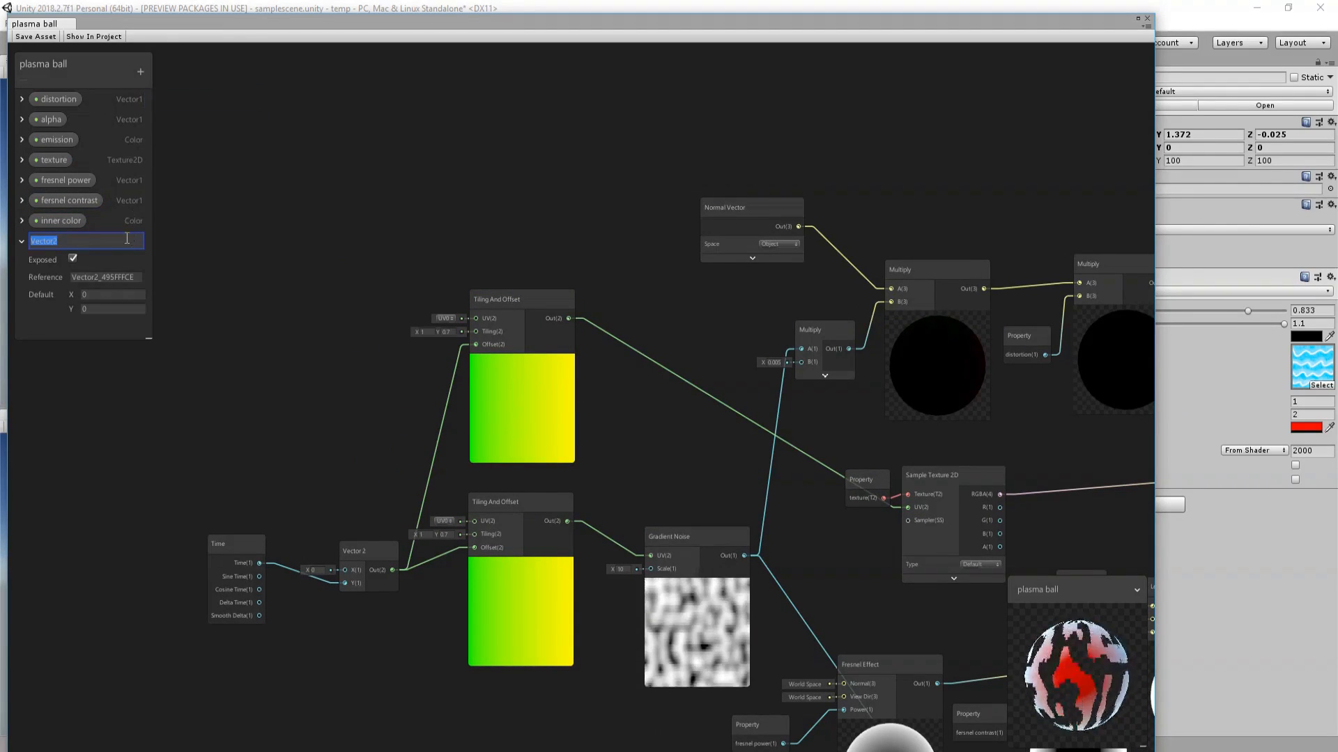
{"action": "type", "text": "tiling"}
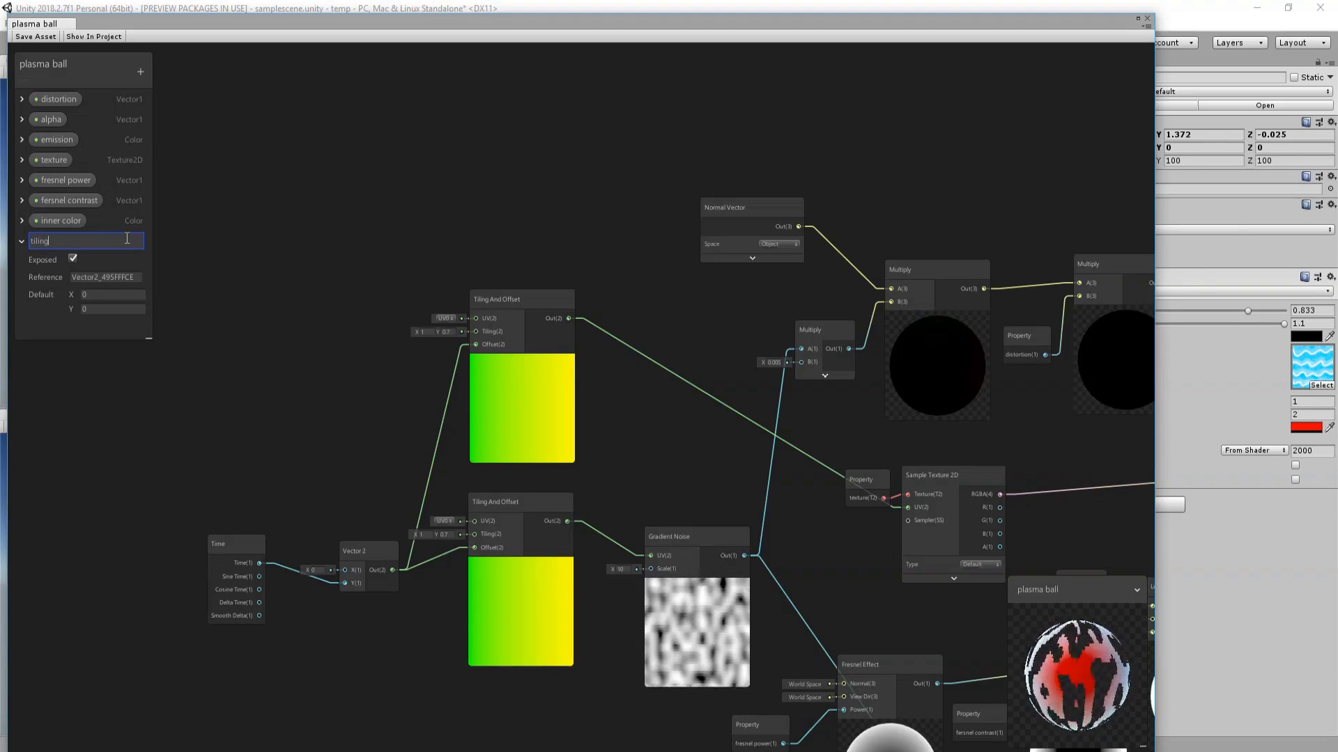
{"action": "key", "text": "Return"}
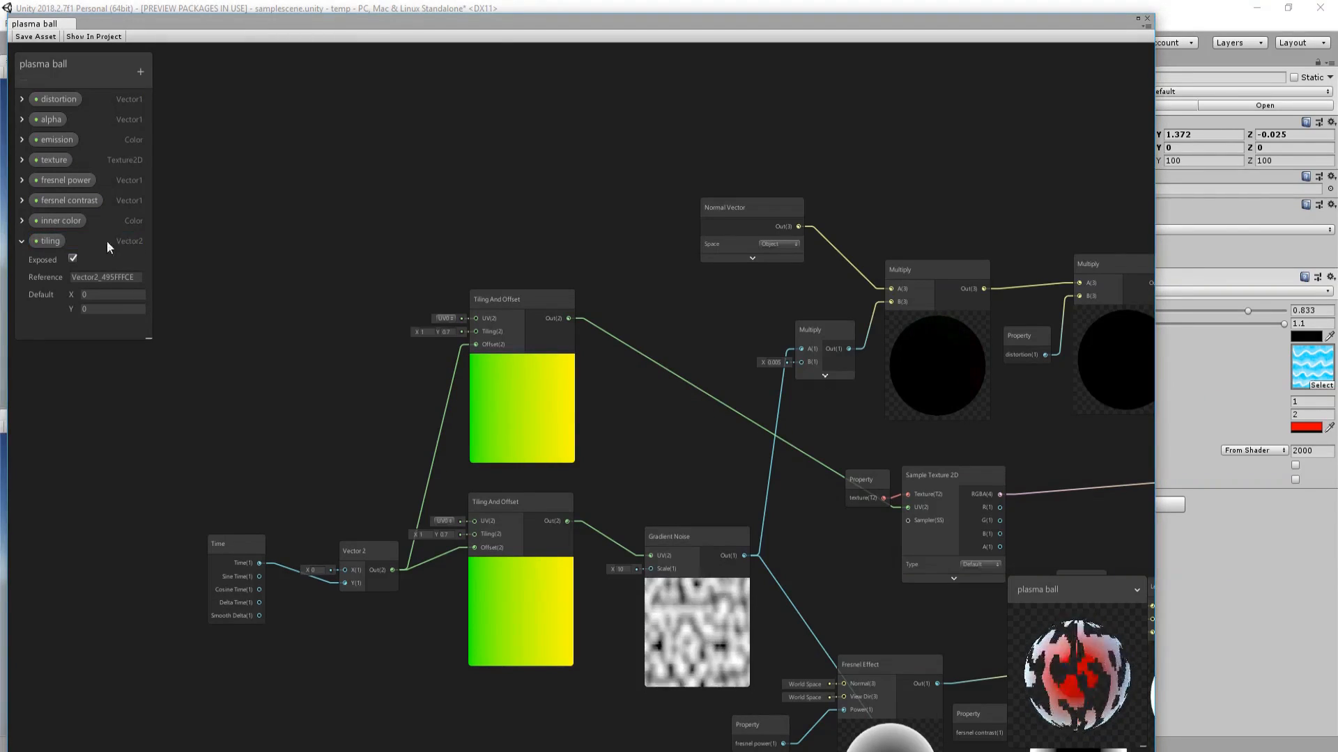
{"action": "left_click_drag", "start_coordinate": [46, 239], "coordinate": [474, 331]}
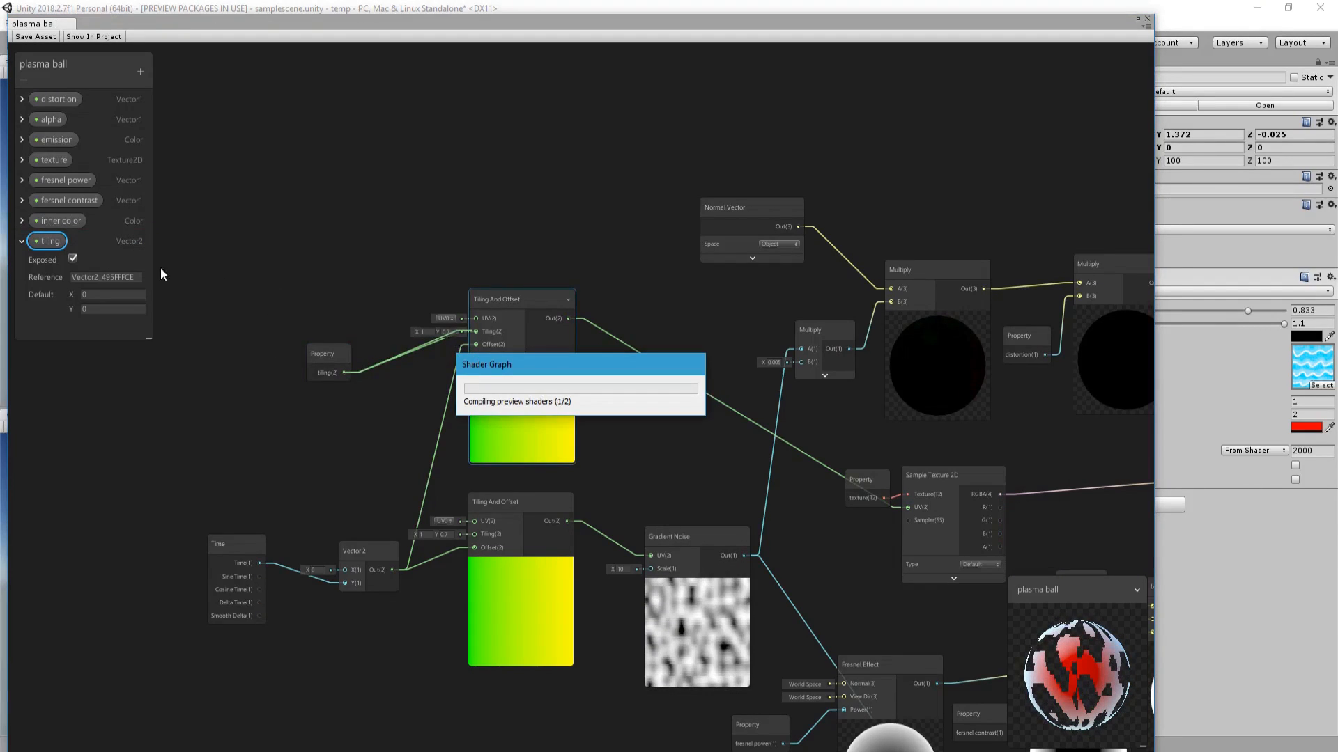
Set the tiling property's default to X 1, Y 1, save the shader graph and move its window out of the way.
{"action": "left_click", "coordinate": [129, 295]}
{"action": "type", "text": "1"}
{"action": "key", "text": "Tab"}
{"action": "type", "text": "1"}
{"action": "left_click", "coordinate": [35, 36]}
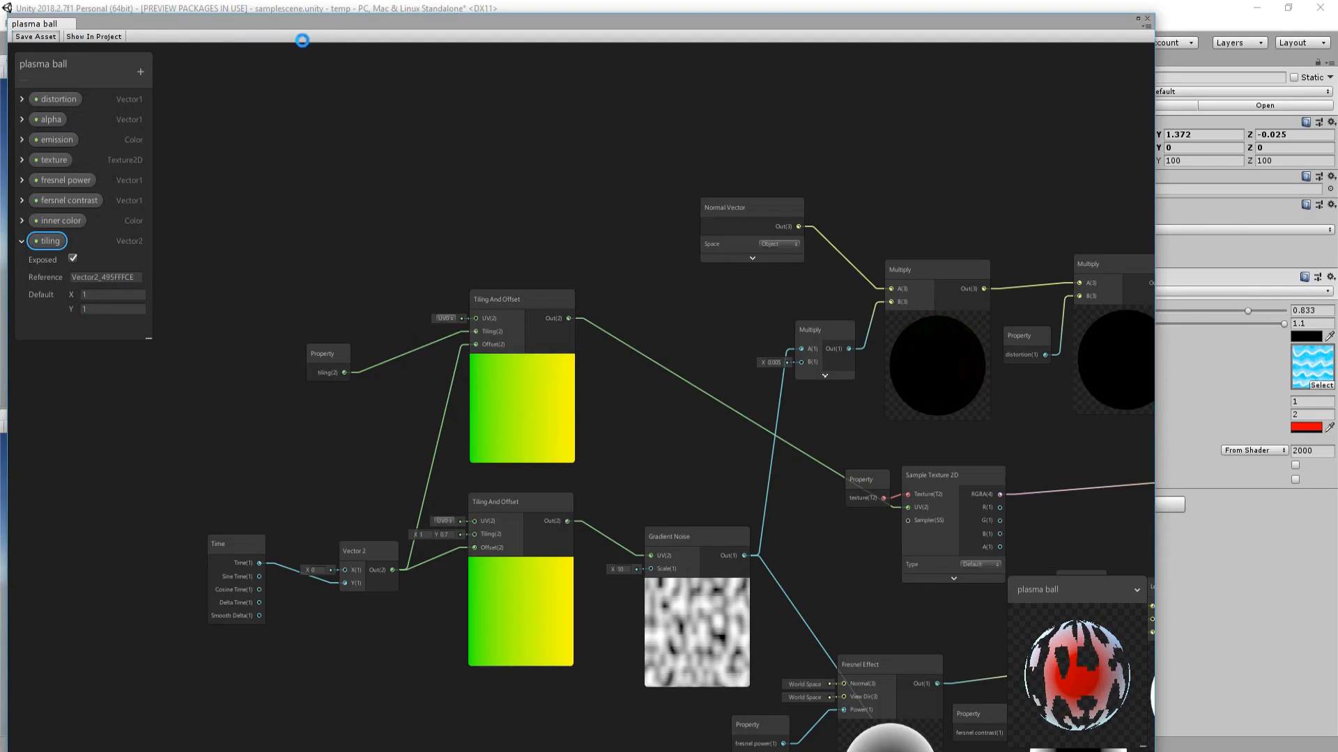
{"action": "left_click_drag", "start_coordinate": [319, 23], "coordinate": [317, 747]}
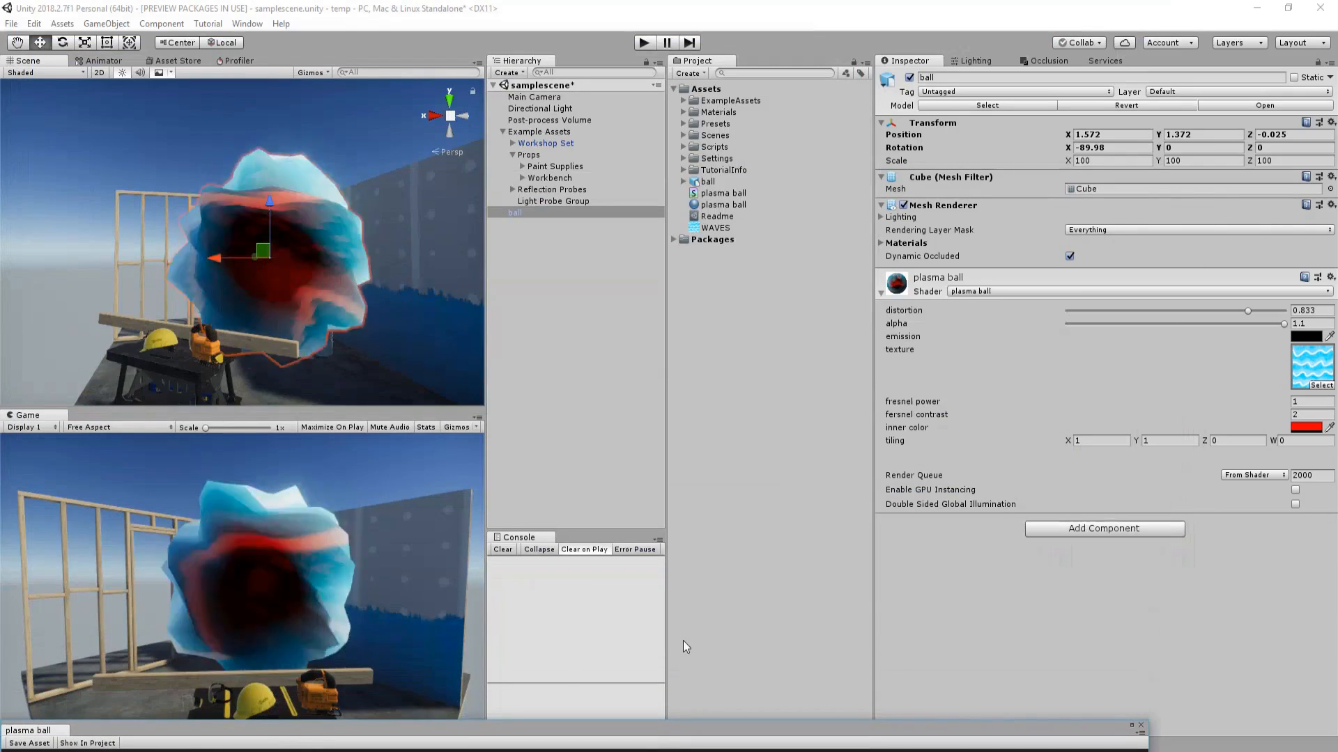
Set the tiling of the ball's plasma ball material to X 2.5 and Y 3.33.
{"action": "left_click", "coordinate": [1074, 448]}
{"action": "type", "text": "1.64"}
{"action": "left_click_drag", "start_coordinate": [1089, 441], "coordinate": [1192, 450]}
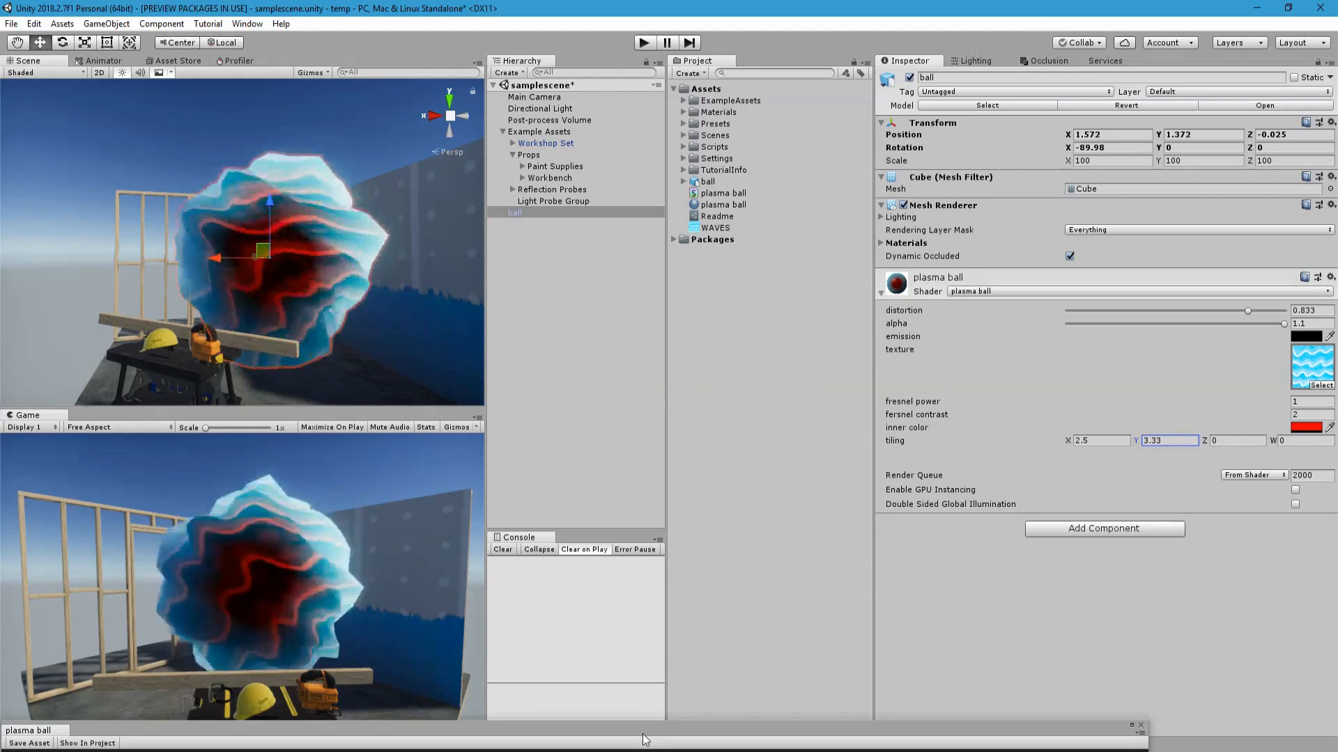
In the graph, add a Multiply node with the Vector 2 output feeding its A input, and collapse its preview.
{"action": "left_click_drag", "start_coordinate": [648, 736], "coordinate": [683, 54]}
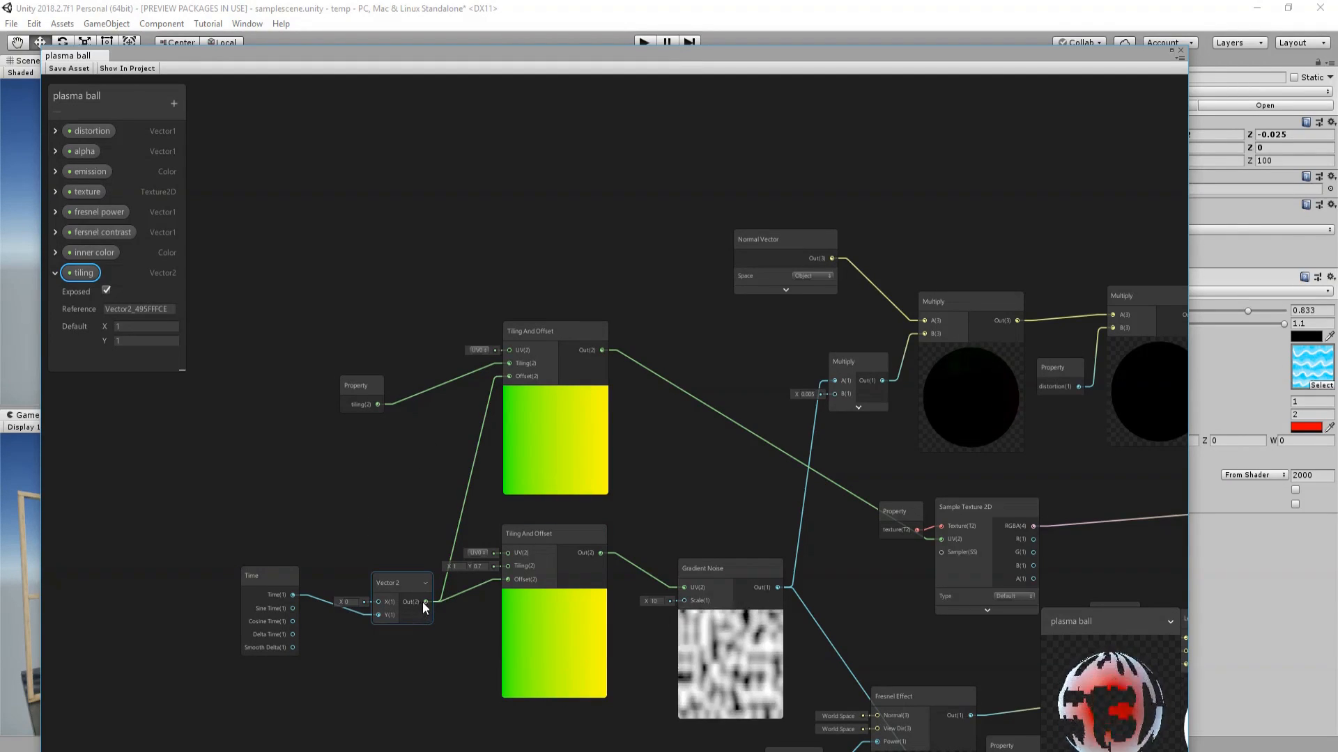
{"action": "left_click_drag", "start_coordinate": [425, 601], "coordinate": [397, 470]}
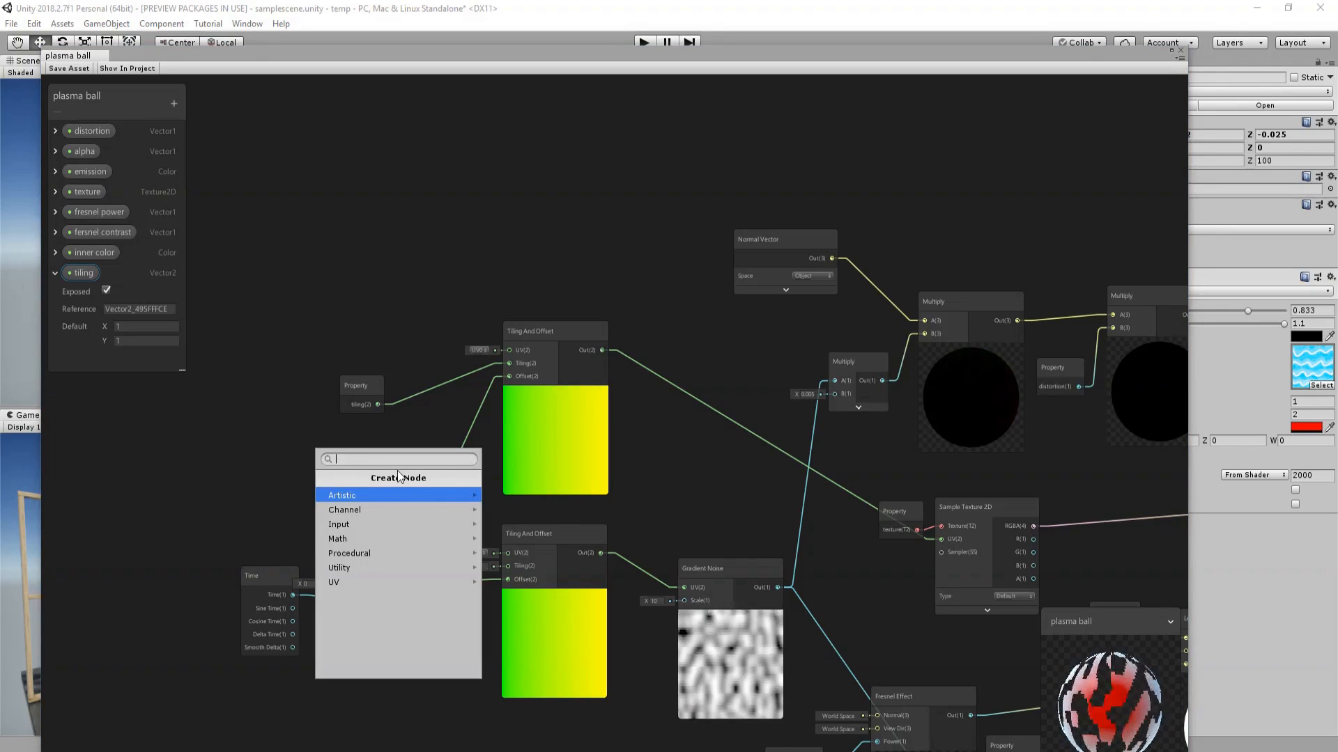
{"action": "type", "text": "mu"}
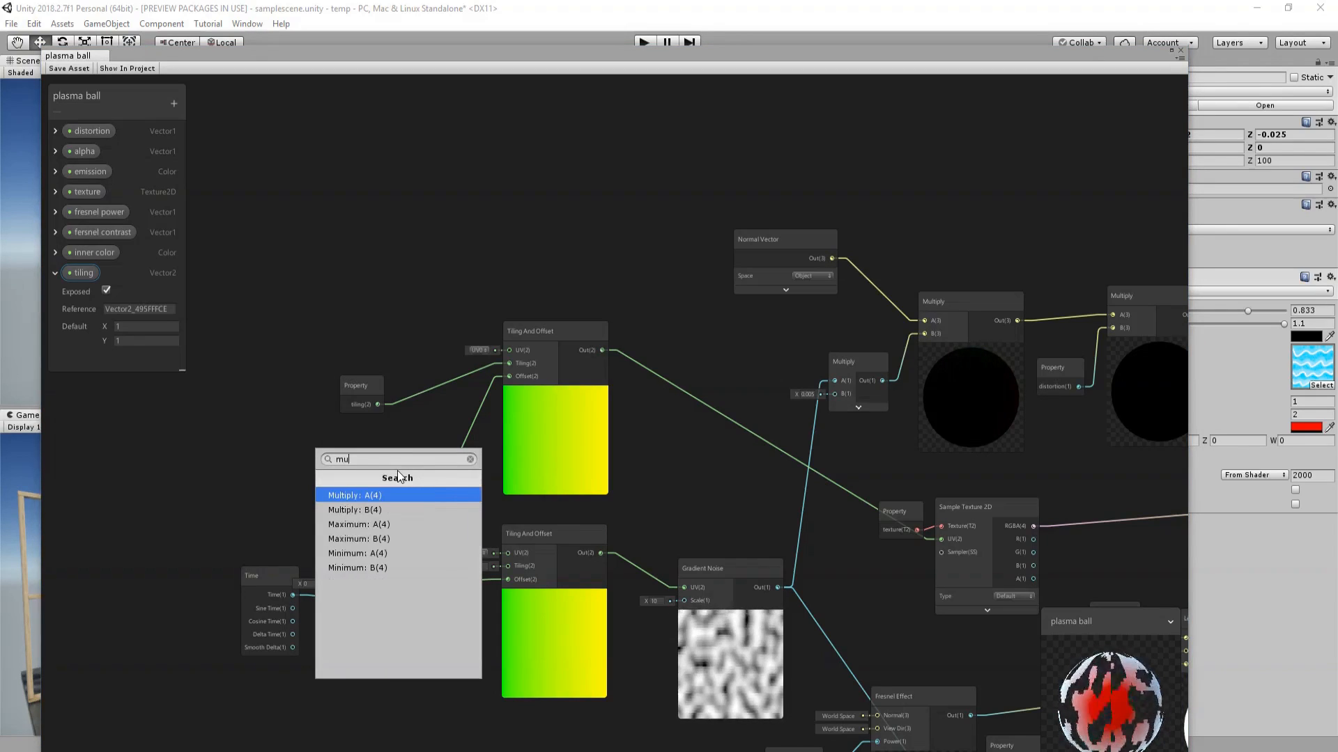
{"action": "key", "text": "Return"}
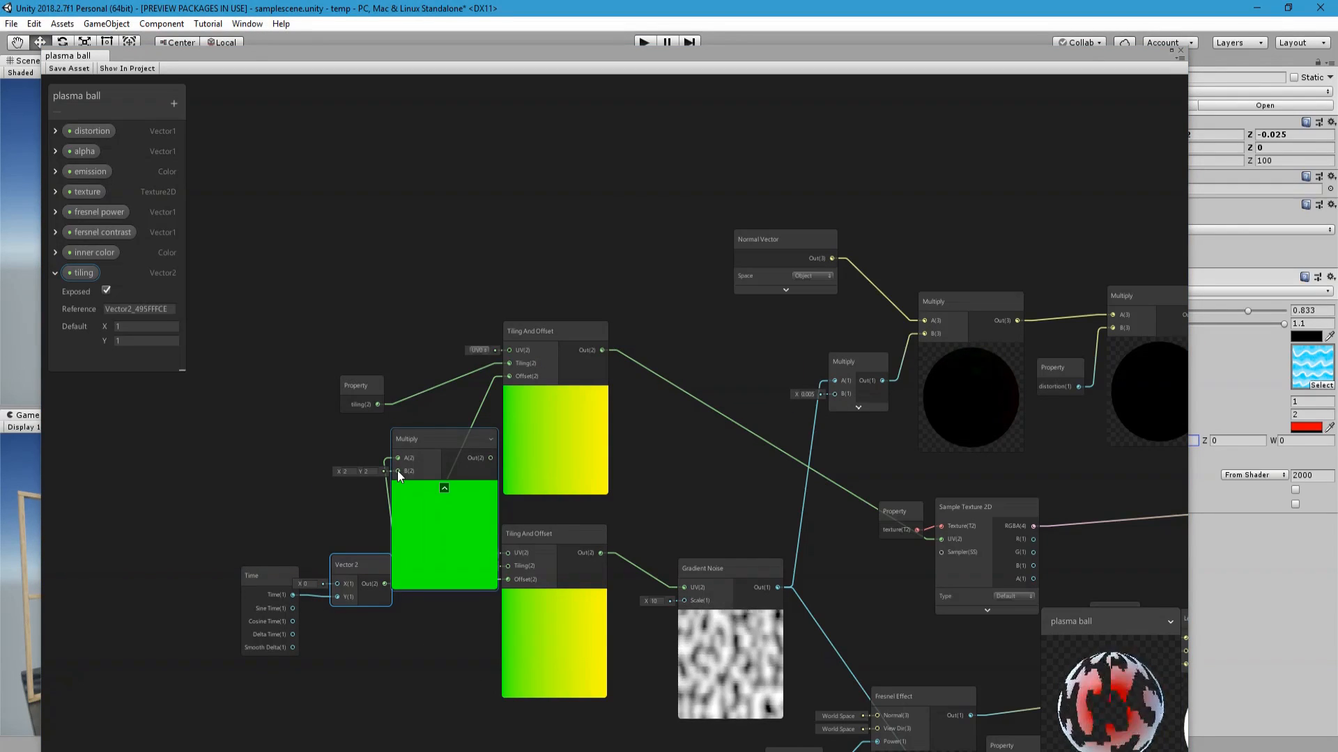
{"action": "left_click", "coordinate": [445, 488]}
Add a Vector1 property "texture speed" into the new Multiply's B, and connect the Multiply output to the upper Tiling And Offset's Offset.
{"action": "left_click", "coordinate": [170, 105]}
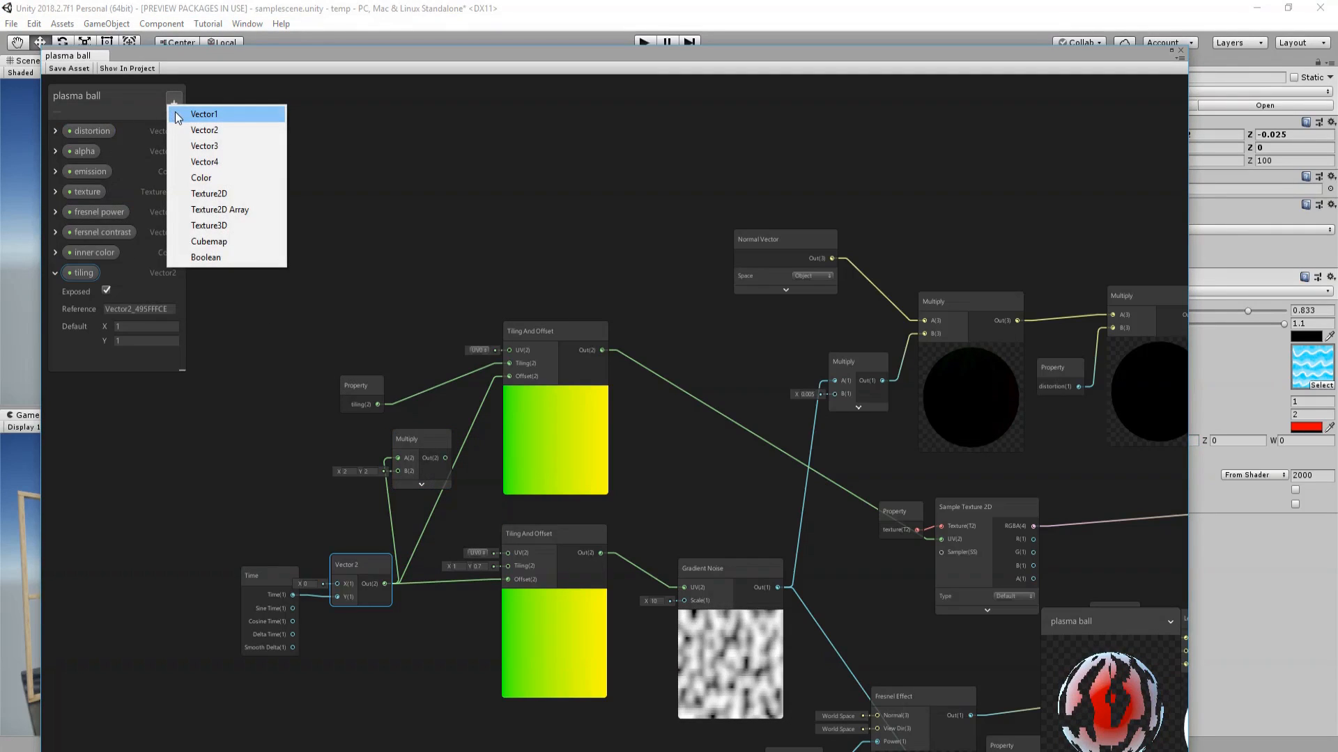
{"action": "left_click", "coordinate": [177, 114]}
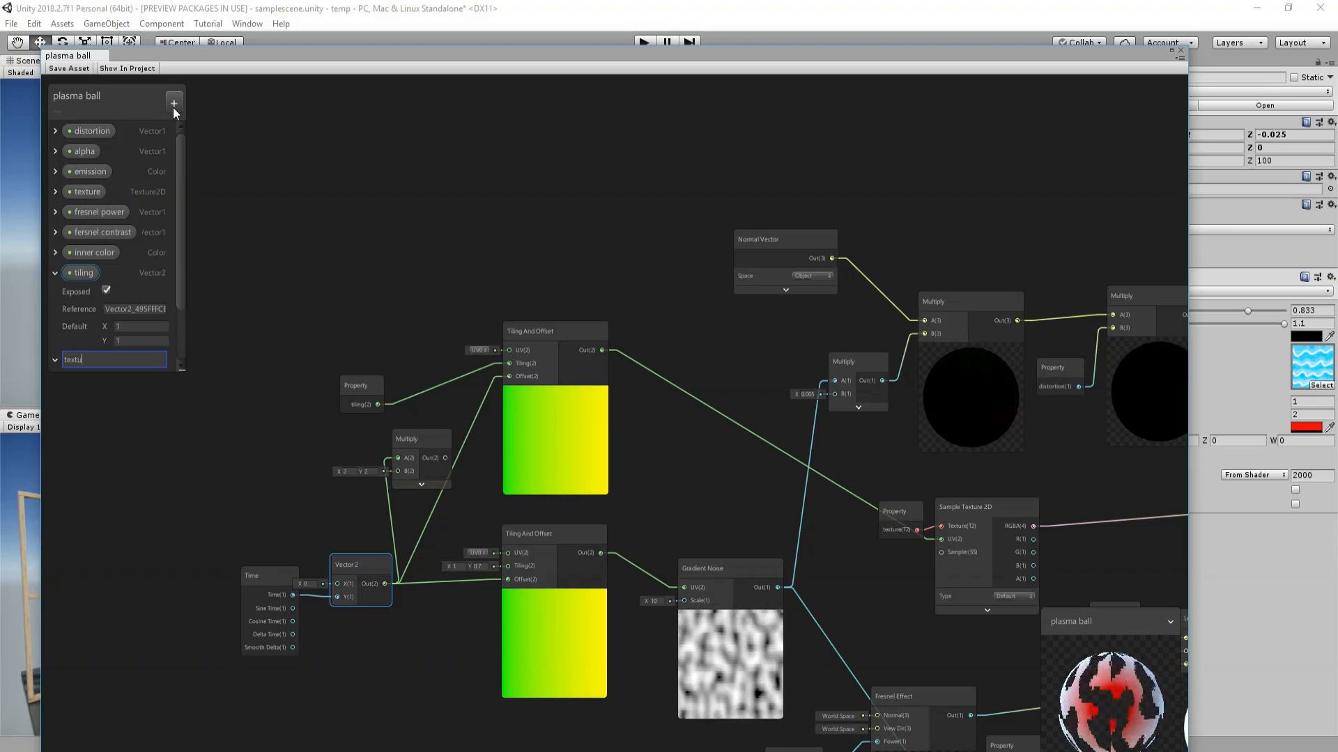
{"action": "type", "text": "texture speed"}
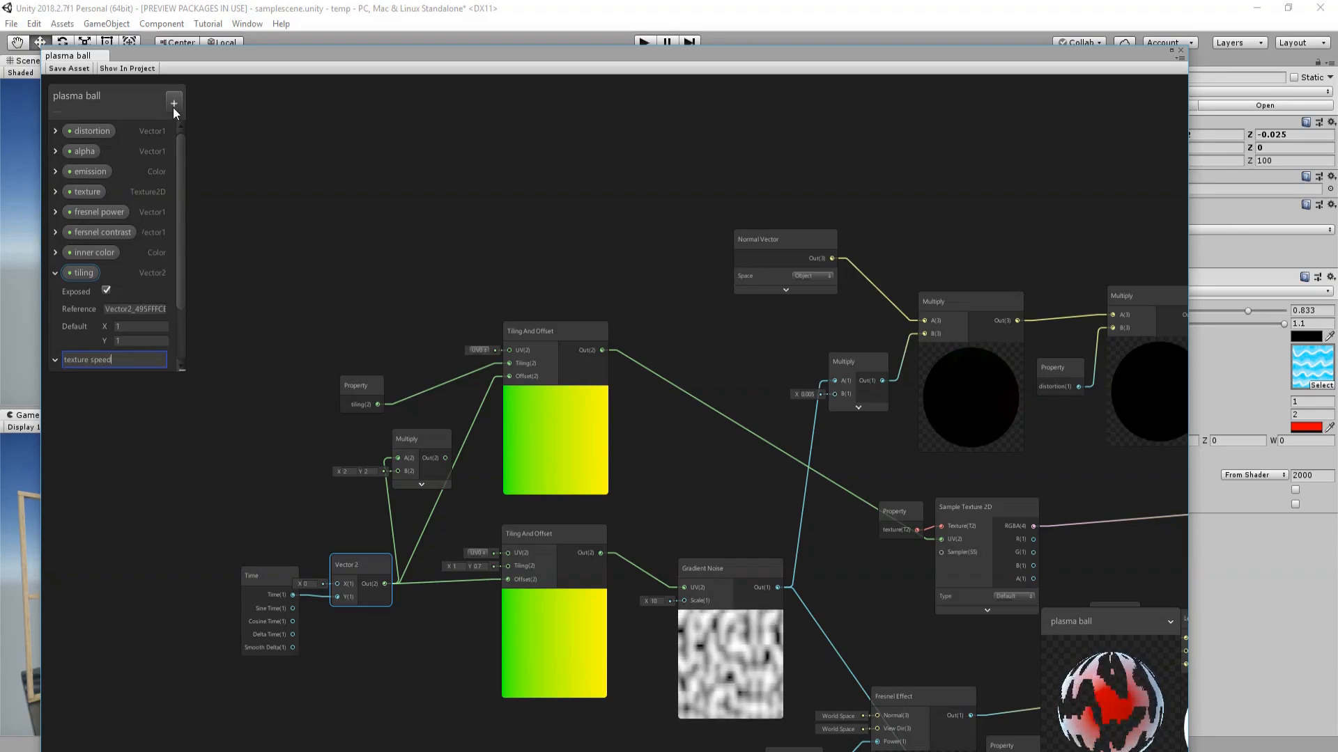
{"action": "key", "text": "Return"}
{"action": "left_click_drag", "start_coordinate": [237, 451], "coordinate": [510, 376]}
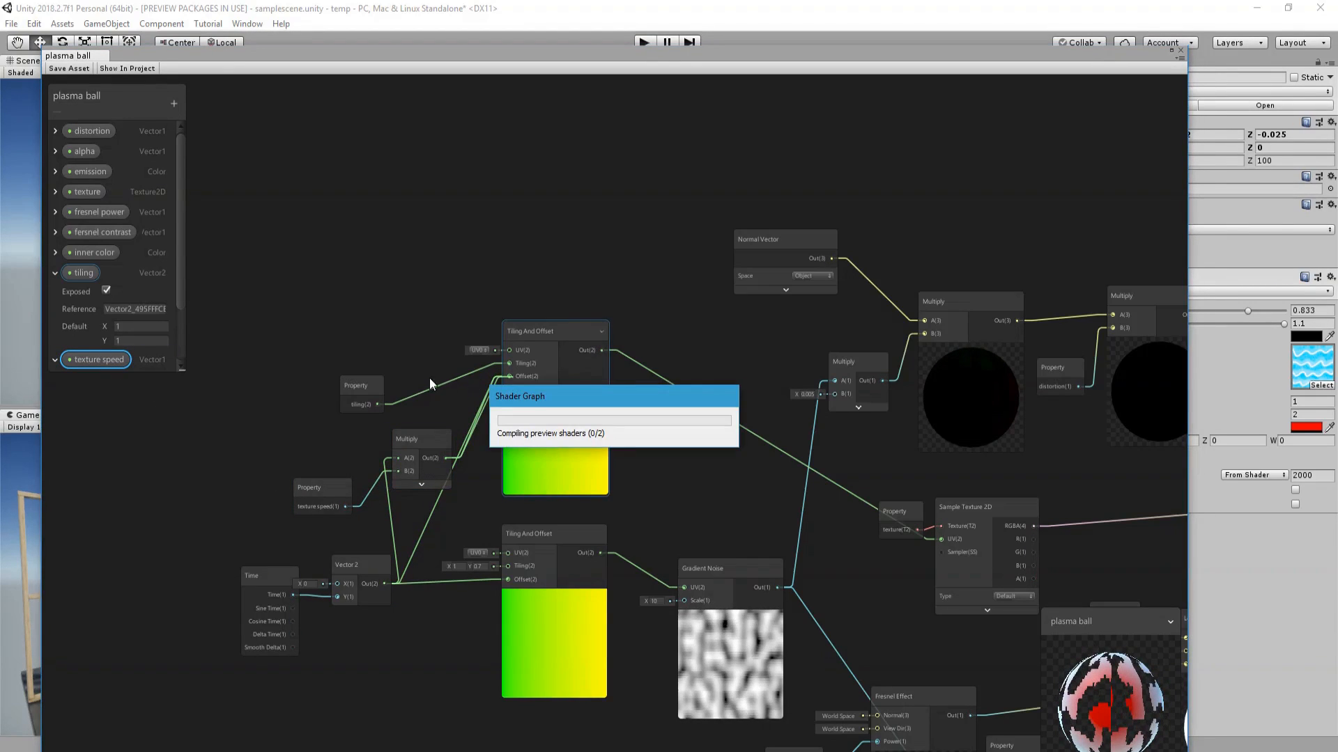
Save the shader graph, move its window aside, and set the ball material's texture speed to 2.
{"action": "left_click", "coordinate": [55, 67]}
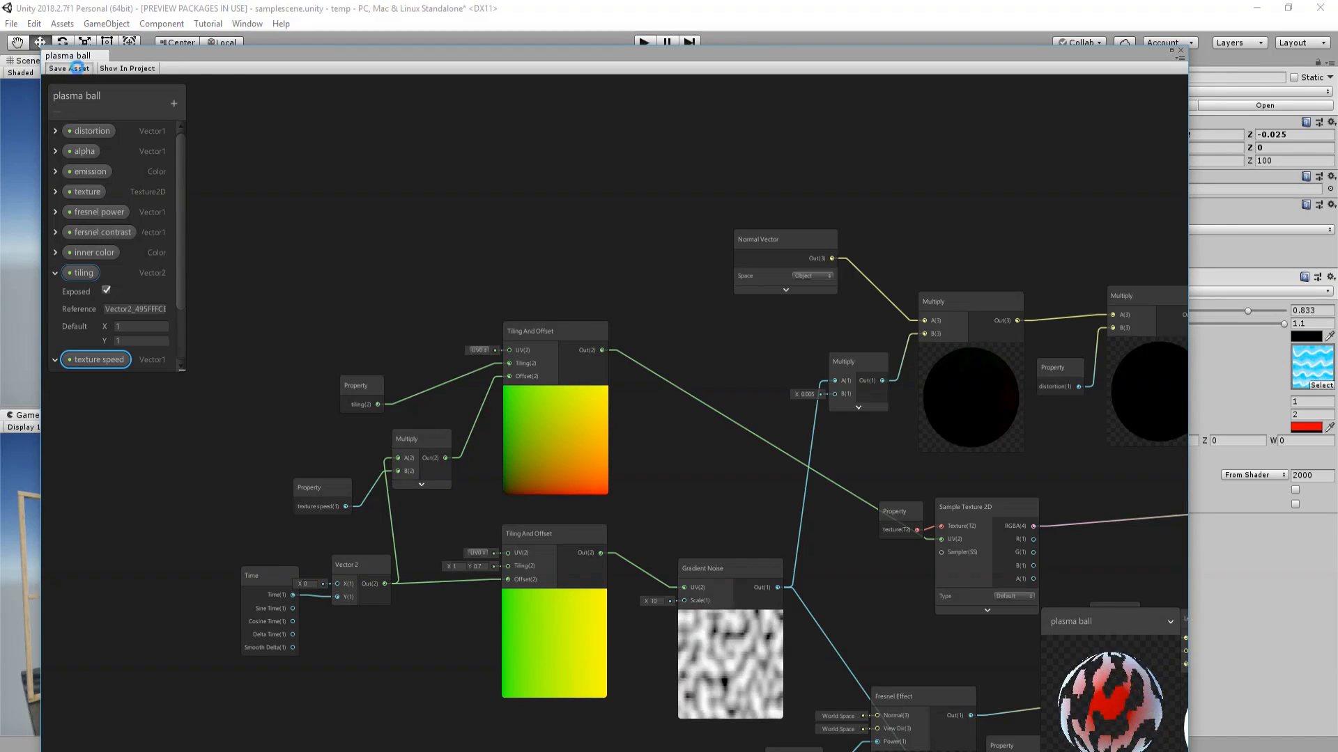
{"action": "left_click_drag", "start_coordinate": [480, 55], "coordinate": [430, 690]}
{"action": "left_click_drag", "start_coordinate": [1008, 468], "coordinate": [955, 472]}
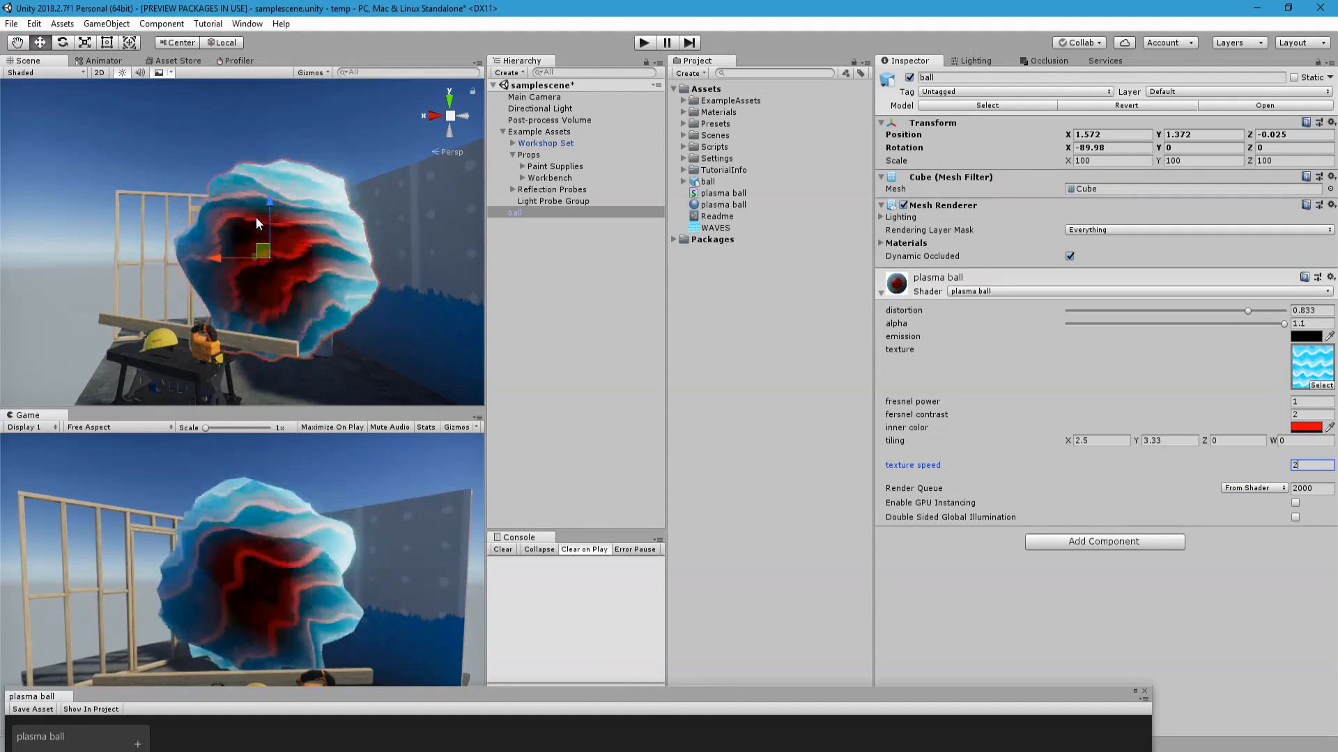
Return to the graph, collapse the Lerp node's preview, and lower the Lerp and inner color nodes slightly.
{"action": "left_click_drag", "start_coordinate": [499, 699], "coordinate": [523, 28]}
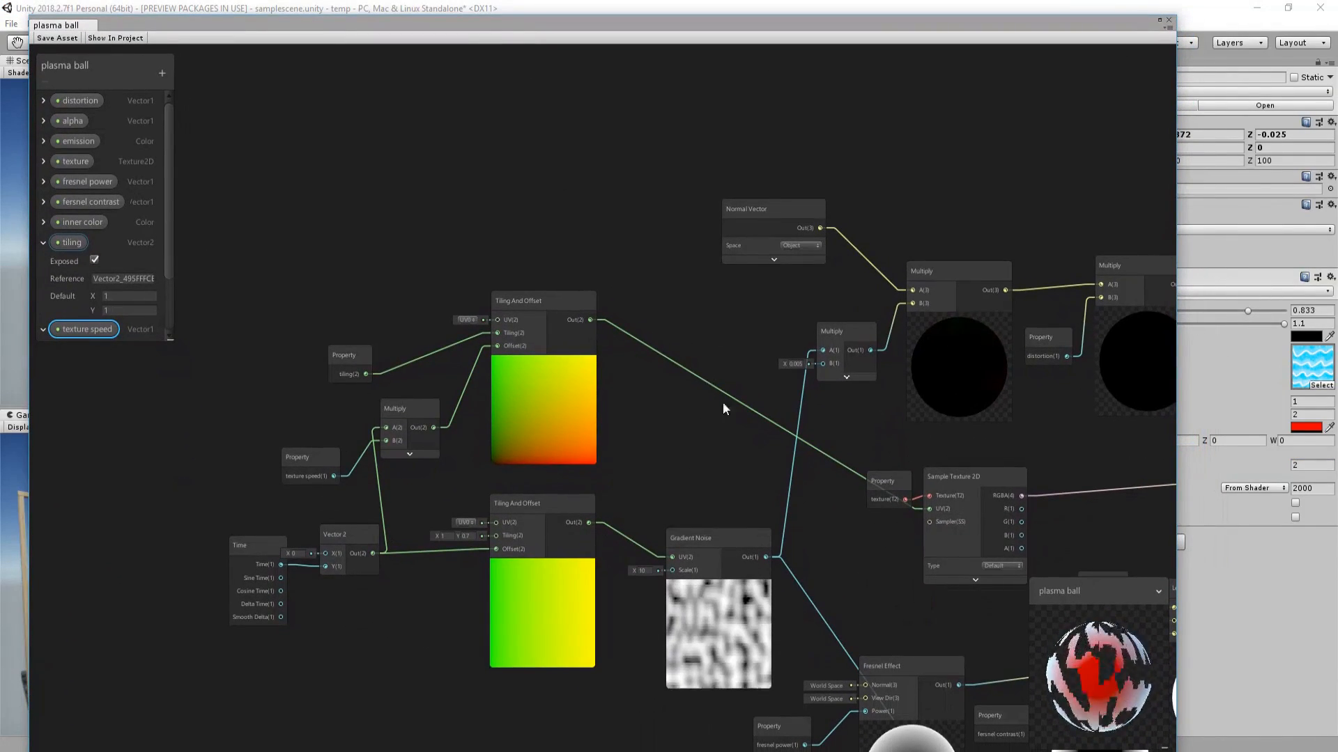
{"action": "middle_click_drag", "start_coordinate": [746, 476], "coordinate": [611, 365]}
{"action": "middle_click_drag", "start_coordinate": [838, 439], "coordinate": [498, 315]}
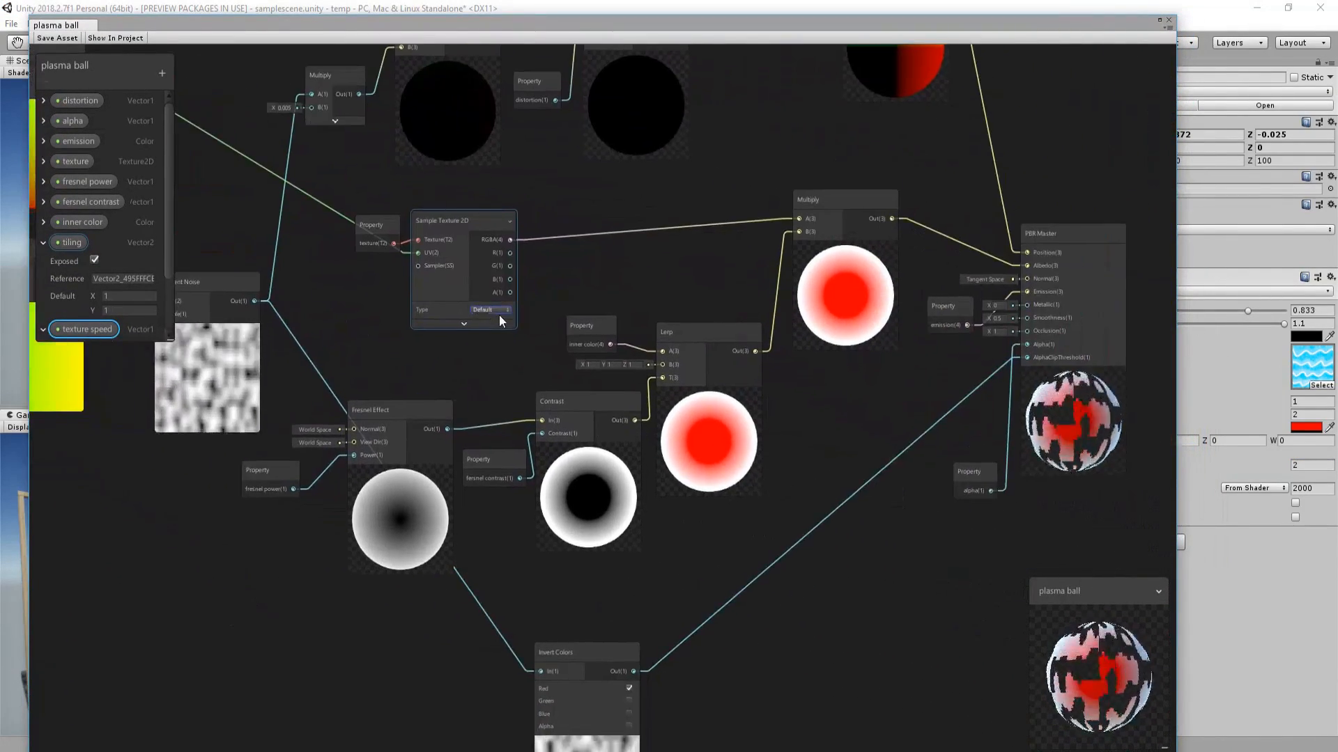
{"action": "middle_click_drag", "start_coordinate": [695, 274], "coordinate": [557, 387]}
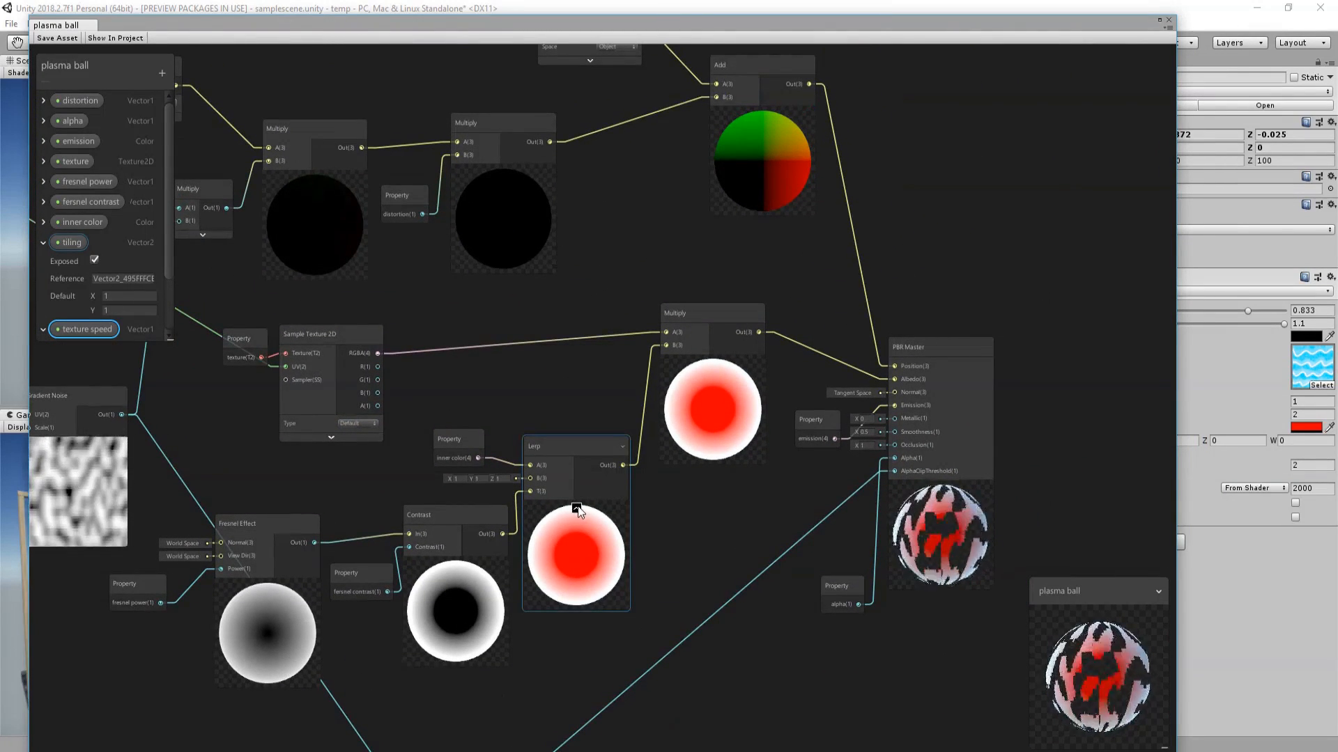
{"action": "left_click", "coordinate": [576, 507]}
{"action": "left_click_drag", "start_coordinate": [555, 475], "coordinate": [558, 471]}
{"action": "left_click_drag", "start_coordinate": [474, 440], "coordinate": [476, 459]}
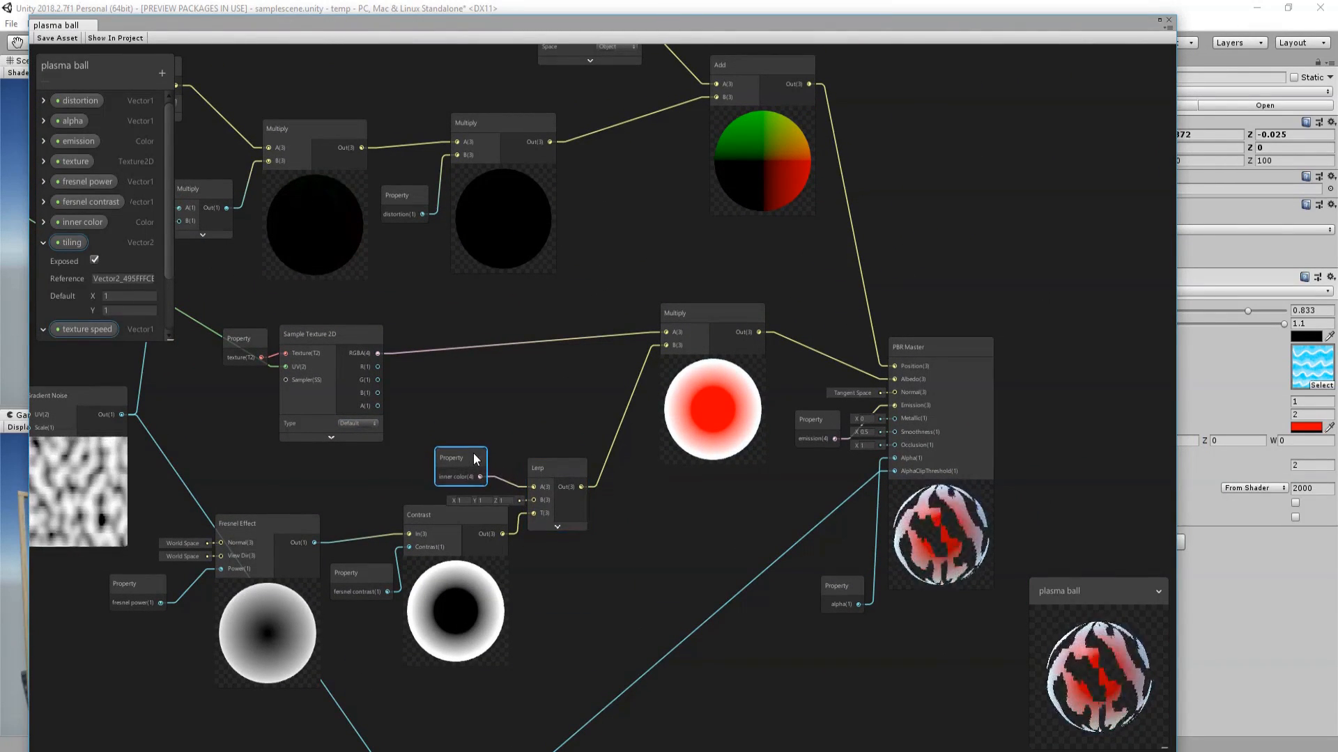
Add a second Lerp with the first Lerp's output in B, shift the albedo Multiply to make room, and set the new Lerp's A to 1, 1, 1.
{"action": "left_click_drag", "start_coordinate": [582, 489], "coordinate": [588, 392]}
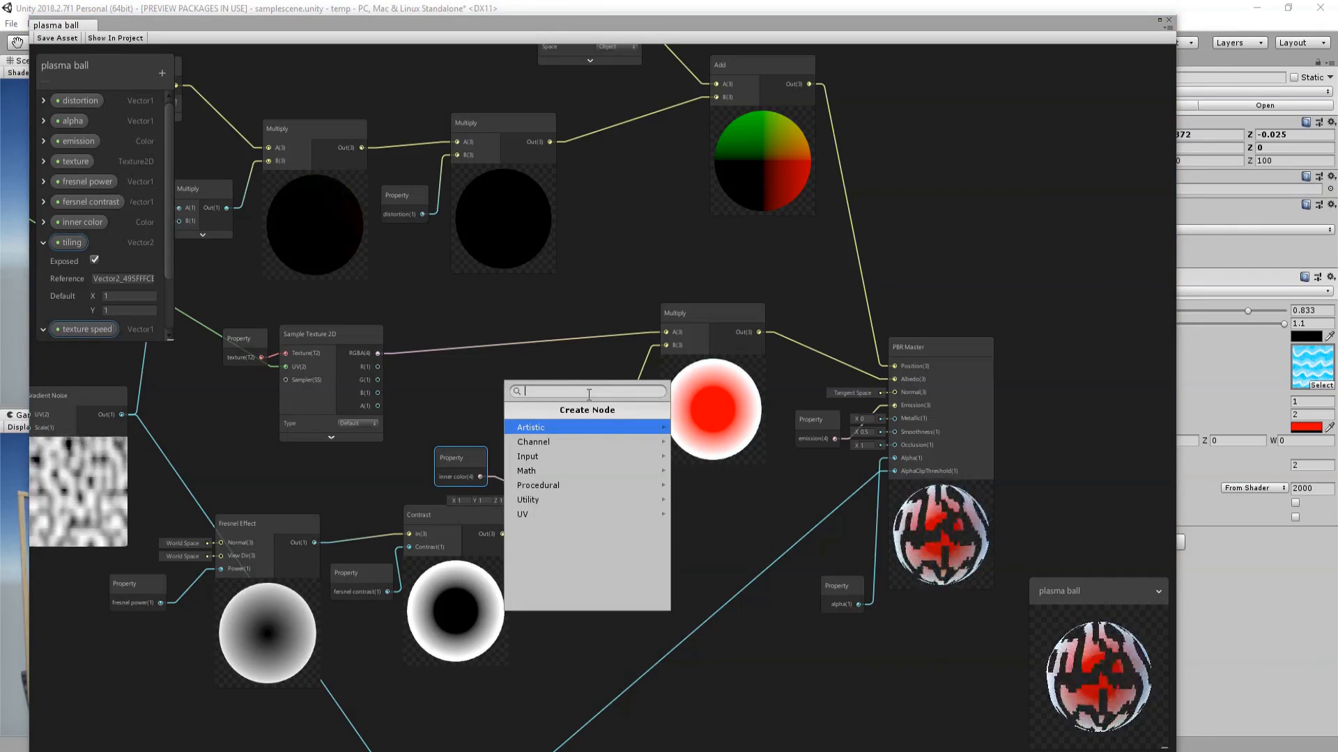
{"action": "type", "text": "ler"}
{"action": "key", "text": "Return"}
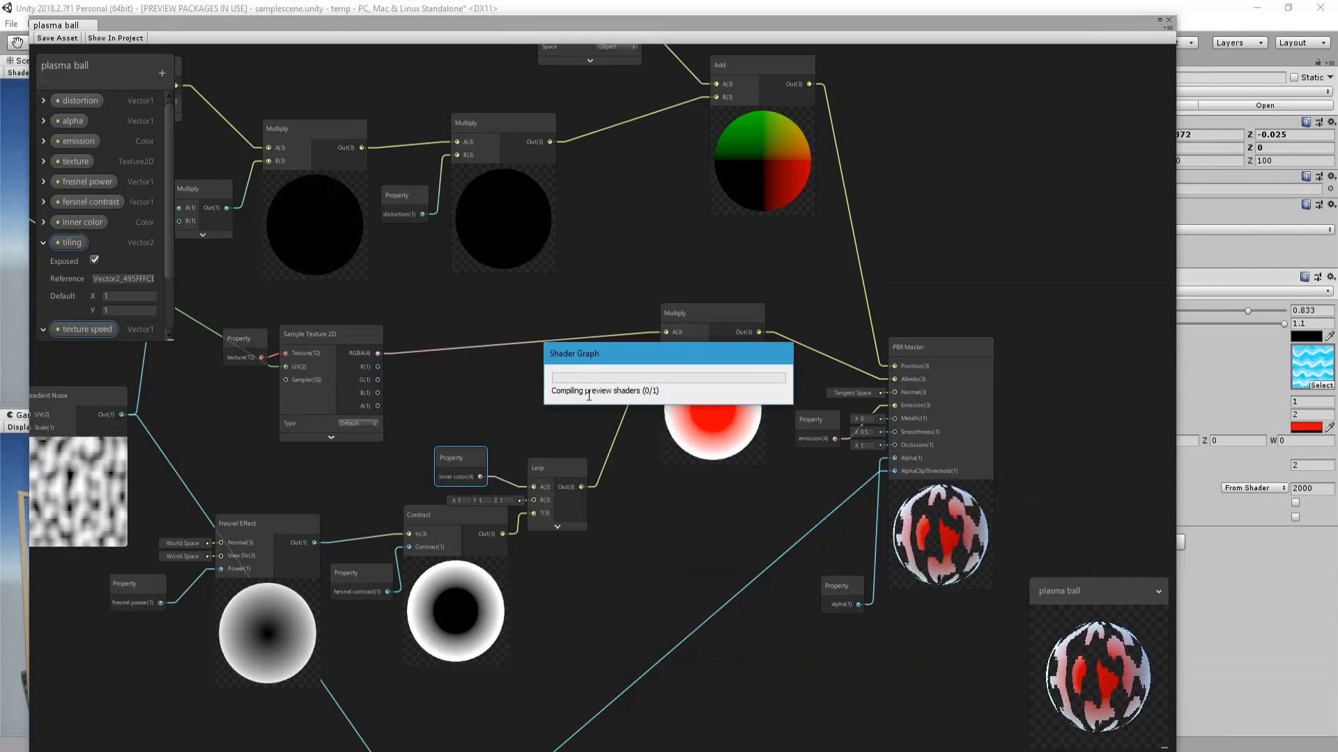
{"action": "left_click_drag", "start_coordinate": [704, 311], "coordinate": [742, 295]}
{"action": "left_click", "coordinate": [602, 380]}
{"action": "left_click_drag", "start_coordinate": [575, 392], "coordinate": [584, 404]}
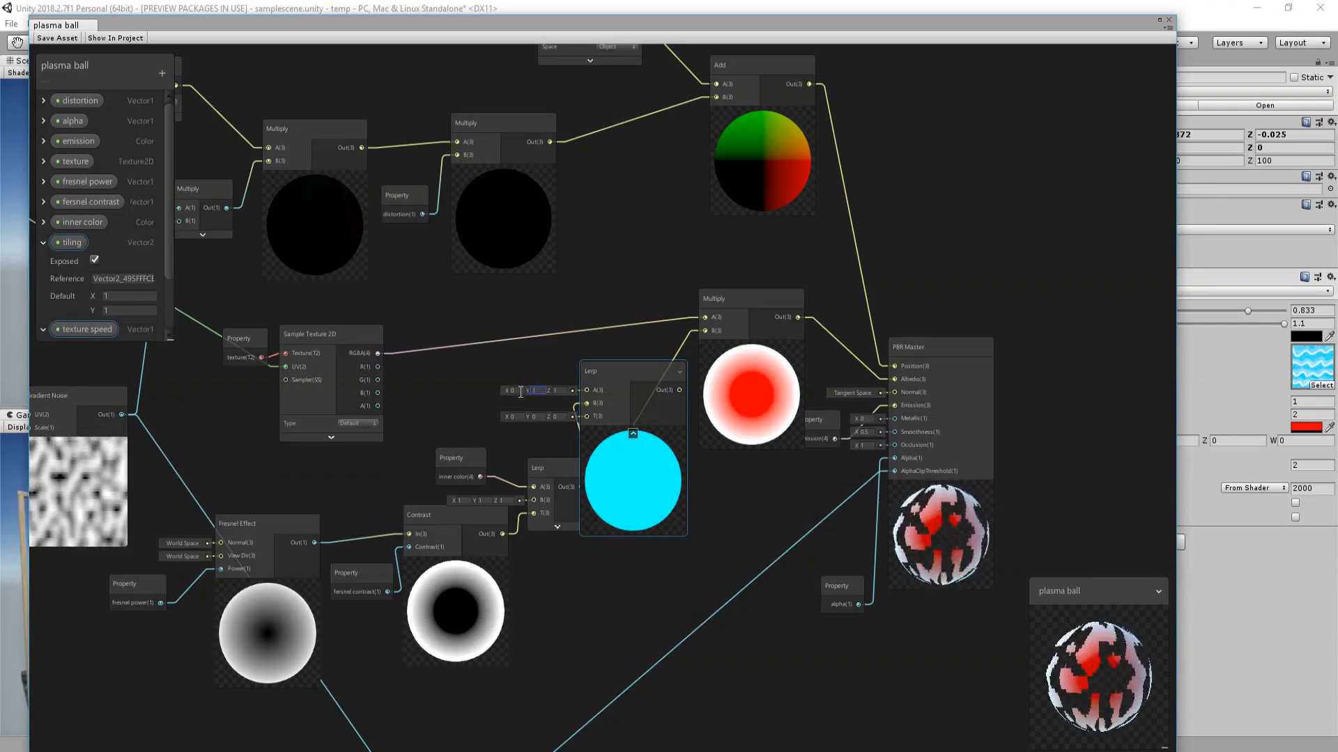
{"action": "left_click", "coordinate": [517, 533]}
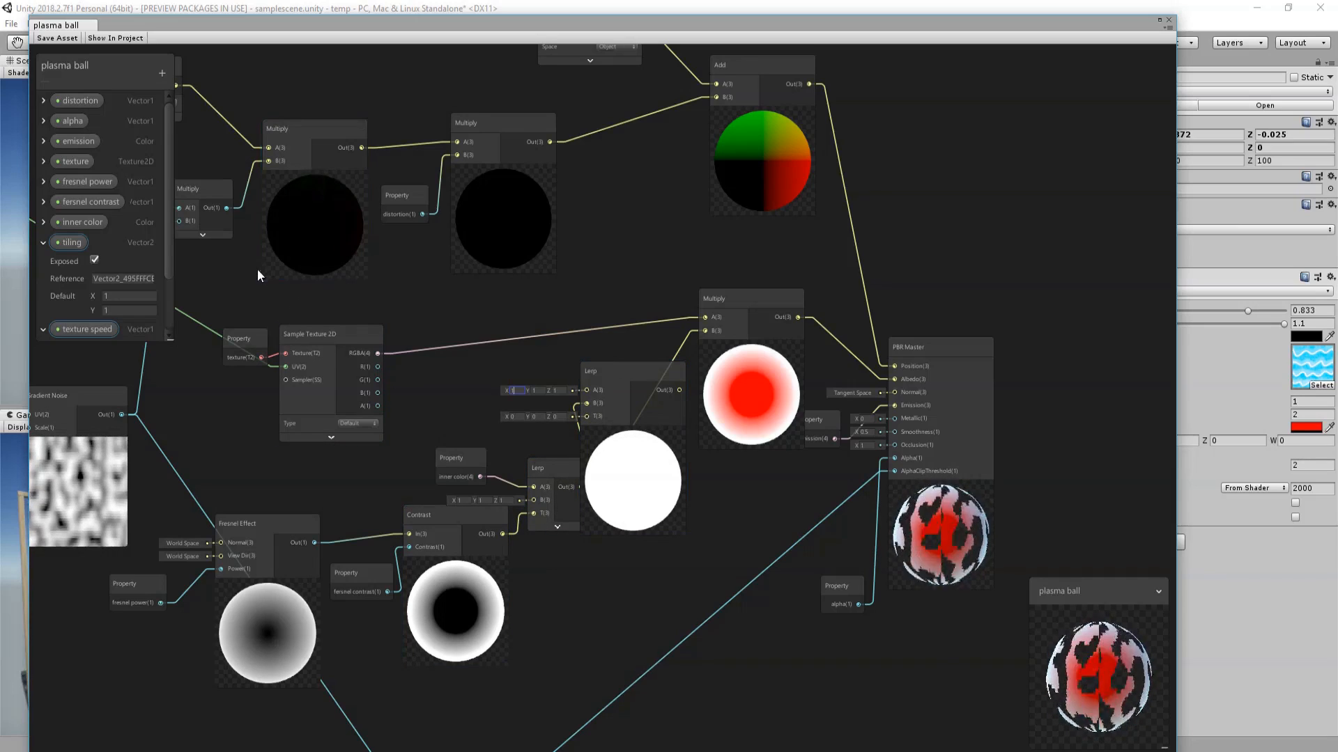
Collapse the tiling and texture speed properties and add a Vector1 property named "inner color power".
{"action": "left_click", "coordinate": [44, 243]}
{"action": "left_click", "coordinate": [42, 263]}
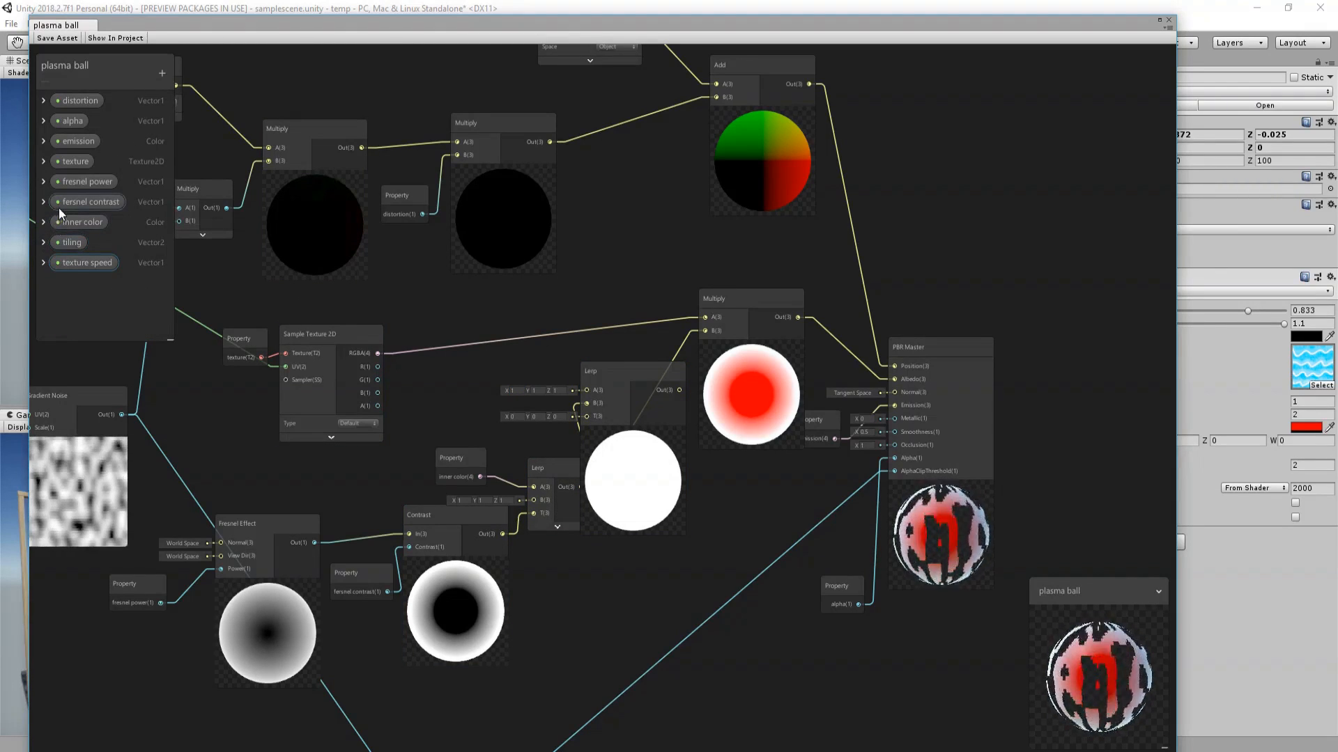
{"action": "left_click", "coordinate": [163, 72]}
{"action": "left_click", "coordinate": [201, 75]}
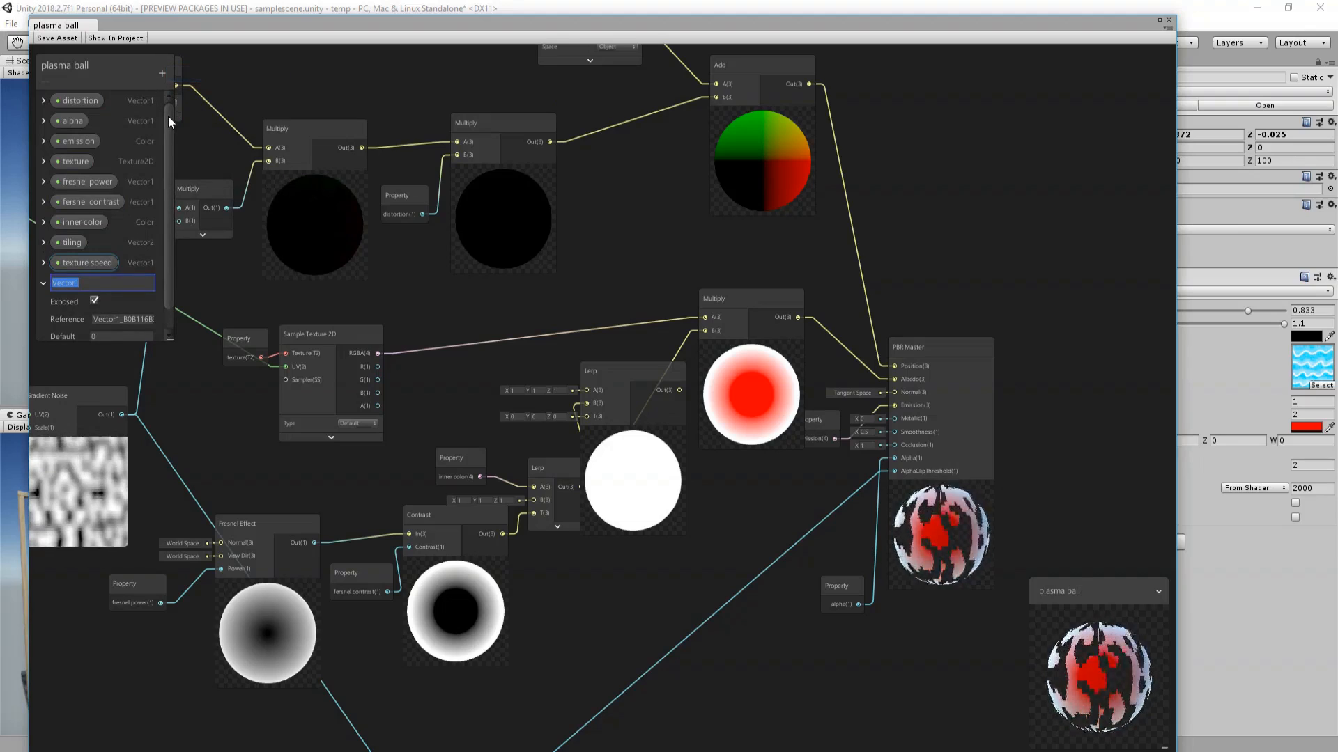
{"action": "type", "text": "inner"}
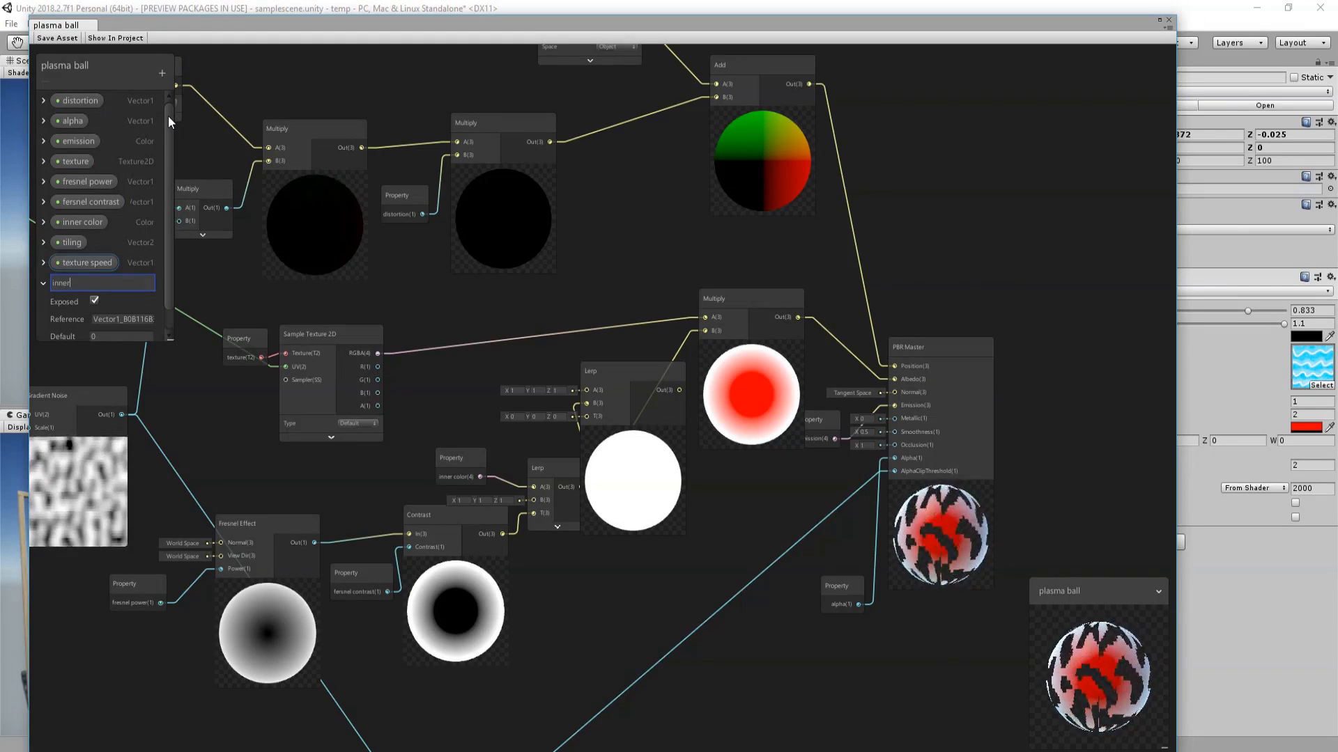
{"action": "type", "text": " e"}
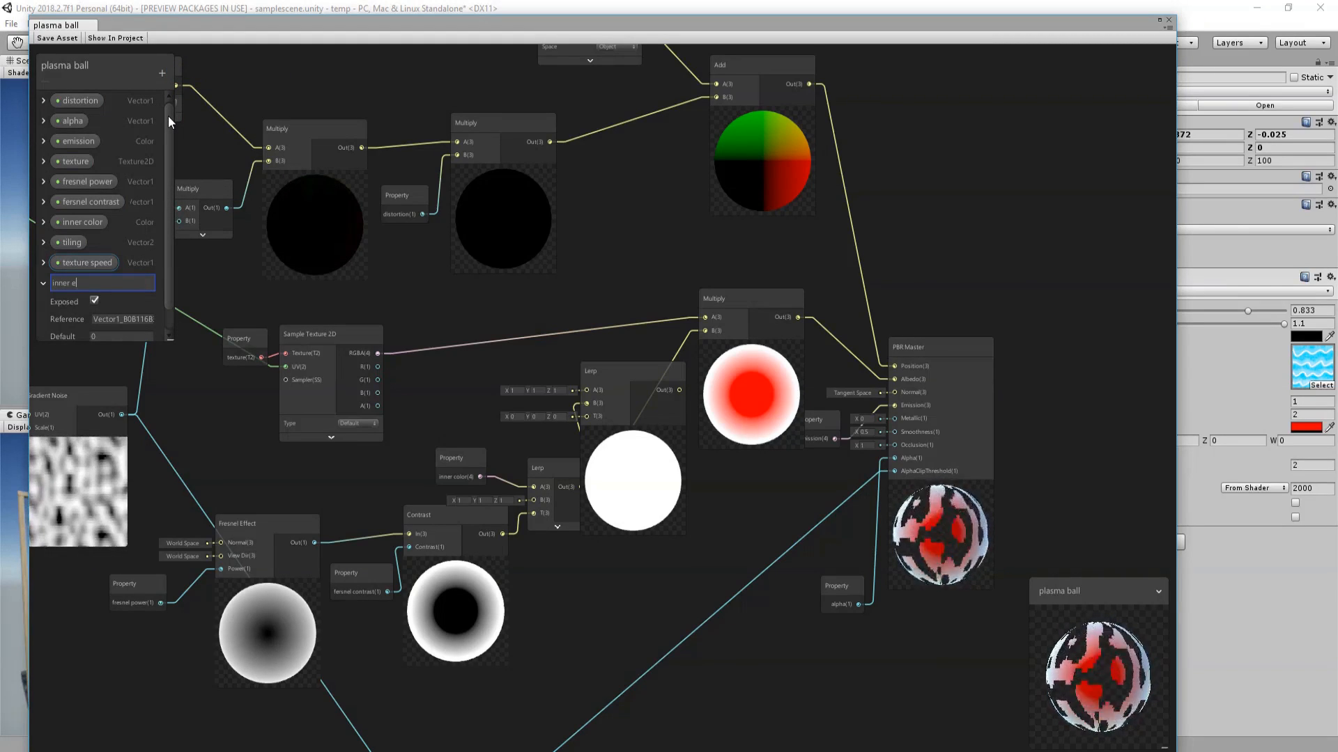
{"action": "key", "text": "BackSpace"}
{"action": "type", "text": "color"}
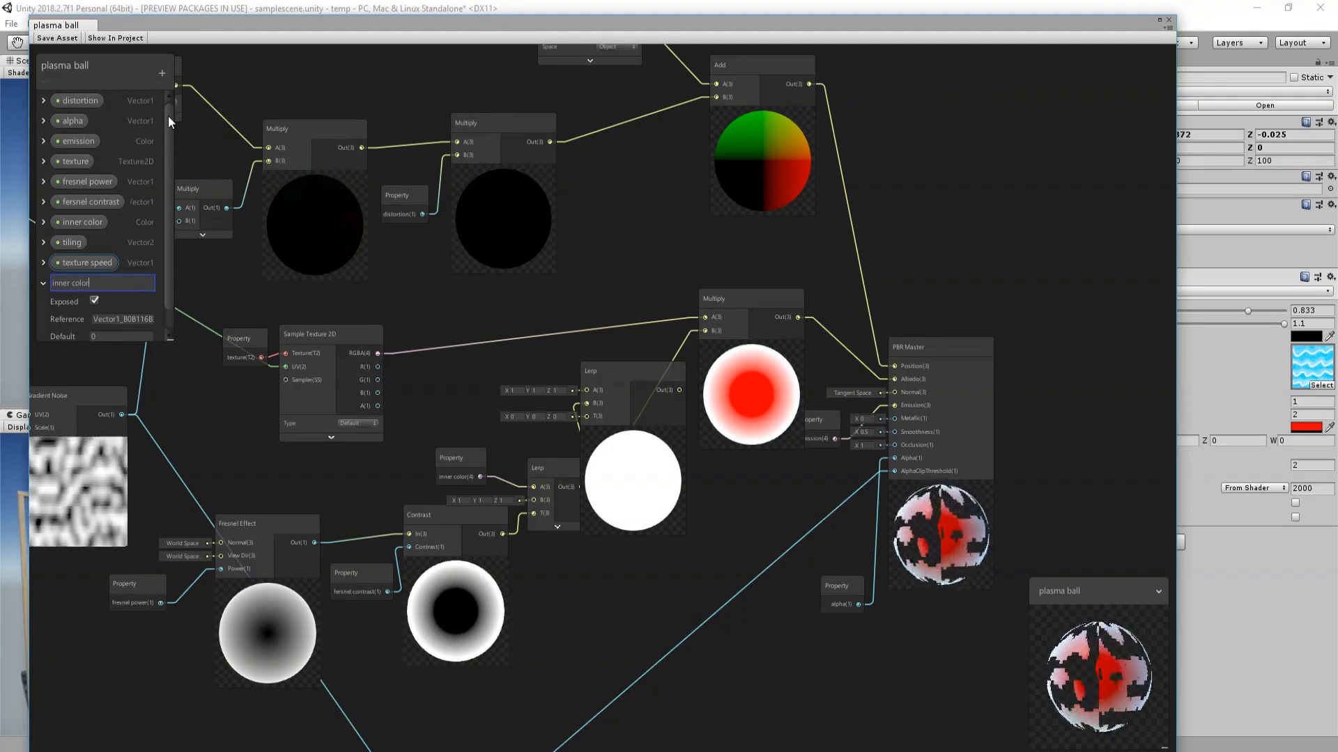
{"action": "type", "text": " power"}
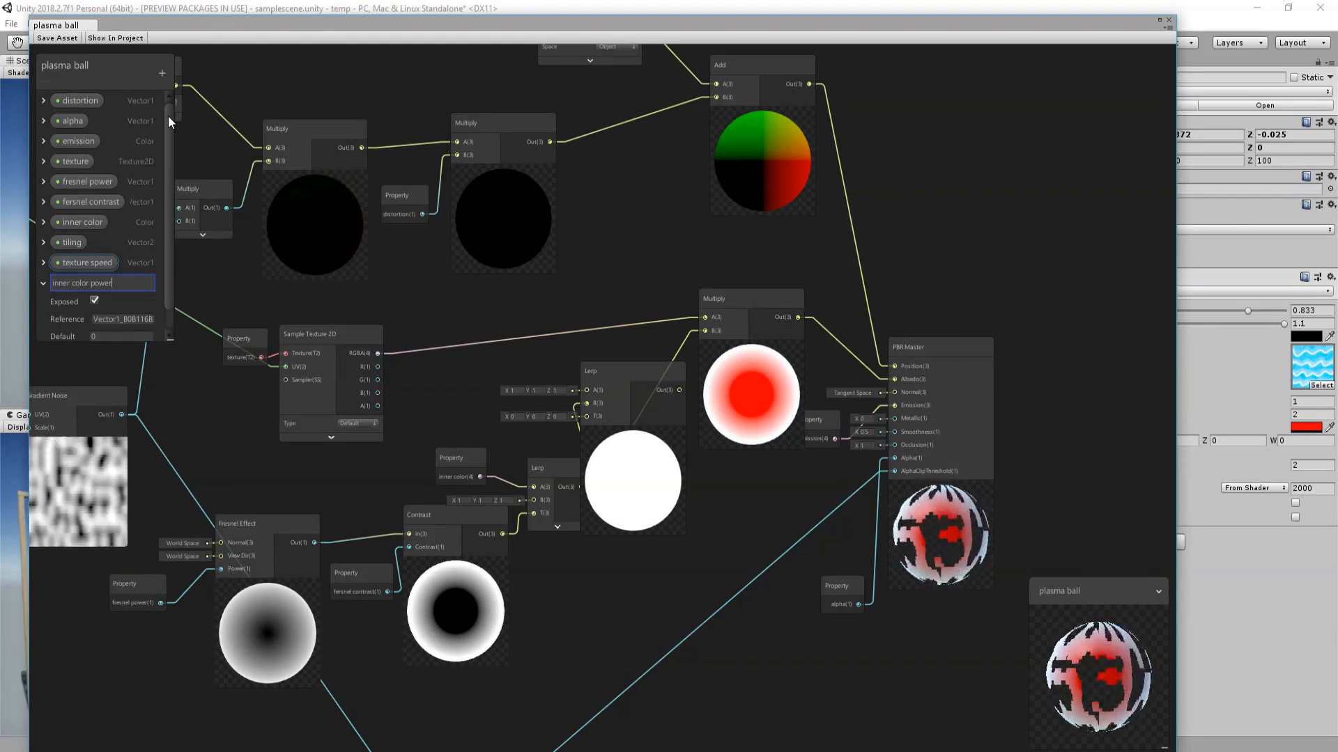
{"action": "key", "text": "Return"}
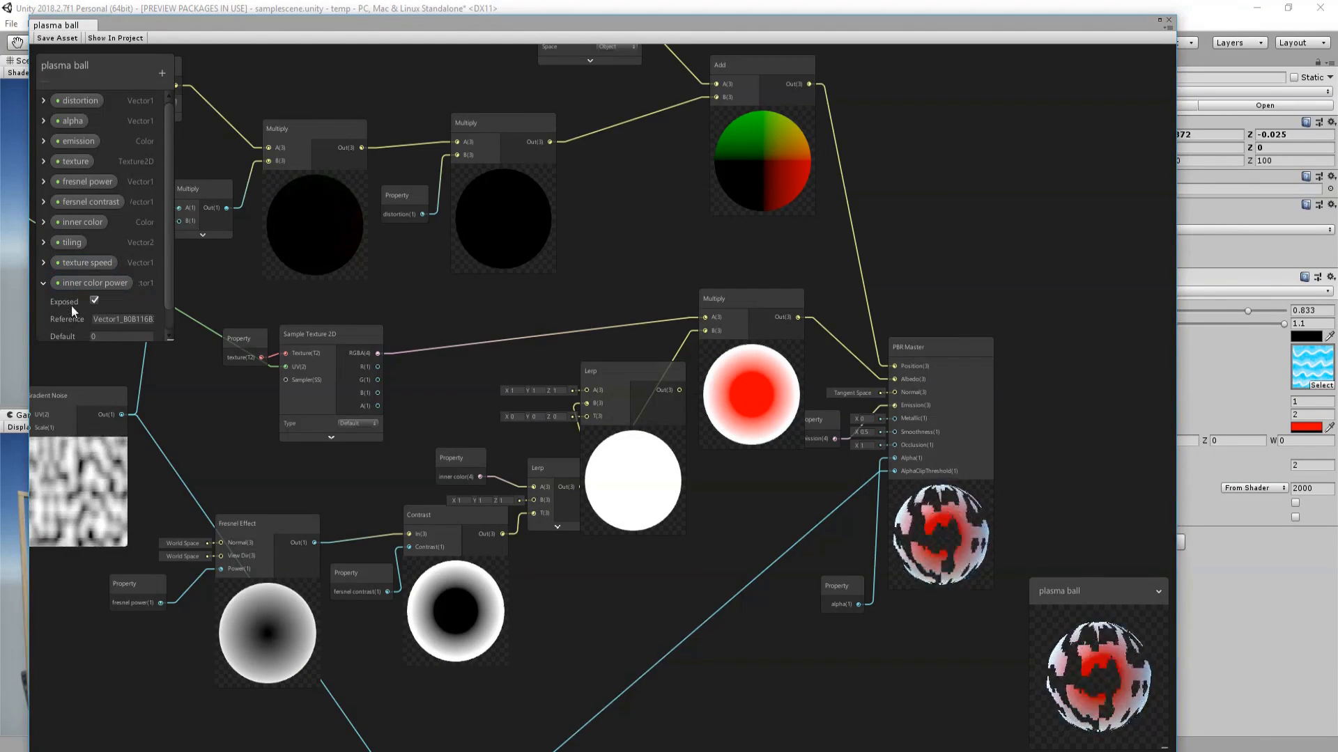
Set the inner color power property's mode to Slider.
{"action": "scroll", "coordinate": [77, 282], "scroll_direction": "down", "scroll_amount": 1}
{"action": "left_click", "coordinate": [115, 331]}
{"action": "left_click", "coordinate": [123, 363]}
{"action": "scroll", "coordinate": [52, 294], "scroll_direction": "down", "scroll_amount": 1}
Add an inner color power node into the second Lerp's T, and connect that Lerp's output to the albedo Multiply's B.
{"action": "left_click", "coordinate": [70, 230]}
{"action": "left_click_drag", "start_coordinate": [546, 316], "coordinate": [590, 420]}
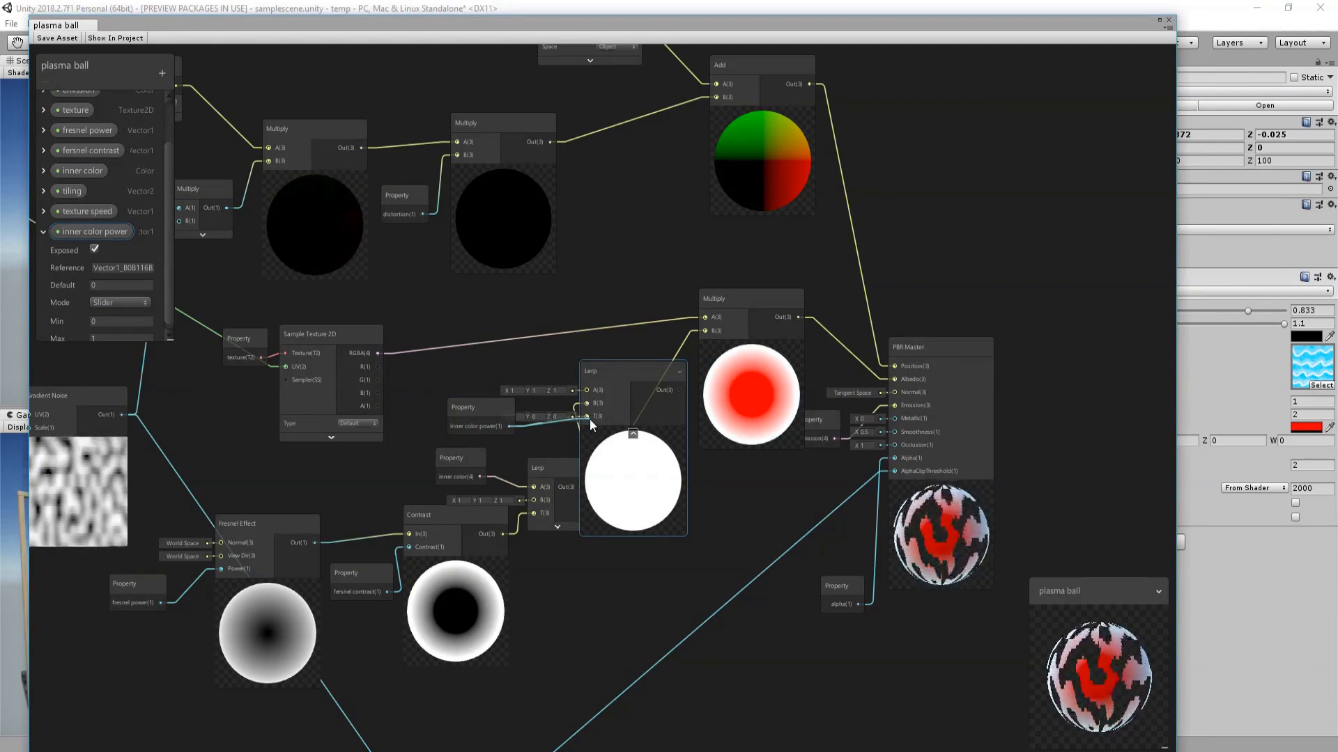
{"action": "left_click_drag", "start_coordinate": [680, 390], "coordinate": [705, 332]}
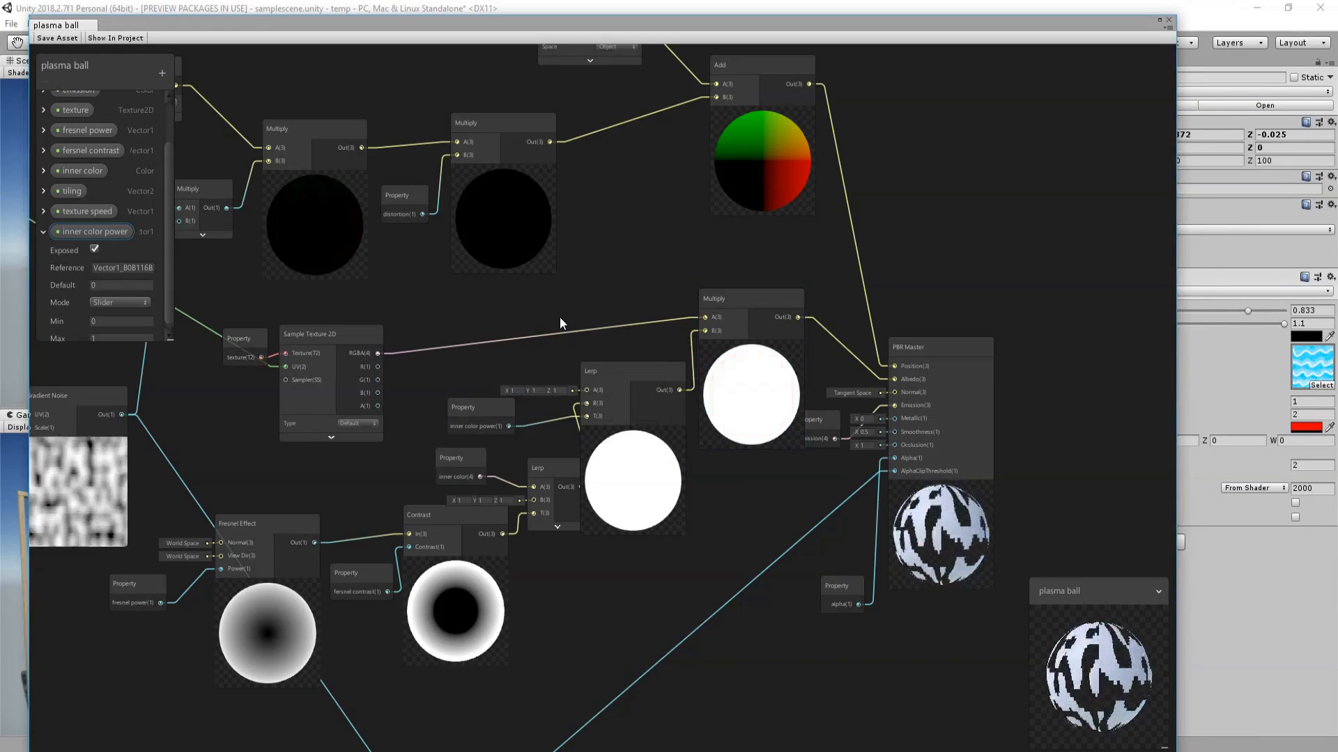
Save the shader graph, move its window aside, and try the ball material's inner color power slider, ending at 0.
{"action": "left_click", "coordinate": [52, 38]}
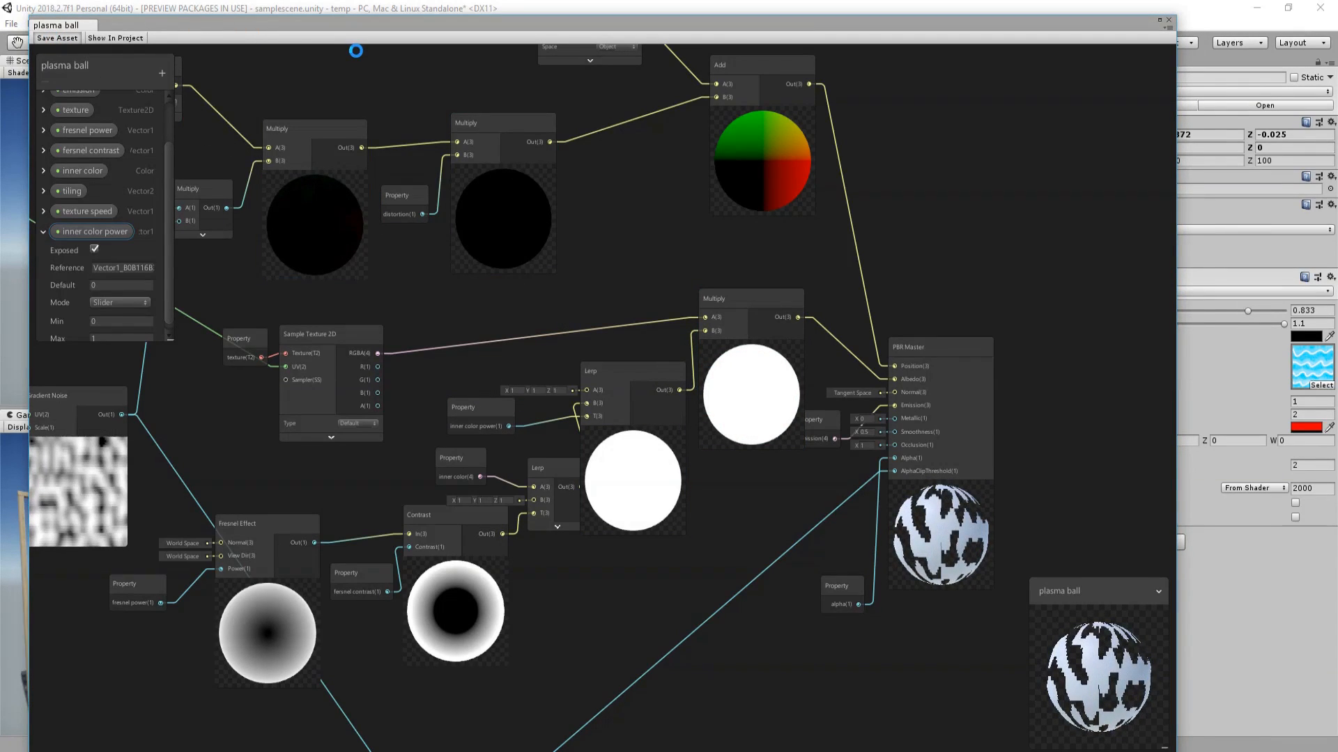
{"action": "left_click_drag", "start_coordinate": [366, 25], "coordinate": [361, 707]}
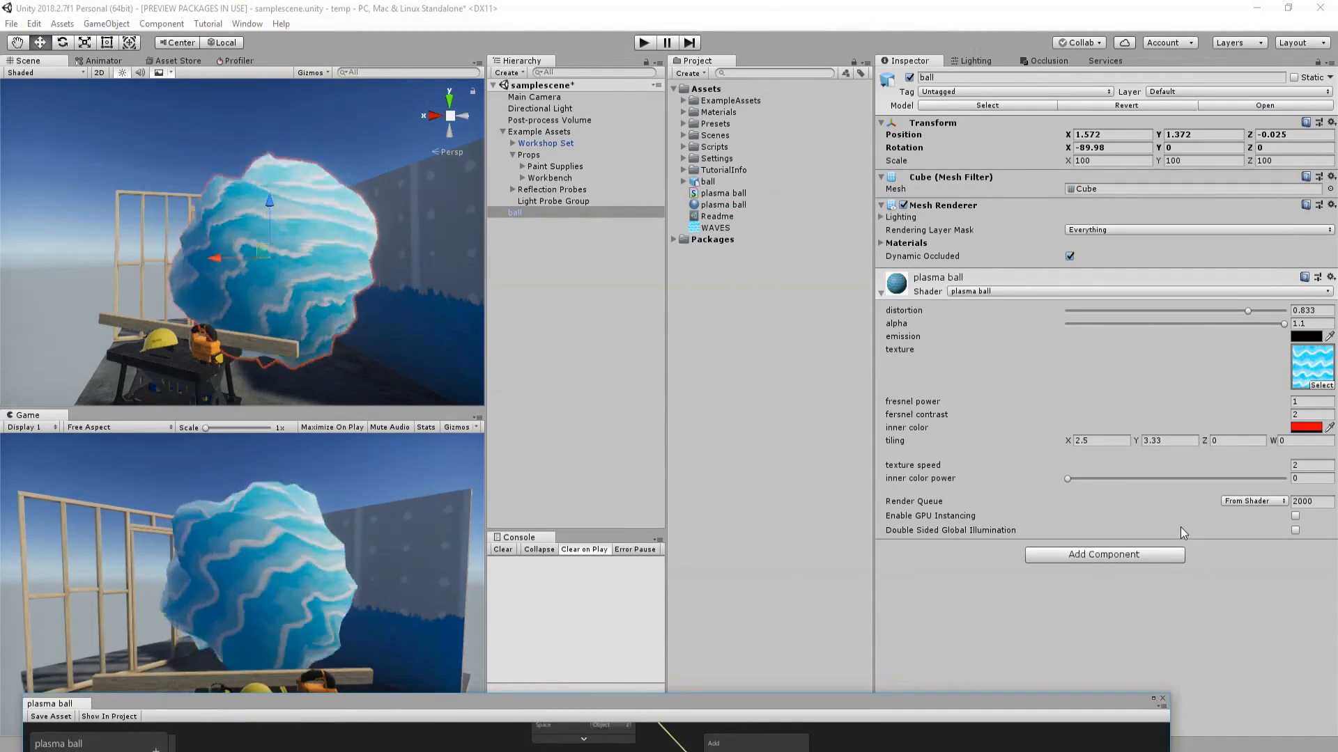
{"action": "mouse_move", "coordinate": [1081, 483]}
{"action": "left_mouse_down"}
{"action": "mouse_move", "coordinate": [1204, 491]}
{"action": "mouse_move", "coordinate": [1212, 478]}
{"action": "mouse_move", "coordinate": [1023, 461]}
{"action": "left_mouse_up"}
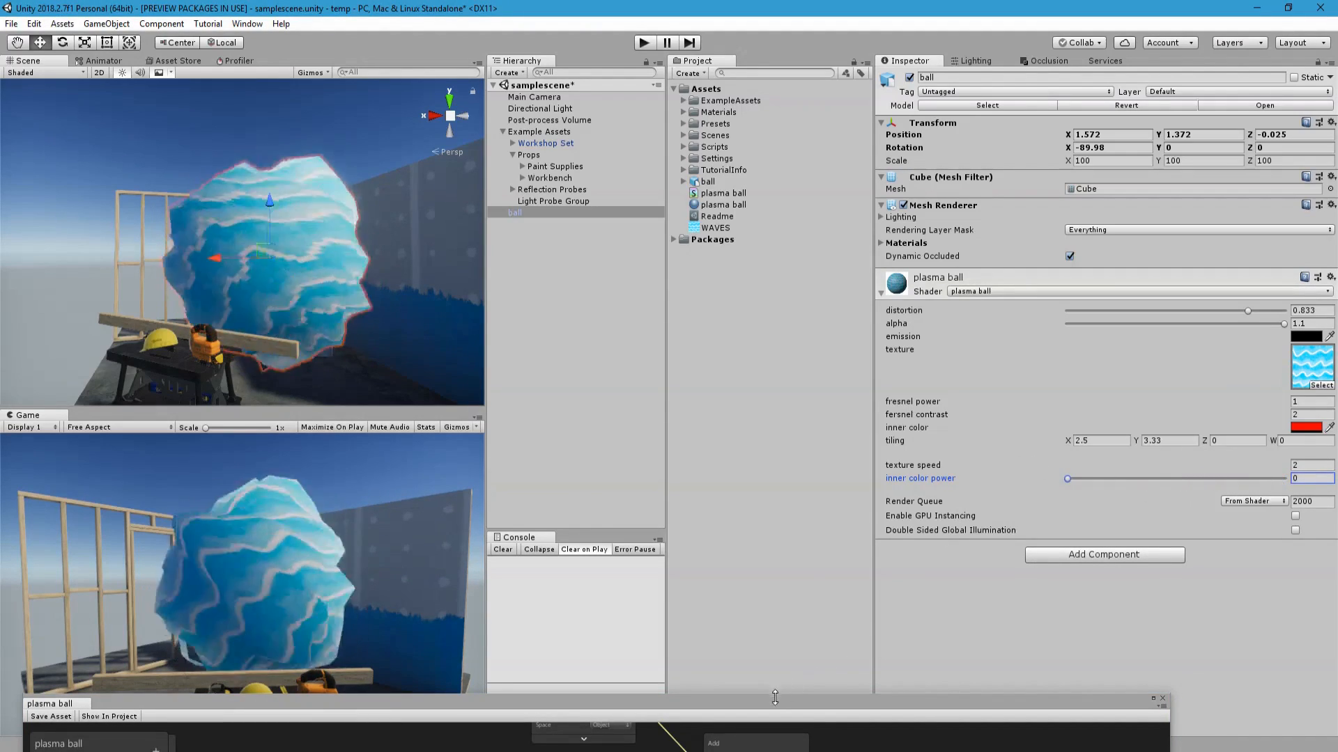
Return to the graph, shift the PBR Master node to make room, and set its Smoothness to 0.9 and Metallic to 0.2.
{"action": "left_click_drag", "start_coordinate": [772, 704], "coordinate": [790, 85]}
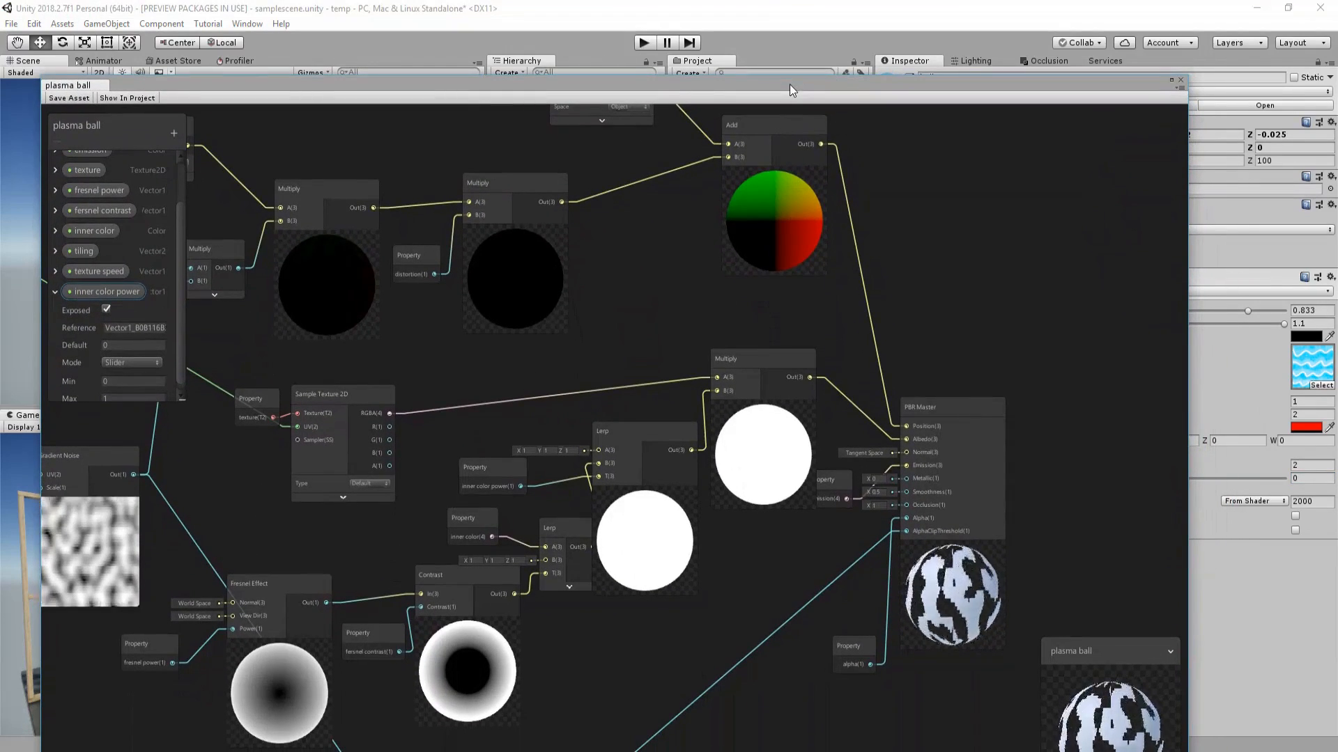
{"action": "left_click_drag", "start_coordinate": [953, 435], "coordinate": [994, 439]}
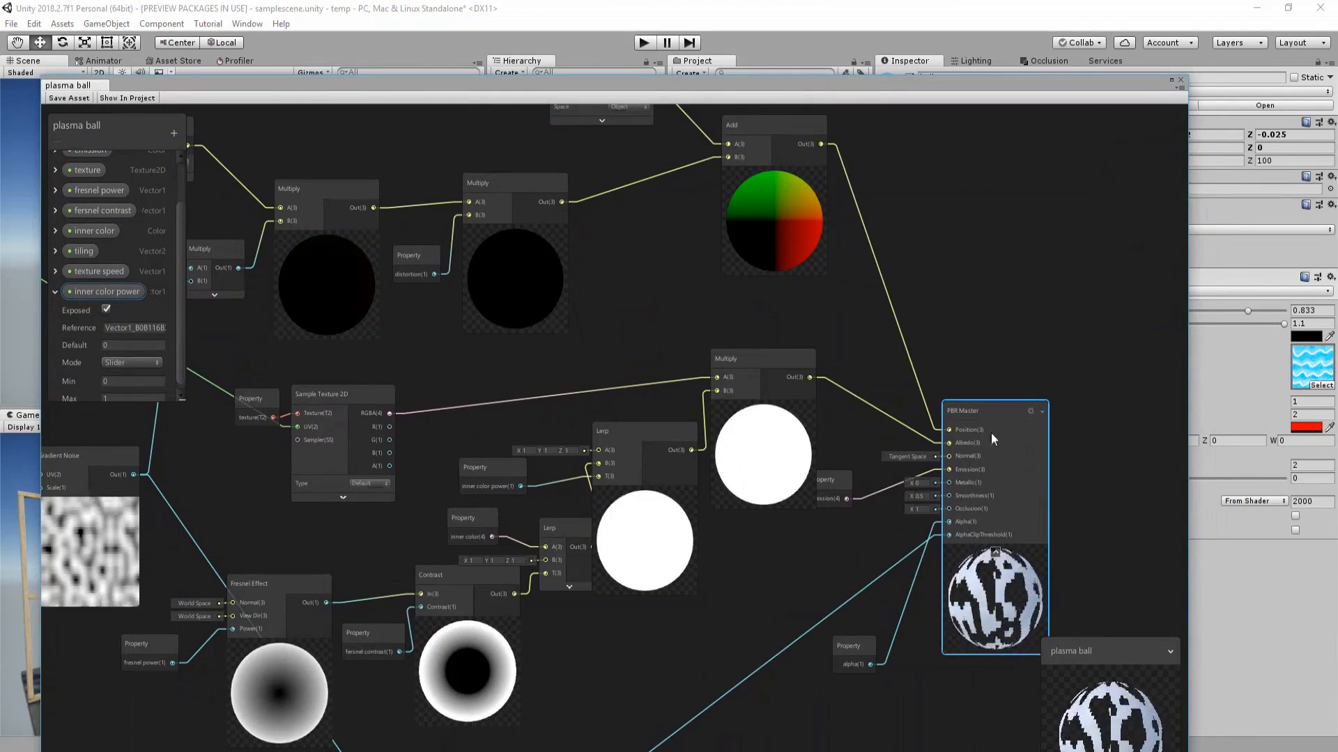
{"action": "left_click", "coordinate": [925, 496]}
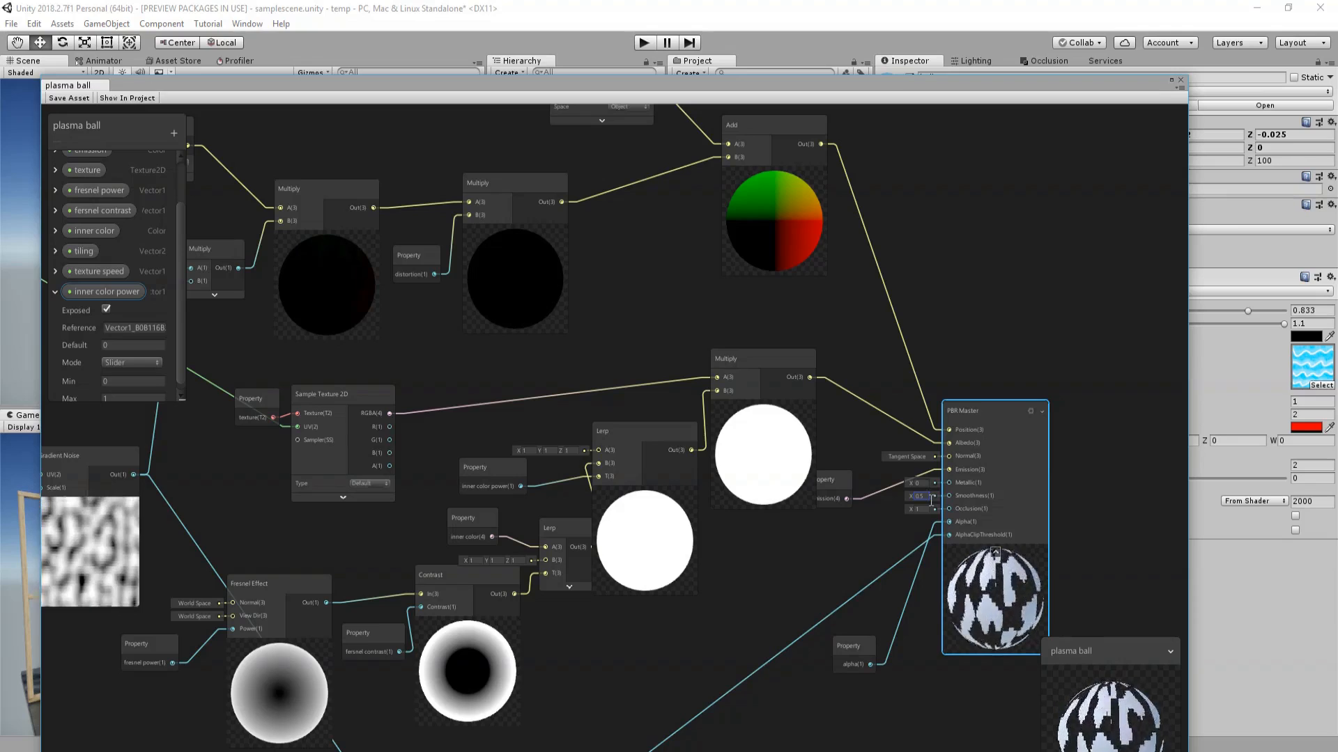
{"action": "type", "text": "0"}
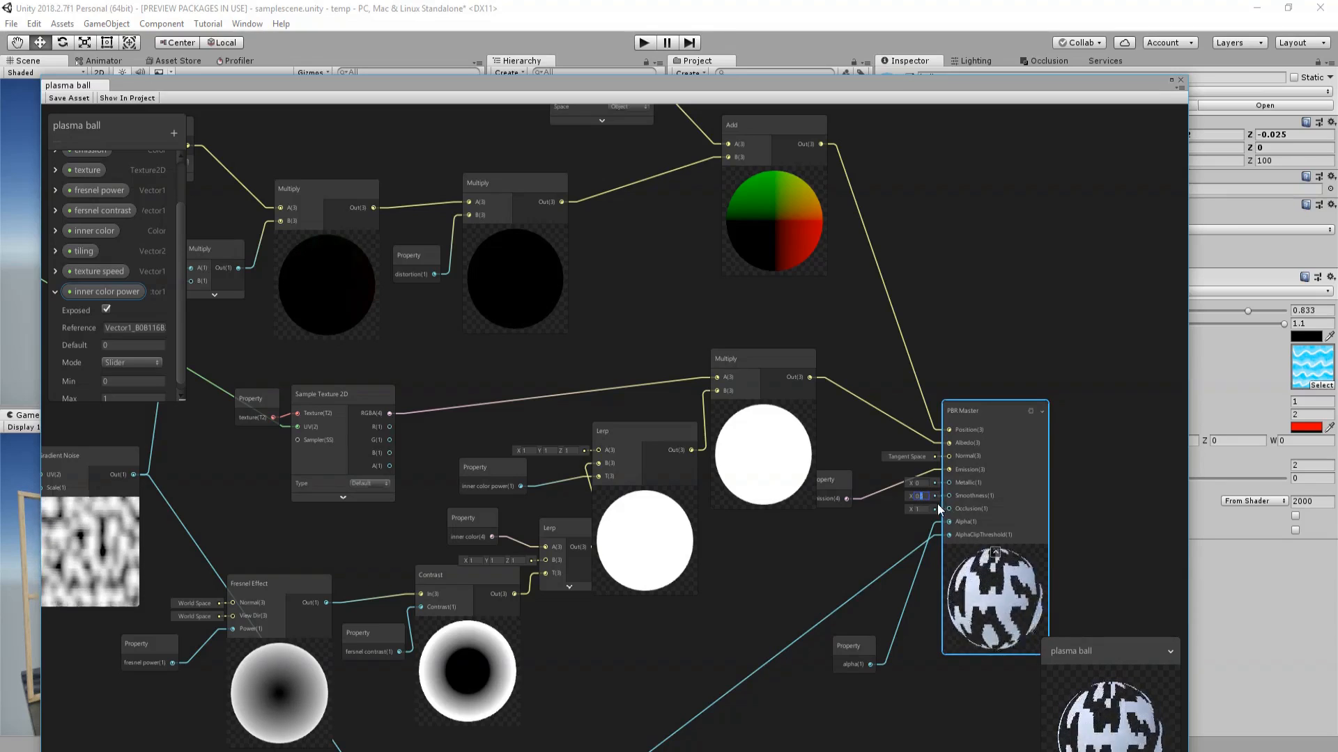
{"action": "type", "text": ".9"}
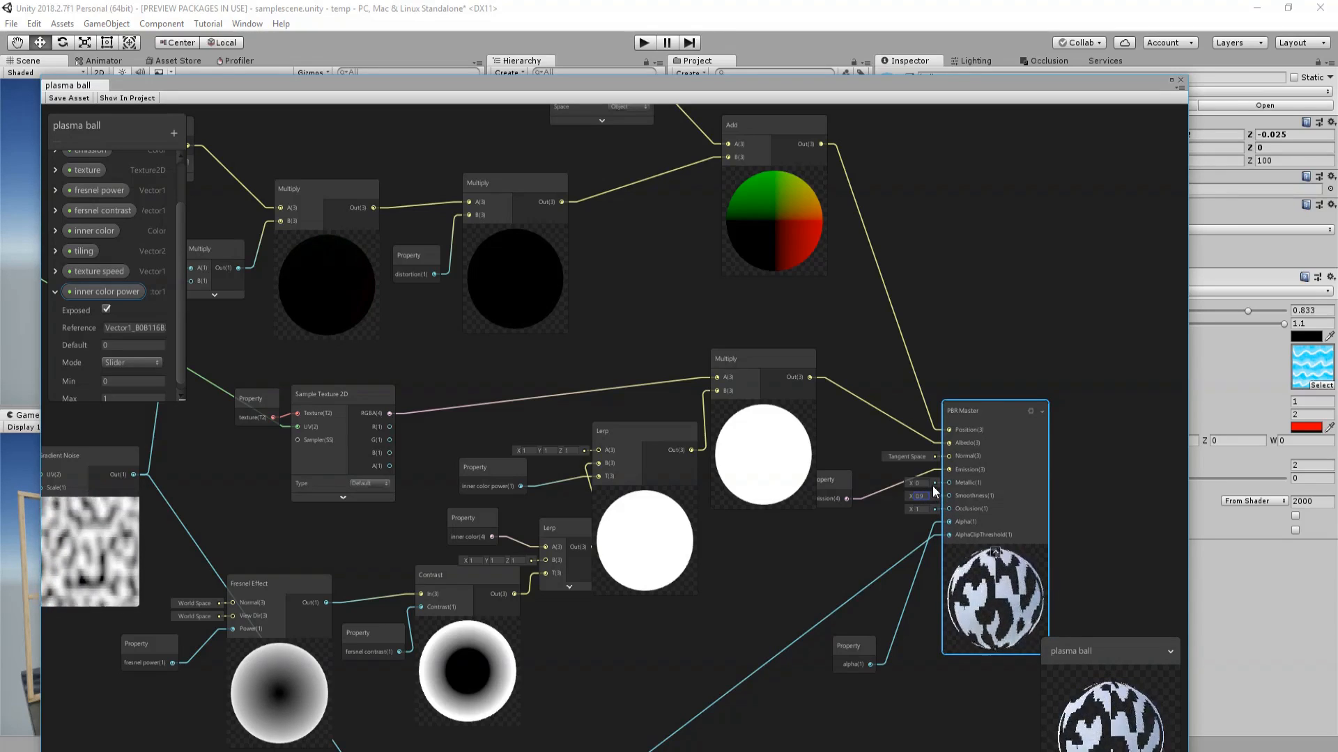
{"action": "left_click", "coordinate": [928, 482]}
{"action": "type", "text": "2"}
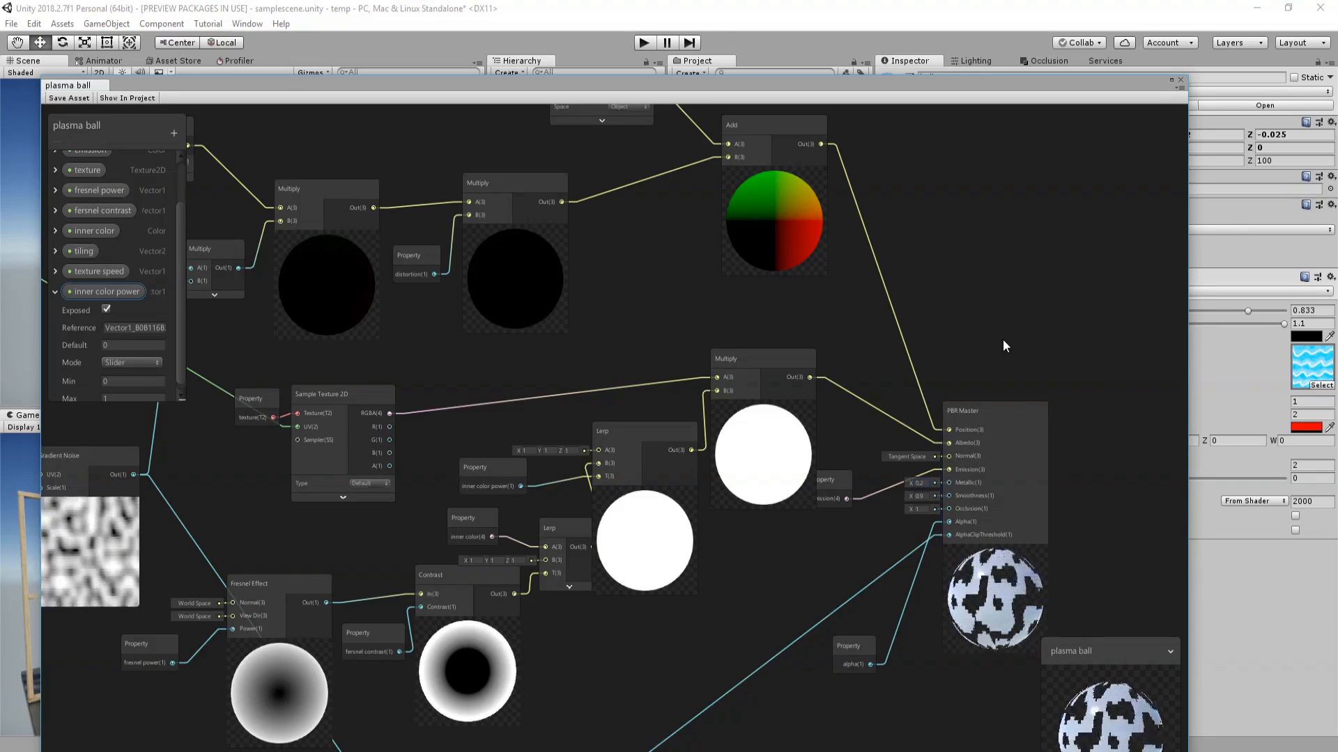
Save the shader graph and move its window aside to reveal the scene.
{"action": "left_click", "coordinate": [566, 276]}
{"action": "left_click", "coordinate": [74, 98]}
{"action": "left_click_drag", "start_coordinate": [301, 90], "coordinate": [258, 742]}
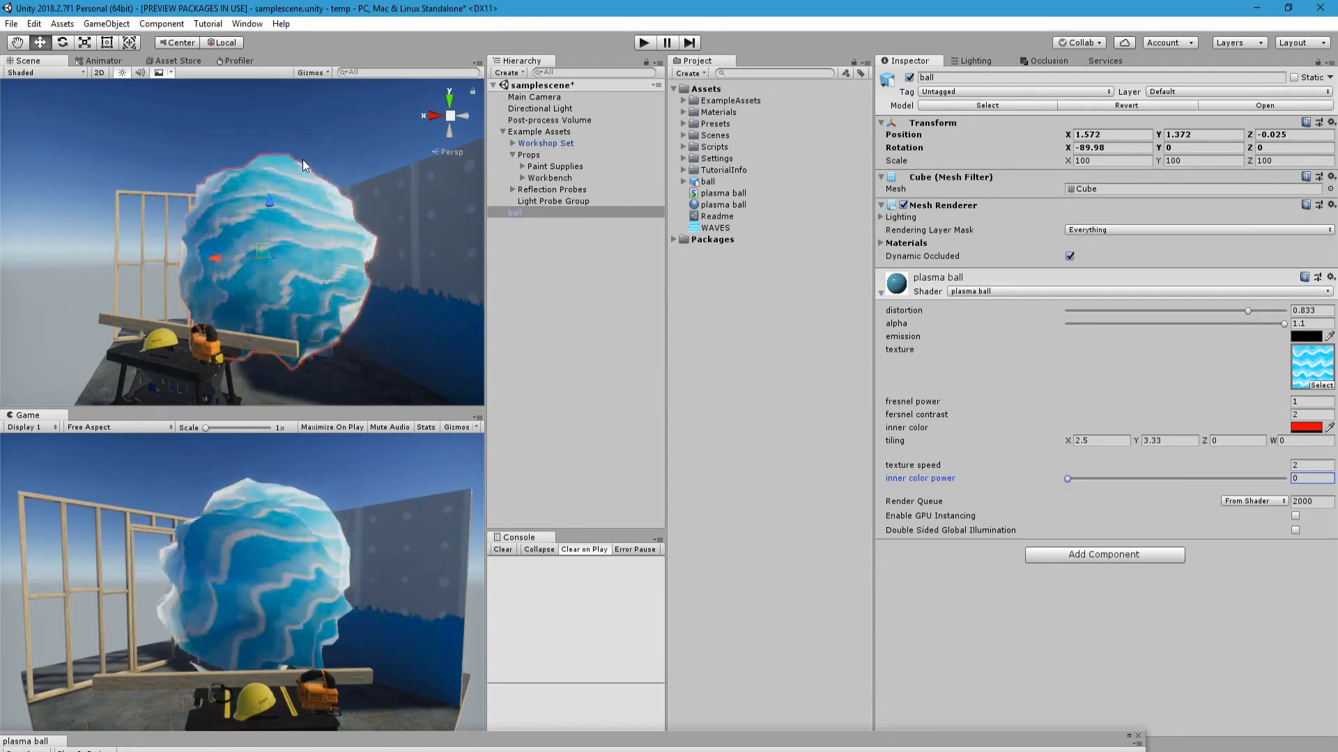
Open the Animation window and dock it next to the Animator in the scene area.
{"action": "left_click", "coordinate": [248, 23]}
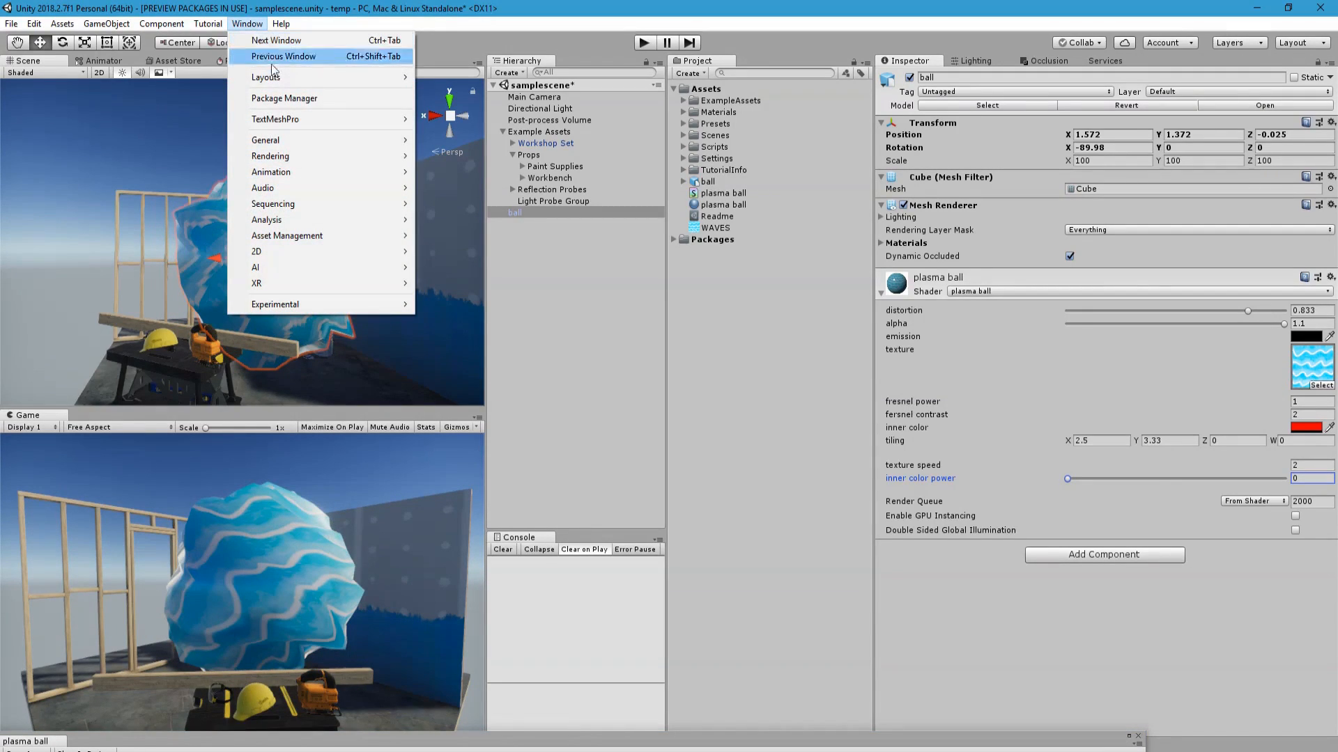
{"action": "mouse_move", "coordinate": [350, 173]}
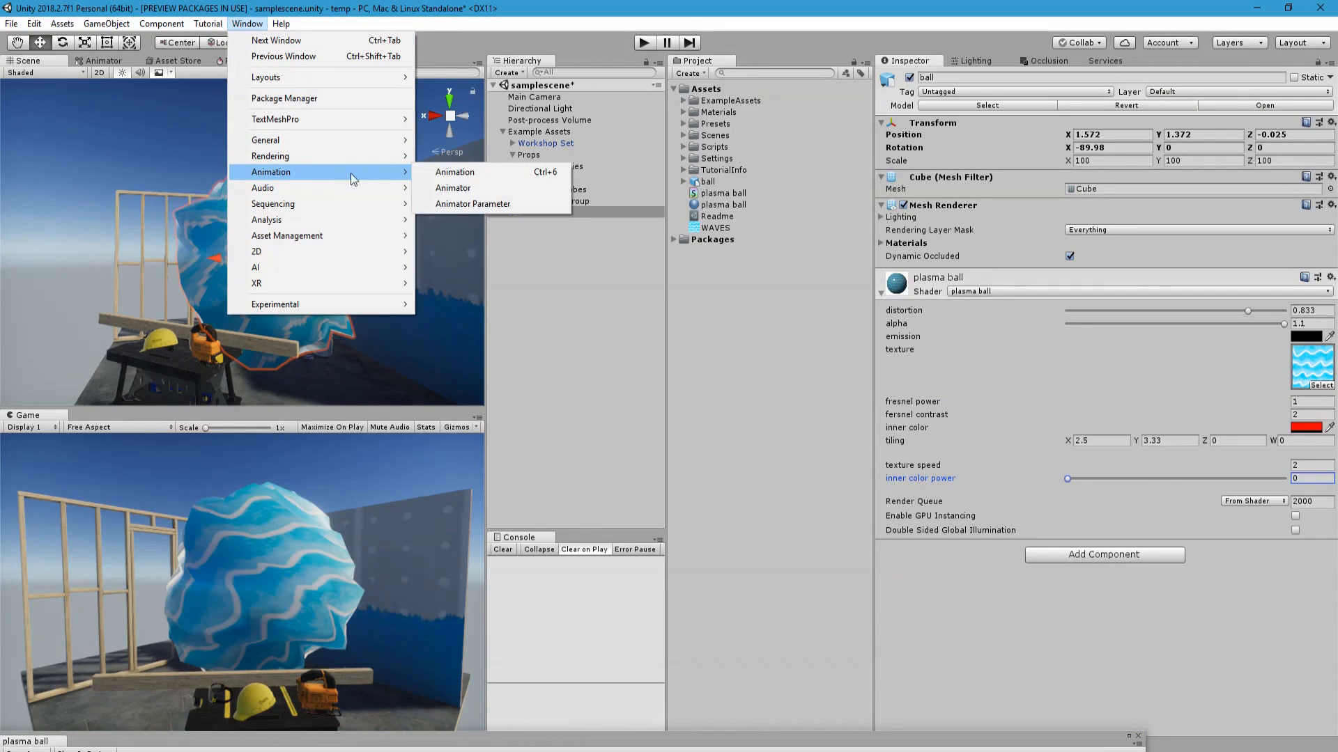
{"action": "left_click", "coordinate": [488, 176]}
{"action": "left_click_drag", "start_coordinate": [1, 390], "coordinate": [173, 61]}
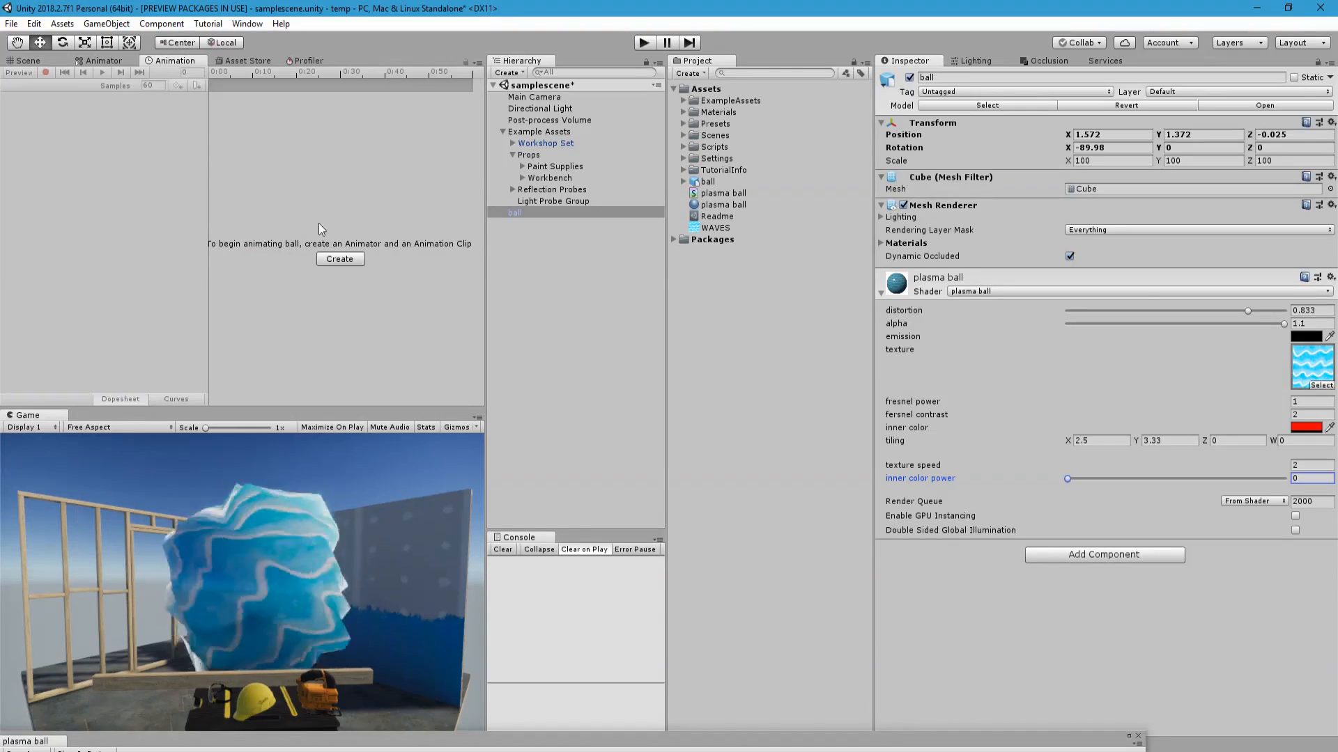
Create an Animator and the clip New Animation.anim for the ball in Assets, and start recording keyframes.
{"action": "left_click", "coordinate": [341, 259]}
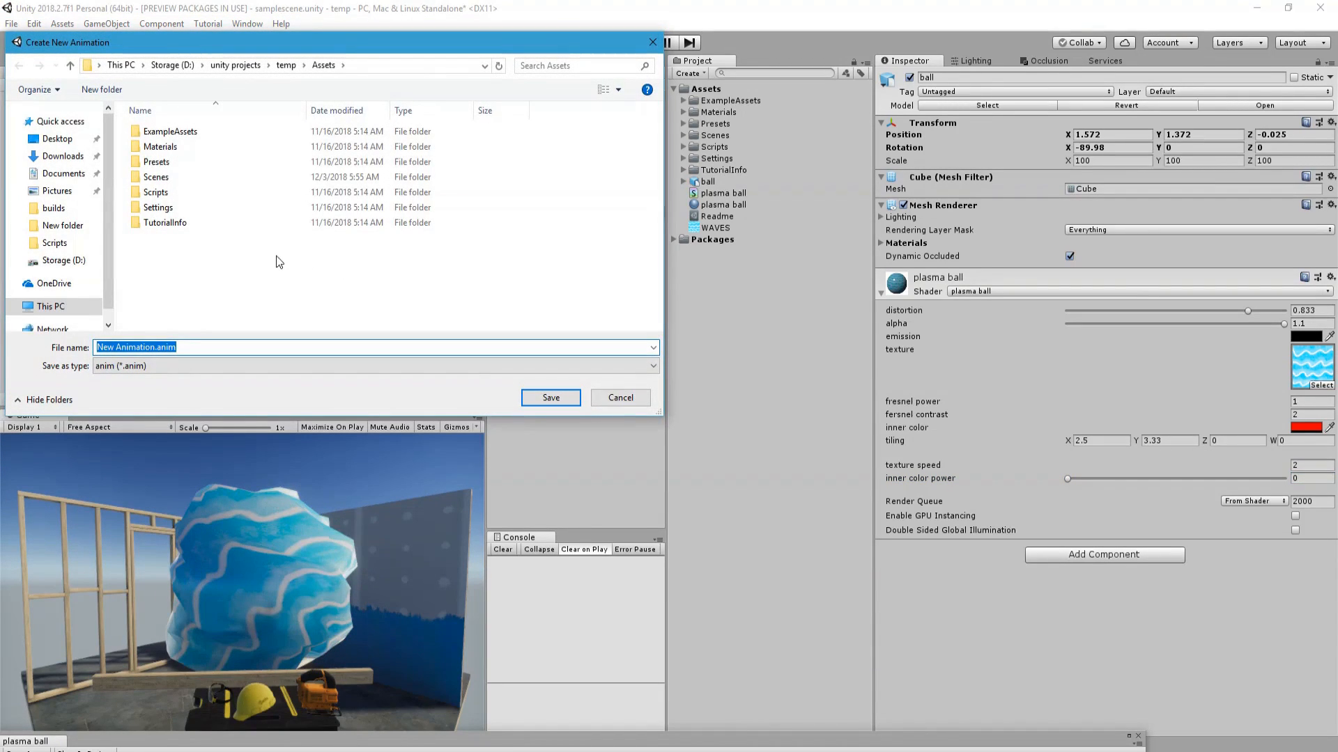
{"action": "left_click", "coordinate": [551, 398]}
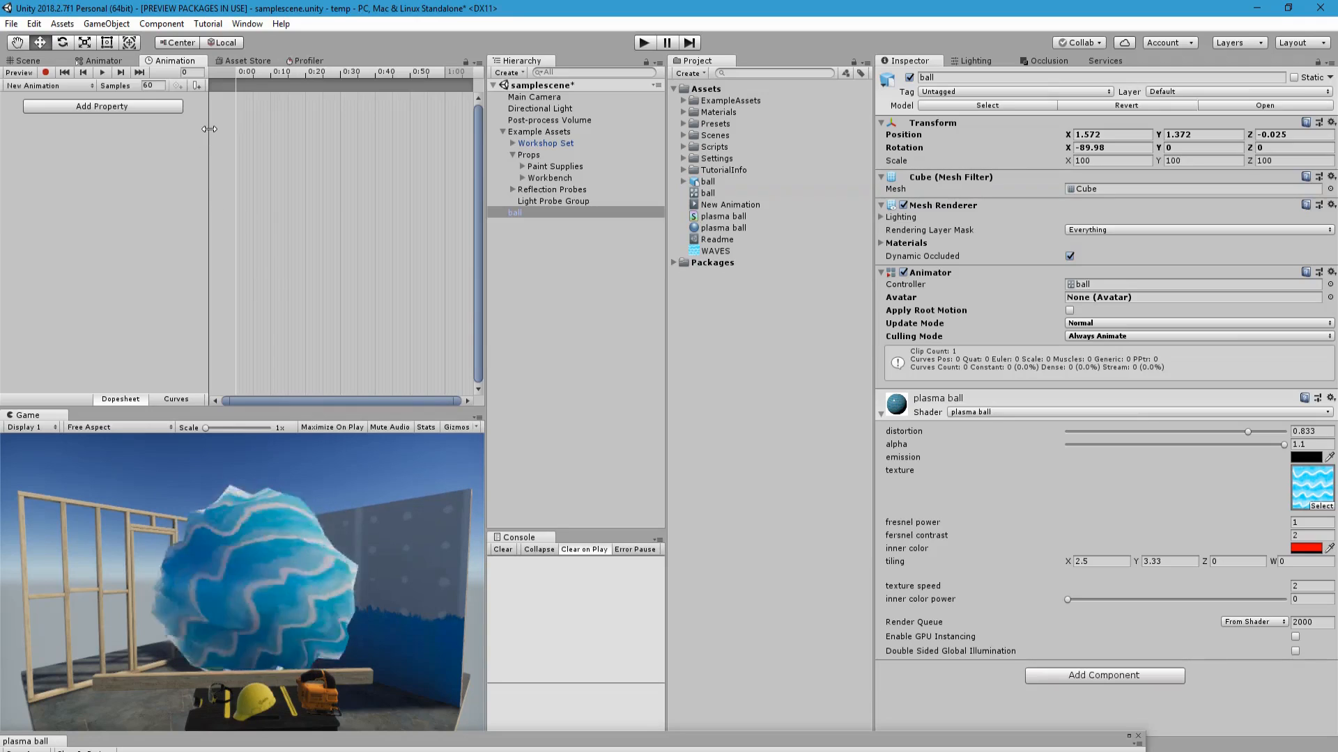
{"action": "left_click", "coordinate": [45, 73]}
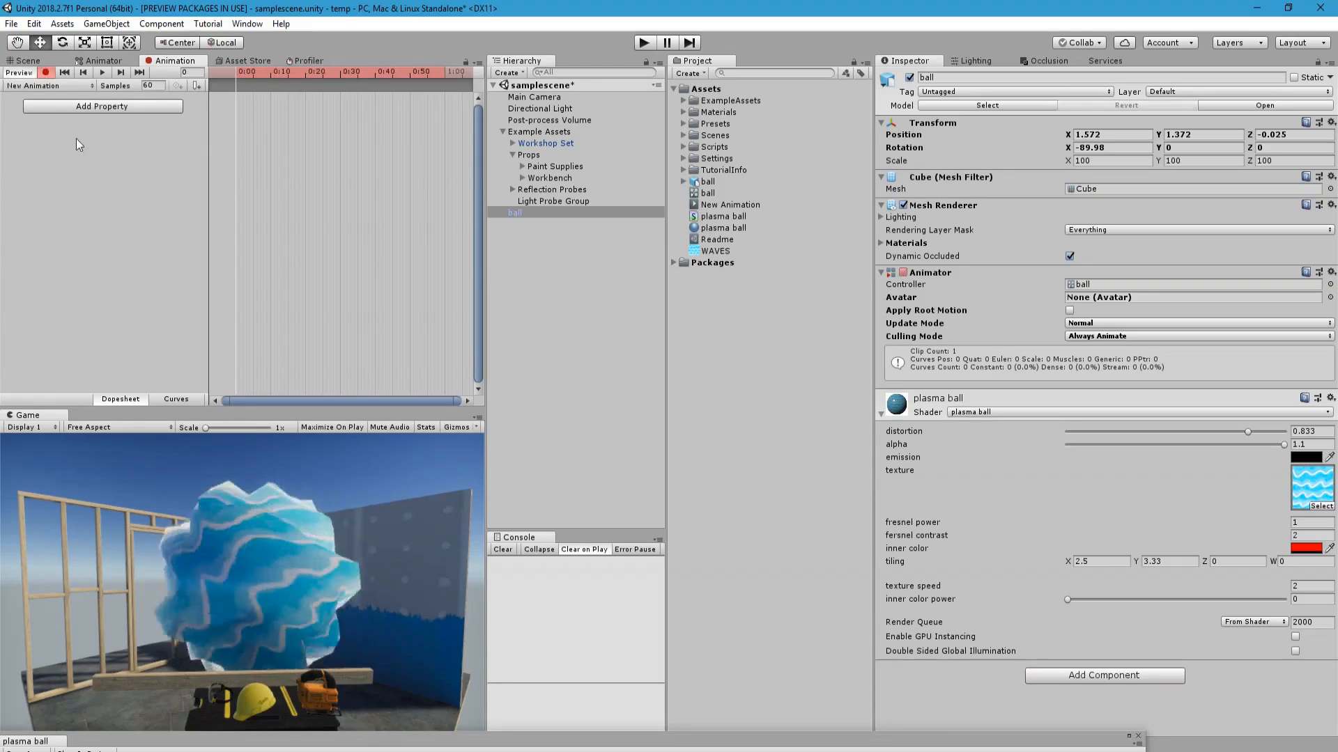
Key the start of the clip with distortion at 0.994, alpha at 0, and emission in cyan 00FFFA.
{"action": "left_click_drag", "start_coordinate": [1247, 432], "coordinate": [1183, 431]}
{"action": "left_click_drag", "start_coordinate": [1279, 430], "coordinate": [1289, 428]}
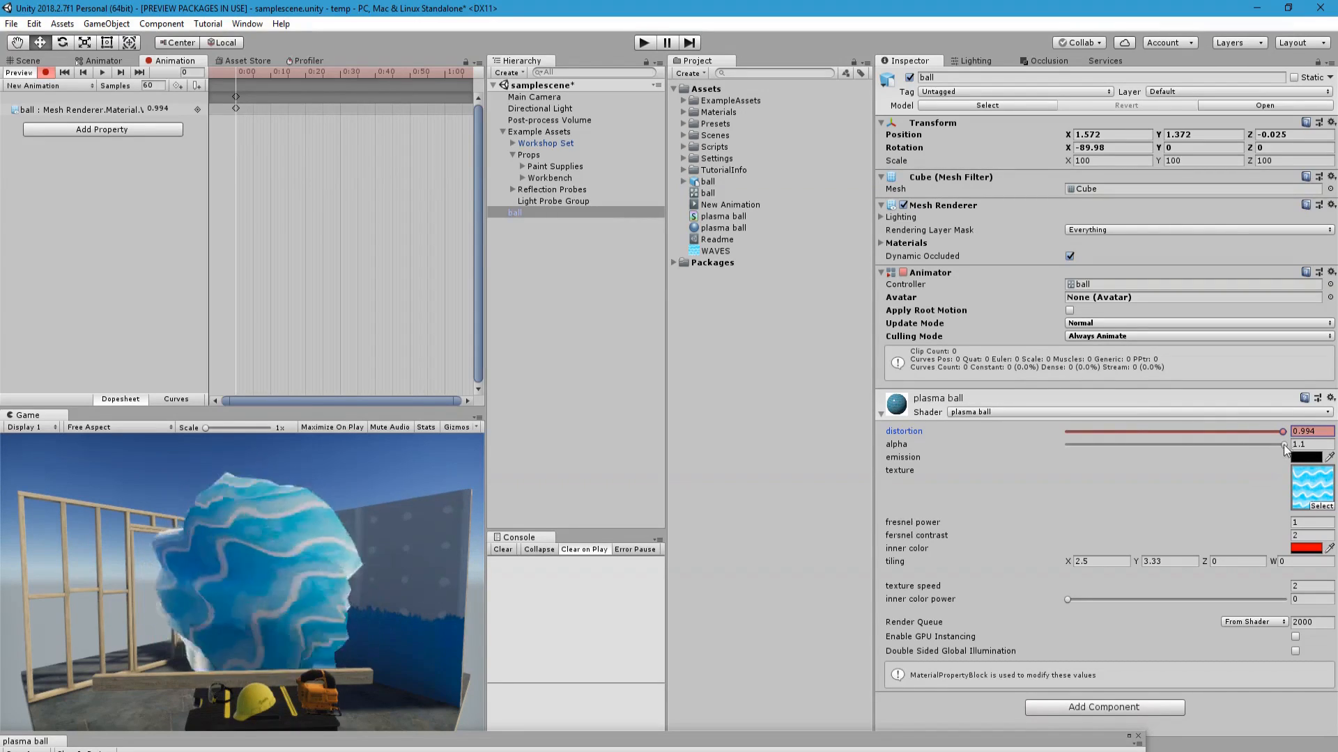
{"action": "left_click_drag", "start_coordinate": [1284, 446], "coordinate": [1035, 445]}
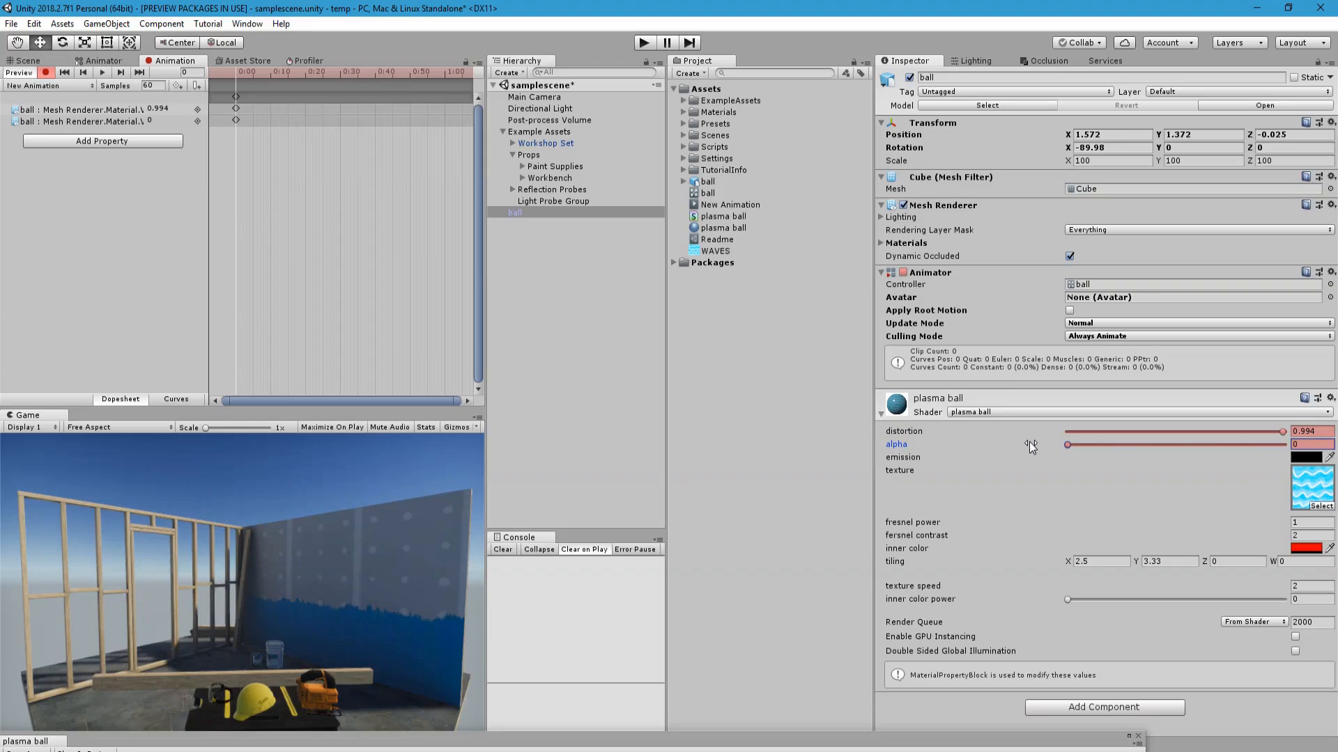
{"action": "left_click", "coordinate": [1300, 458]}
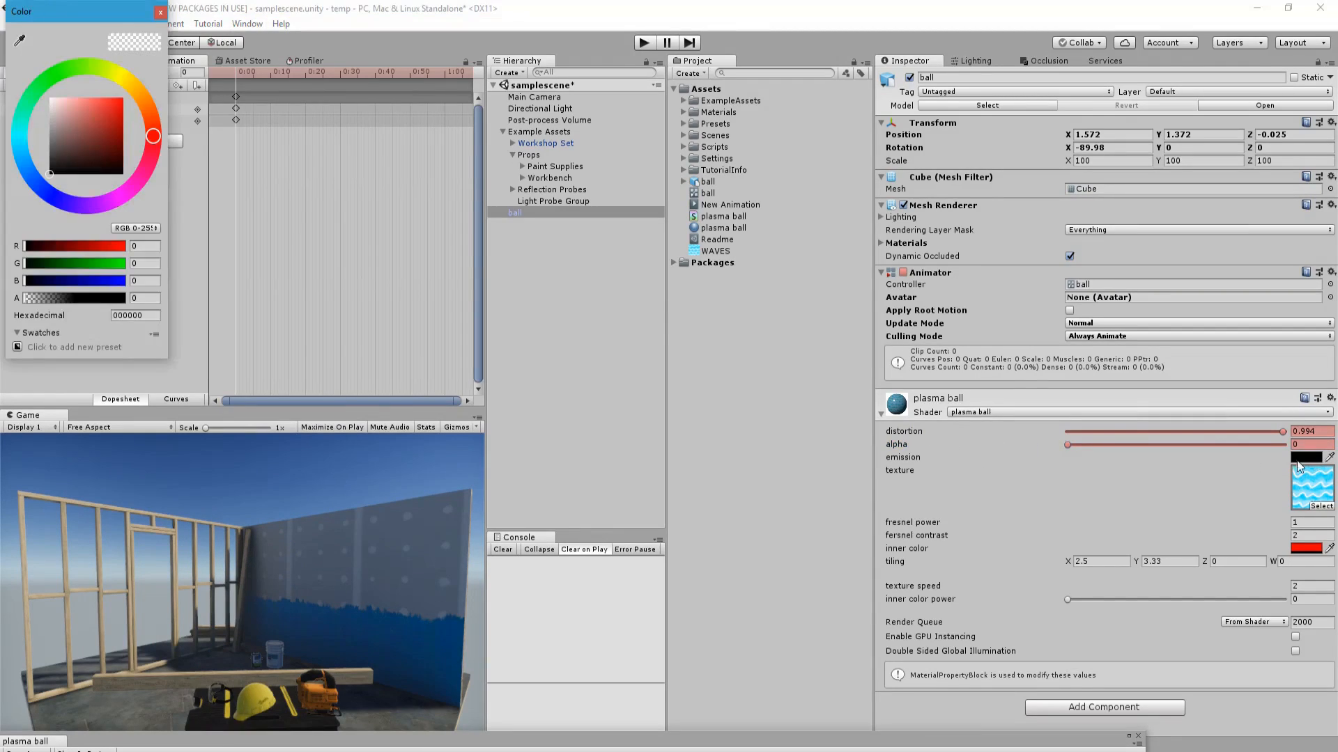
{"action": "left_click", "coordinate": [17, 141]}
{"action": "left_click", "coordinate": [123, 98]}
{"action": "left_click", "coordinate": [159, 12]}
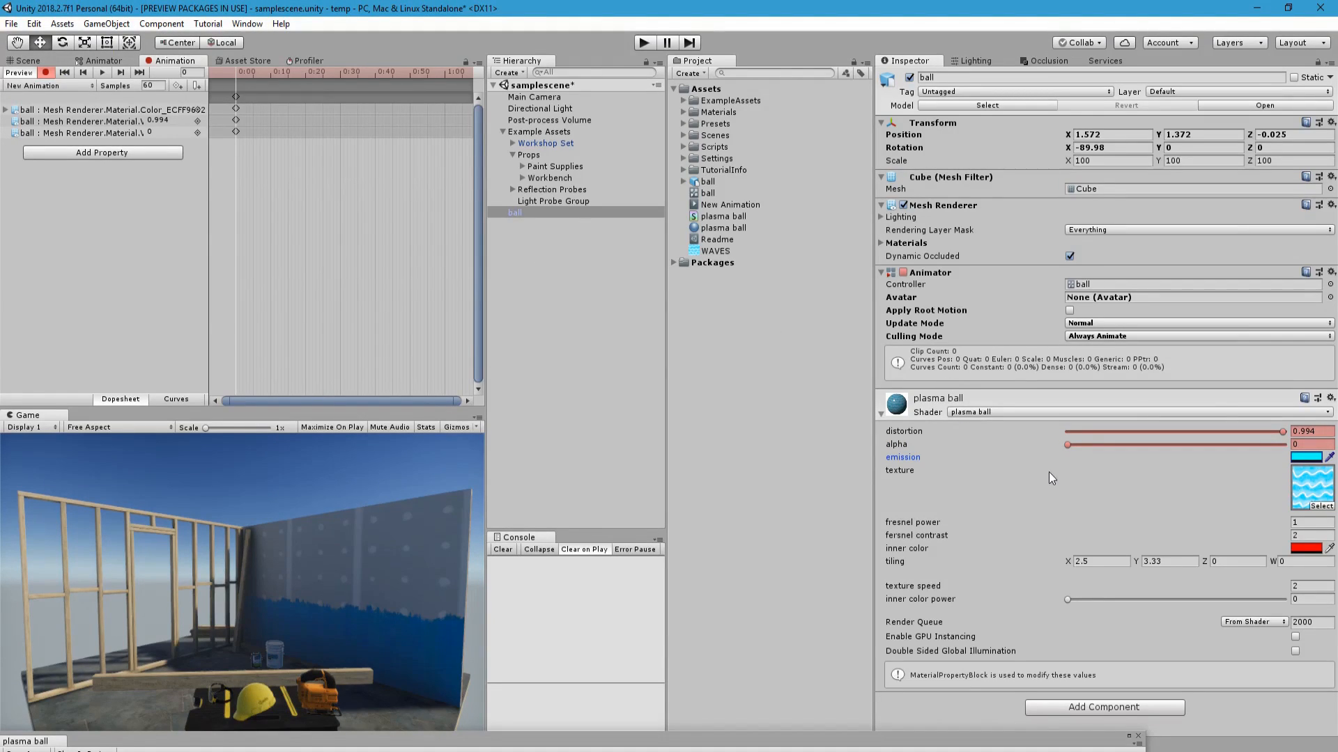
Key the ball's alpha at 1.1 on frame 20.
{"action": "left_click_drag", "start_coordinate": [248, 69], "coordinate": [304, 74]}
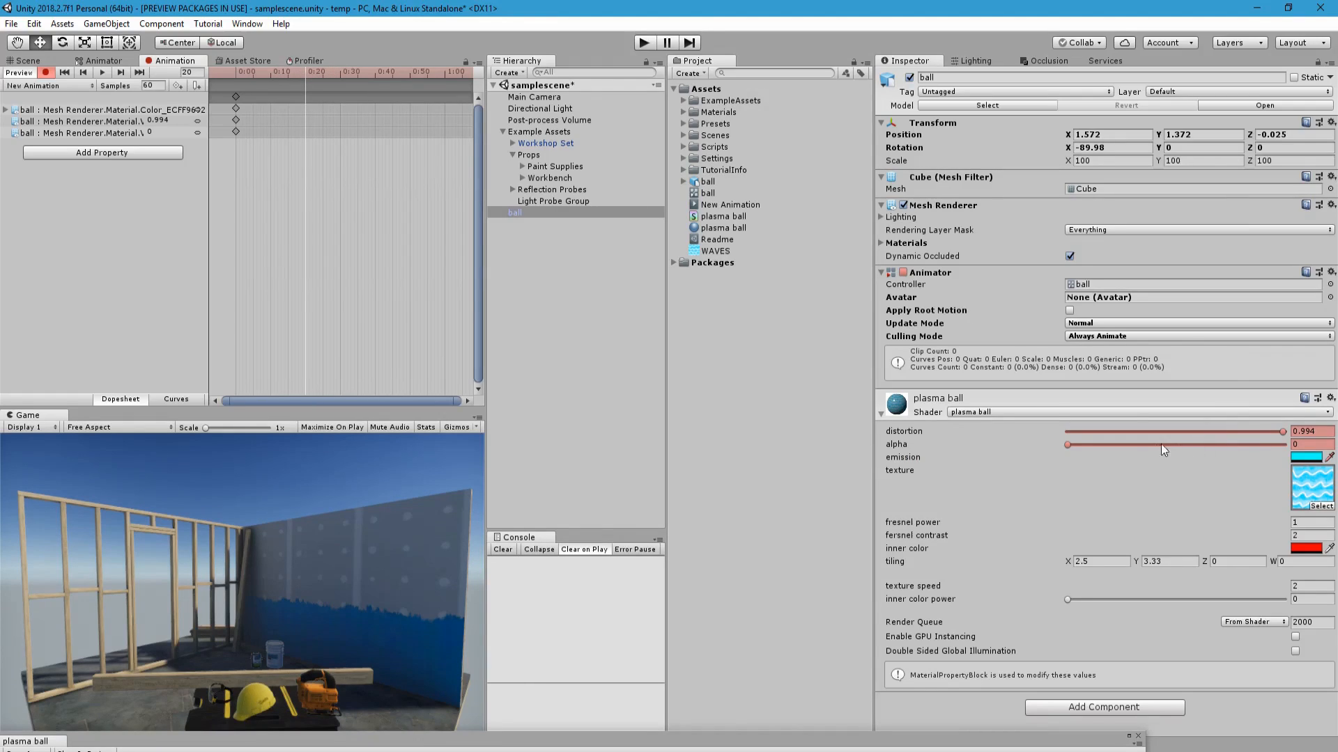
{"action": "left_click_drag", "start_coordinate": [1145, 448], "coordinate": [1325, 471]}
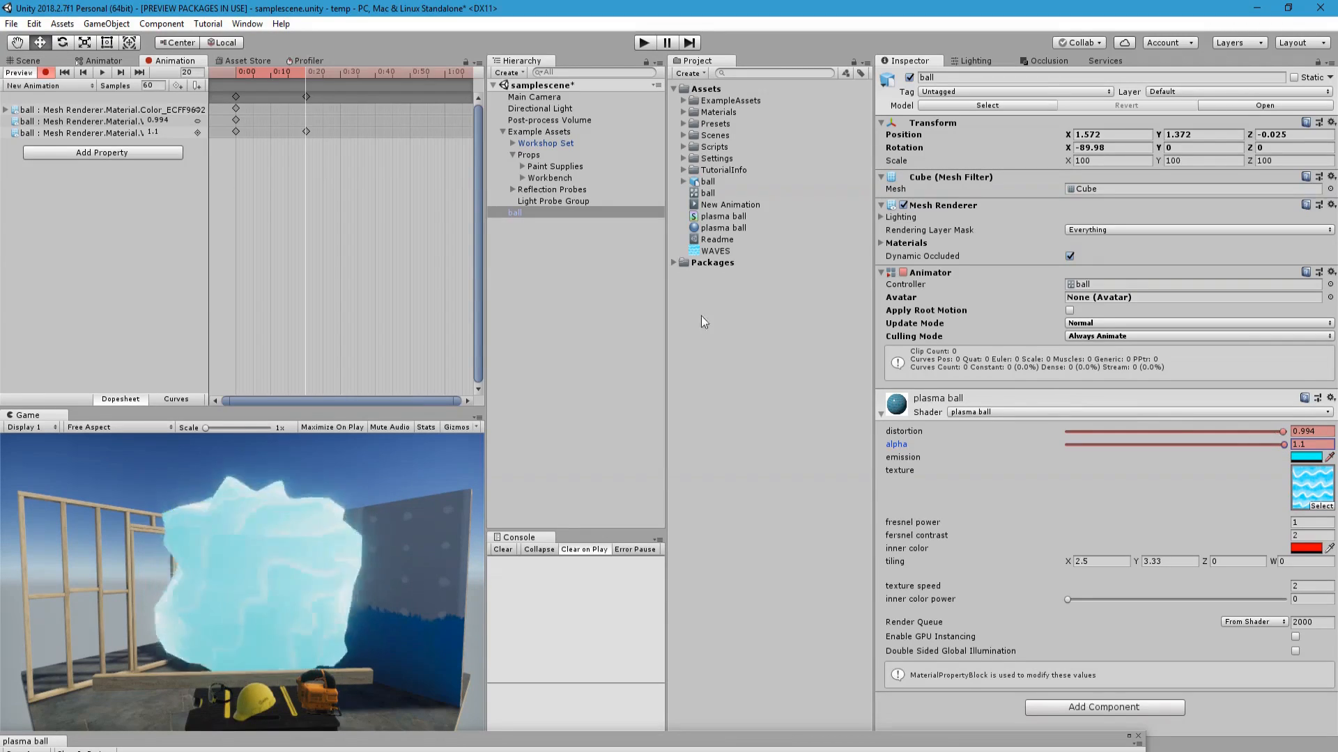
Key distortion at 0 and emission as black (000000) on frame 30.
{"action": "left_click_drag", "start_coordinate": [307, 77], "coordinate": [340, 77]}
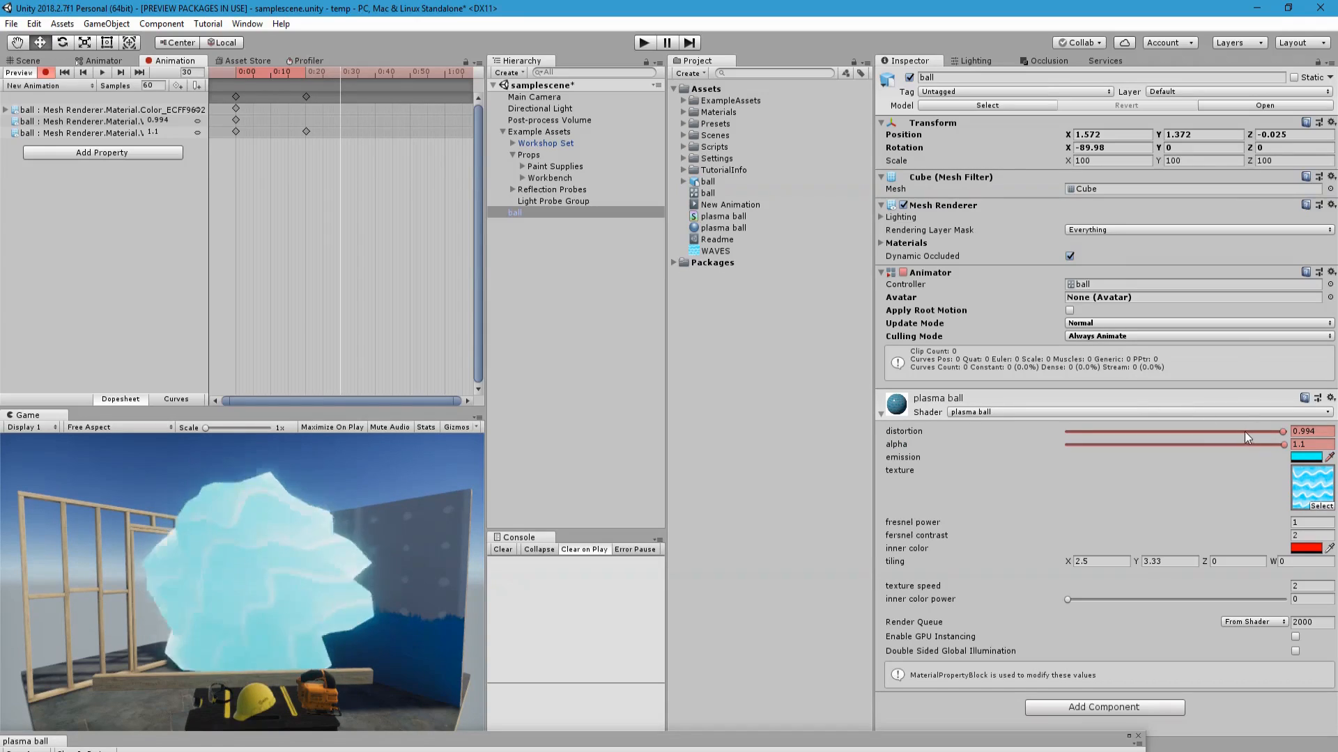
{"action": "left_click_drag", "start_coordinate": [1247, 431], "coordinate": [1176, 432]}
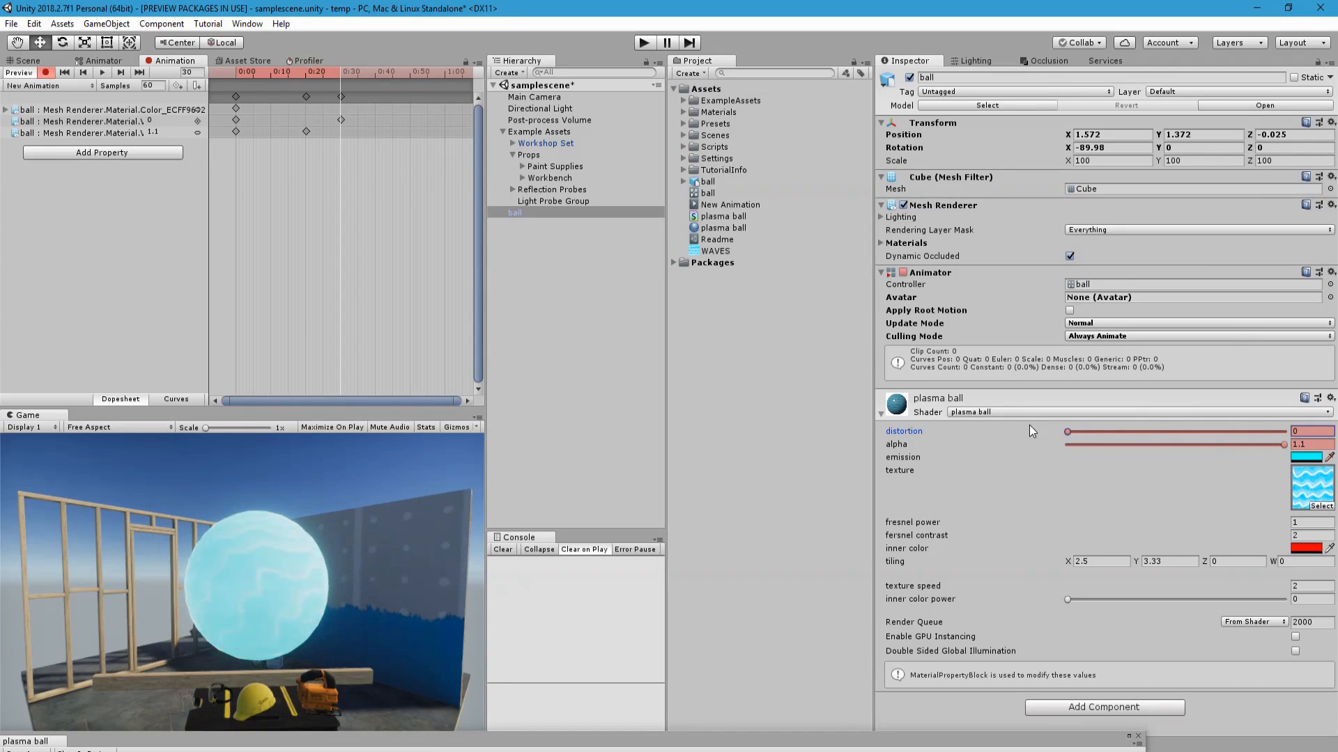
{"action": "left_click", "coordinate": [1297, 457]}
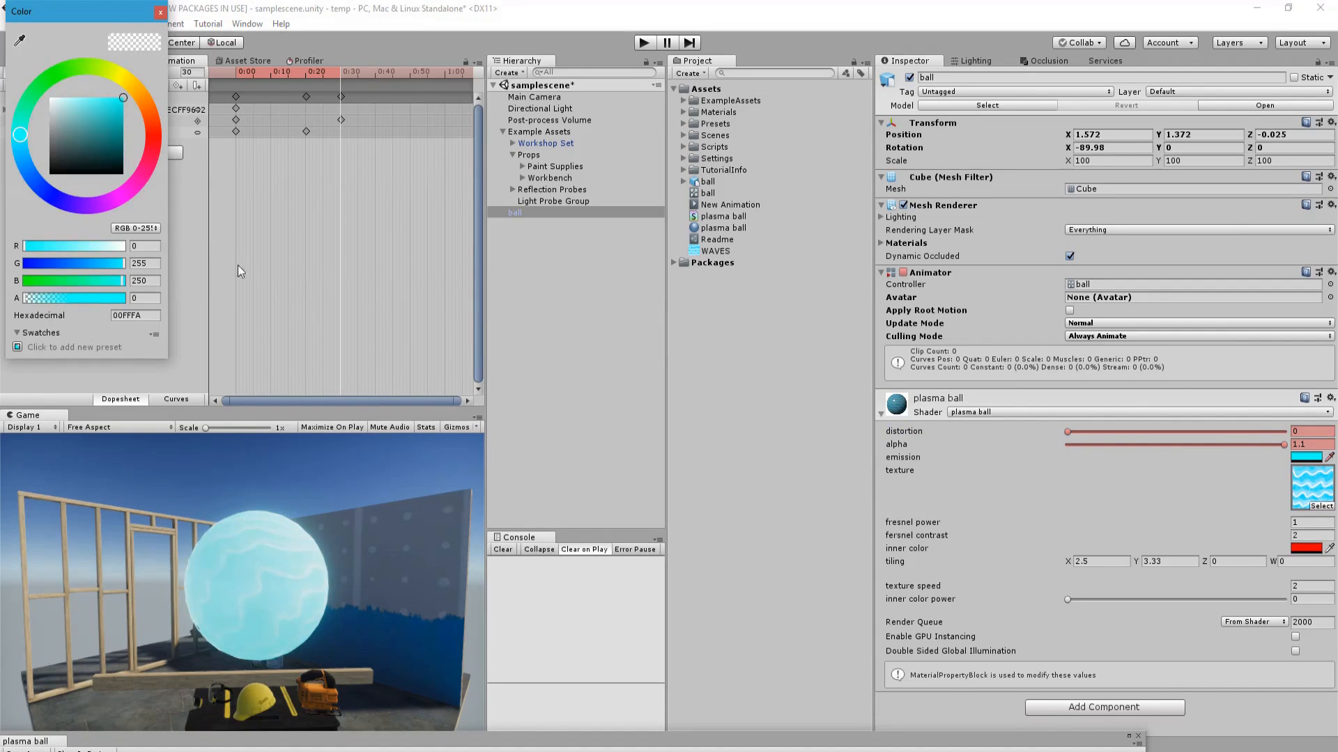
{"action": "left_click_drag", "start_coordinate": [123, 135], "coordinate": [123, 175]}
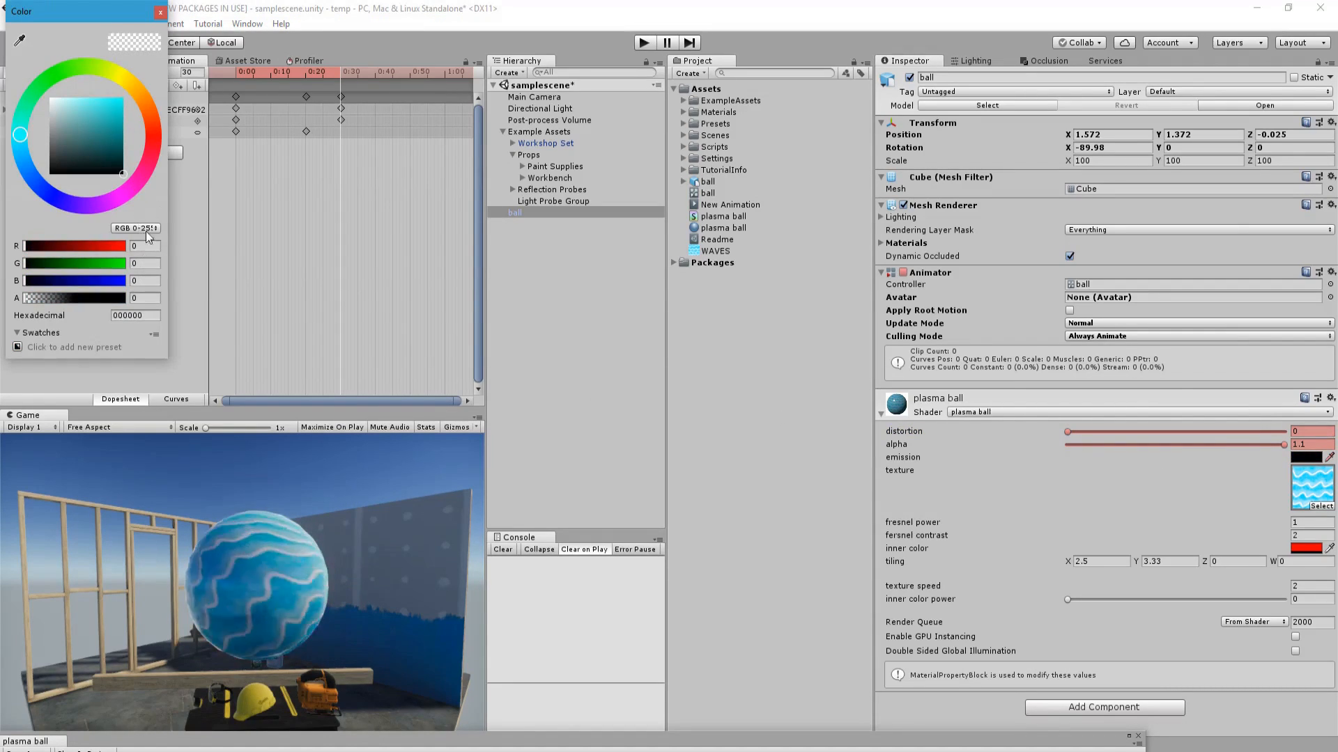
Move the ball's alpha key from frame 20 to frame 30 and preview the change along the timeline.
{"action": "left_click", "coordinate": [161, 12]}
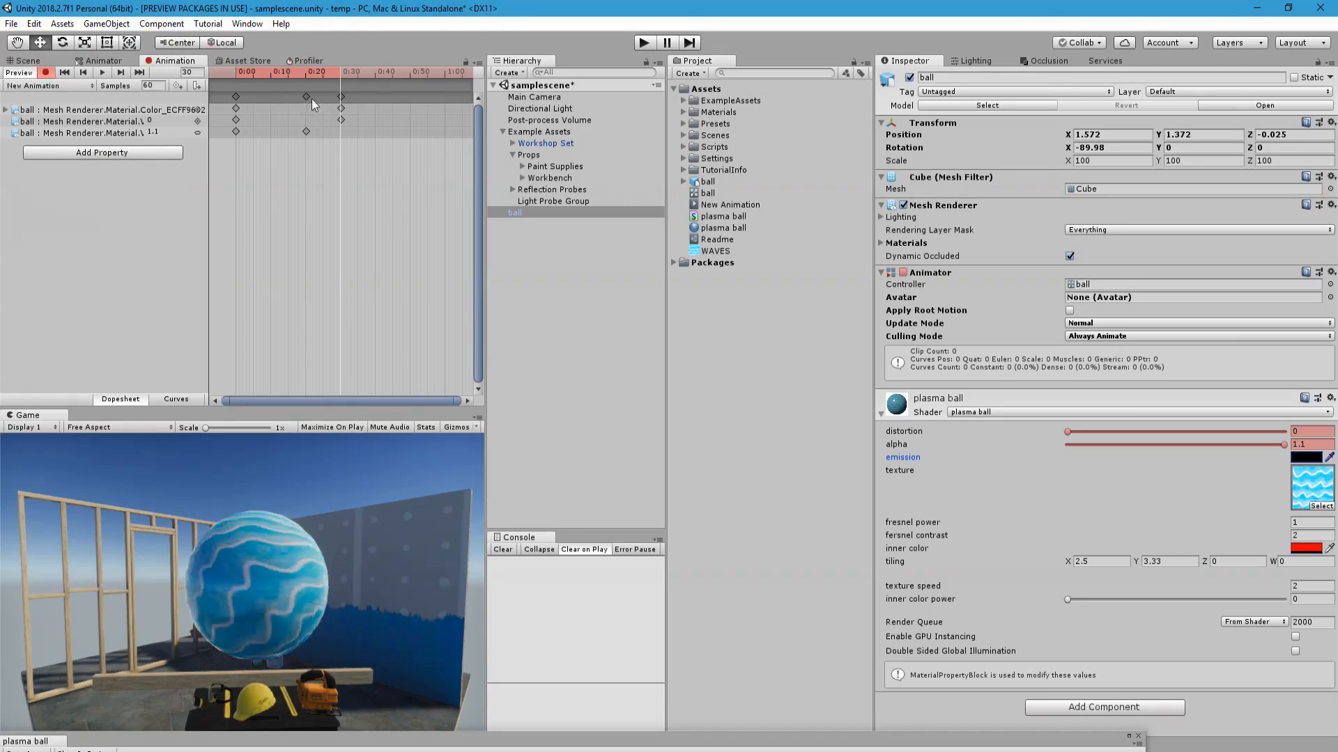
{"action": "mouse_move", "coordinate": [282, 72]}
{"action": "left_mouse_down"}
{"action": "mouse_move", "coordinate": [231, 65]}
{"action": "mouse_move", "coordinate": [292, 70]}
{"action": "mouse_move", "coordinate": [216, 78]}
{"action": "mouse_move", "coordinate": [352, 75]}
{"action": "mouse_move", "coordinate": [216, 64]}
{"action": "mouse_move", "coordinate": [285, 69]}
{"action": "left_mouse_up"}
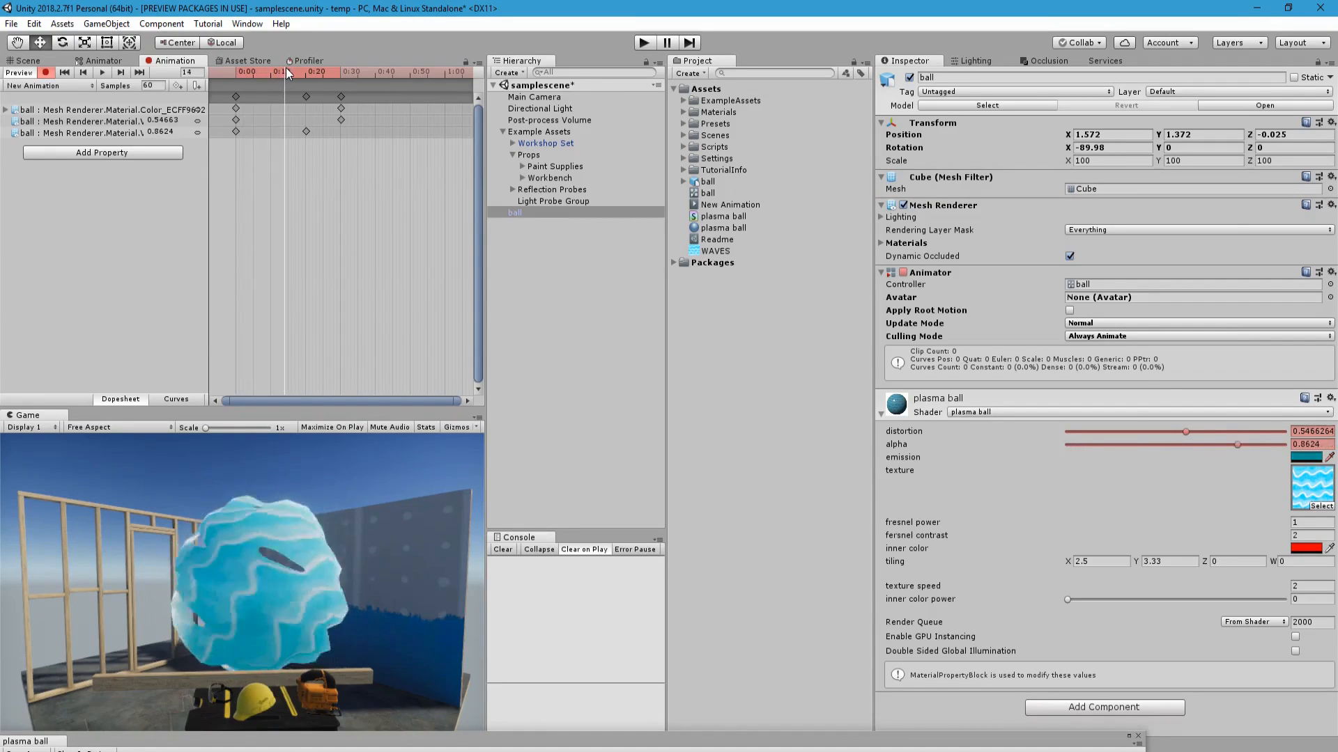
{"action": "left_click", "coordinate": [306, 96]}
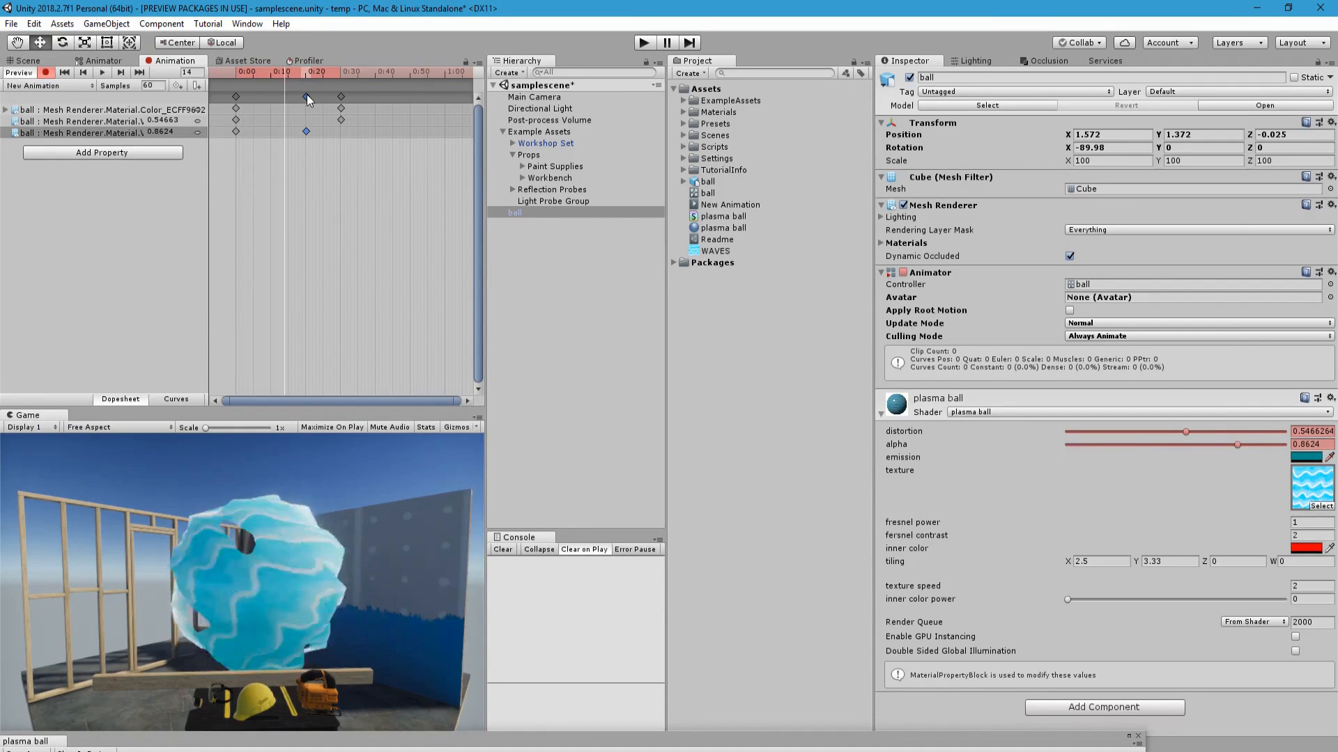
{"action": "left_click_drag", "start_coordinate": [335, 92], "coordinate": [367, 91]}
{"action": "left_click_drag", "start_coordinate": [265, 73], "coordinate": [301, 106]}
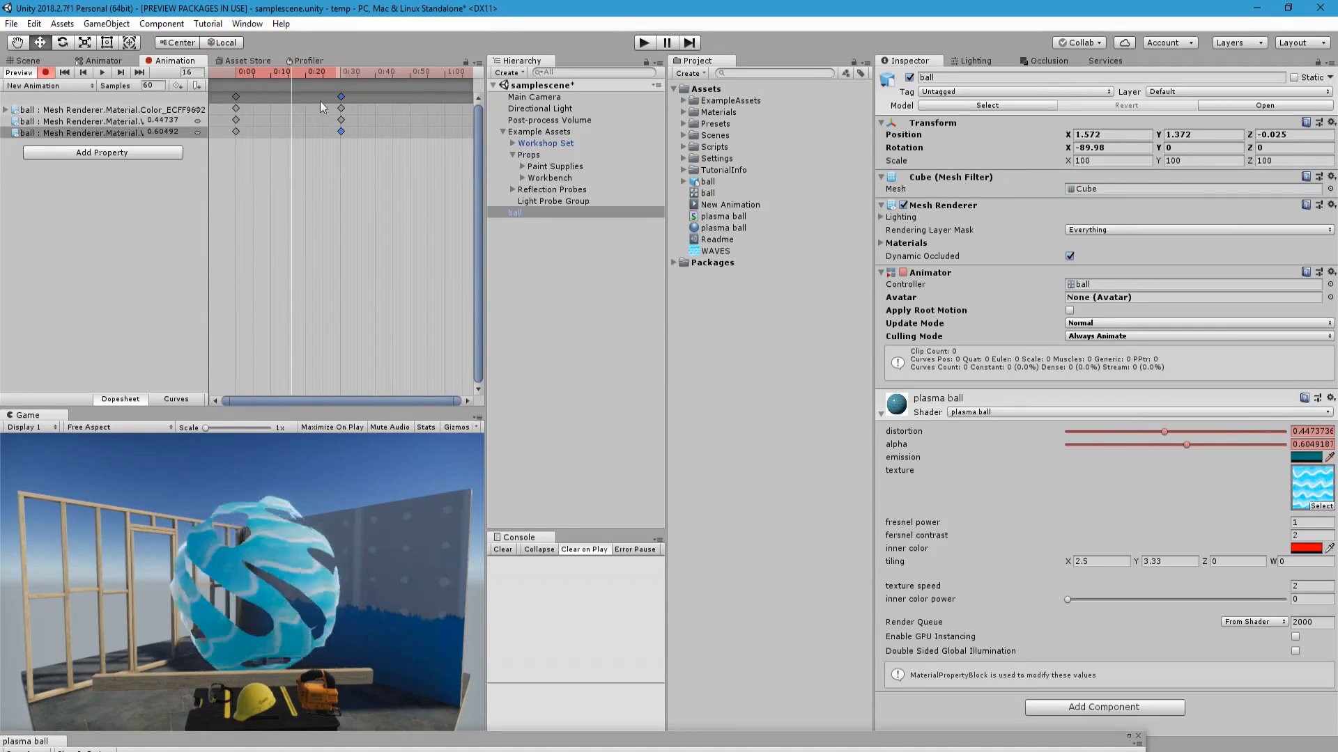
Move the emission key from frame 30 to frame 40 and preview the animation.
{"action": "left_click", "coordinate": [340, 108]}
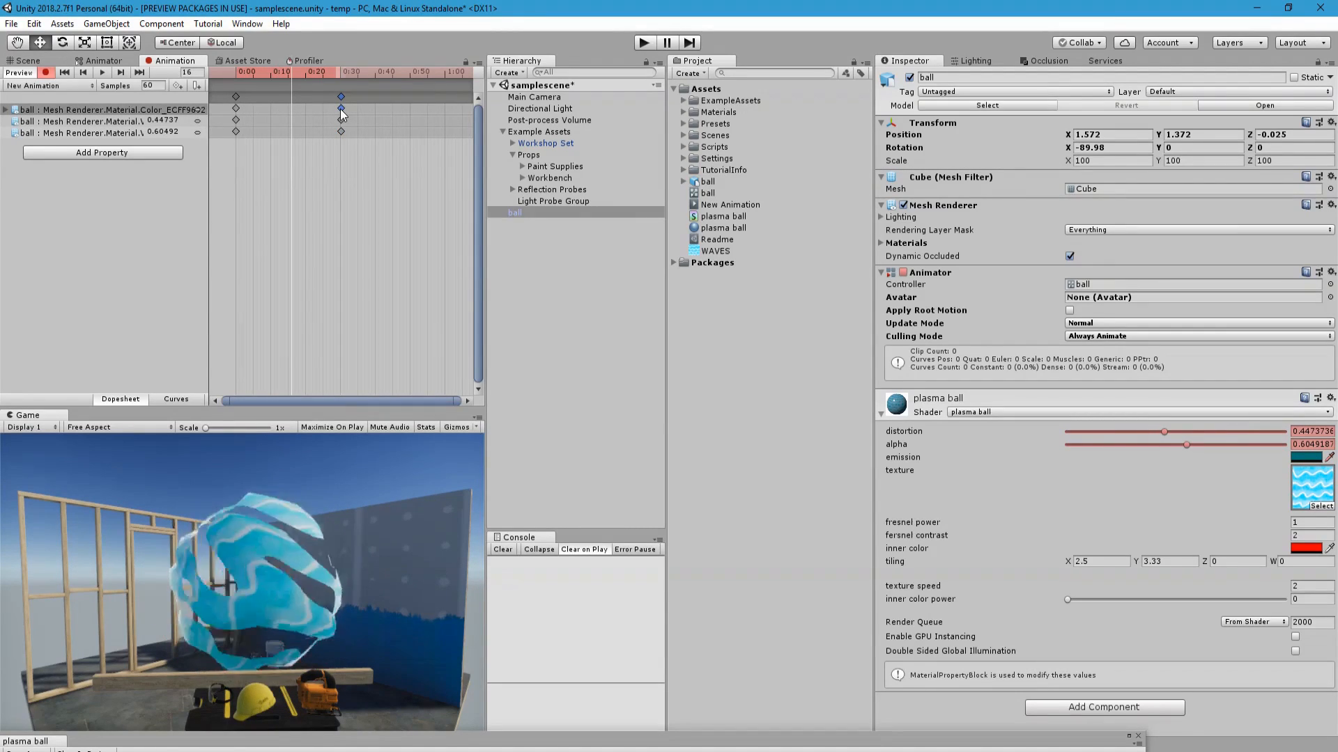
{"action": "left_click_drag", "start_coordinate": [269, 73], "coordinate": [354, 89]}
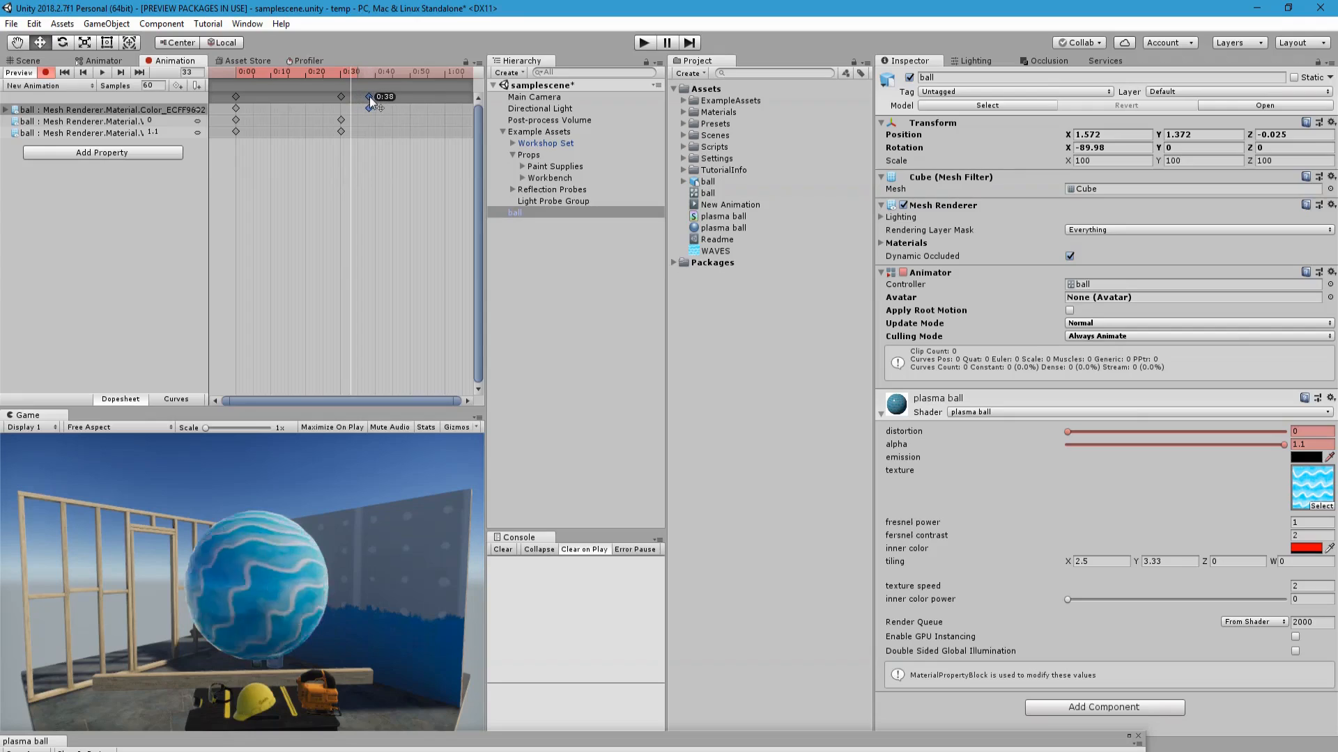
{"action": "left_click_drag", "start_coordinate": [277, 70], "coordinate": [408, 85]}
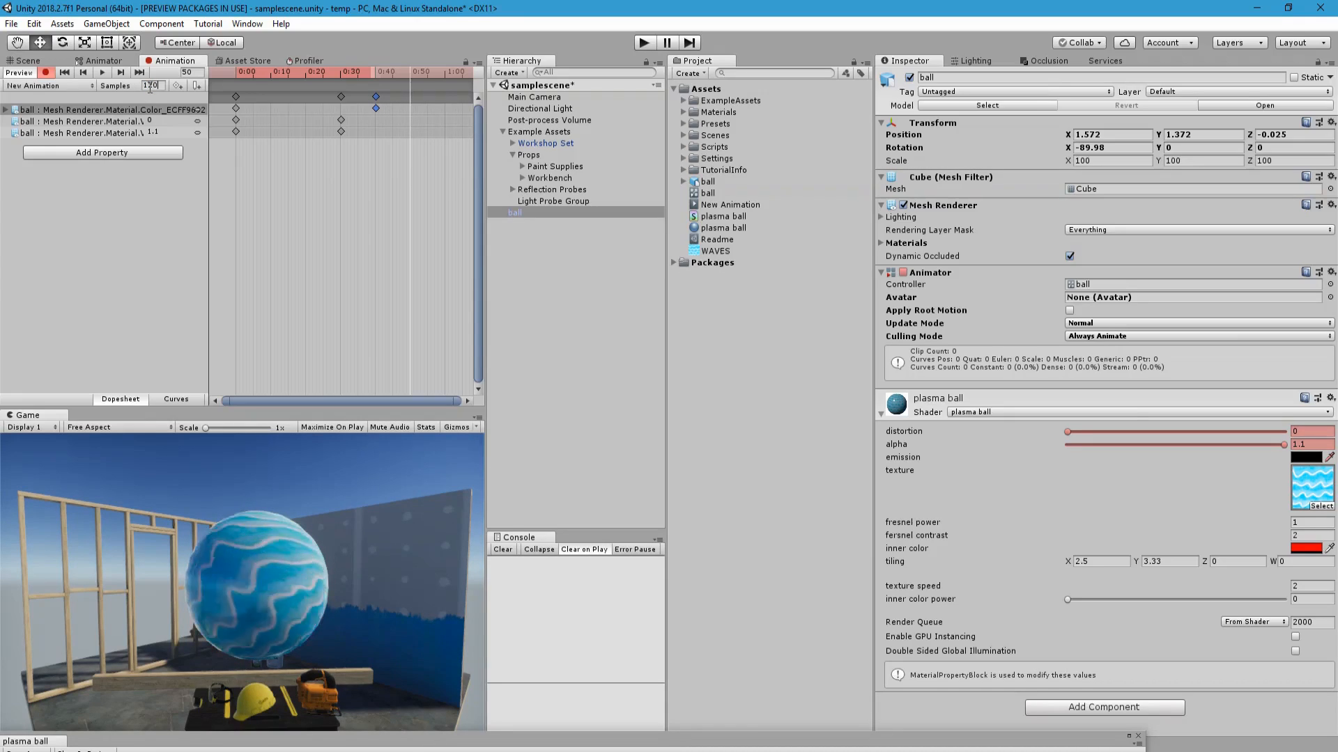
Set the clip's samples to 120 and key inner color power at 1 on frame 70 and at 0 on frame 30.
{"action": "key", "text": "Return"}
{"action": "left_click", "coordinate": [357, 86]}
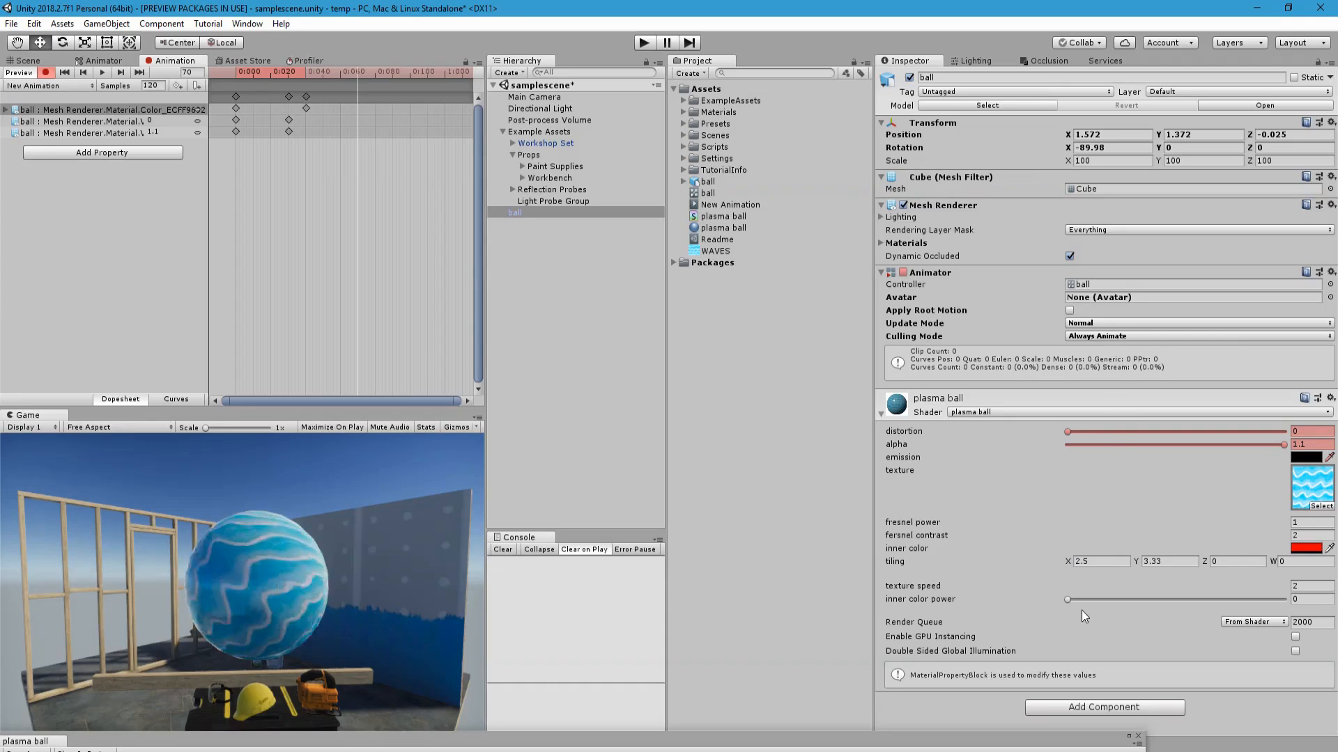
{"action": "left_click_drag", "start_coordinate": [1073, 601], "coordinate": [1336, 626]}
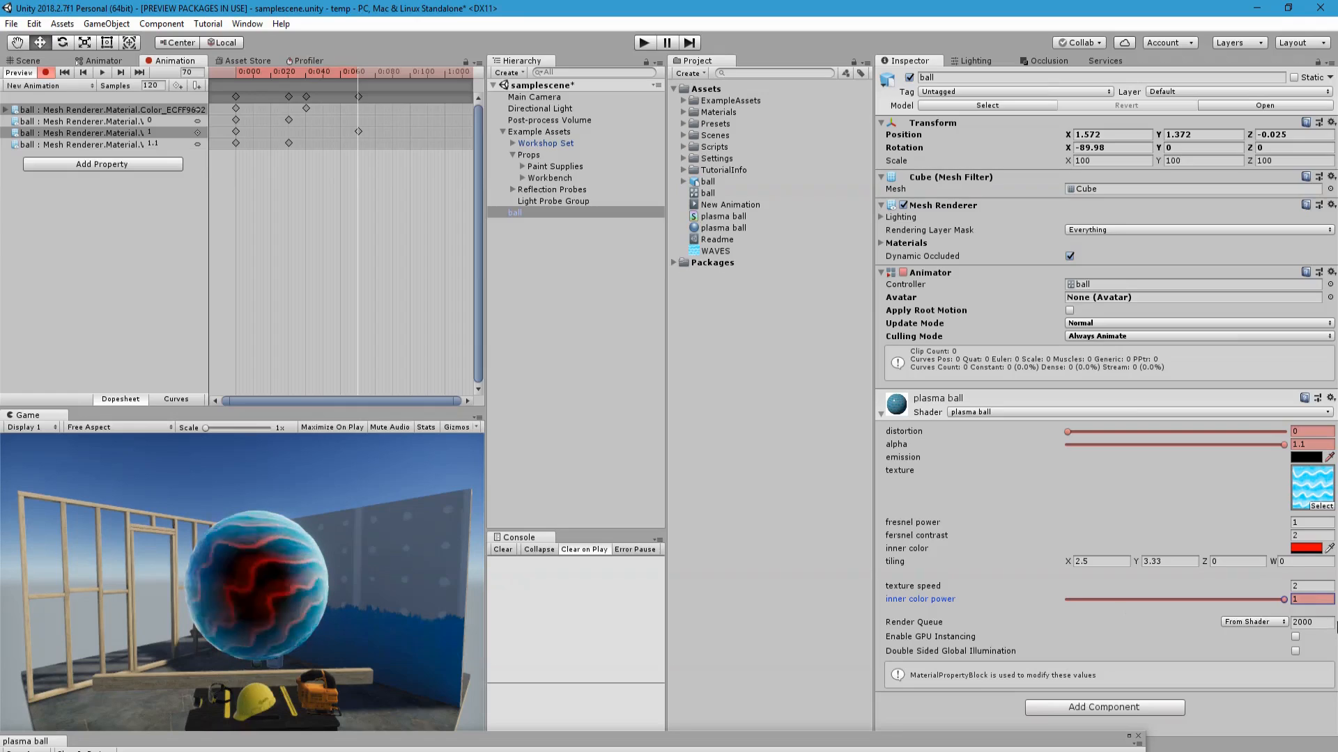
{"action": "left_click_drag", "start_coordinate": [353, 75], "coordinate": [287, 81]}
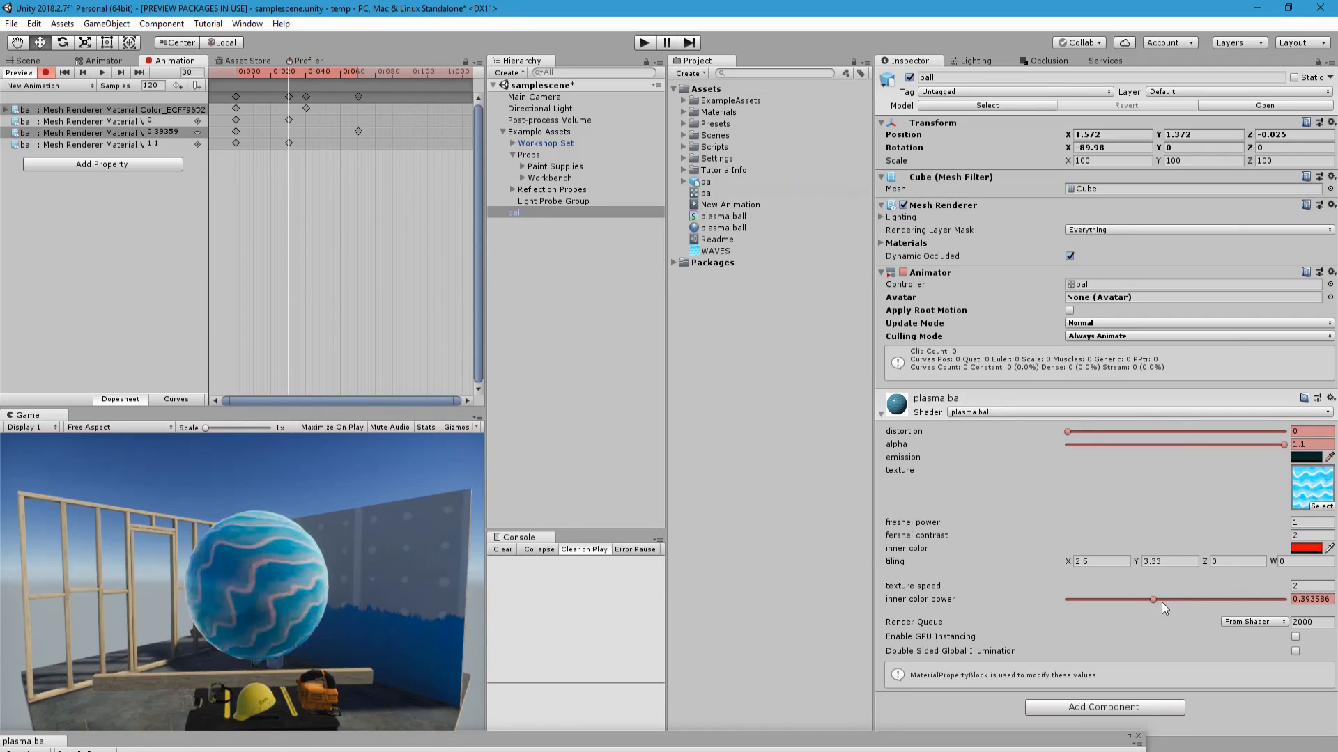
{"action": "left_click_drag", "start_coordinate": [1153, 600], "coordinate": [778, 473]}
Key distortion at 0 and alpha at 1.1 on frame 70.
{"action": "left_click_drag", "start_coordinate": [279, 72], "coordinate": [361, 76]}
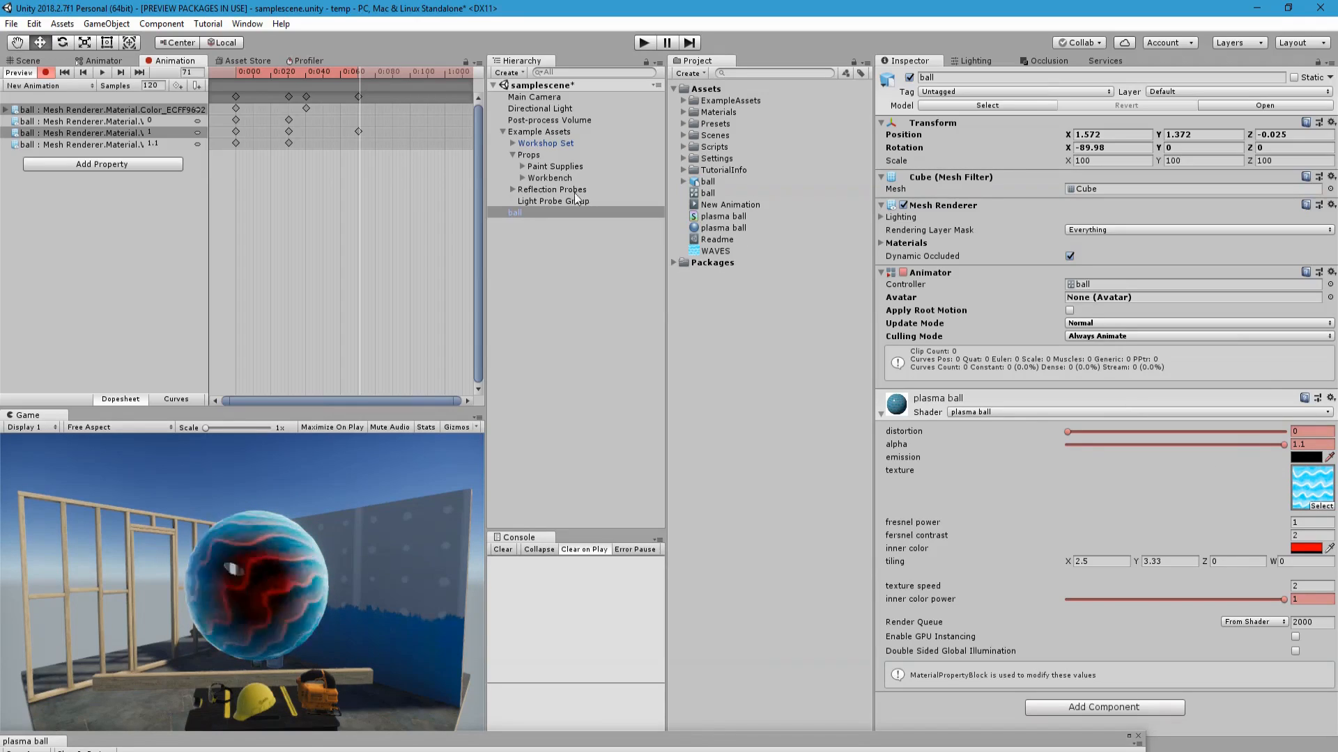
{"action": "left_click_drag", "start_coordinate": [360, 74], "coordinate": [358, 75]}
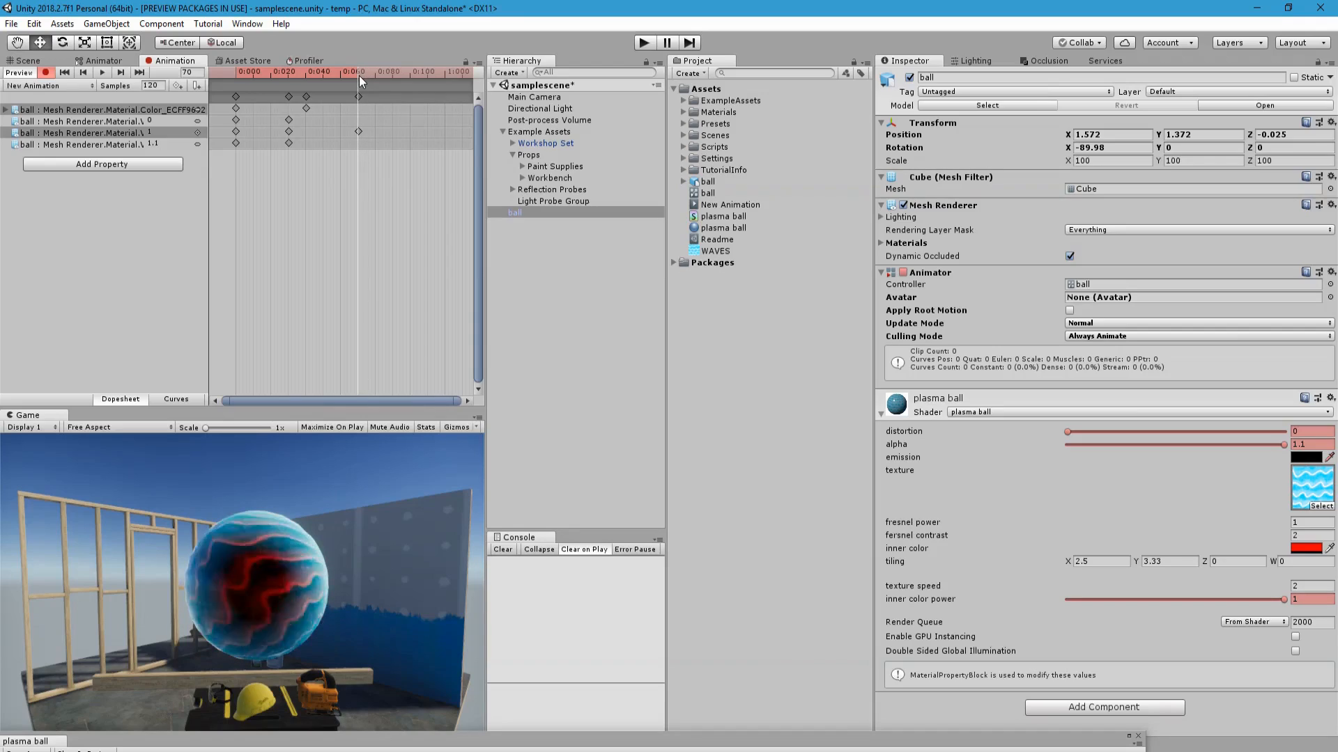
{"action": "left_click", "coordinate": [1069, 433]}
{"action": "left_click", "coordinate": [1284, 445]}
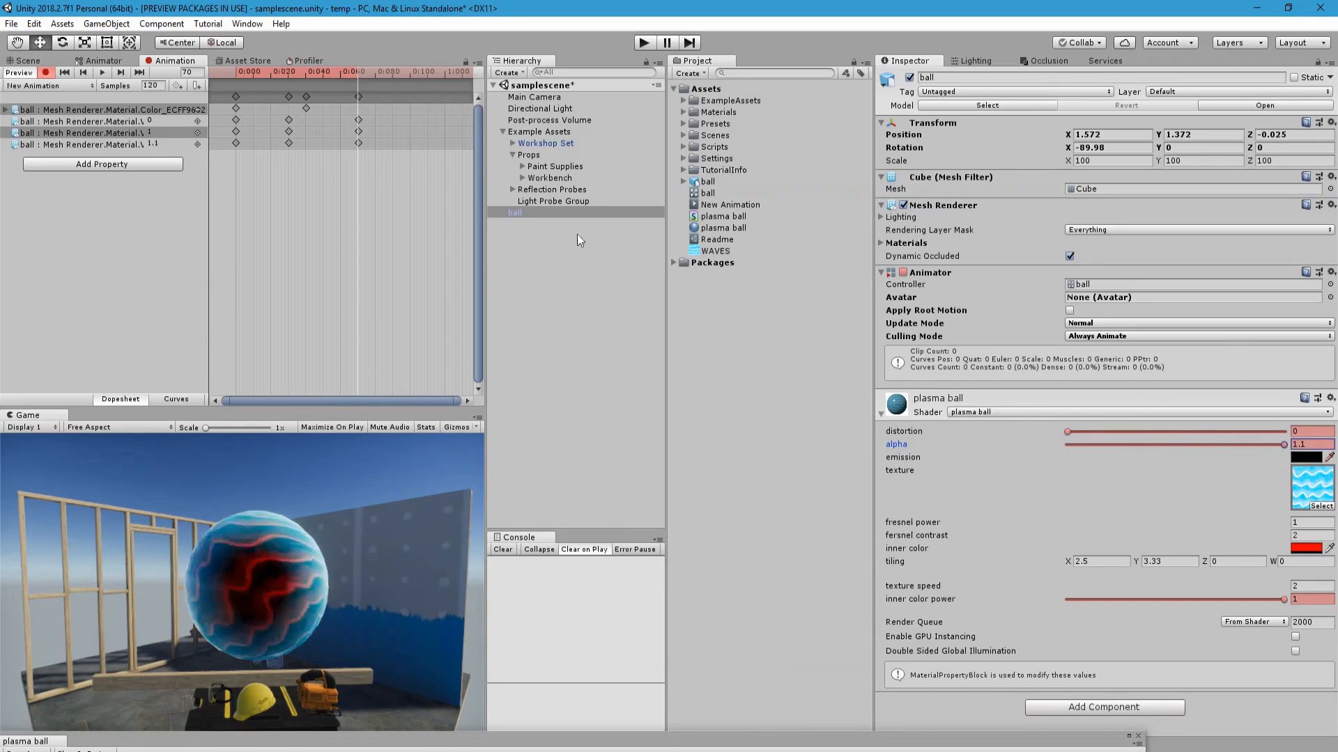
Key emission as red (FF0000), distortion at 1 and alpha at 0 on frame 100, and end the animation recording.
{"action": "left_click_drag", "start_coordinate": [357, 74], "coordinate": [410, 83]}
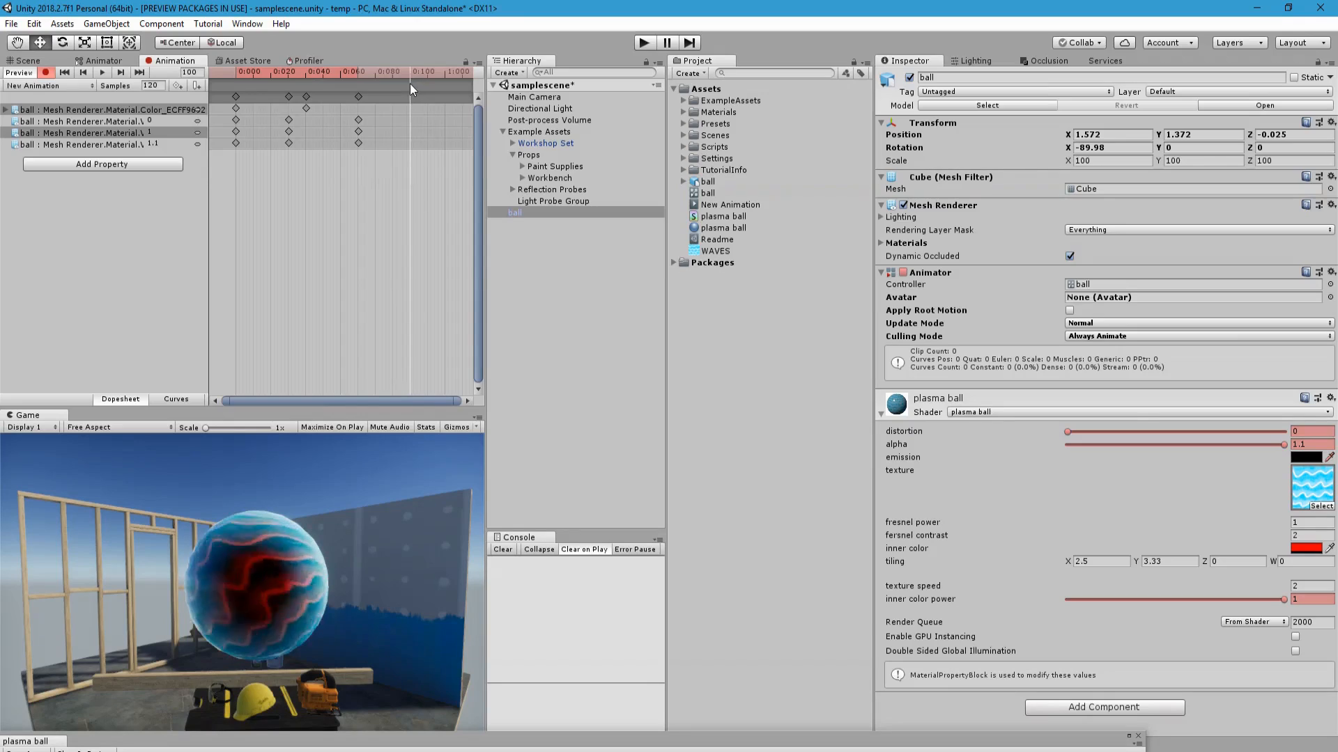
{"action": "left_click", "coordinate": [1303, 460]}
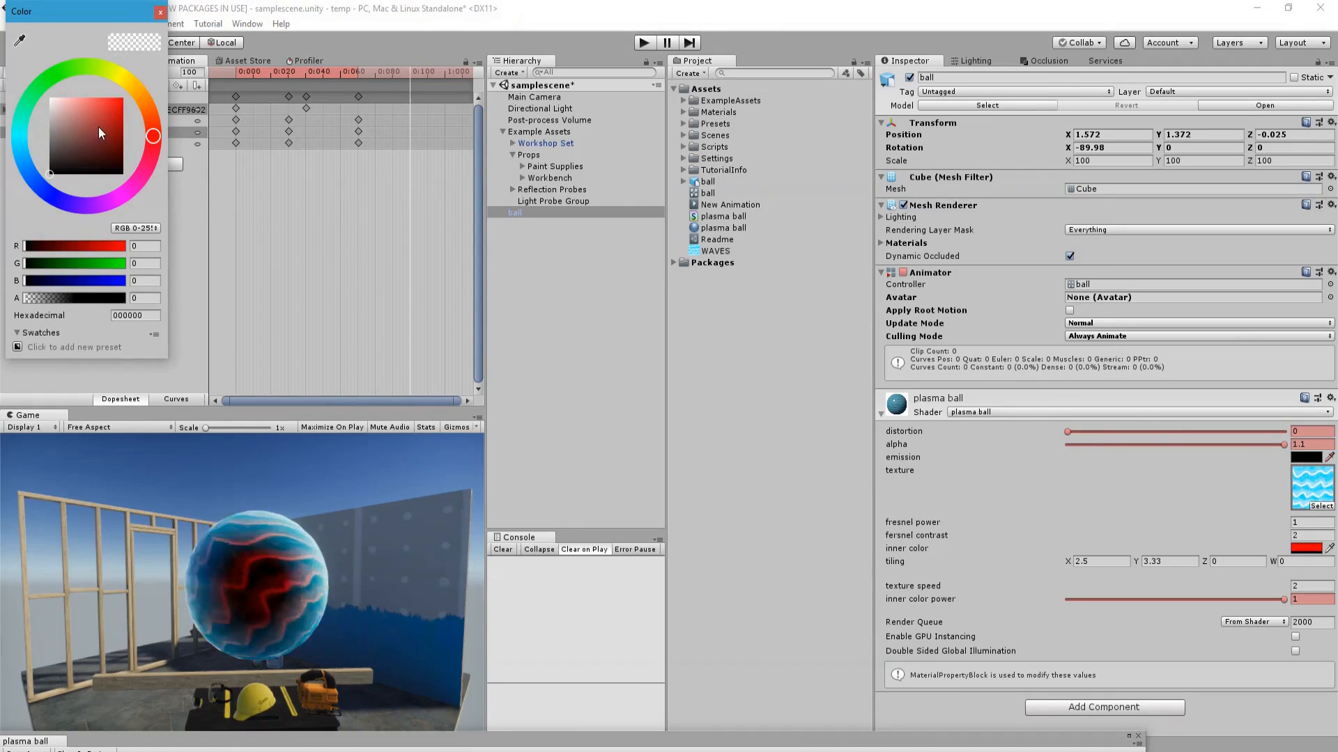
{"action": "left_click_drag", "start_coordinate": [98, 127], "coordinate": [148, 89]}
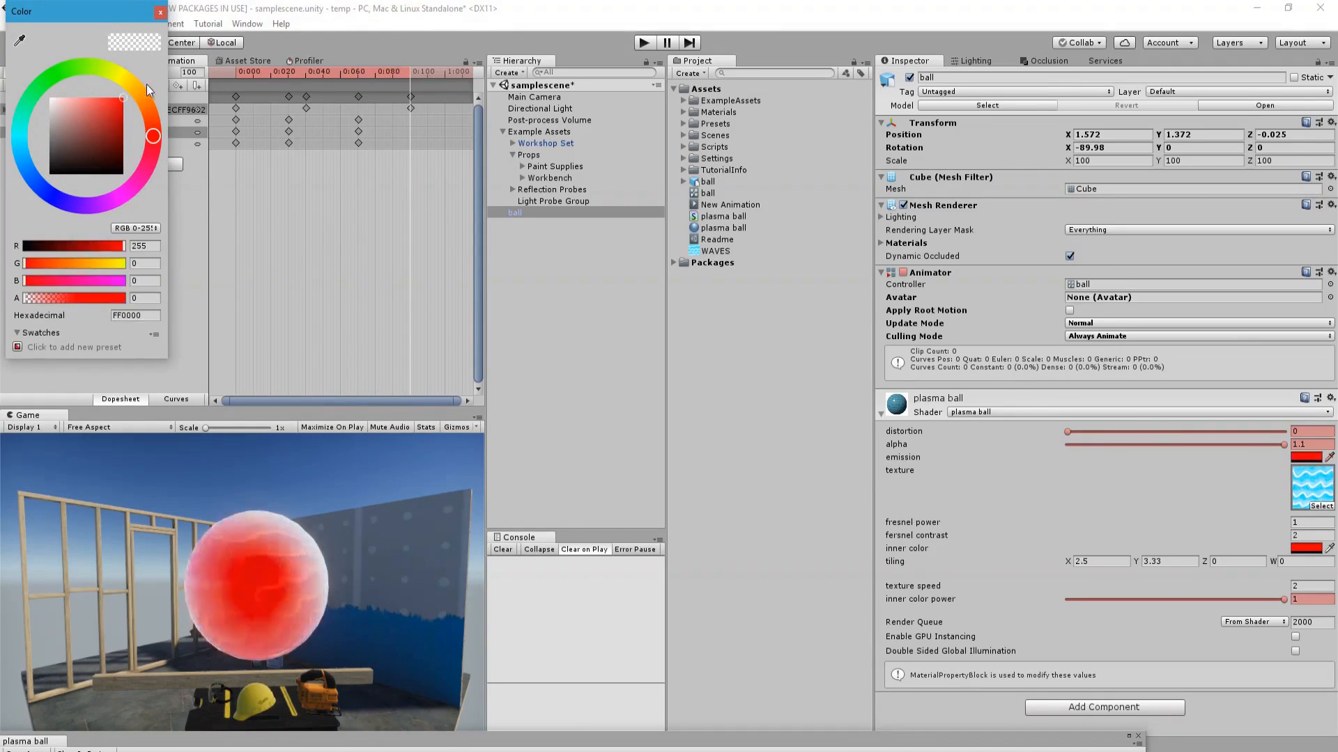
{"action": "left_click", "coordinate": [161, 12]}
{"action": "left_click_drag", "start_coordinate": [1069, 433], "coordinate": [1030, 435]}
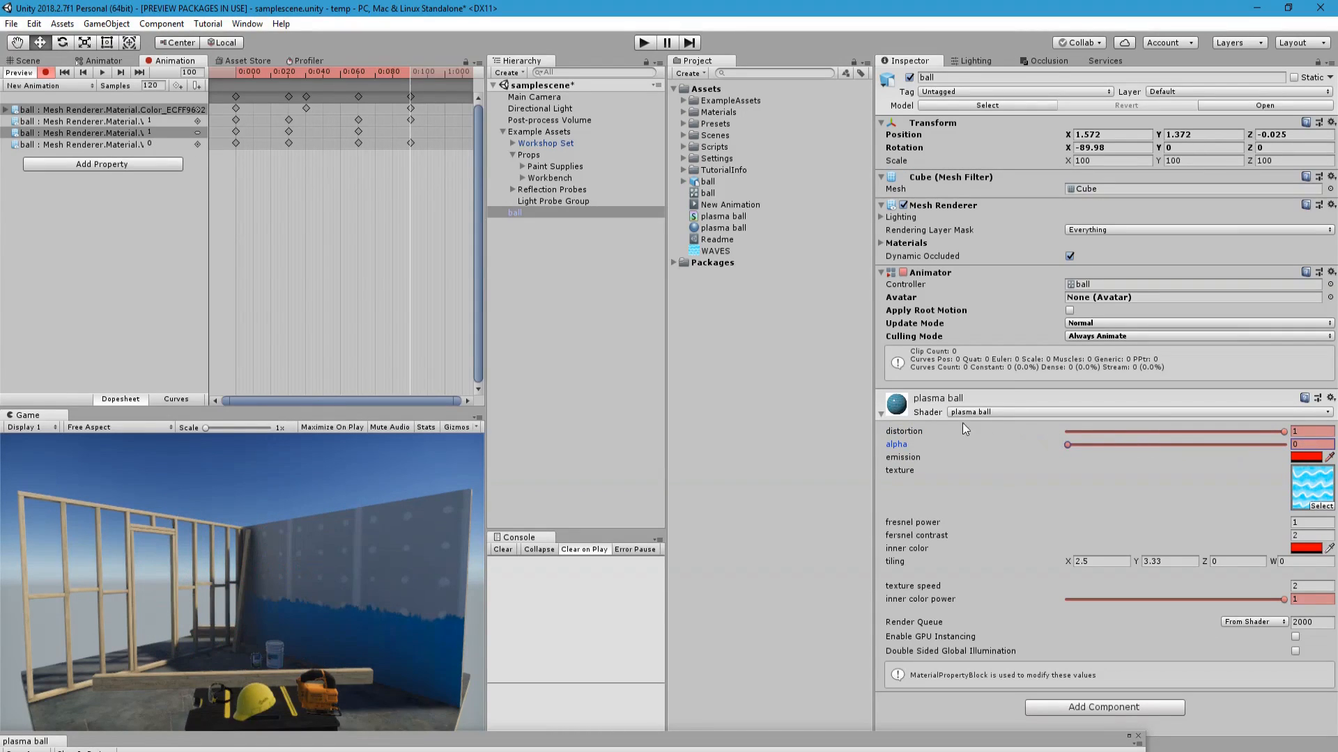
{"action": "left_click_drag", "start_coordinate": [368, 74], "coordinate": [228, 78]}
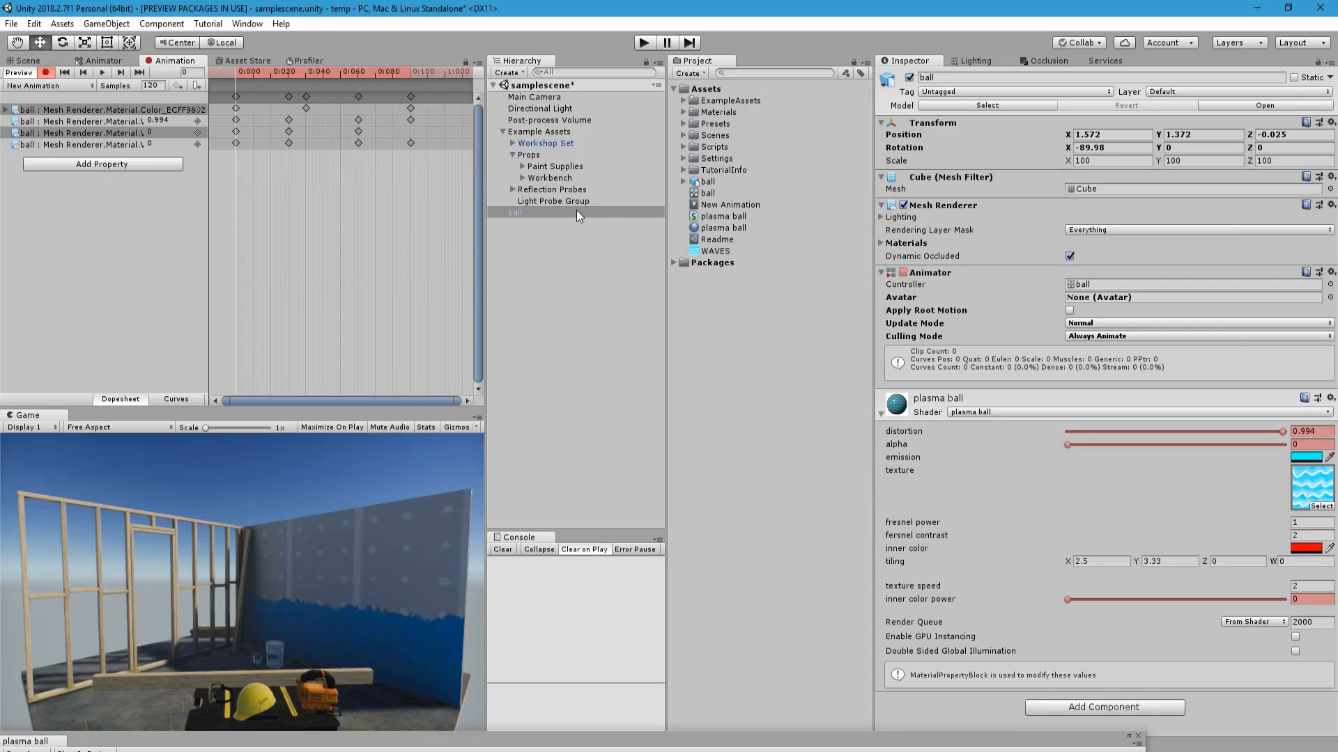
{"action": "left_click", "coordinate": [26, 74]}
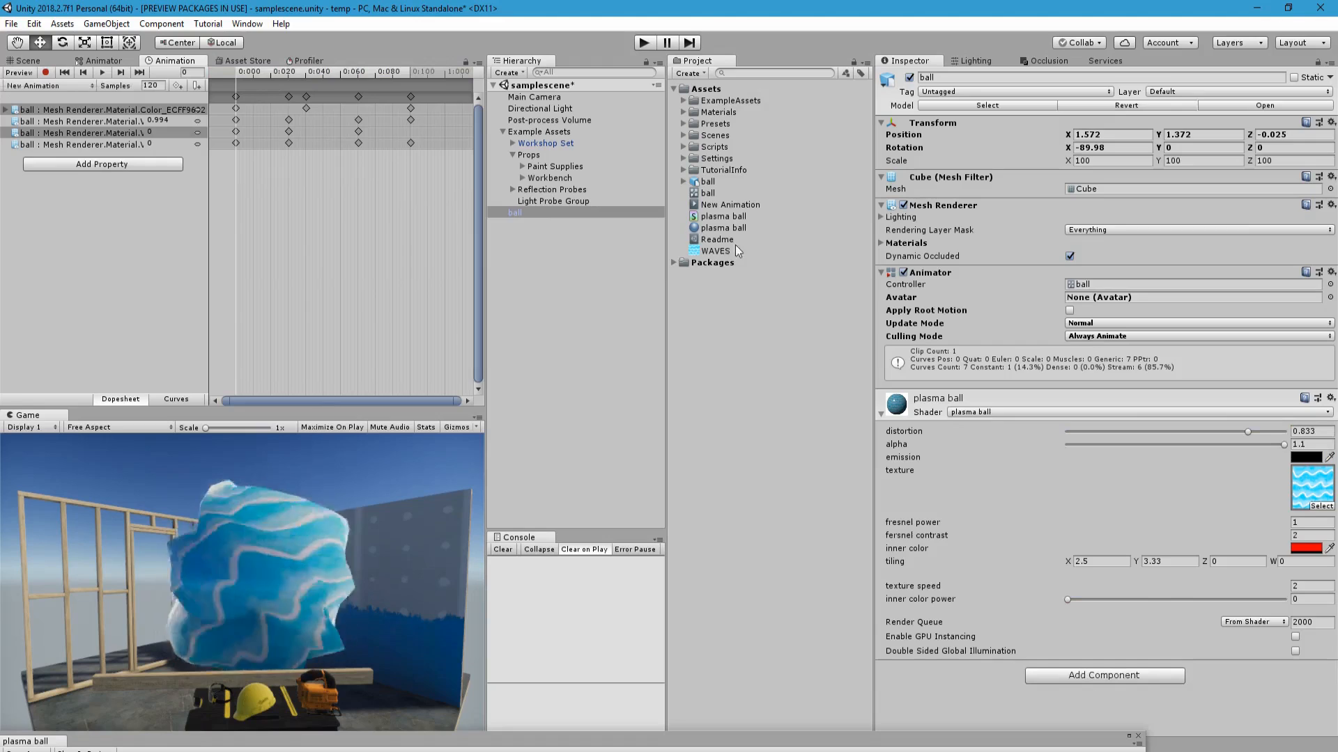
Set the speed of the New Animation state in the ball's animator controller to 0.5 and play the scene.
{"action": "double_click", "coordinate": [1096, 286]}
{"action": "left_click", "coordinate": [365, 102]}
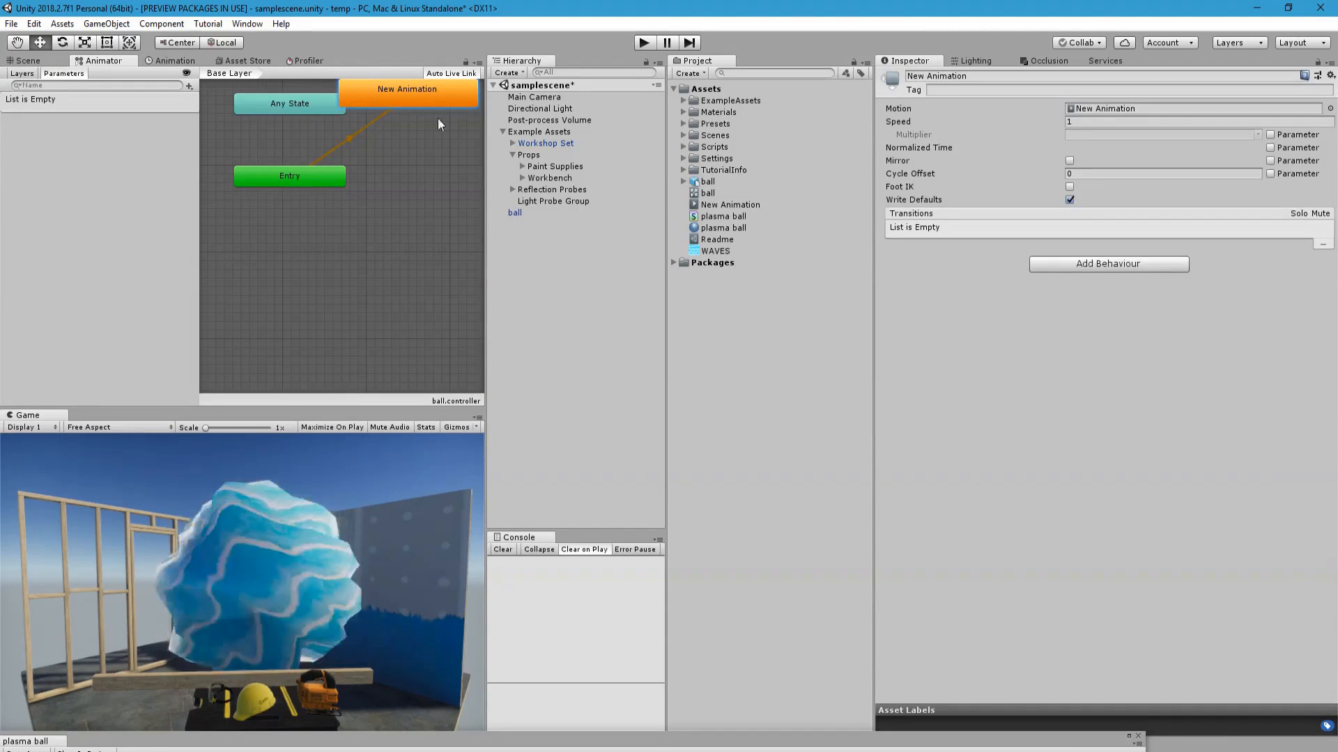
{"action": "left_click", "coordinate": [1090, 122]}
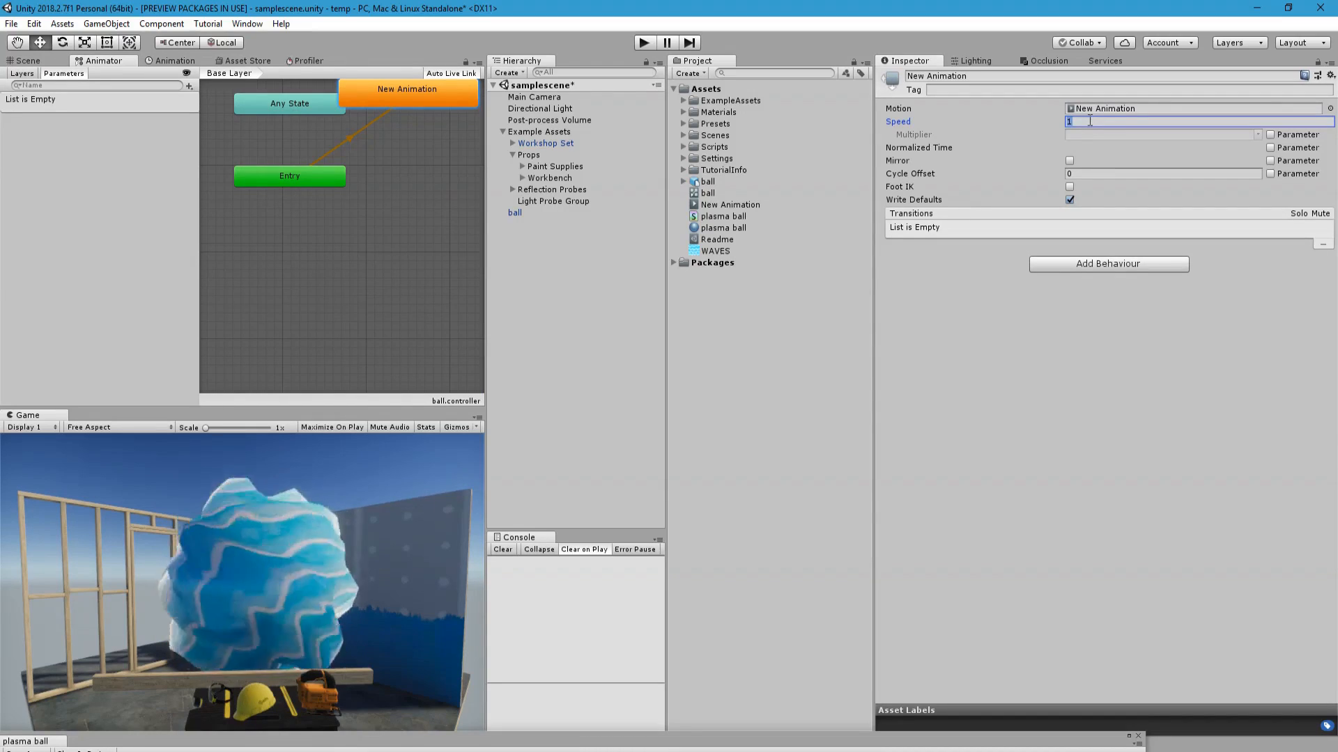
{"action": "type", "text": "0.5"}
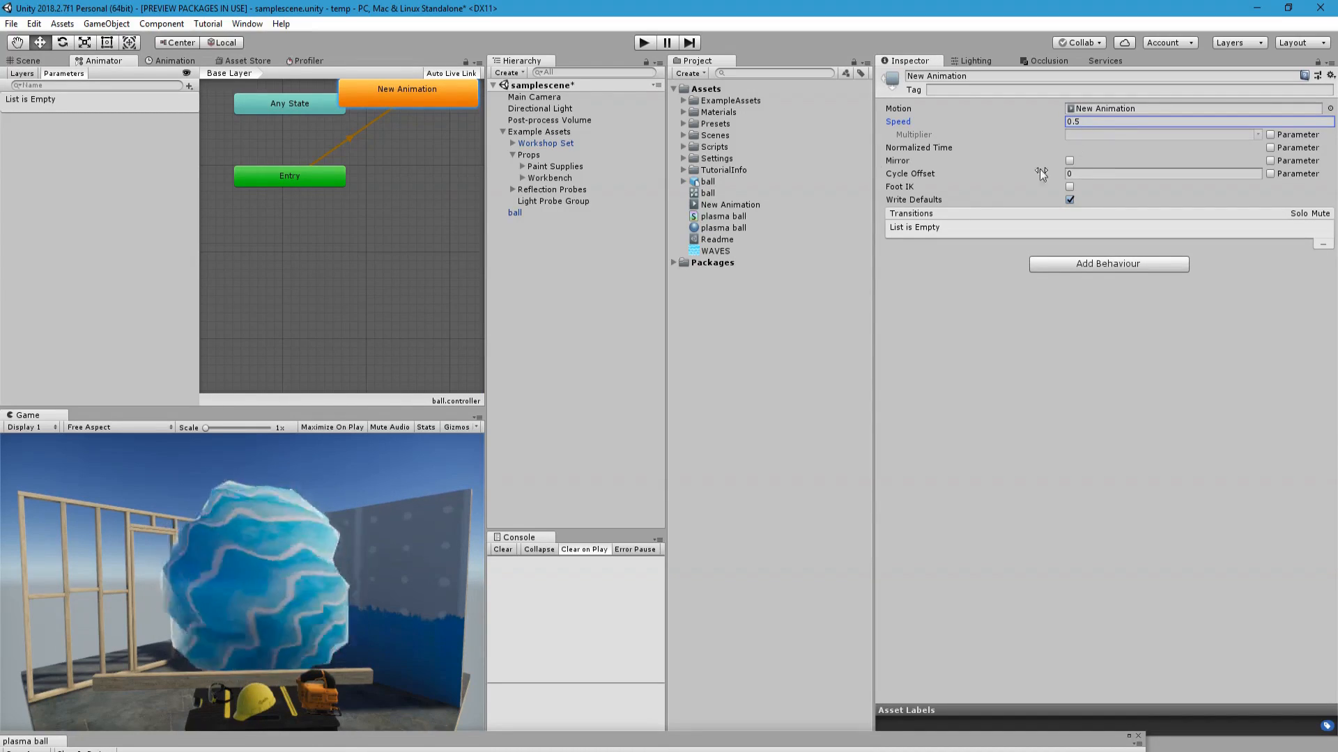
{"action": "left_click", "coordinate": [650, 44]}
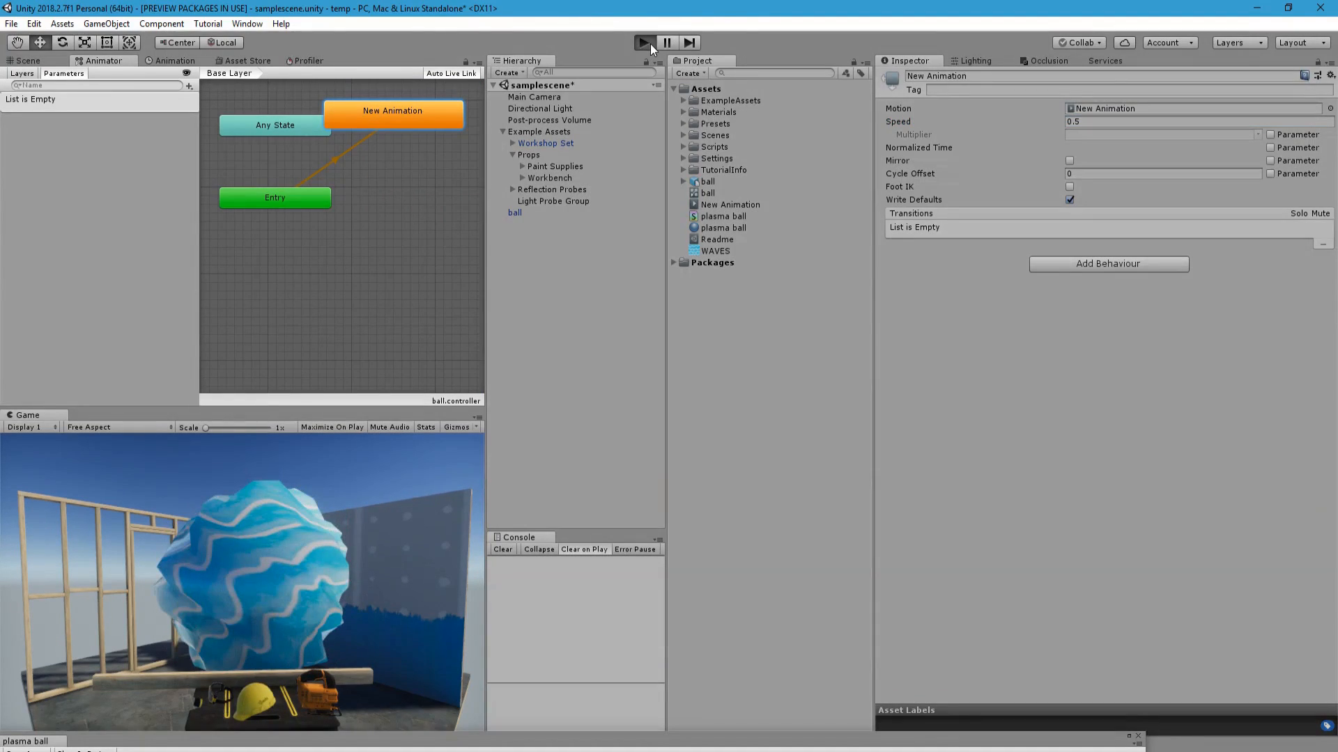